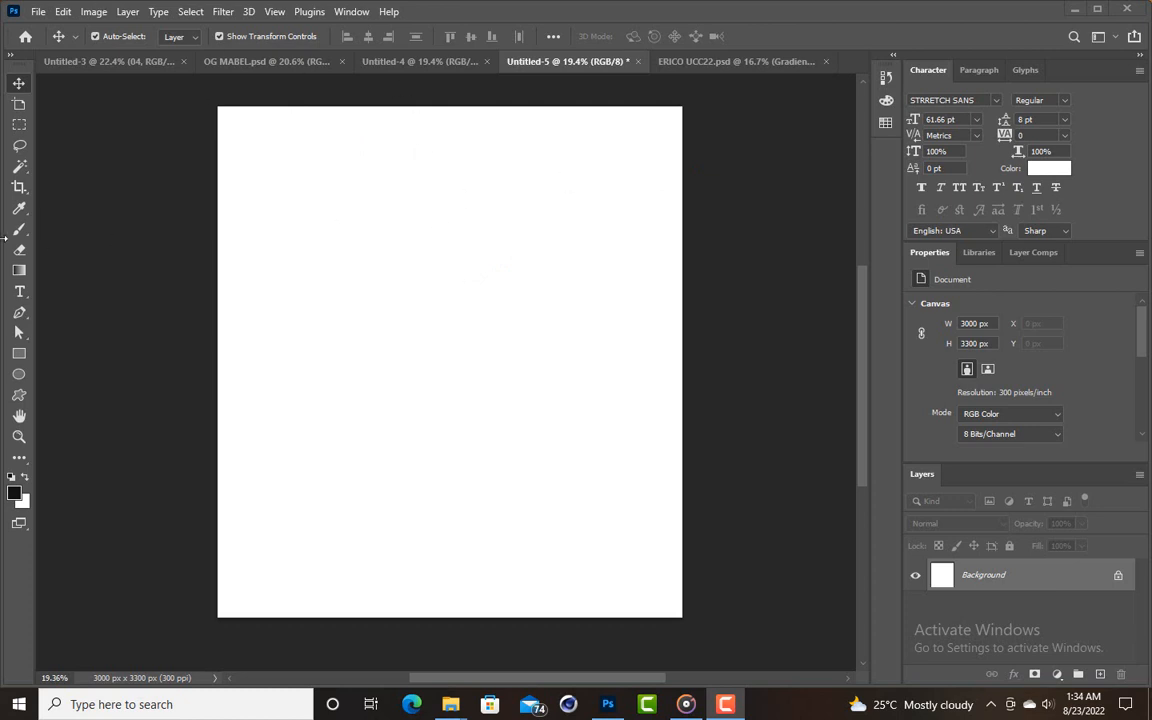
Draw a rectangle of about 3157 by 3504 px that covers the whole canvas.
{"action": "left_click", "coordinate": [19, 357]}
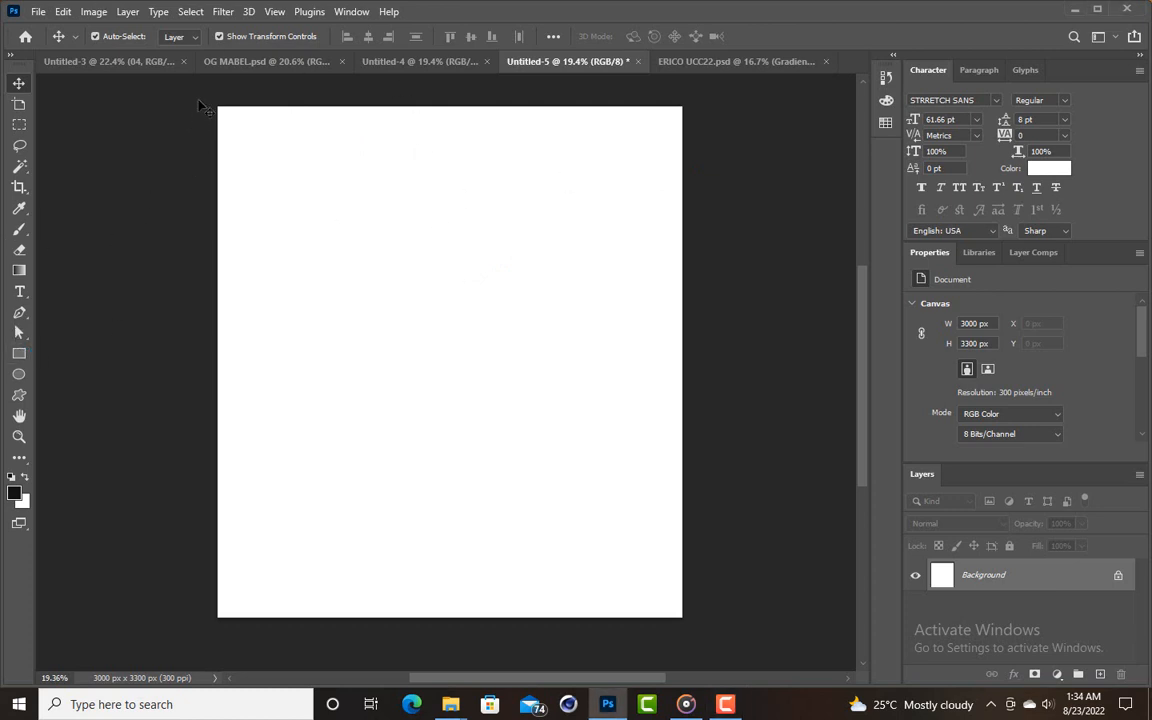
{"action": "left_click", "coordinate": [19, 353]}
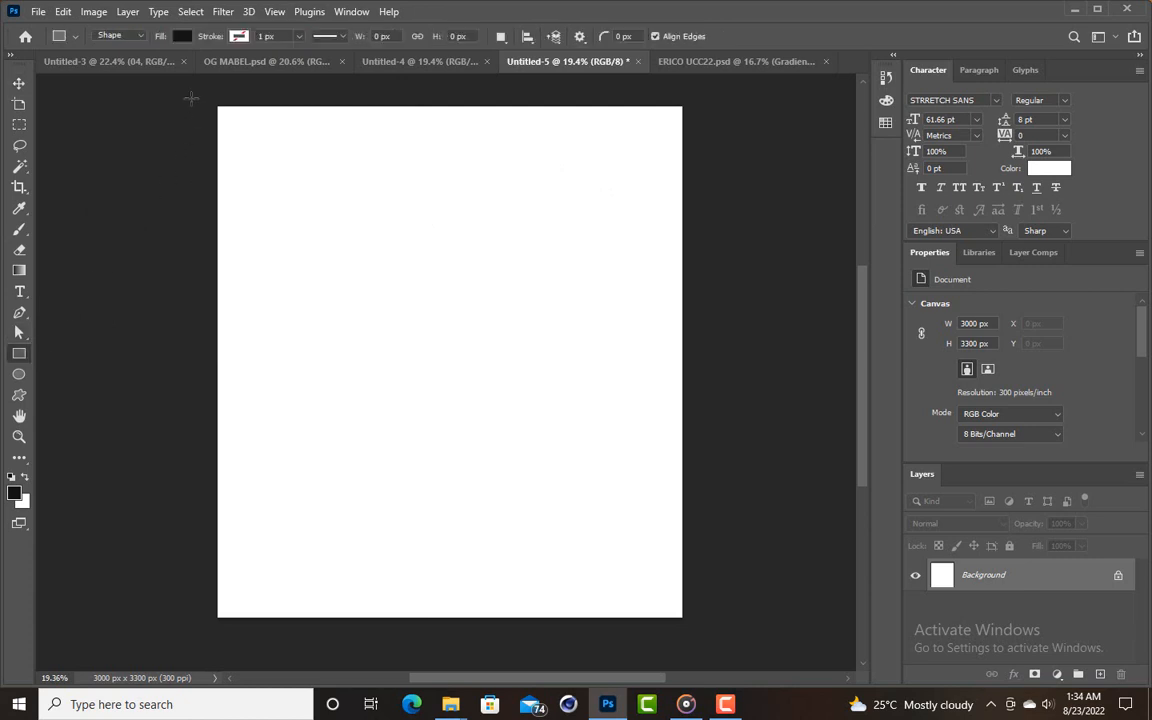
{"action": "left_click_drag", "start_coordinate": [203, 96], "coordinate": [692, 636]}
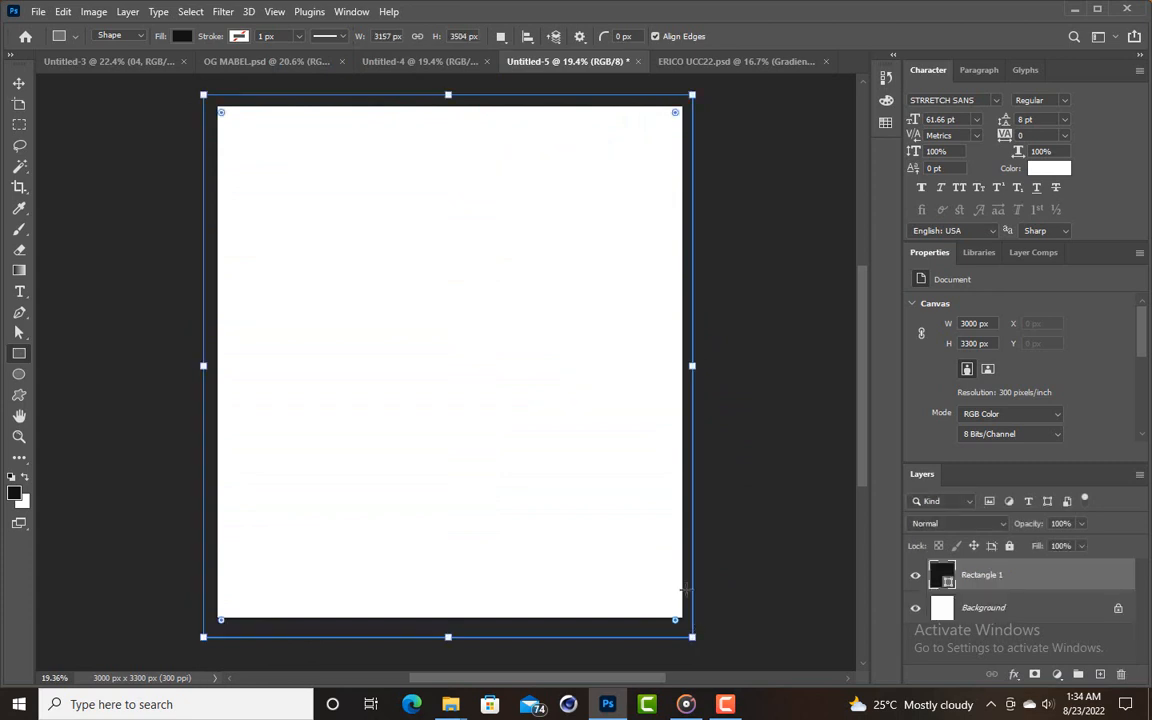
{"action": "left_click", "coordinate": [19, 83]}
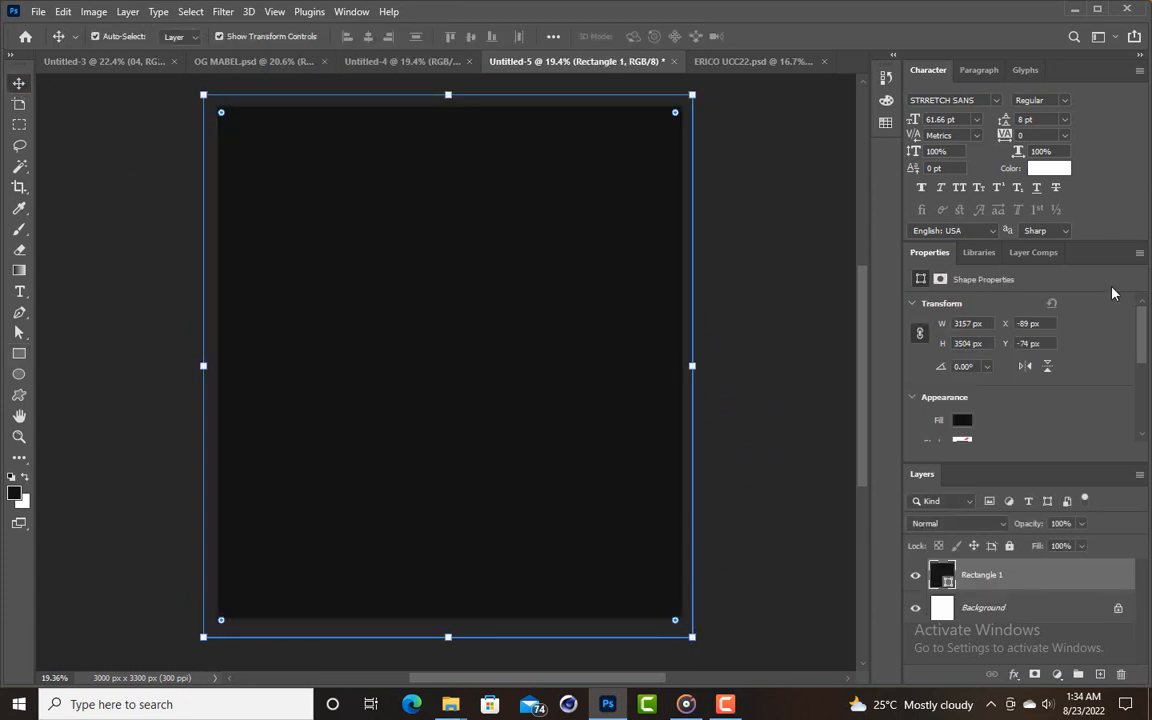
Set the rectangle's fill to the very dark teal 001310 and deselect the shape.
{"action": "left_click", "coordinate": [960, 421]}
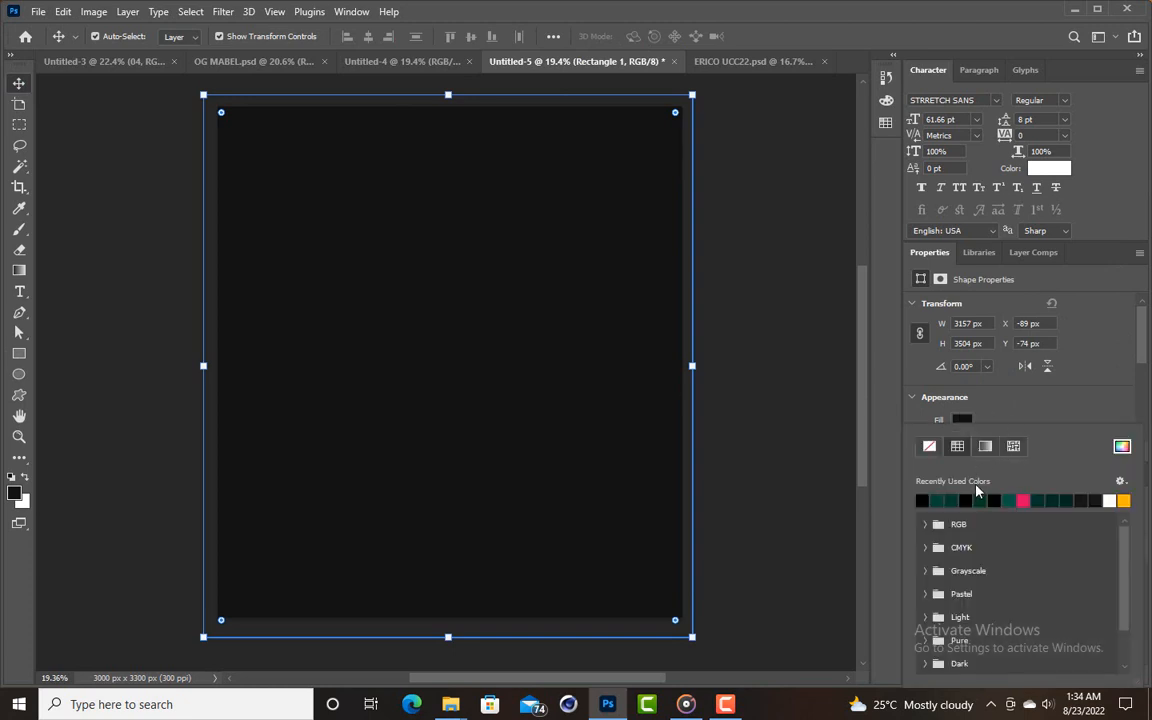
{"action": "left_click", "coordinate": [1122, 446]}
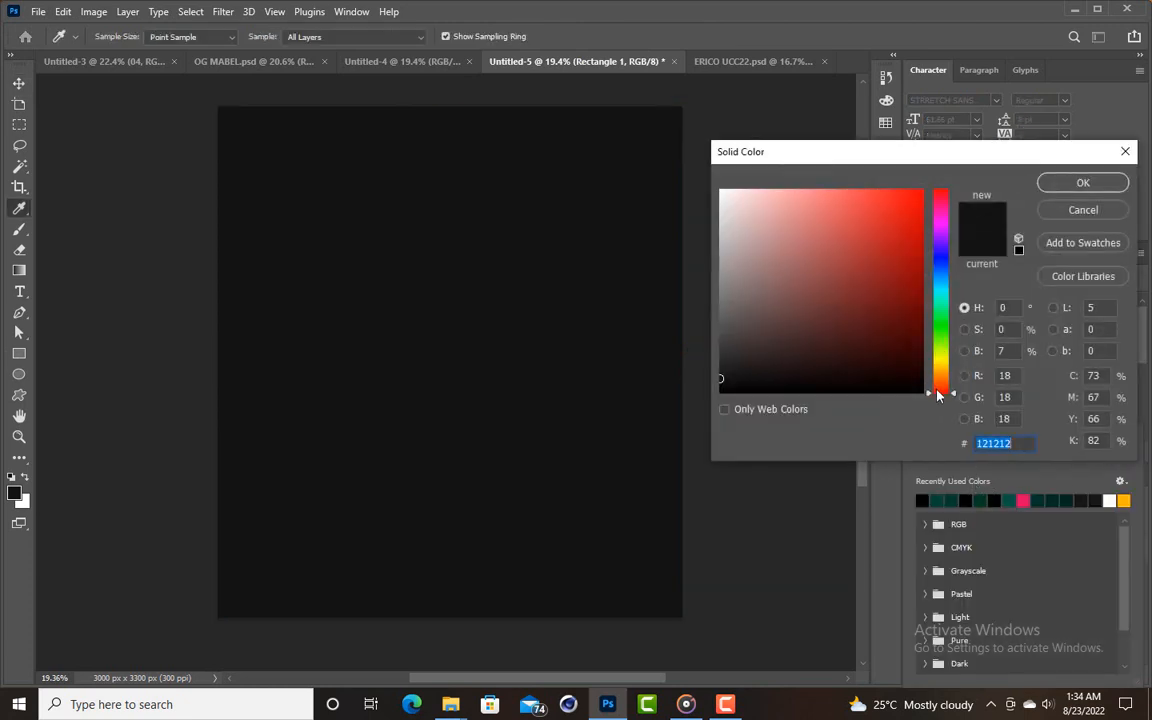
{"action": "left_click_drag", "start_coordinate": [936, 392], "coordinate": [952, 303]}
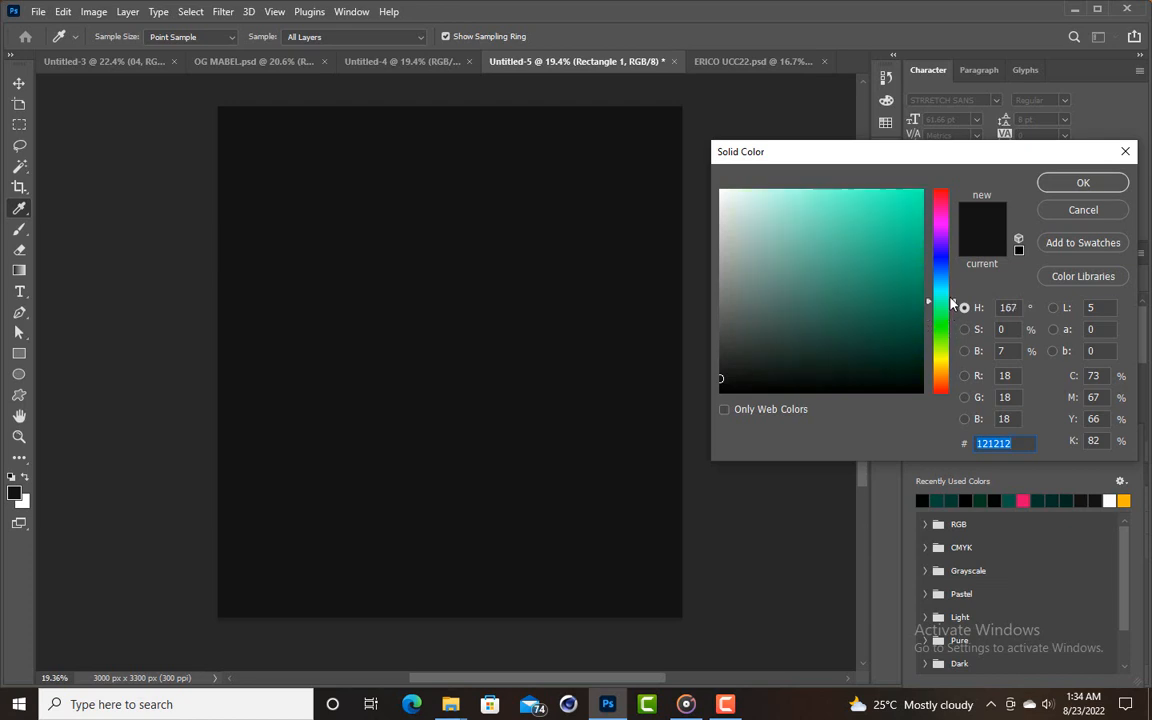
{"action": "left_click", "coordinate": [920, 379]}
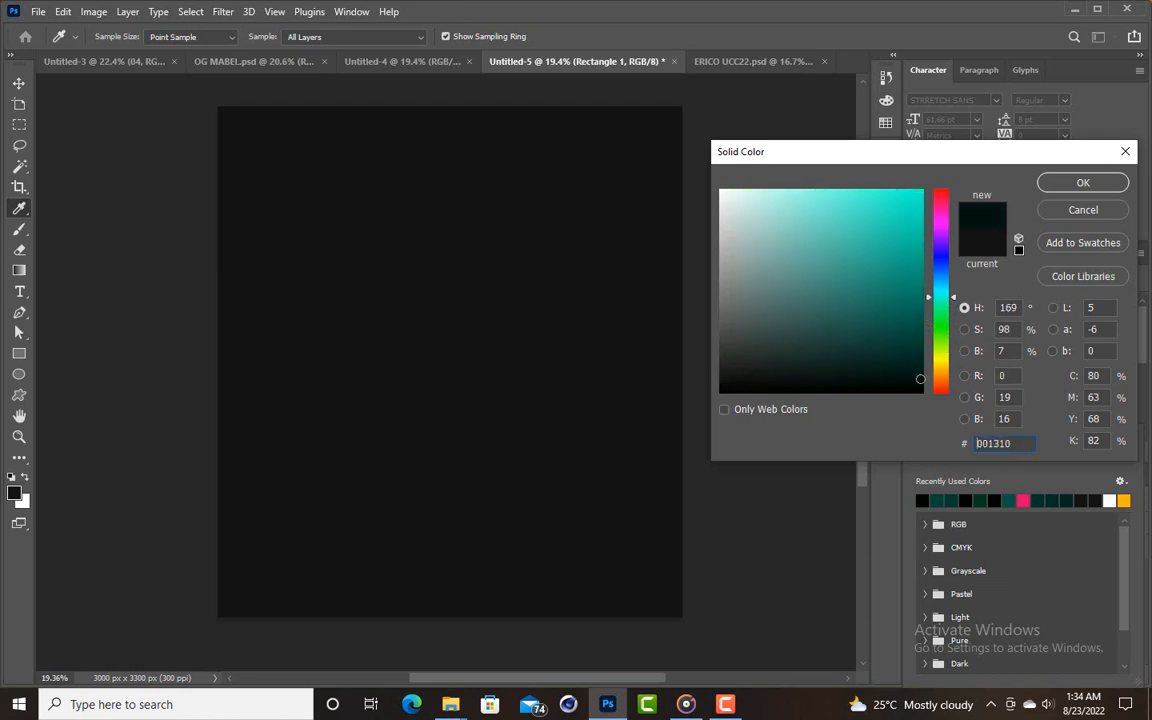
{"action": "left_click", "coordinate": [1060, 188]}
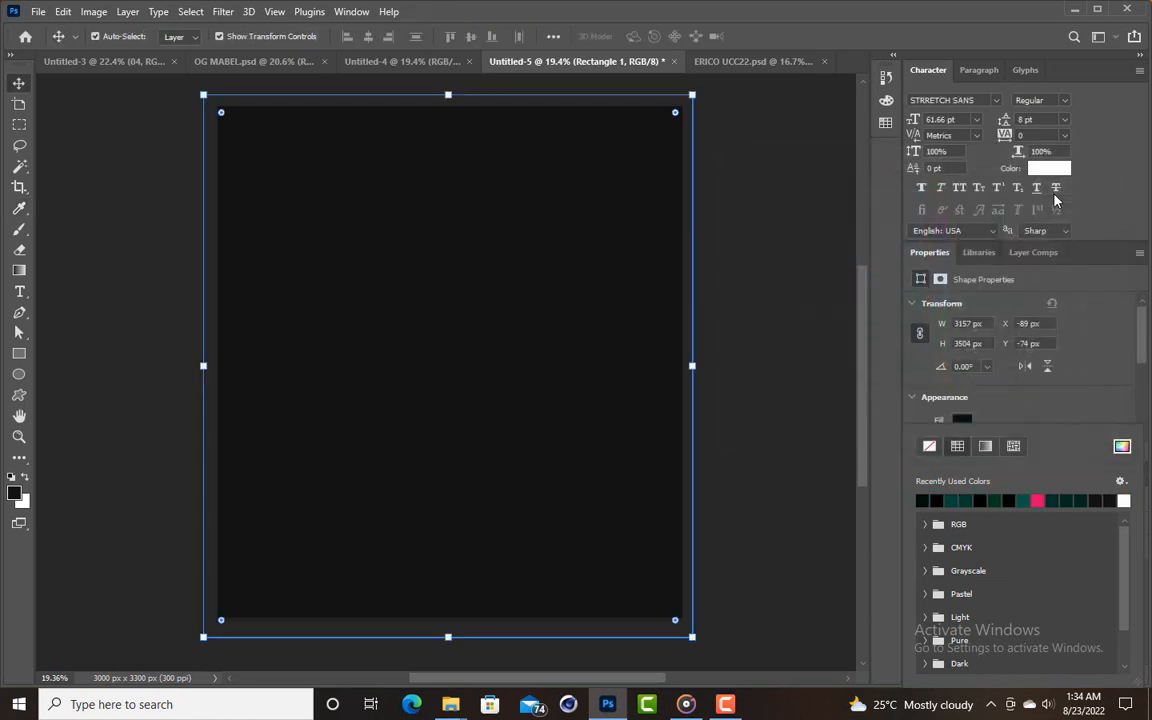
{"action": "left_click", "coordinate": [766, 255]}
{"action": "left_click", "coordinate": [766, 255]}
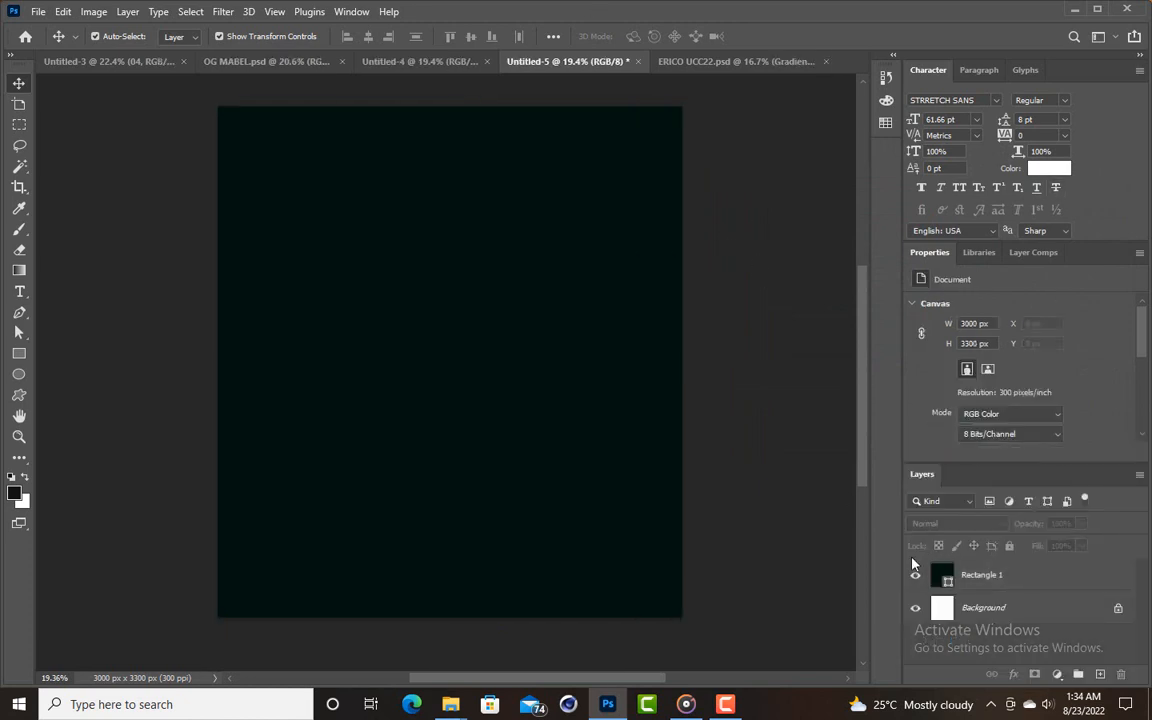
Add a gradient fill layer above the rectangle and set the gradient's starting colour stop to black, 000000.
{"action": "left_click", "coordinate": [960, 575]}
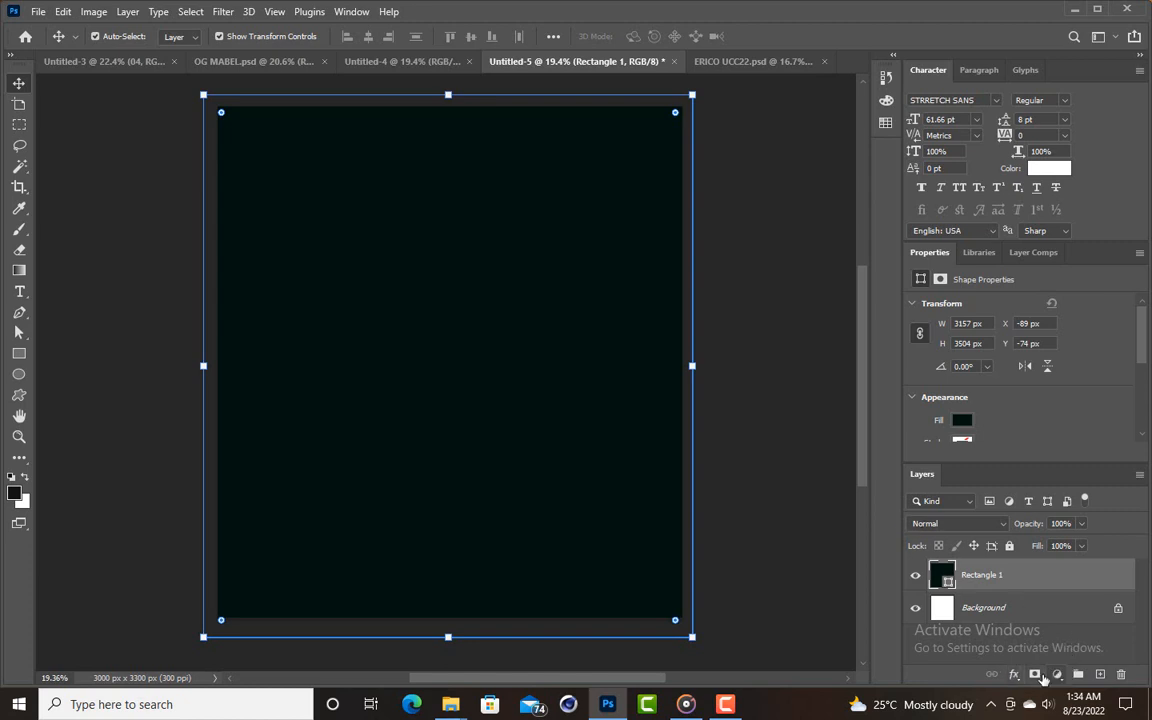
{"action": "left_click", "coordinate": [1057, 677]}
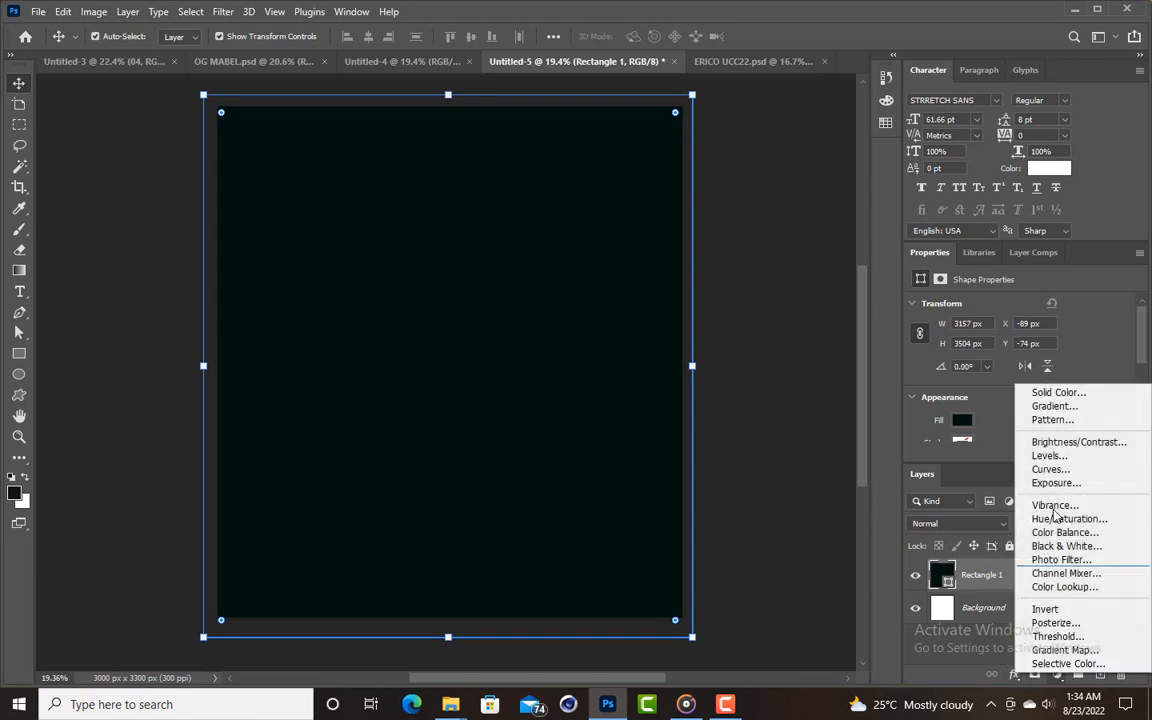
{"action": "left_click", "coordinate": [1059, 408]}
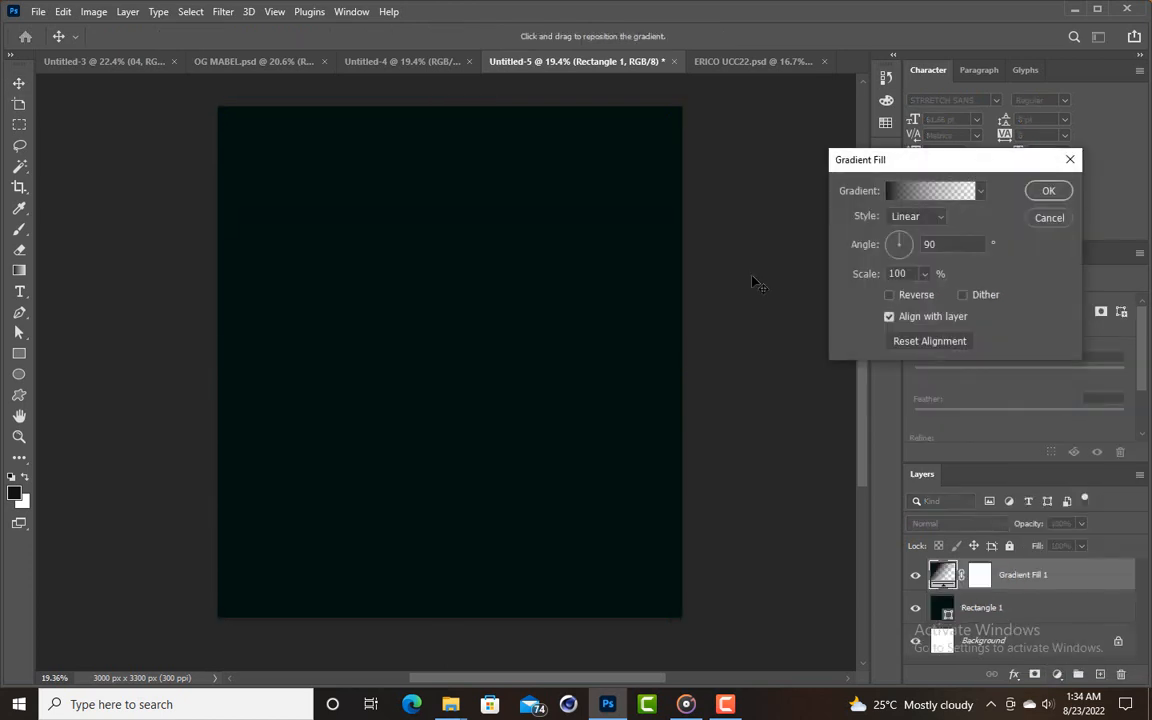
{"action": "left_click", "coordinate": [893, 199]}
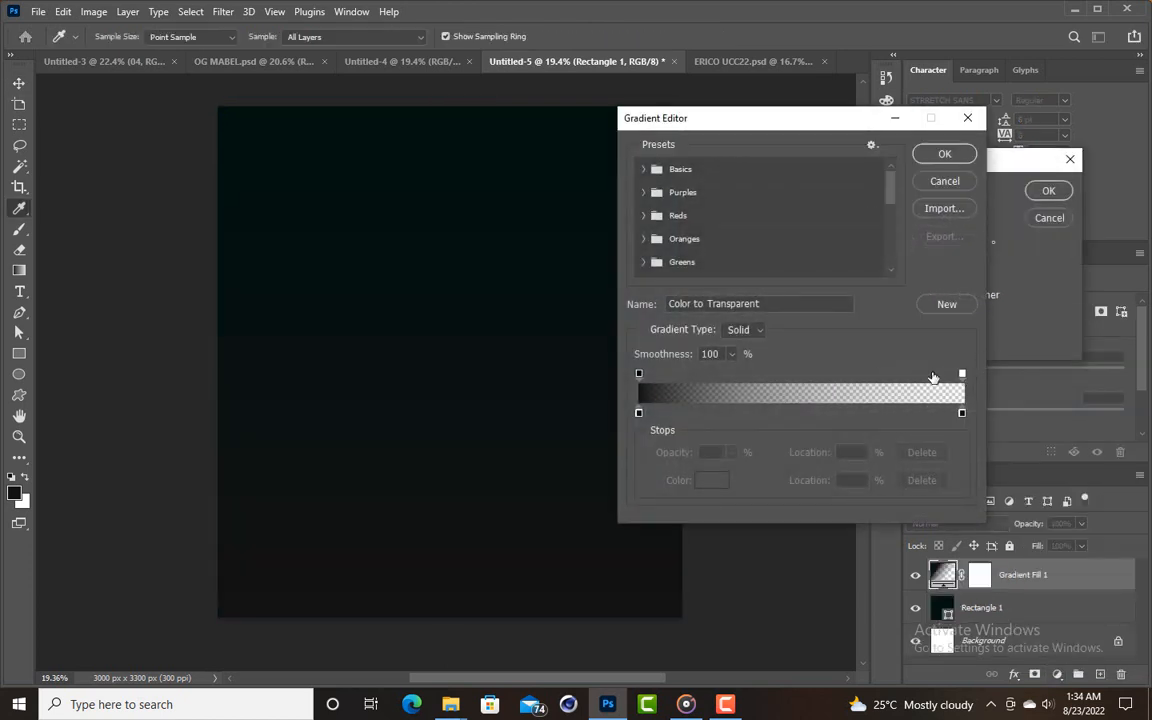
{"action": "double_click", "coordinate": [639, 413]}
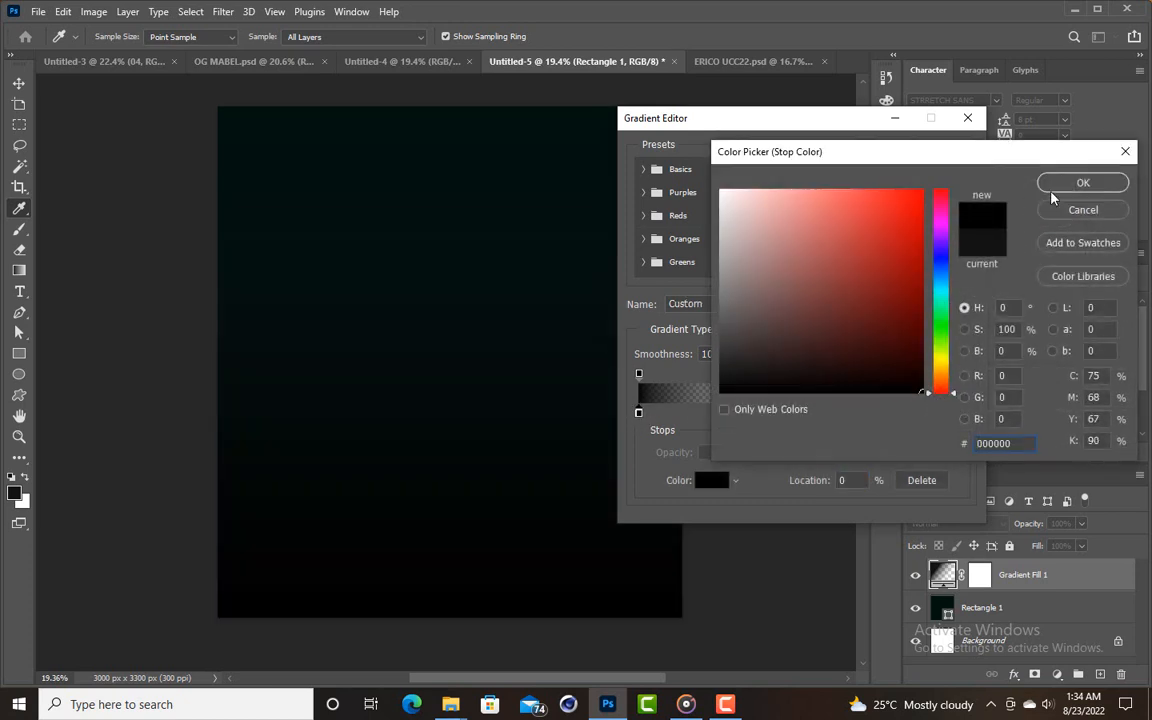
{"action": "left_click", "coordinate": [1083, 182]}
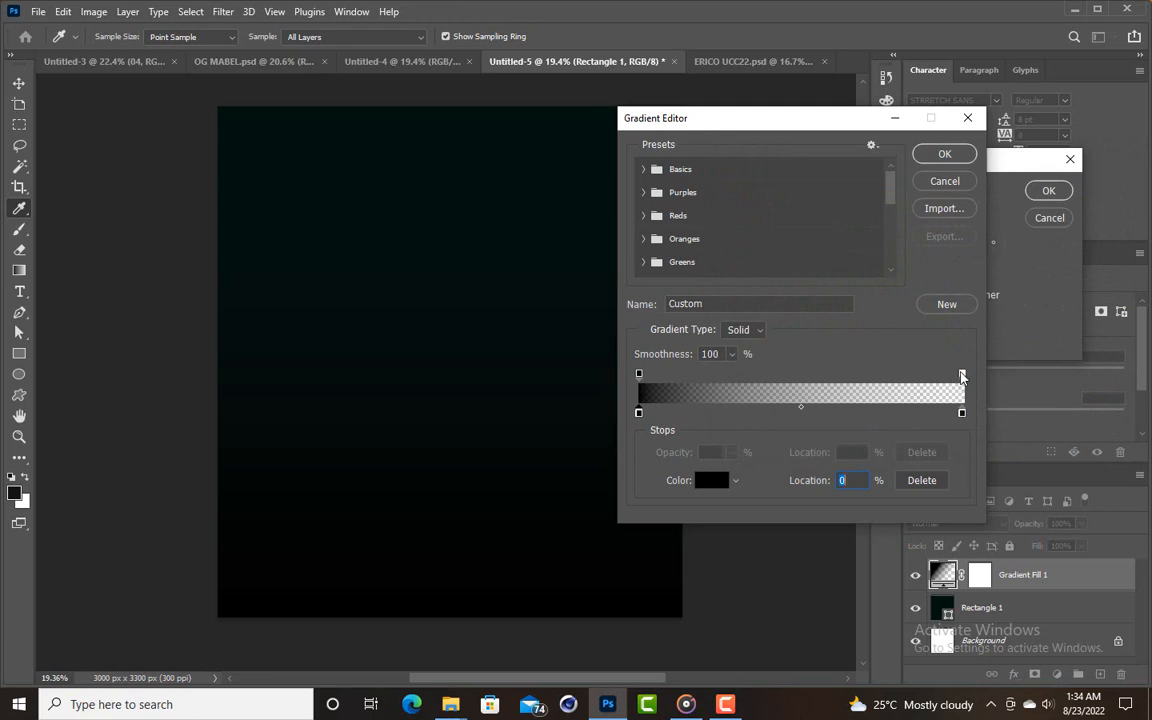
Delete the gradient's transparent end stop, set its end colour to teal 005044, and apply the linear gradient fill.
{"action": "left_click", "coordinate": [962, 374]}
{"action": "left_click", "coordinate": [922, 452]}
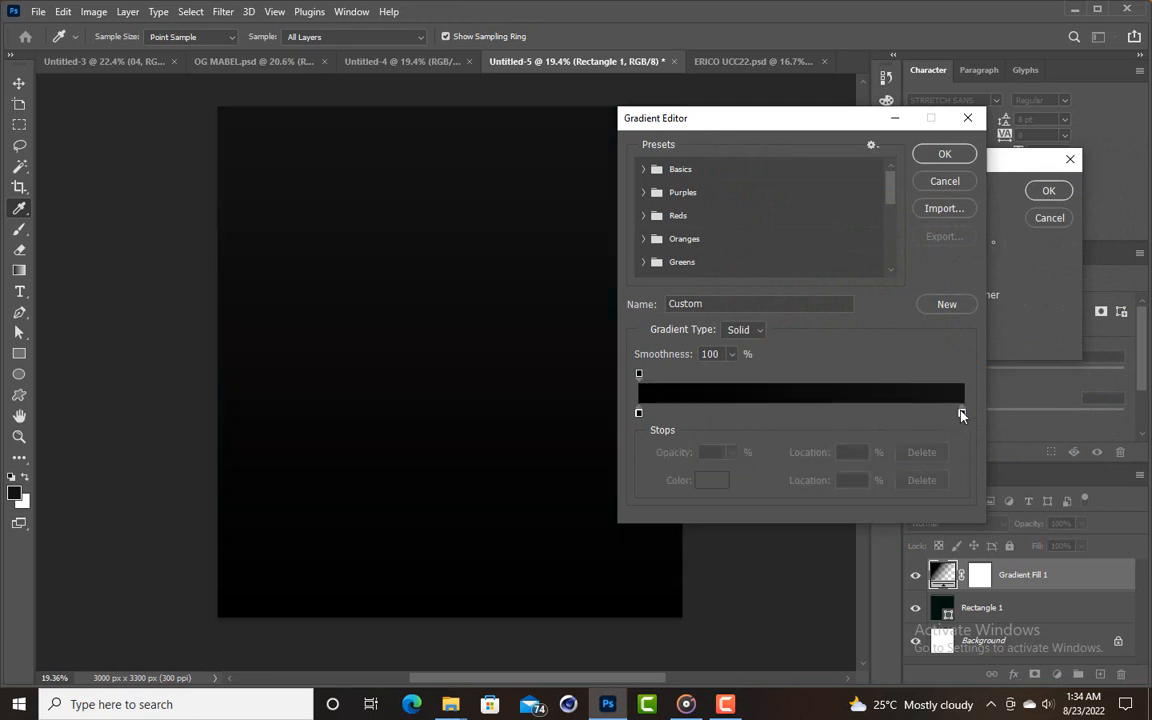
{"action": "double_click", "coordinate": [962, 413]}
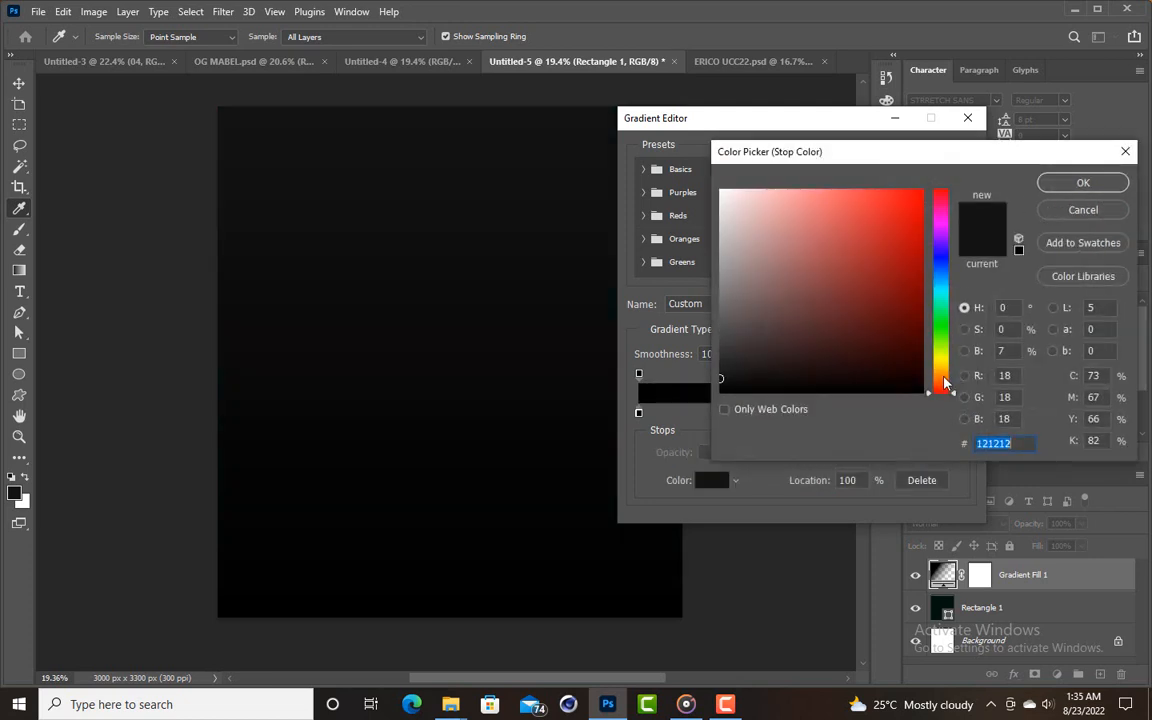
{"action": "left_click_drag", "start_coordinate": [946, 384], "coordinate": [946, 299]}
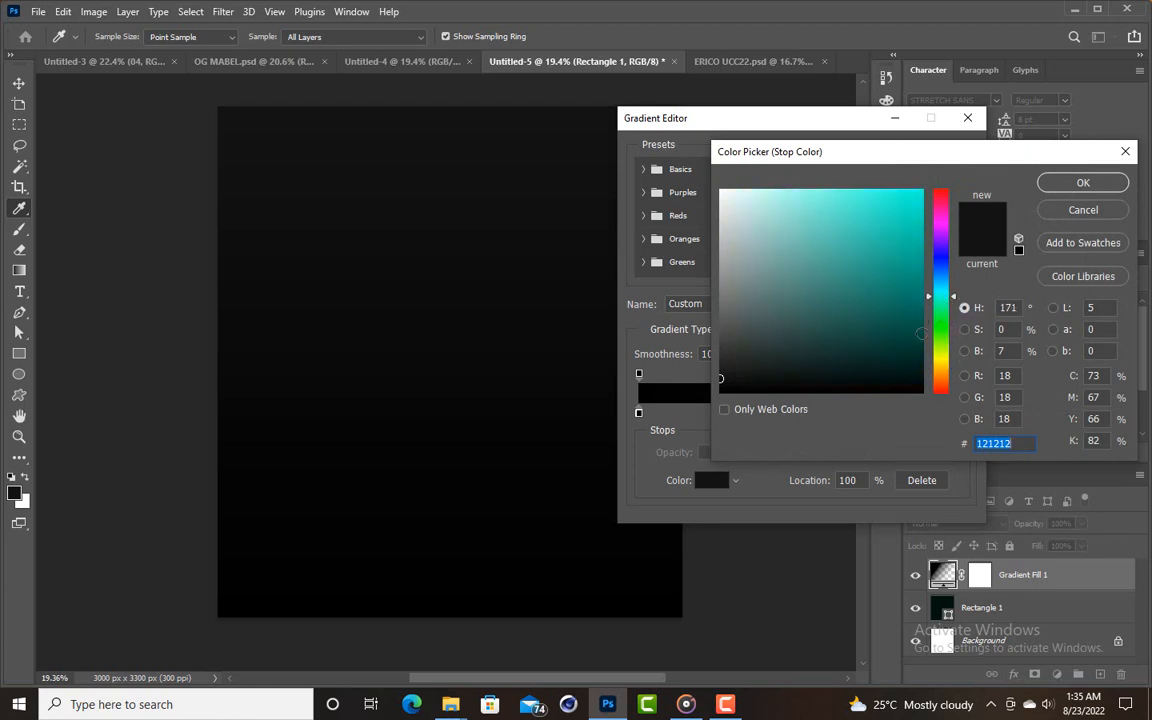
{"action": "left_click", "coordinate": [921, 333]}
{"action": "left_click_drag", "start_coordinate": [922, 334], "coordinate": [921, 329]}
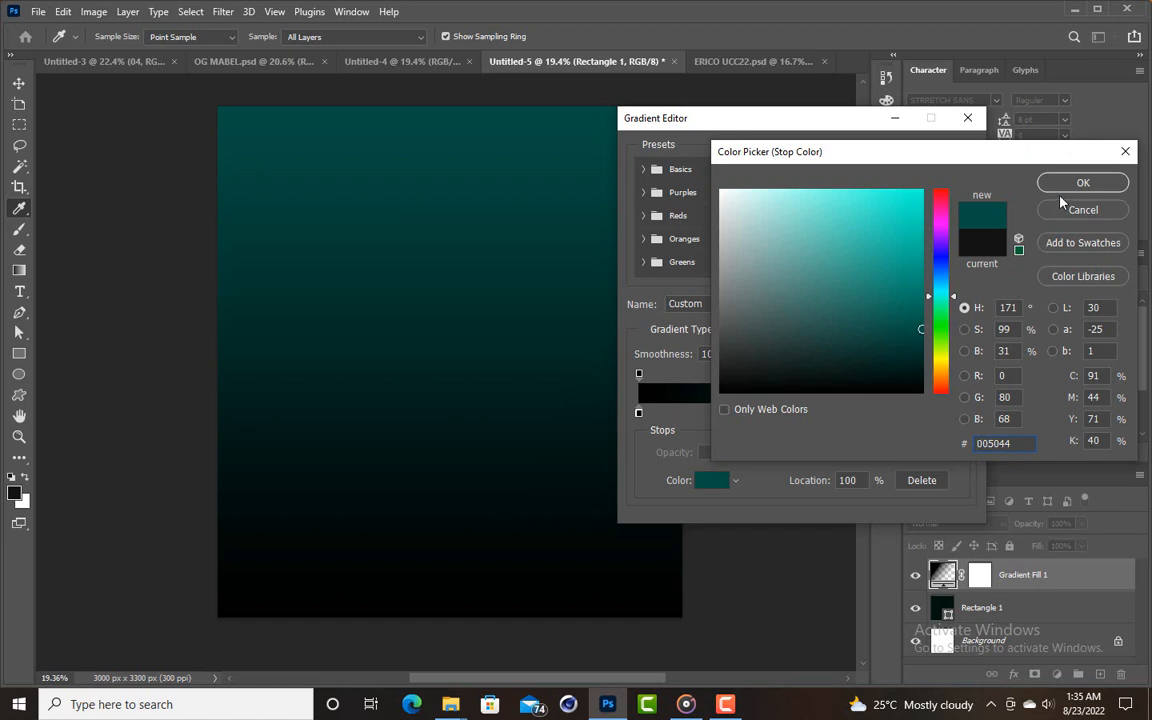
{"action": "left_click", "coordinate": [1083, 182]}
{"action": "left_click", "coordinate": [955, 156]}
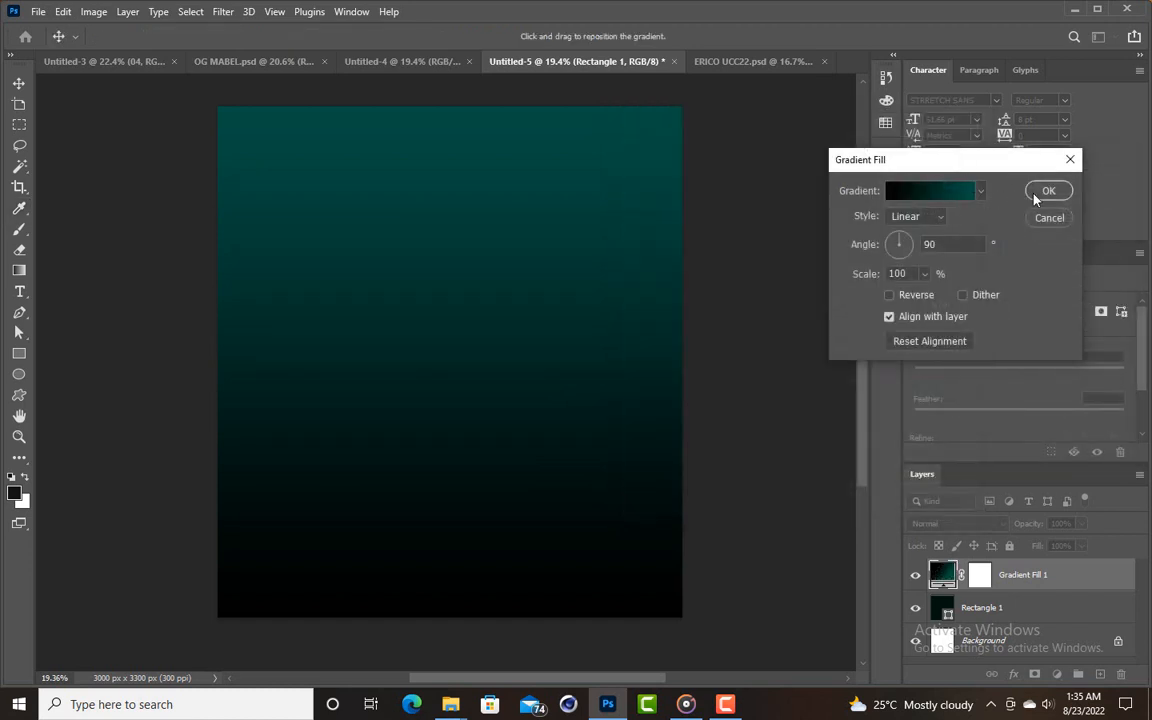
{"action": "left_click", "coordinate": [1046, 191]}
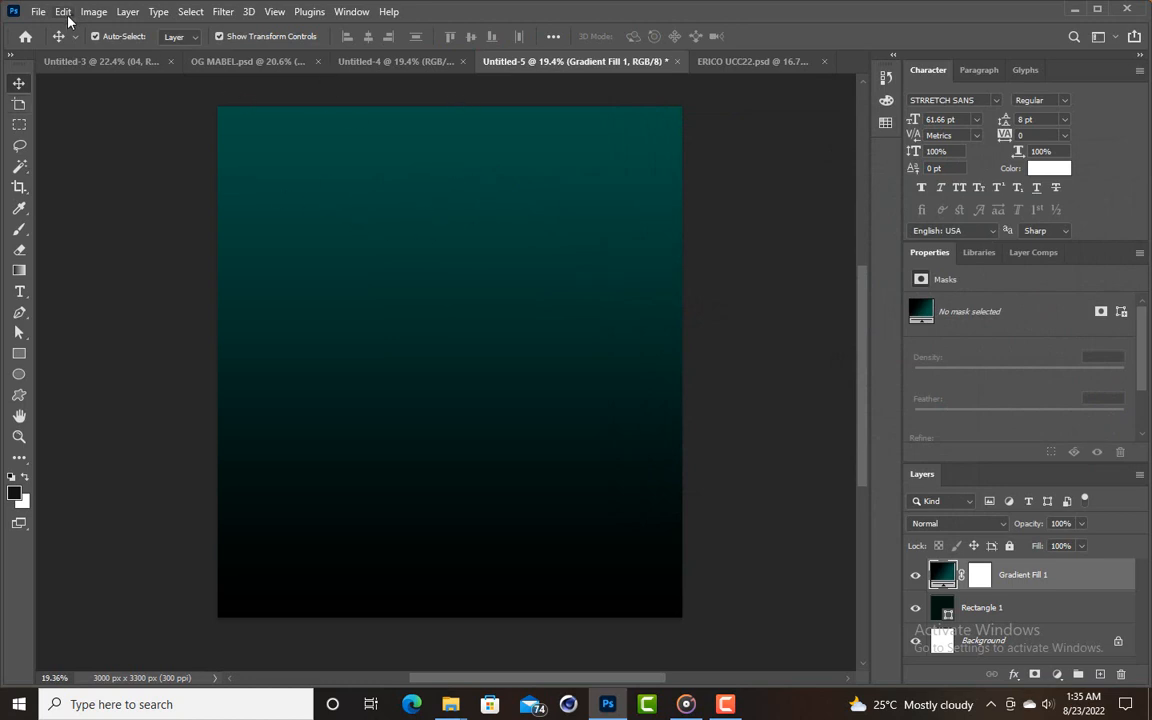
Place the dark grainy texture image "RECURSOS PARA EDITAR" from the Downloads folder as an embedded object.
{"action": "left_click", "coordinate": [38, 11]}
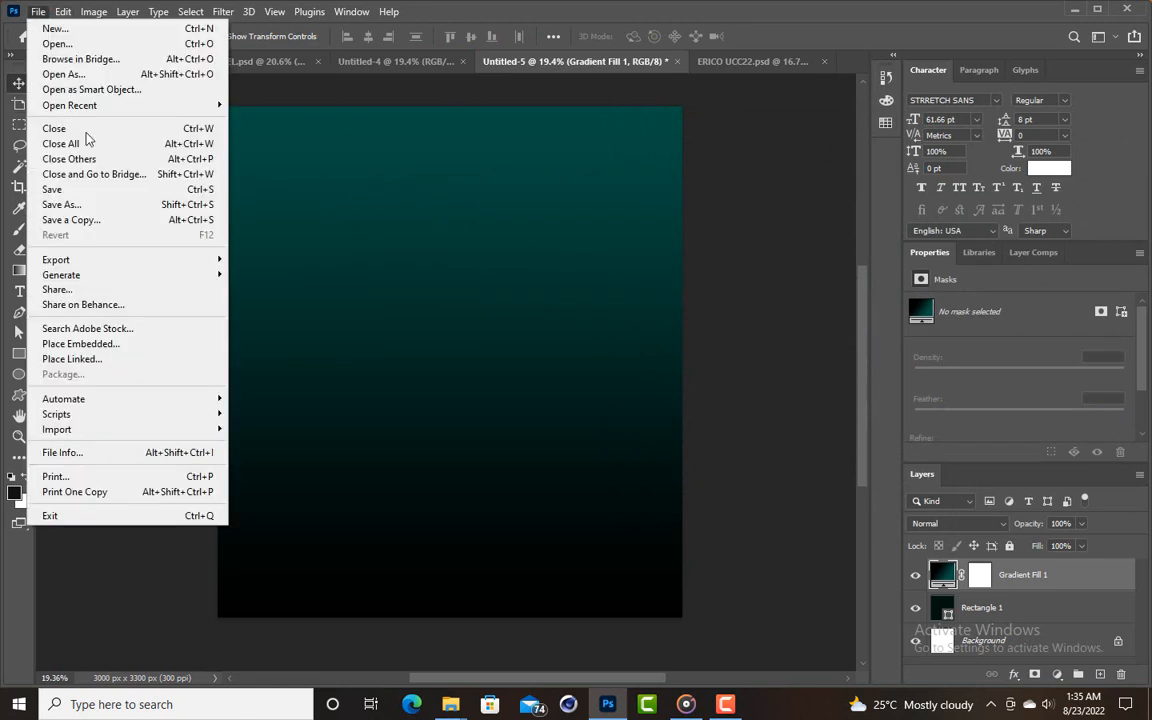
{"action": "left_click", "coordinate": [100, 345]}
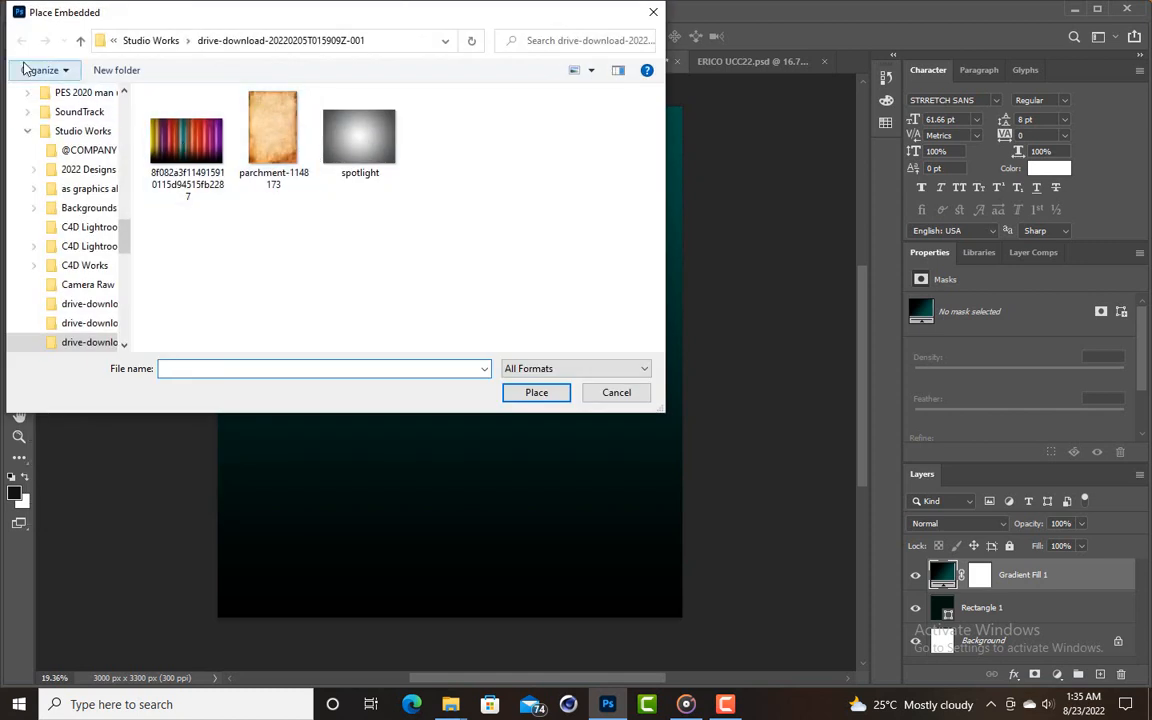
{"action": "scroll", "coordinate": [48, 122], "scroll_direction": "up", "scroll_amount": 5}
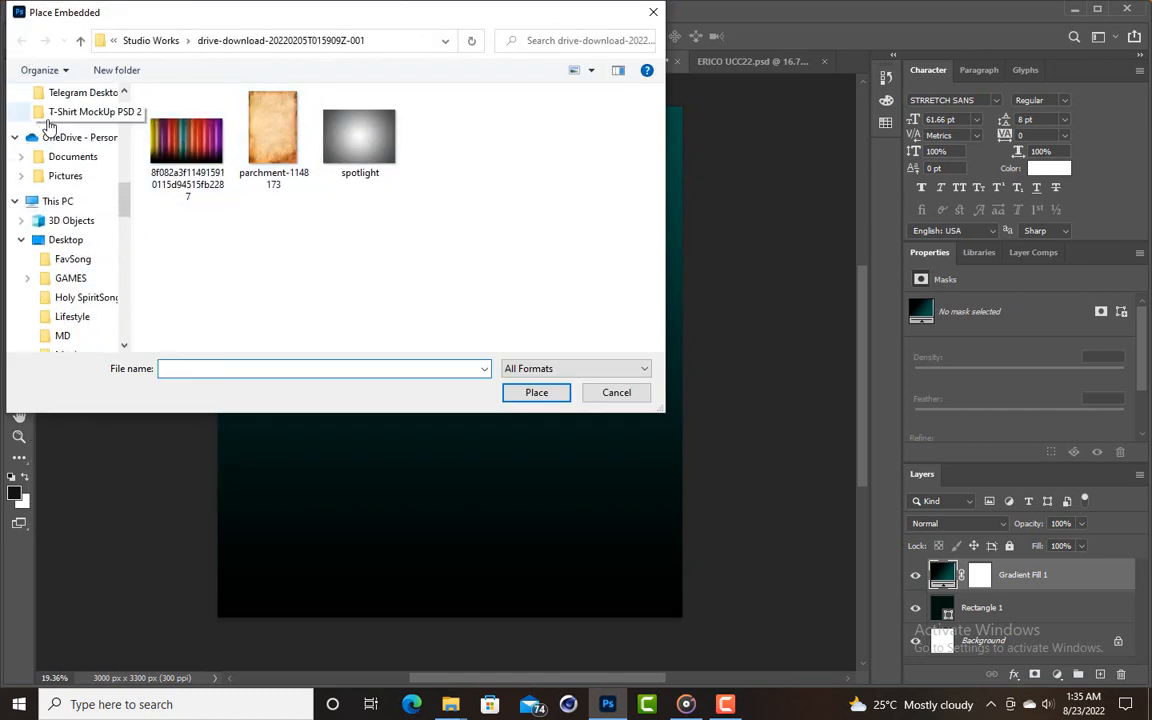
{"action": "scroll", "coordinate": [54, 194], "scroll_direction": "up", "scroll_amount": 1}
{"action": "left_click", "coordinate": [22, 279]}
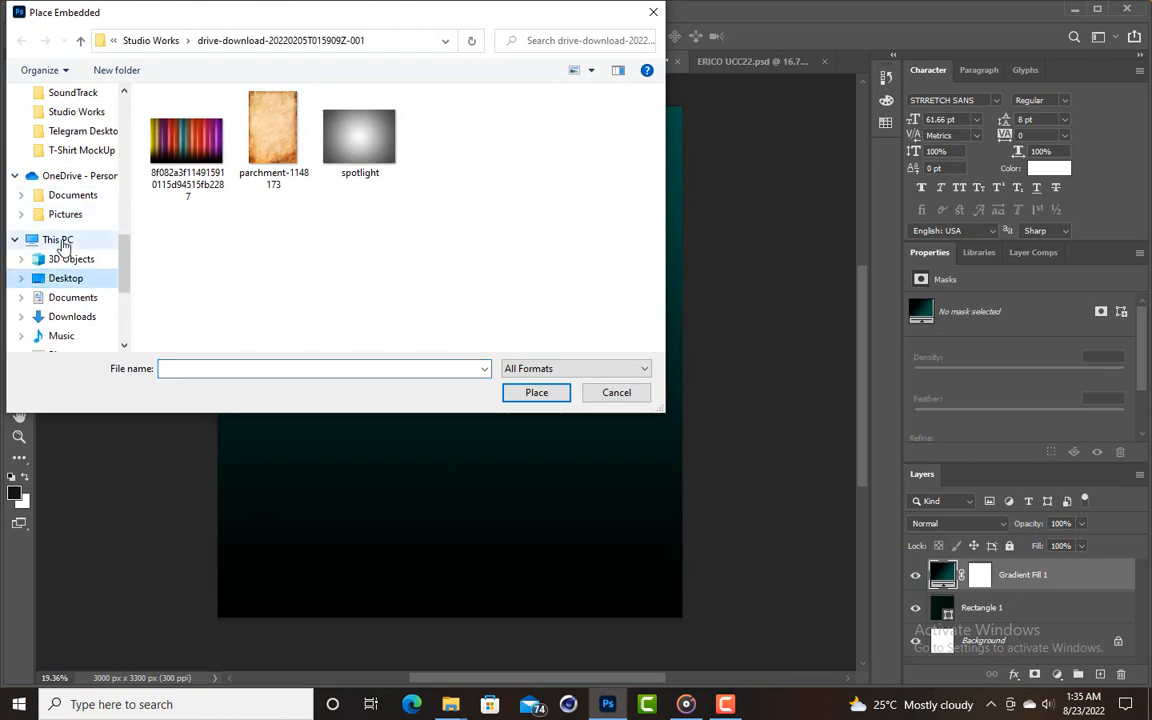
{"action": "scroll", "coordinate": [62, 244], "scroll_direction": "down", "scroll_amount": 1}
{"action": "left_click", "coordinate": [75, 258]}
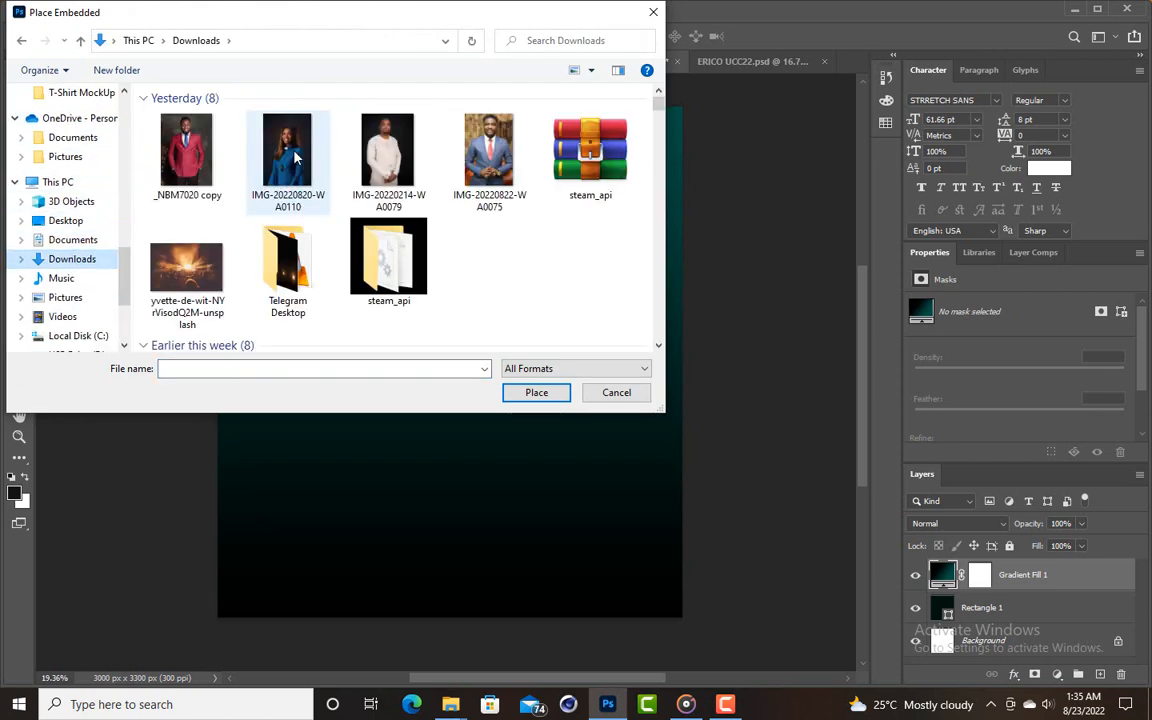
{"action": "scroll", "coordinate": [295, 155], "scroll_direction": "down", "scroll_amount": 10}
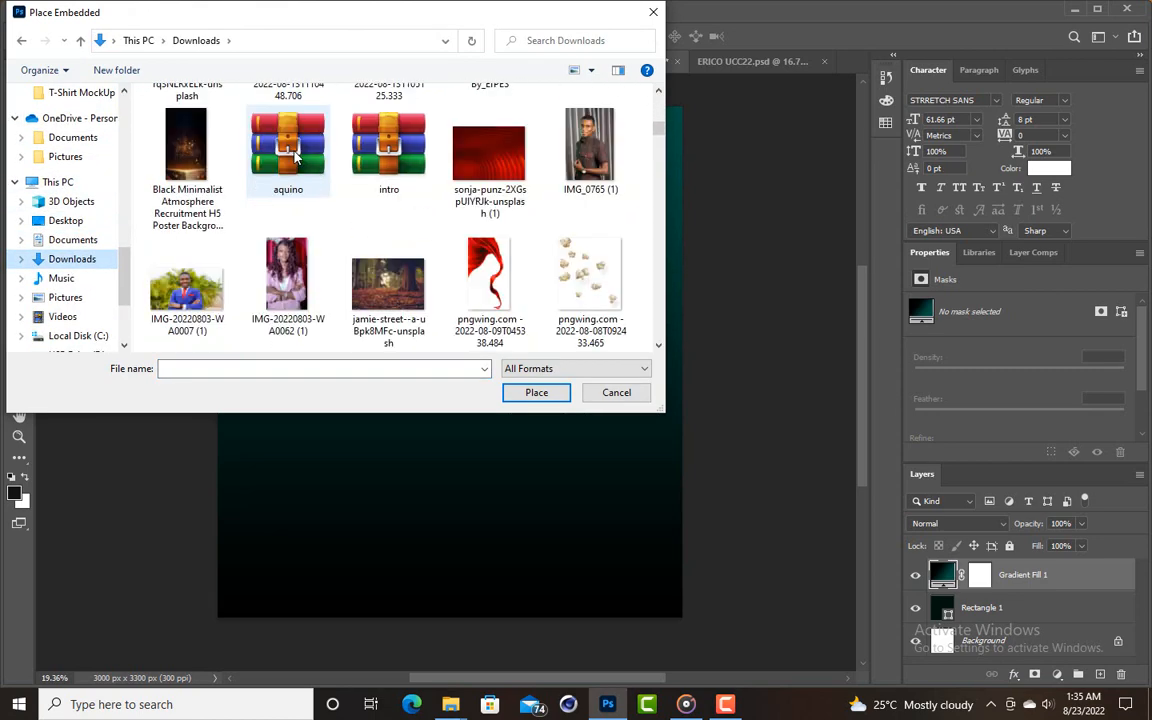
{"action": "scroll", "coordinate": [295, 155], "scroll_direction": "down", "scroll_amount": 12}
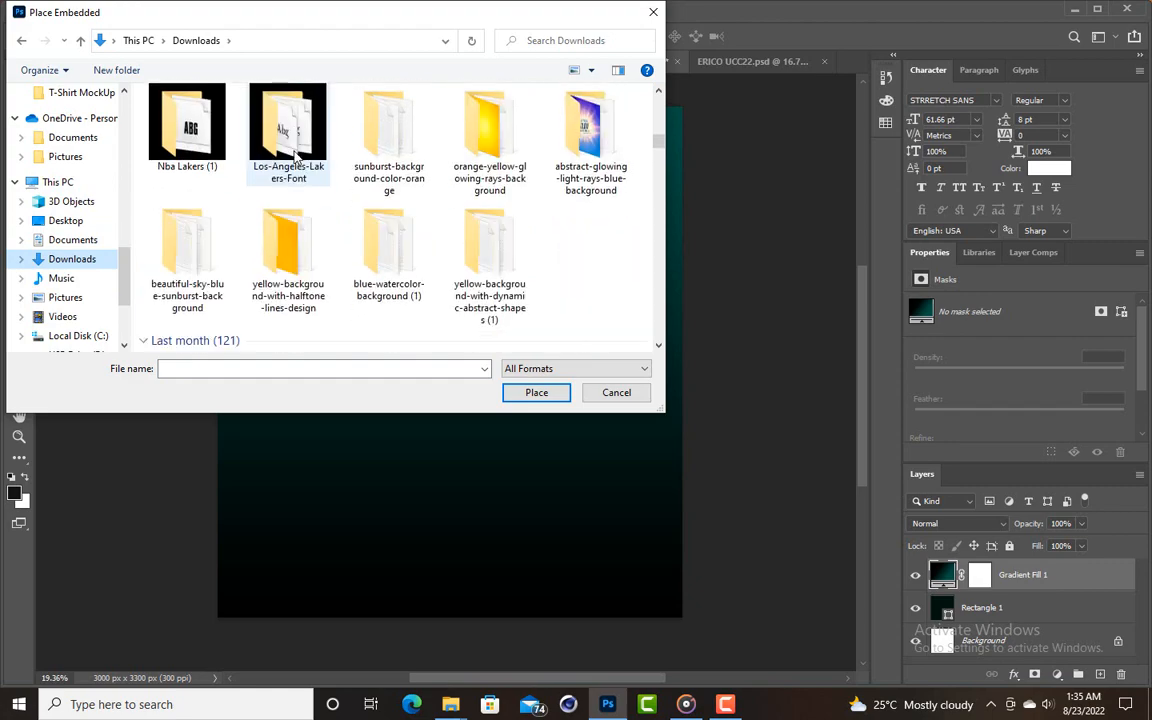
{"action": "scroll", "coordinate": [295, 155], "scroll_direction": "down", "scroll_amount": 12}
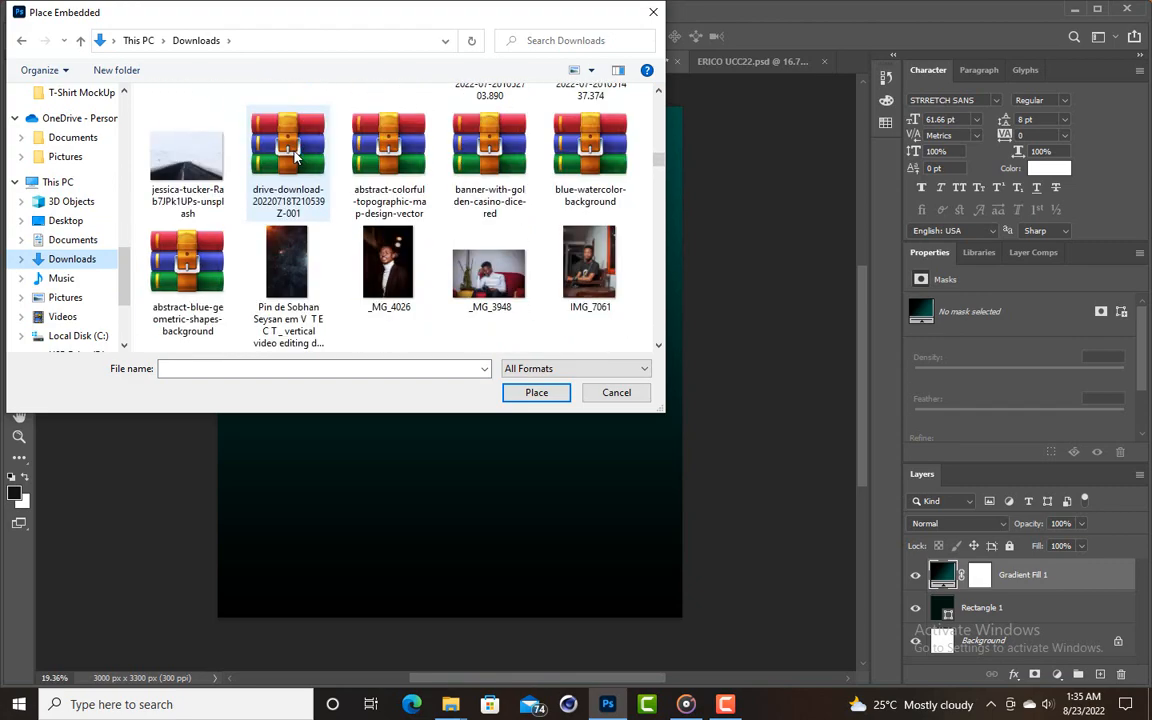
{"action": "scroll", "coordinate": [295, 155], "scroll_direction": "down", "scroll_amount": 12}
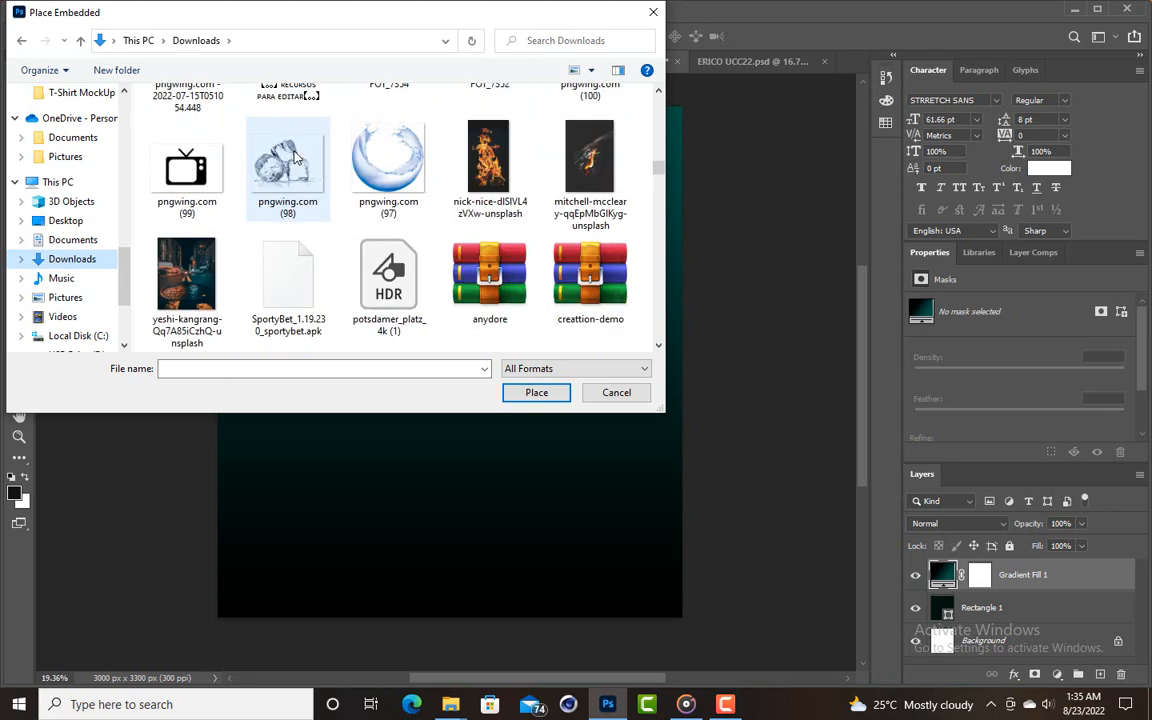
{"action": "scroll", "coordinate": [295, 155], "scroll_direction": "up", "scroll_amount": 1}
{"action": "double_click", "coordinate": [261, 117]}
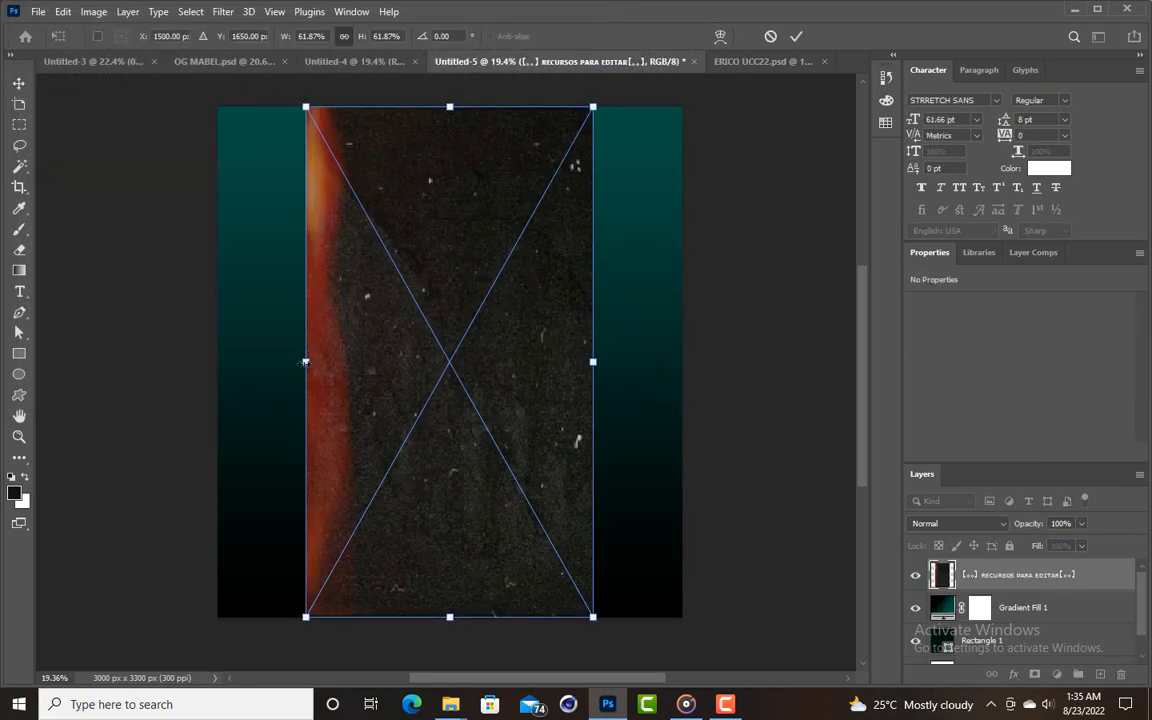
Scale the placed texture to 127.80% and shift it so it covers the canvas with its red edge outside.
{"action": "left_click_drag", "start_coordinate": [305, 362], "coordinate": [167, 362]}
{"action": "left_click_drag", "start_coordinate": [596, 362], "coordinate": [705, 365]}
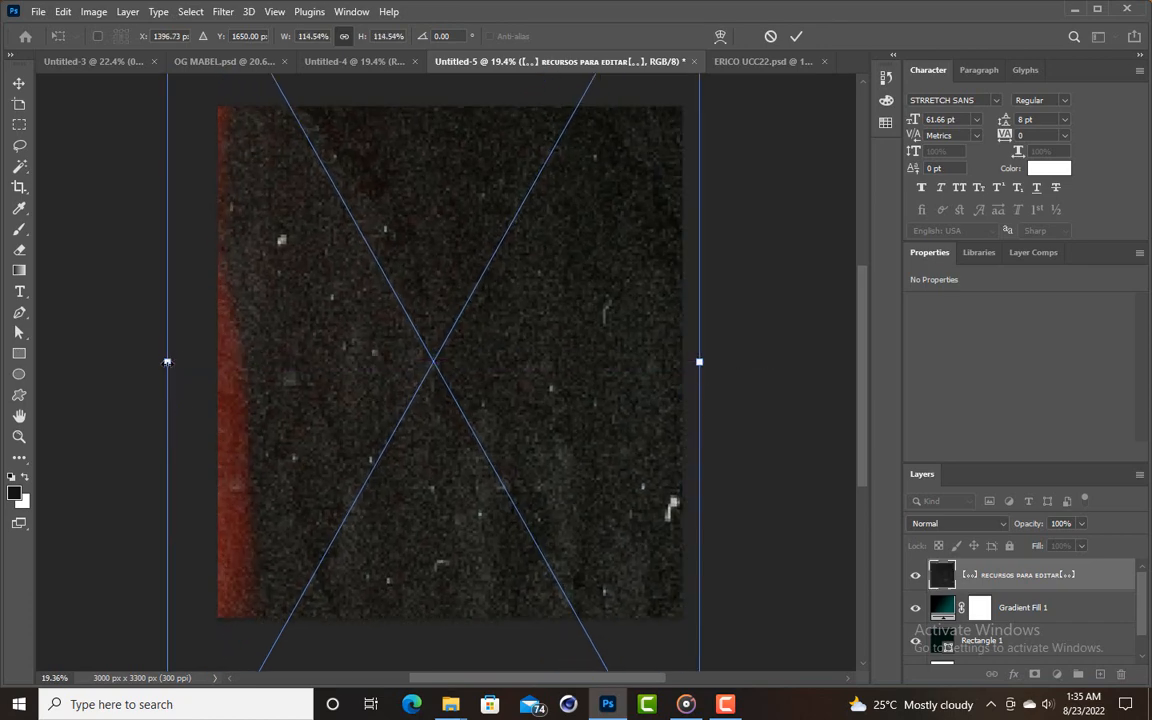
{"action": "left_click_drag", "start_coordinate": [167, 362], "coordinate": [109, 362]}
{"action": "left_click_drag", "start_coordinate": [403, 357], "coordinate": [407, 357]}
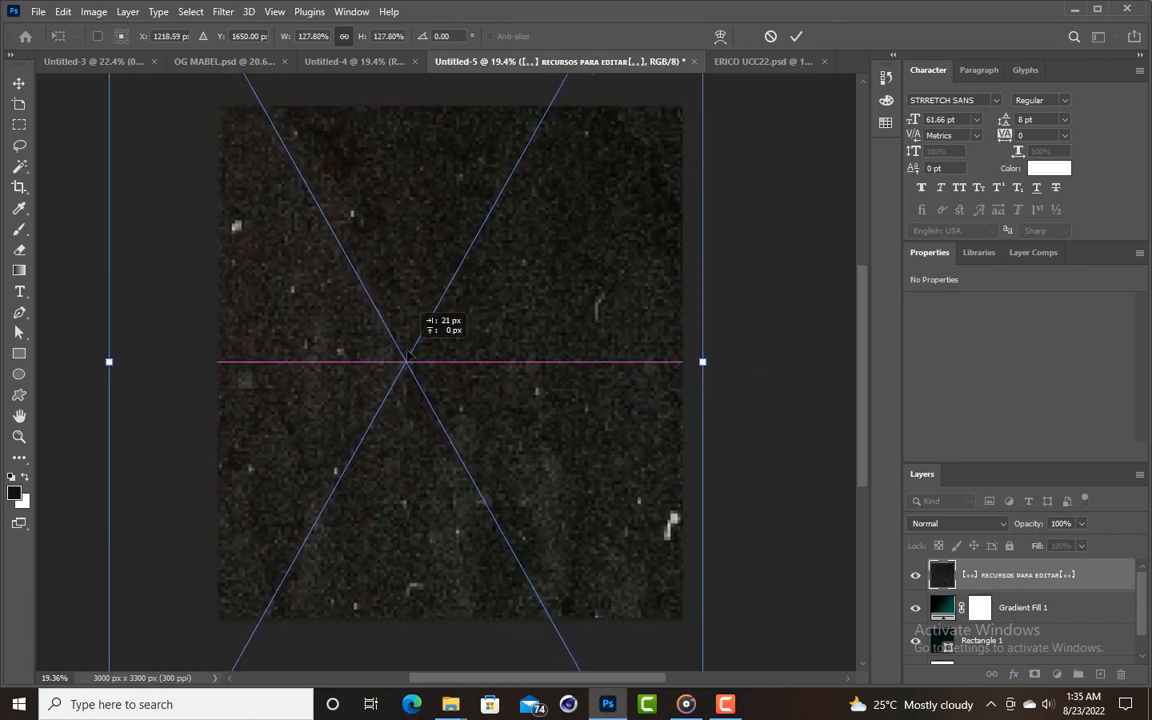
{"action": "left_click", "coordinate": [796, 36]}
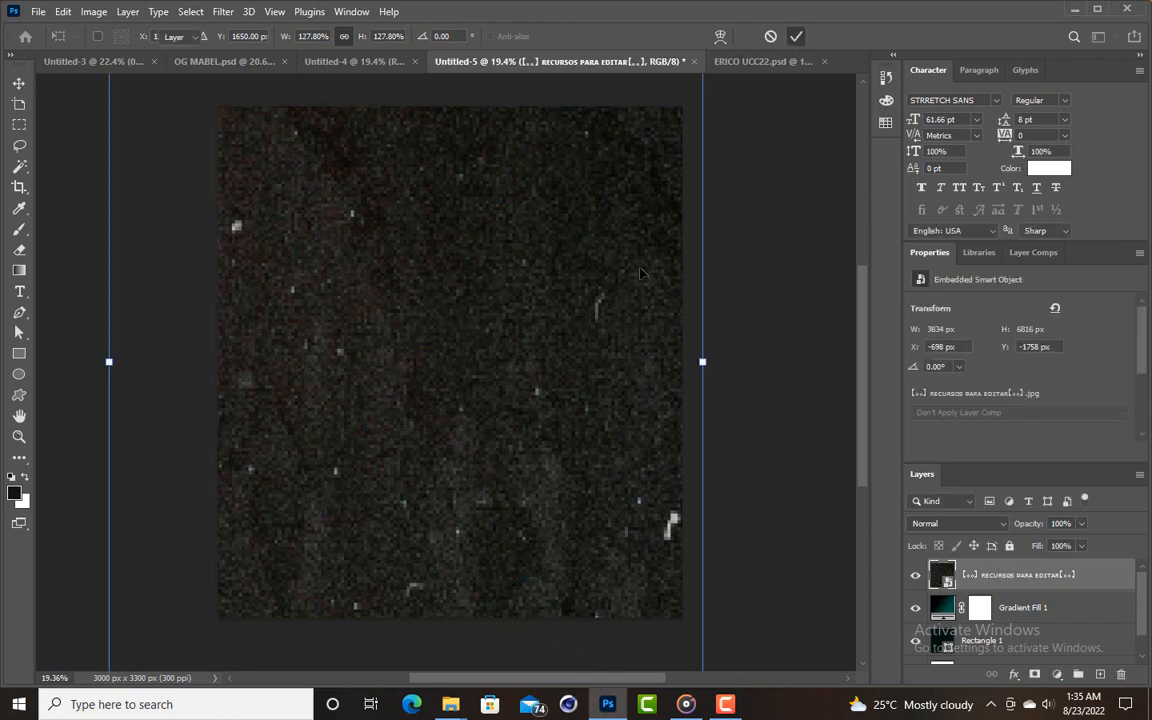
Set the grainy texture layer's blend mode to Screen and lower its opacity to 21%.
{"action": "left_click", "coordinate": [990, 526]}
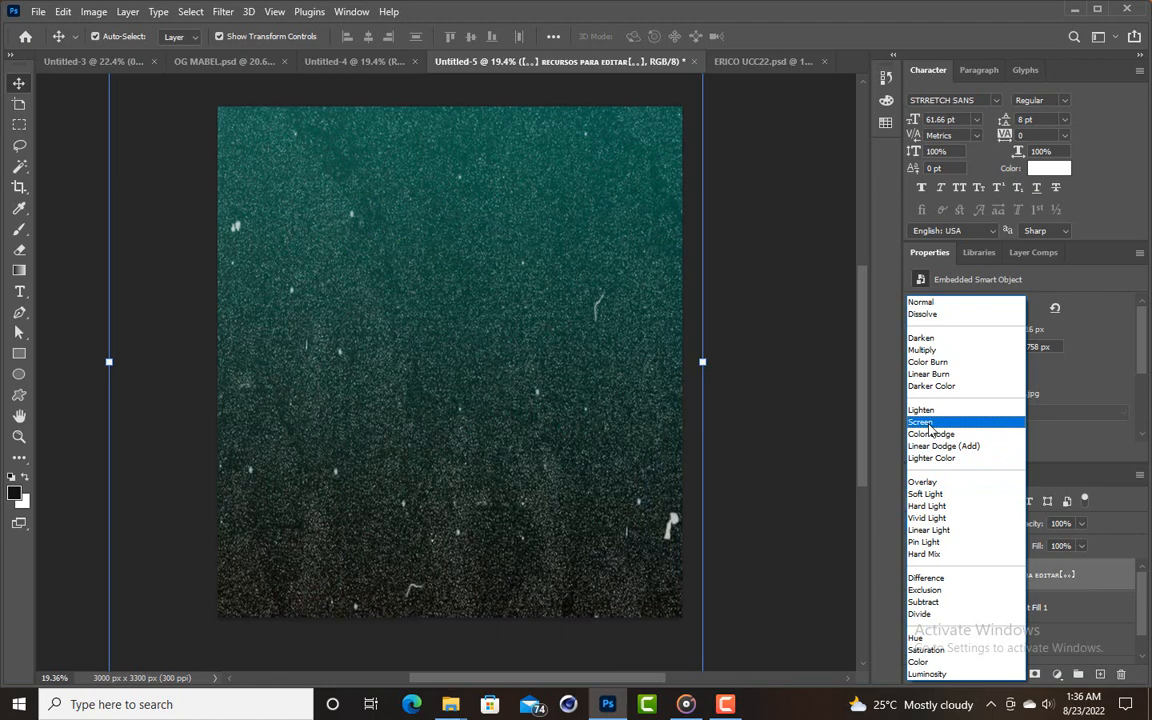
{"action": "left_click", "coordinate": [930, 423]}
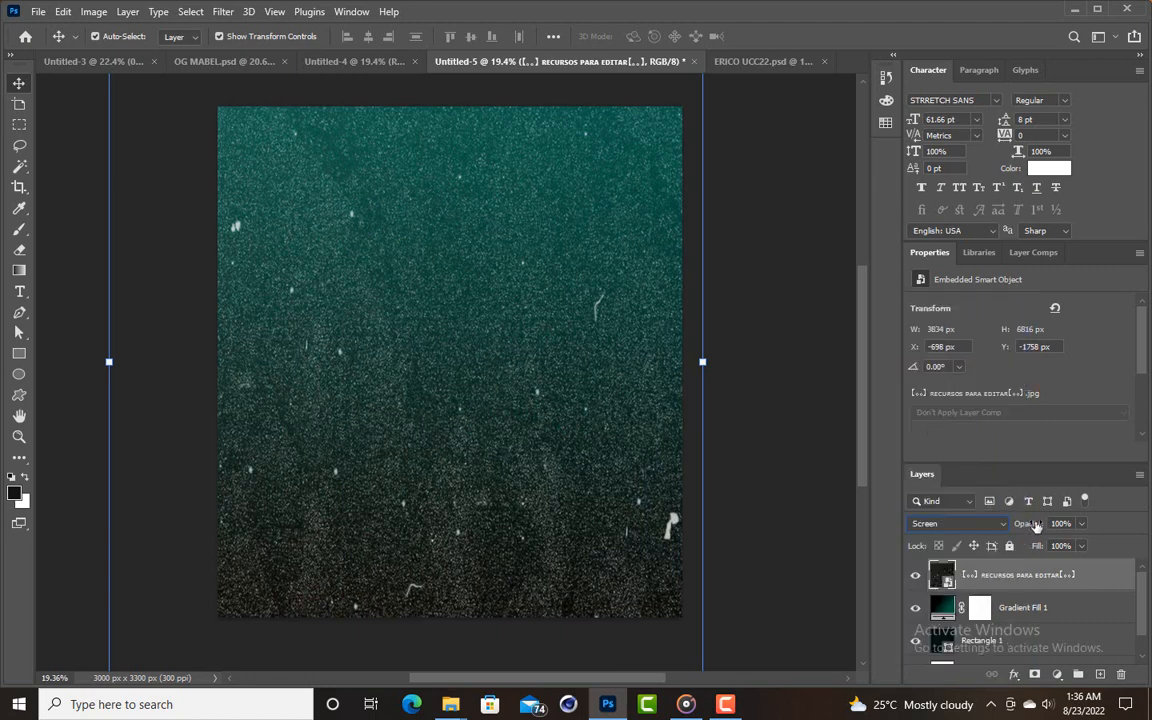
{"action": "mouse_move", "coordinate": [1035, 527]}
{"action": "left_mouse_down"}
{"action": "mouse_move", "coordinate": [1000, 530]}
{"action": "mouse_move", "coordinate": [1034, 528]}
{"action": "left_mouse_up"}
{"action": "left_click", "coordinate": [818, 428]}
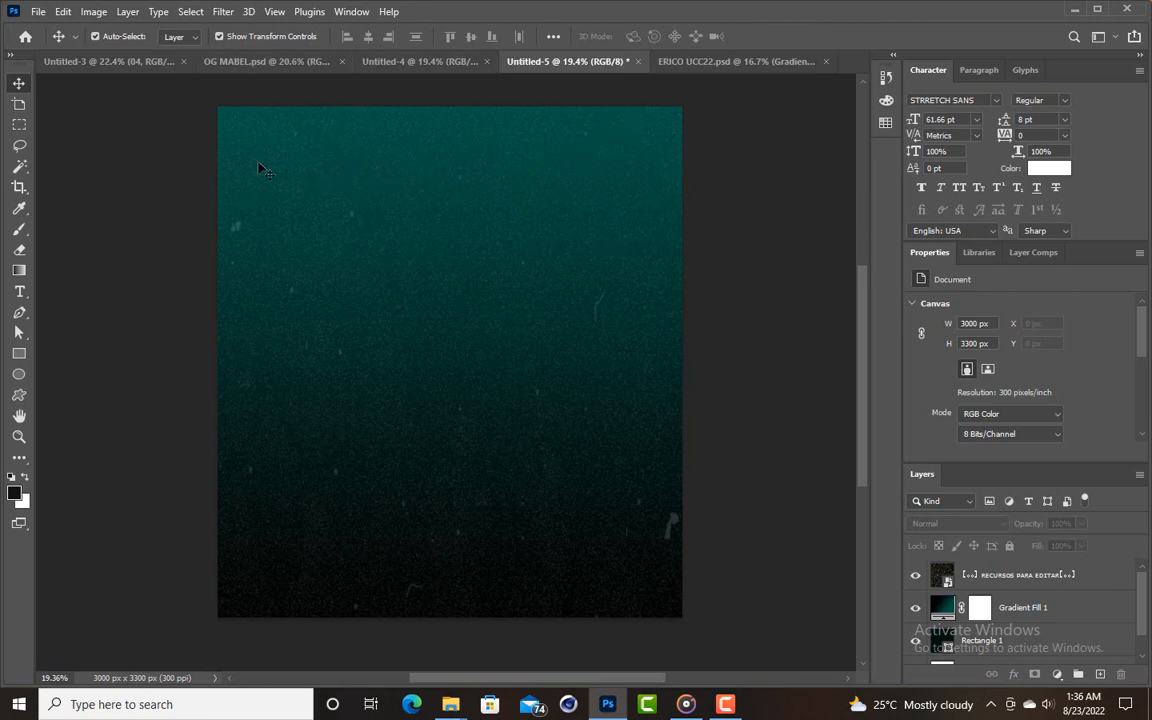
Place the "spotlight" image from the Desktop's Studio Works folder, subfolder drive-download-20220205T015909Z-001, as an embedded object.
{"action": "left_click", "coordinate": [40, 12]}
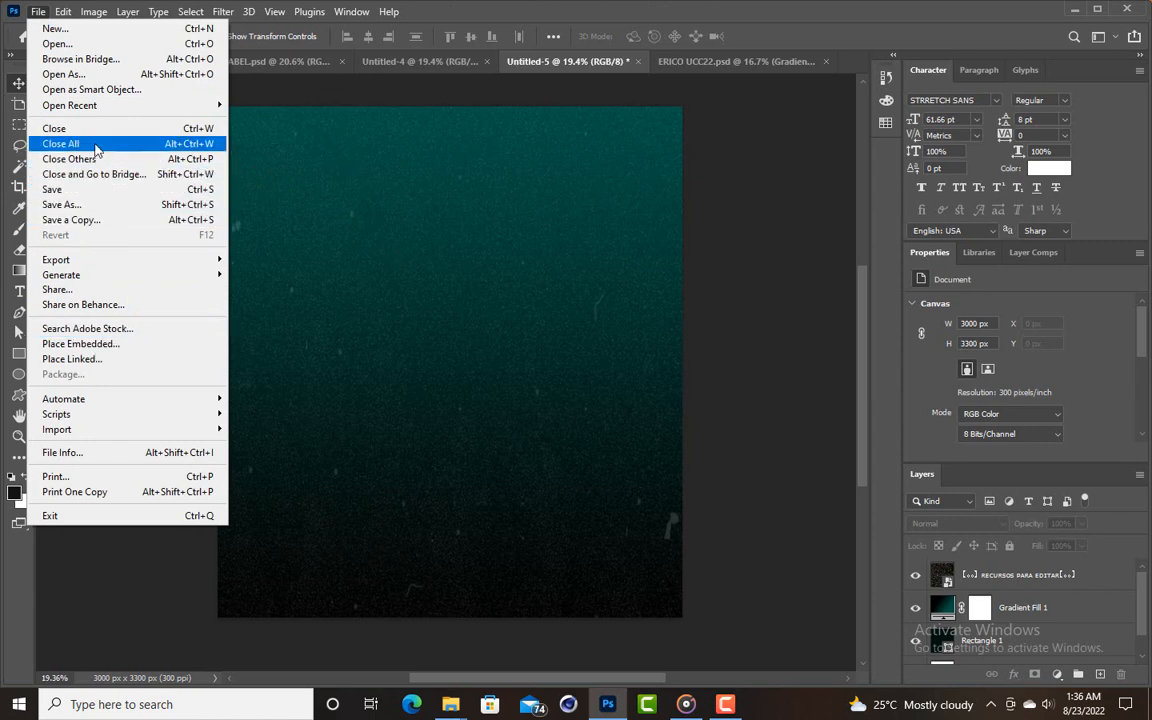
{"action": "left_click", "coordinate": [95, 344]}
{"action": "scroll", "coordinate": [62, 150], "scroll_direction": "up", "scroll_amount": 5}
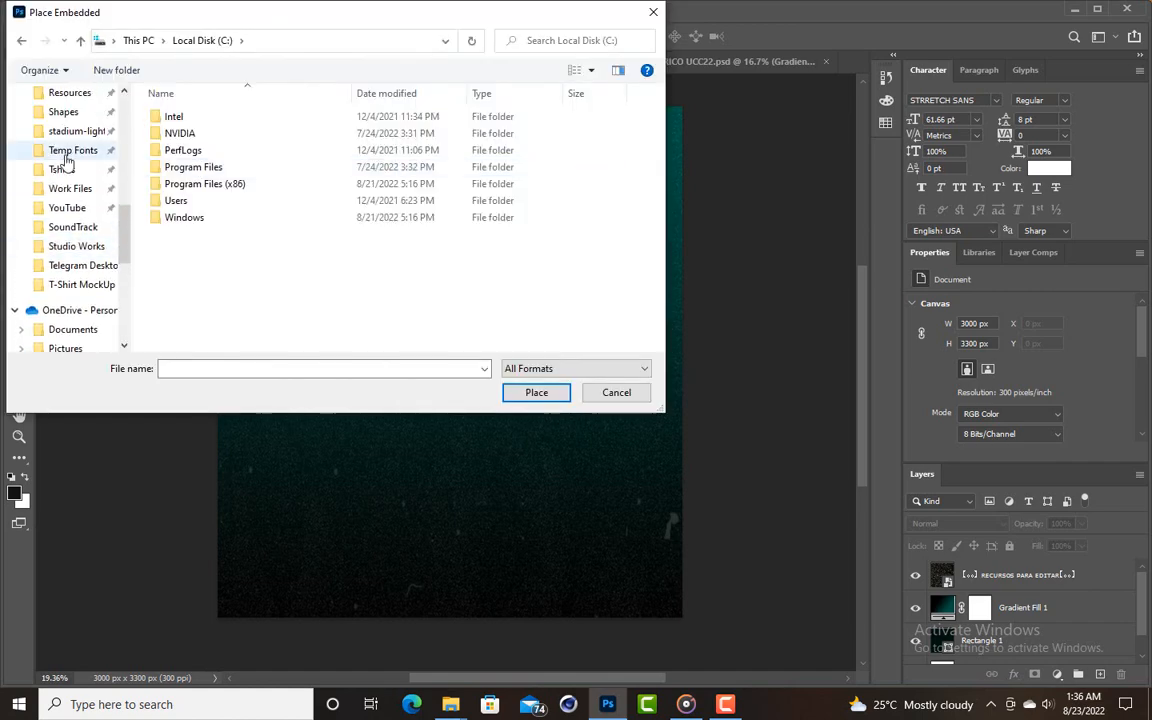
{"action": "scroll", "coordinate": [62, 150], "scroll_direction": "up", "scroll_amount": 6}
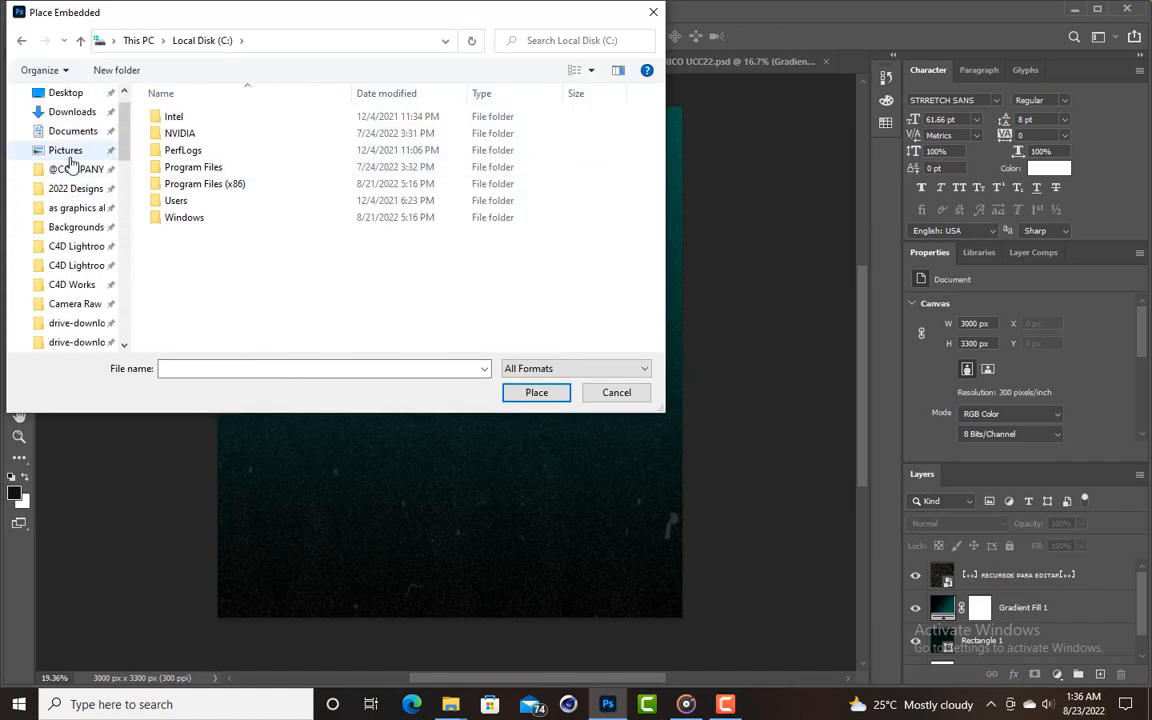
{"action": "scroll", "coordinate": [68, 156], "scroll_direction": "up", "scroll_amount": 1}
{"action": "left_click", "coordinate": [66, 125]}
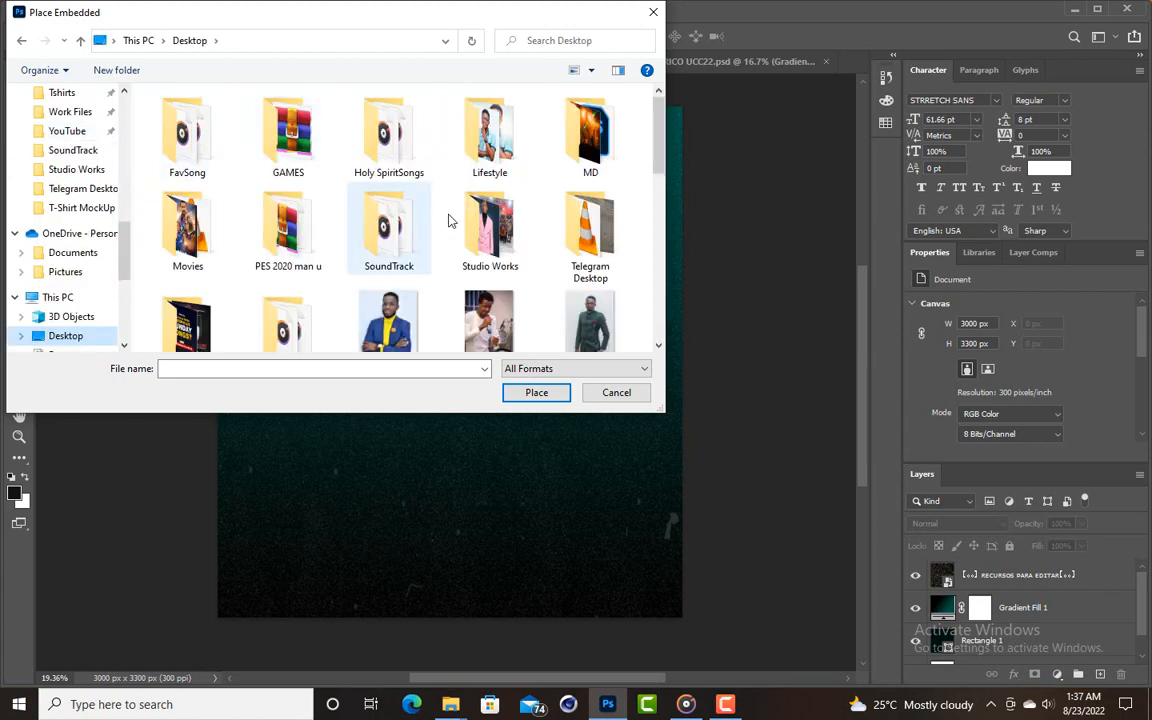
{"action": "double_click", "coordinate": [478, 229]}
{"action": "scroll", "coordinate": [198, 186], "scroll_direction": "down", "scroll_amount": 2}
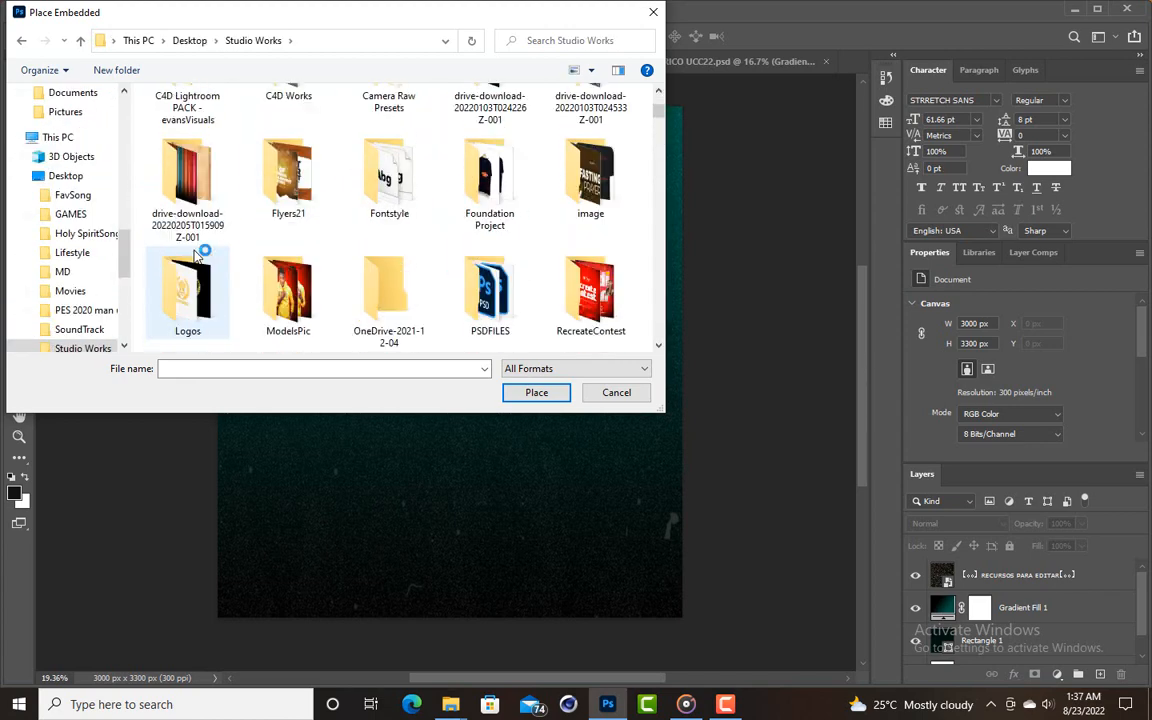
{"action": "double_click", "coordinate": [199, 192]}
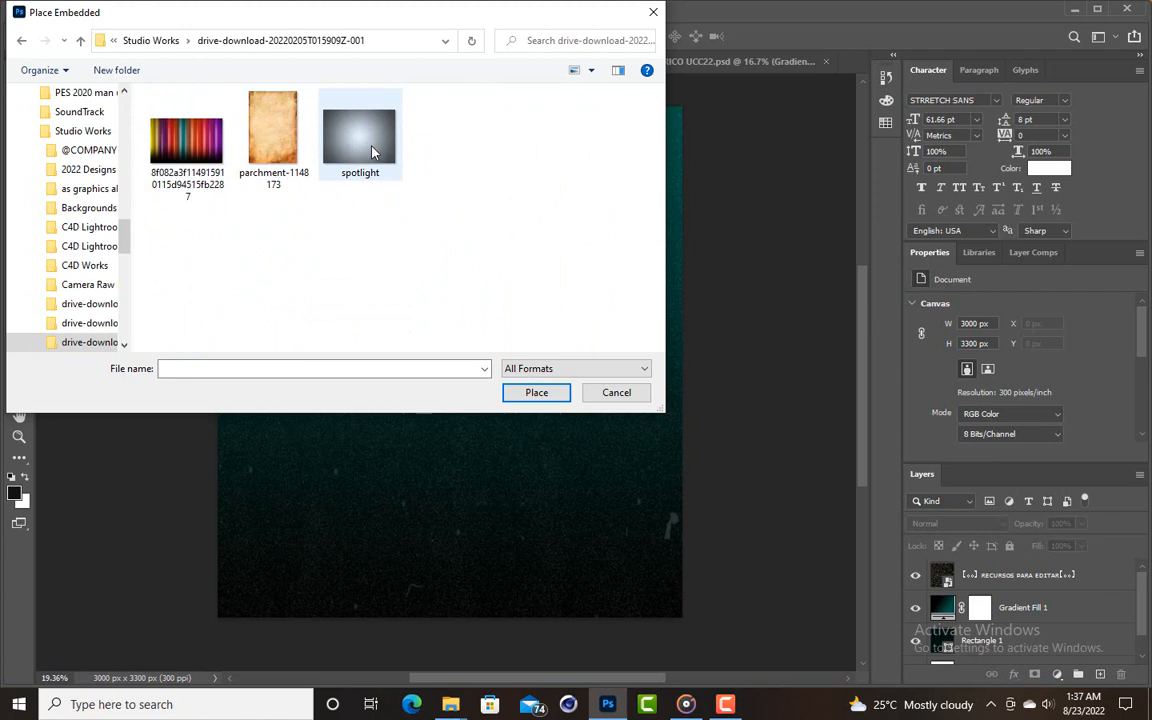
{"action": "double_click", "coordinate": [371, 152]}
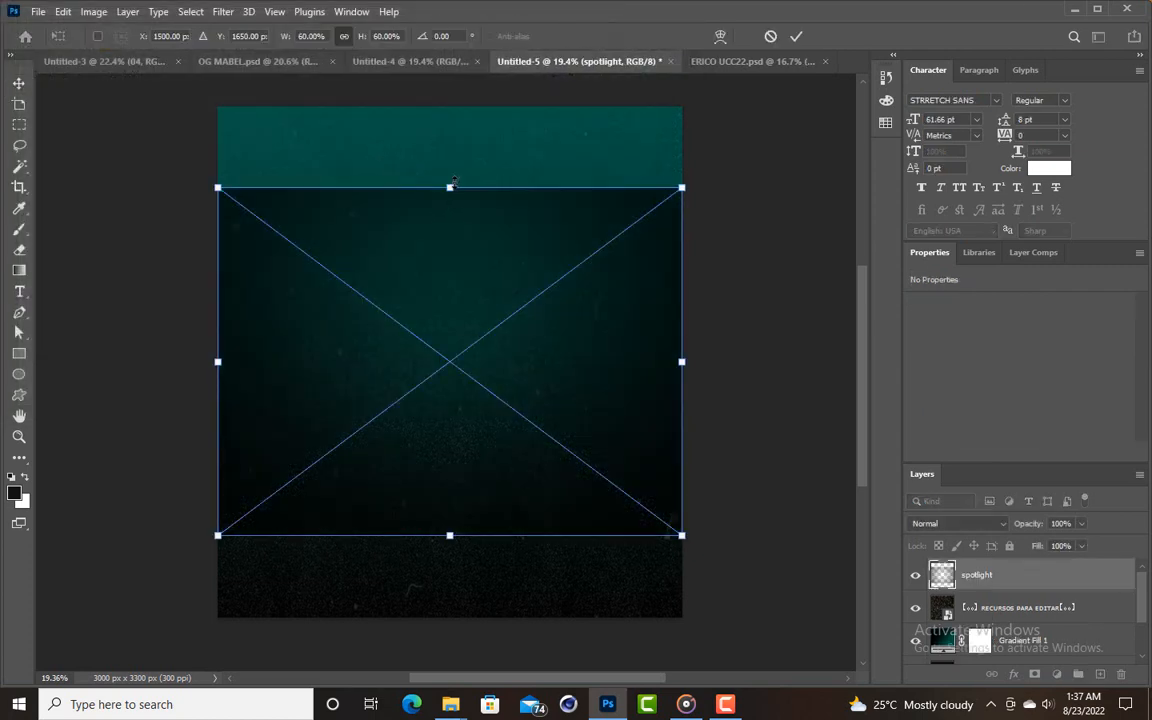
Scale the spotlight image proportionally to 88%, 4400 by 3300 px, so it spans the canvas from upper to lower edge.
{"action": "left_click_drag", "start_coordinate": [450, 187], "coordinate": [450, 106]}
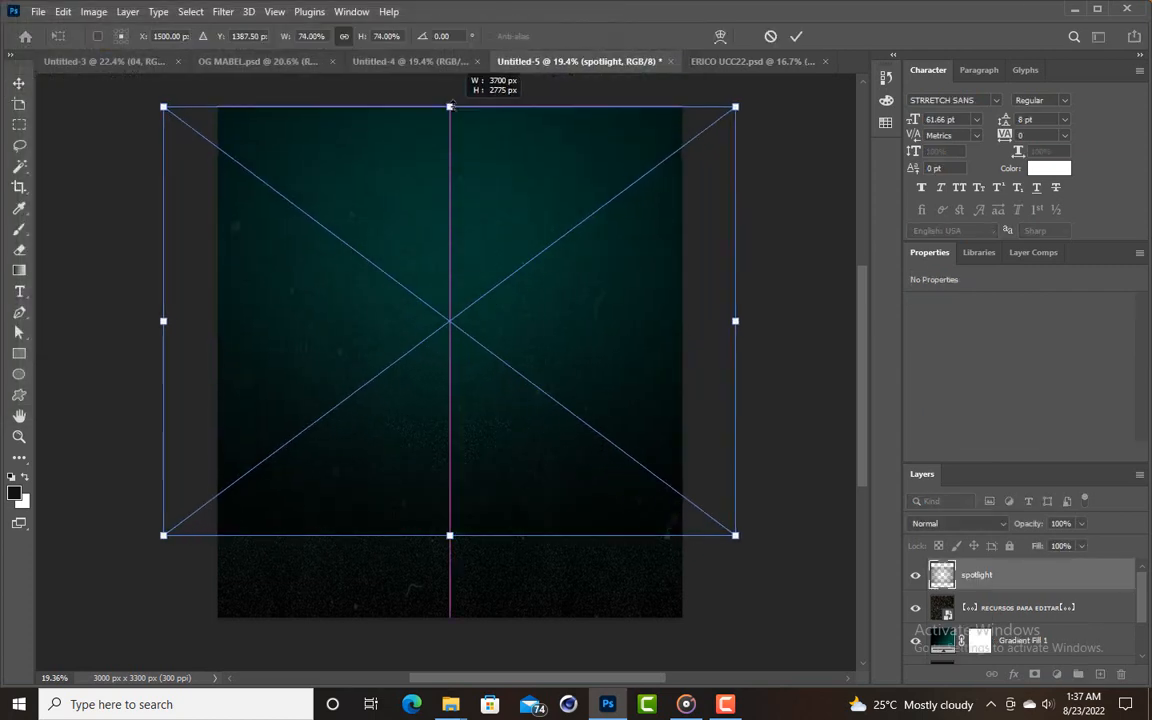
{"action": "left_click_drag", "start_coordinate": [449, 536], "coordinate": [449, 617]}
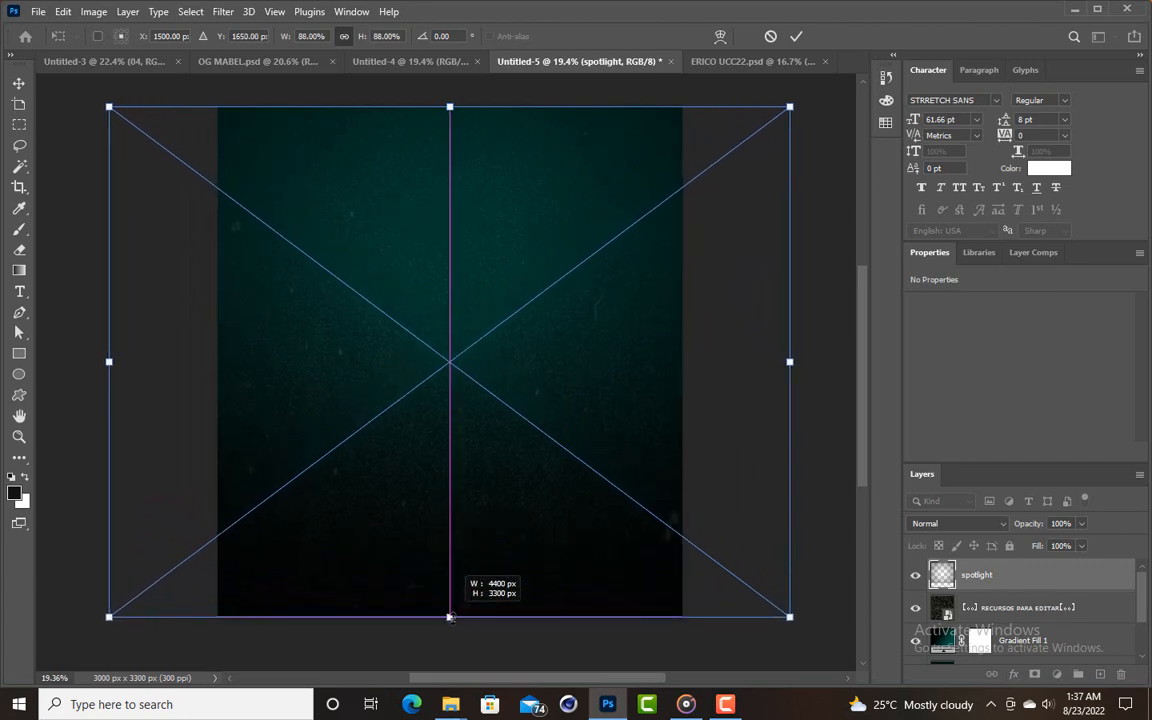
{"action": "left_click", "coordinate": [796, 36]}
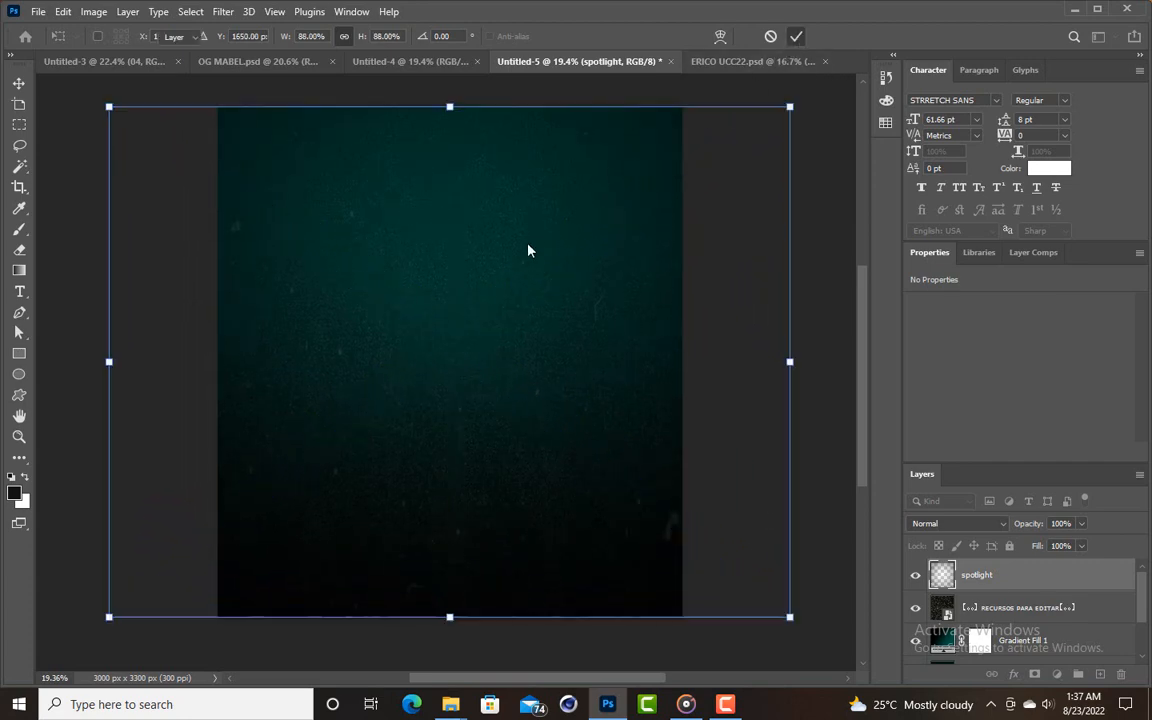
Lock the spotlight, grainy texture and gradient fill layers completely.
{"action": "left_click", "coordinate": [1009, 546]}
{"action": "left_click", "coordinate": [1036, 607]}
{"action": "left_click", "coordinate": [1009, 546]}
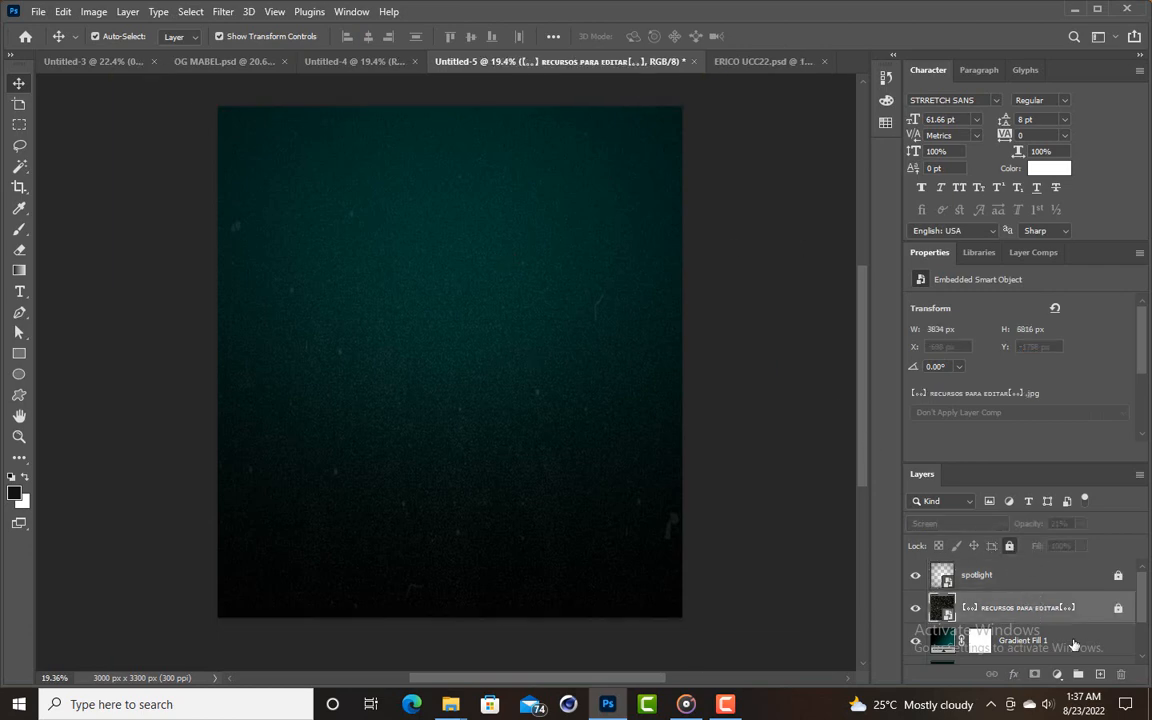
{"action": "left_click", "coordinate": [1073, 642]}
{"action": "left_click", "coordinate": [1009, 546]}
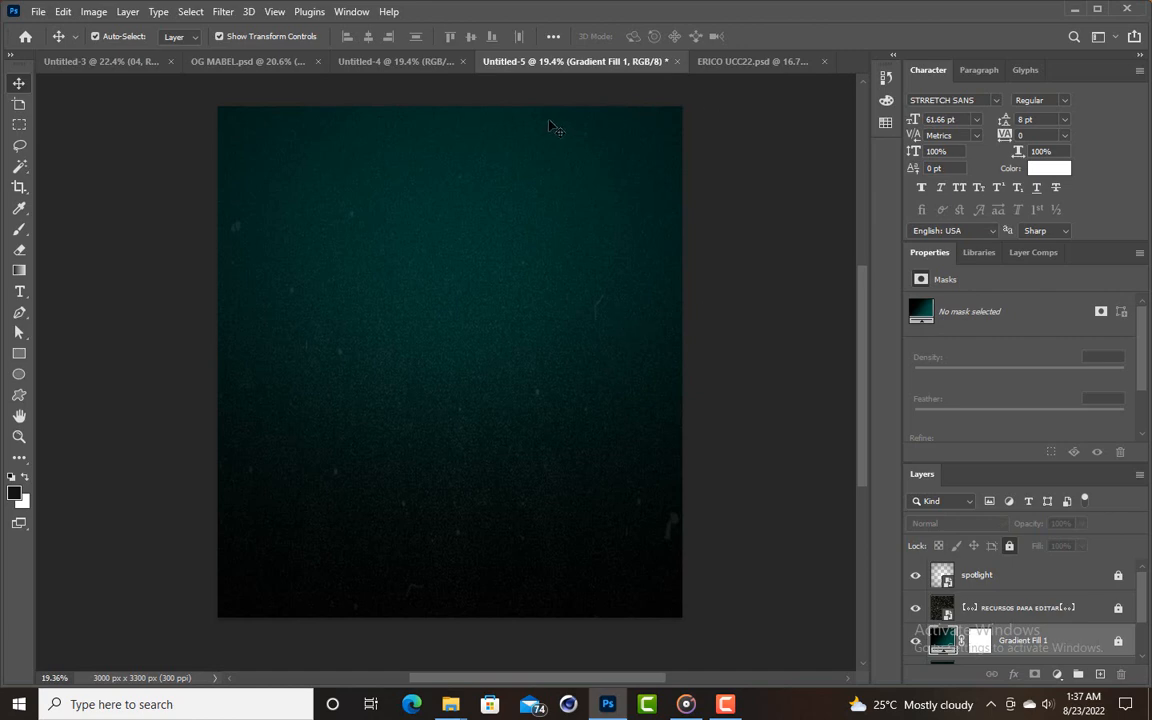
Place the portrait image SRC-TREASURER from the Downloads folder as an embedded object.
{"action": "left_click", "coordinate": [38, 11]}
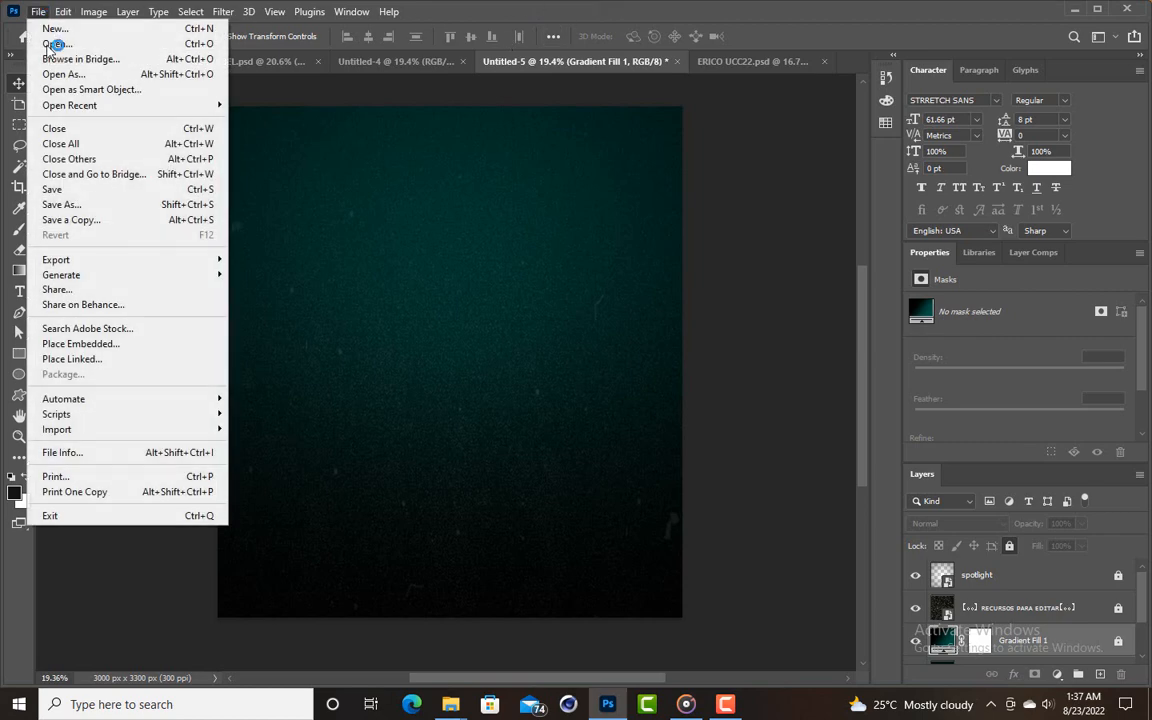
{"action": "left_click", "coordinate": [113, 345]}
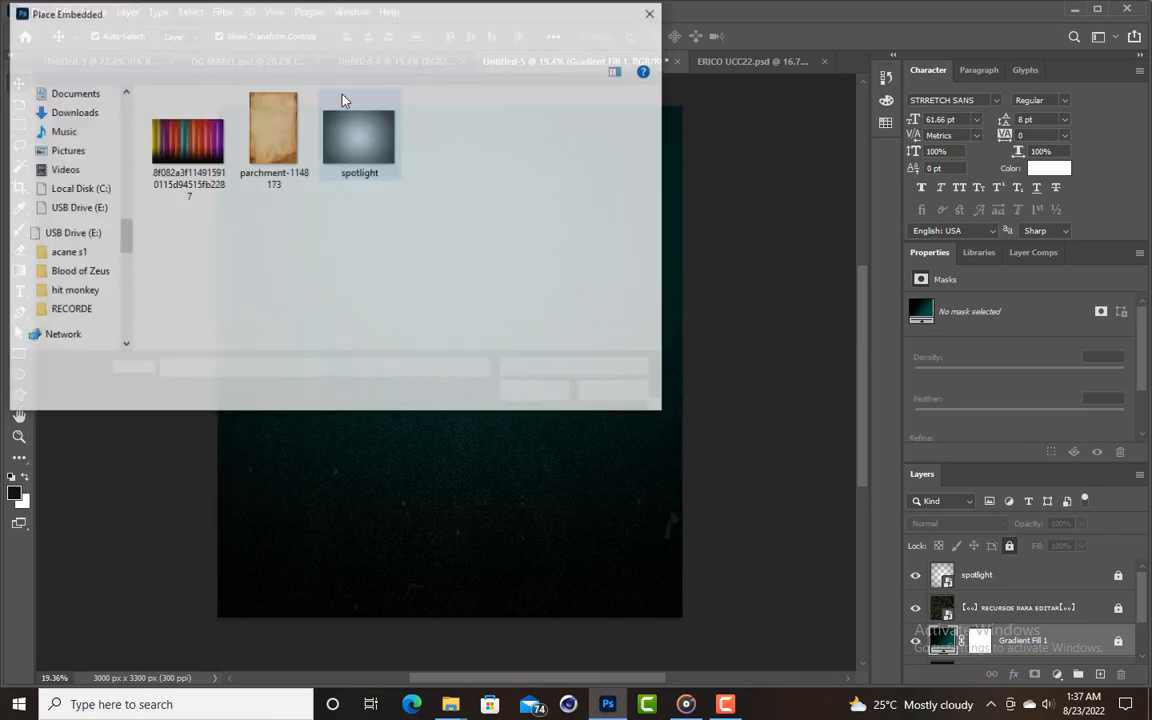
{"action": "scroll", "coordinate": [60, 200], "scroll_direction": "up", "scroll_amount": 5}
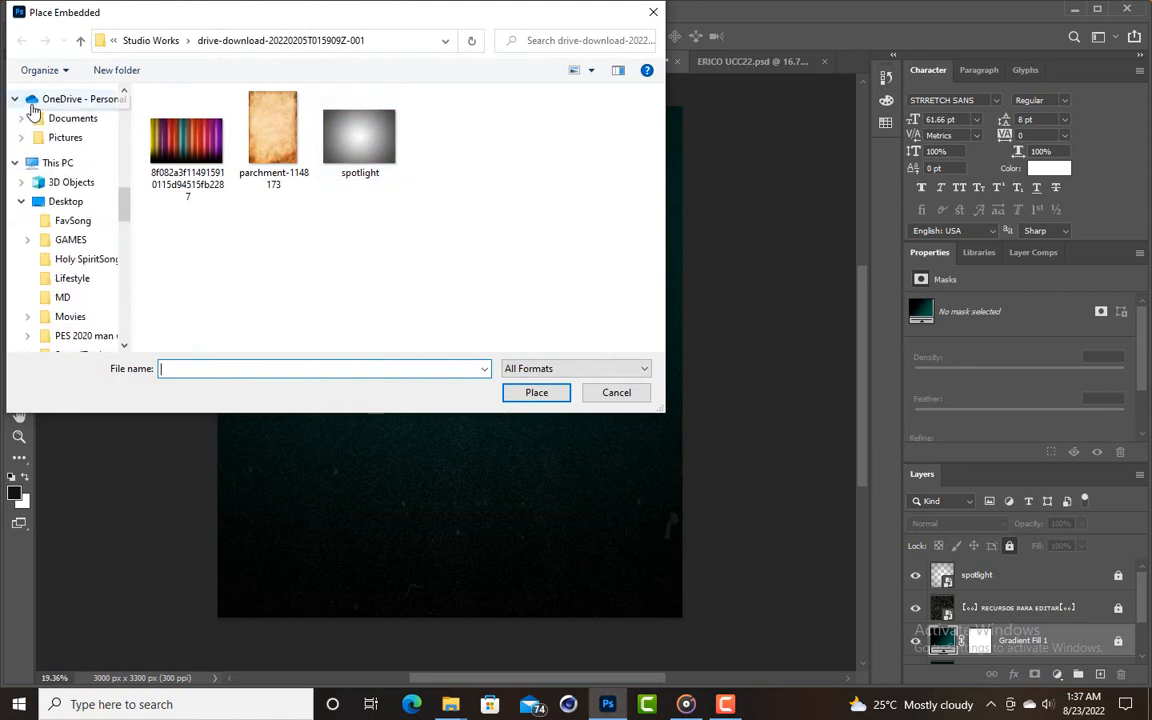
{"action": "left_click", "coordinate": [21, 201]}
{"action": "left_click", "coordinate": [70, 238]}
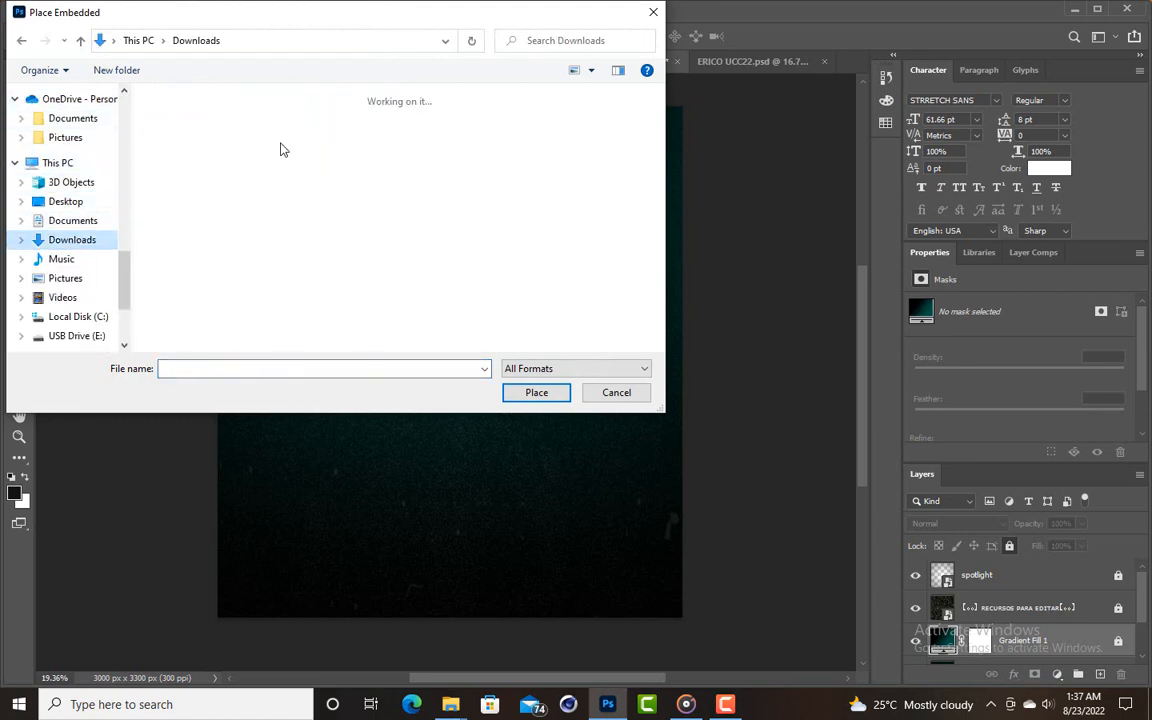
{"action": "scroll", "coordinate": [335, 155], "scroll_direction": "down", "scroll_amount": 2}
{"action": "scroll", "coordinate": [335, 155], "scroll_direction": "down", "scroll_amount": 2}
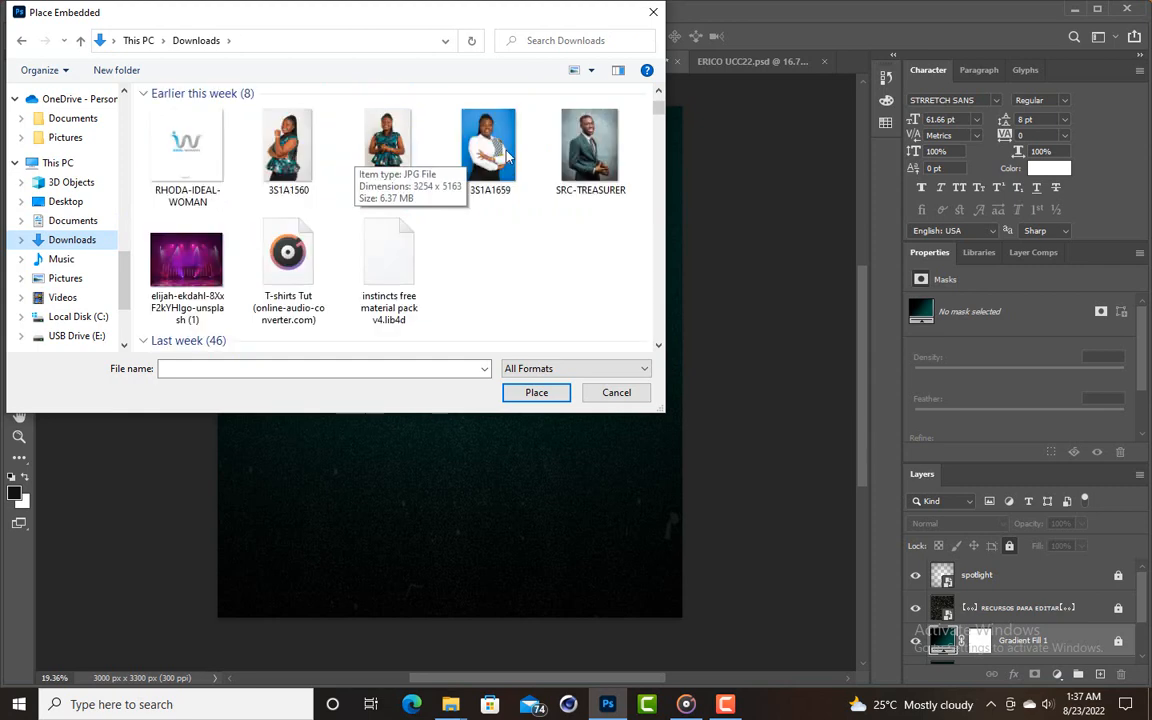
{"action": "key", "text": "Escape"}
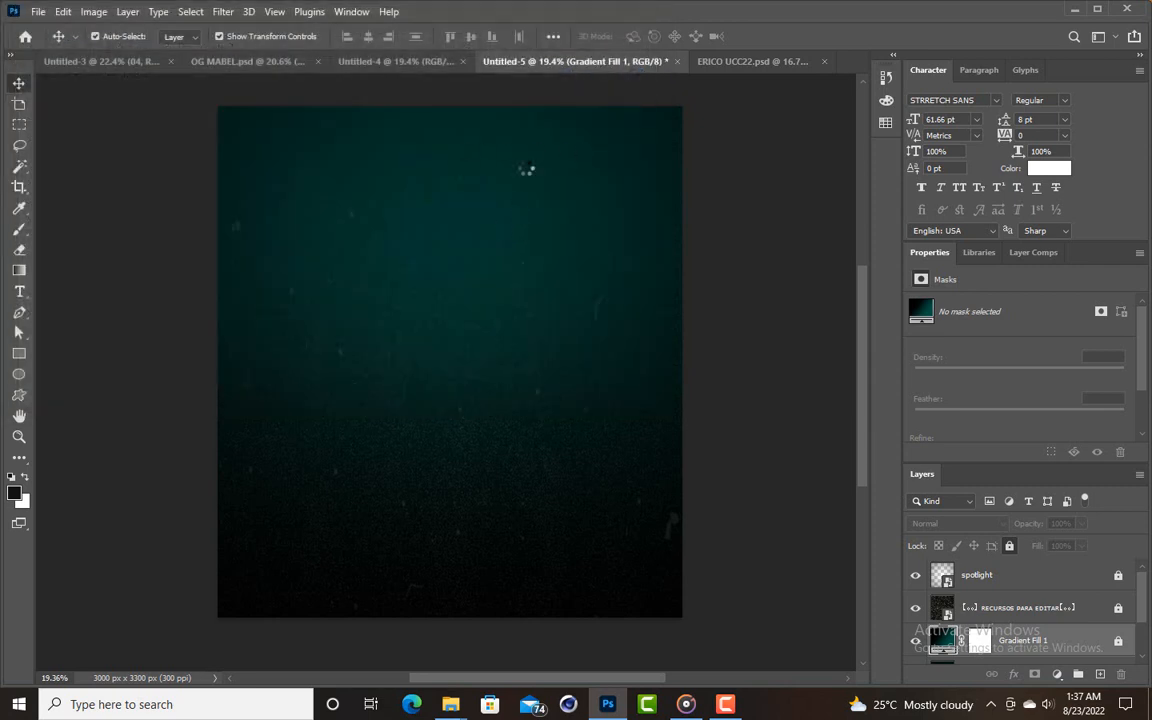
Resize the placed portrait to about 2018 by 2583 px and position it near the middle of the canvas.
{"action": "left_click_drag", "start_coordinate": [650, 102], "coordinate": [537, 249]}
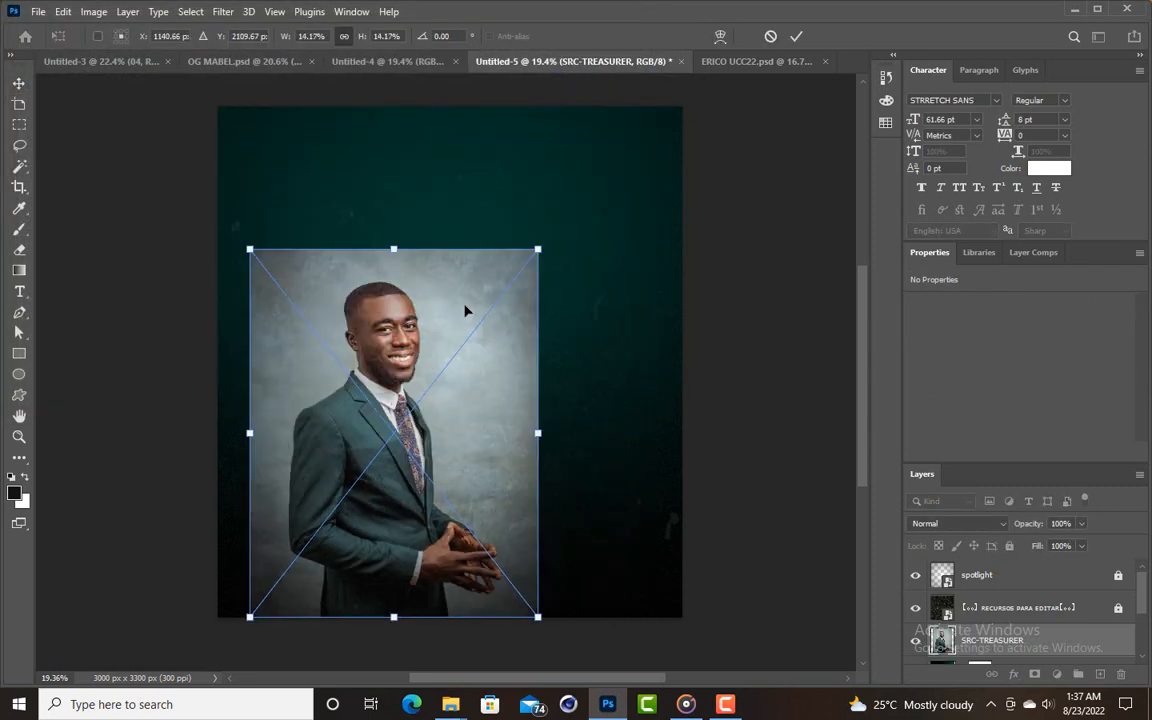
{"action": "left_click_drag", "start_coordinate": [465, 309], "coordinate": [463, 255]}
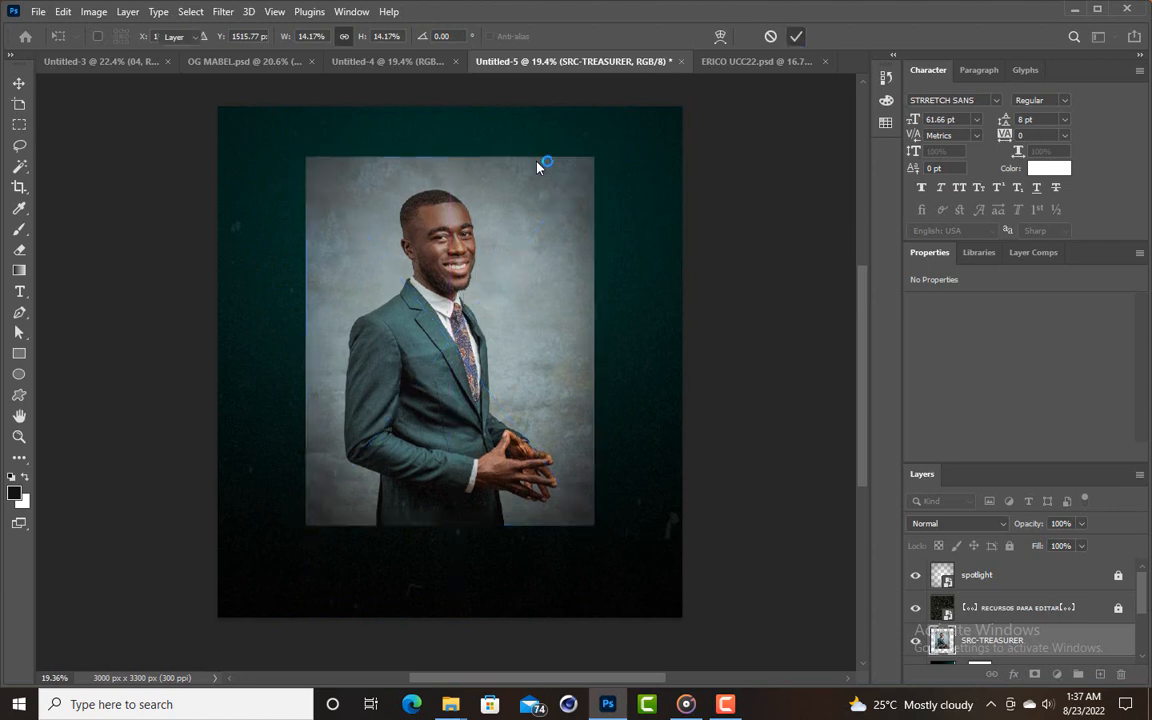
{"action": "left_click_drag", "start_coordinate": [450, 524], "coordinate": [450, 556]}
{"action": "key", "text": "Return"}
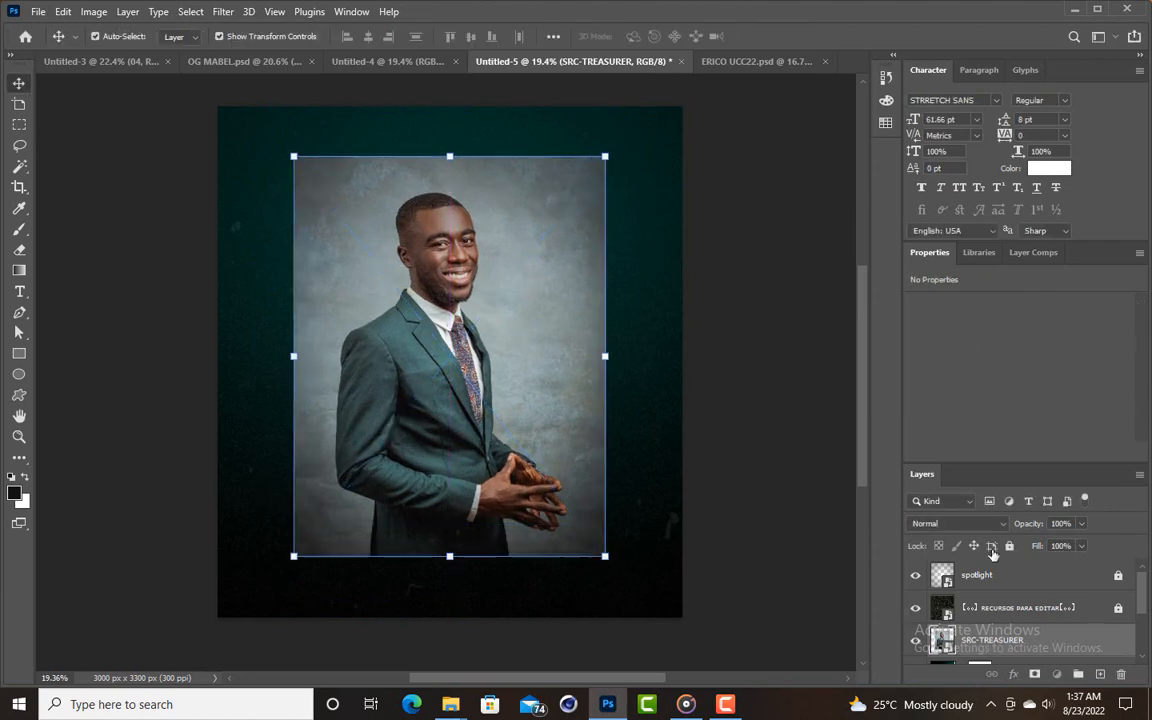
Move the SRC-TREASURER layer above the spotlight layer, then enlarge the portrait to 16.17% and centre it on the canvas.
{"action": "left_click_drag", "start_coordinate": [1007, 640], "coordinate": [1013, 572]}
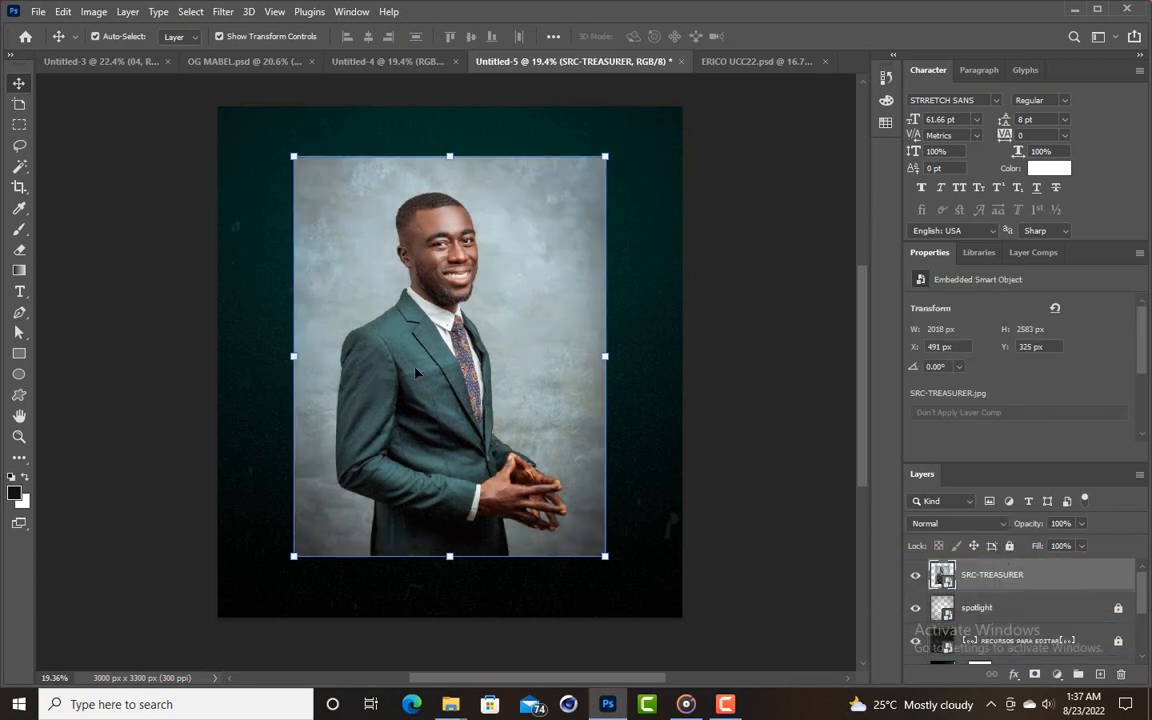
{"action": "key", "text": "ctrl+t"}
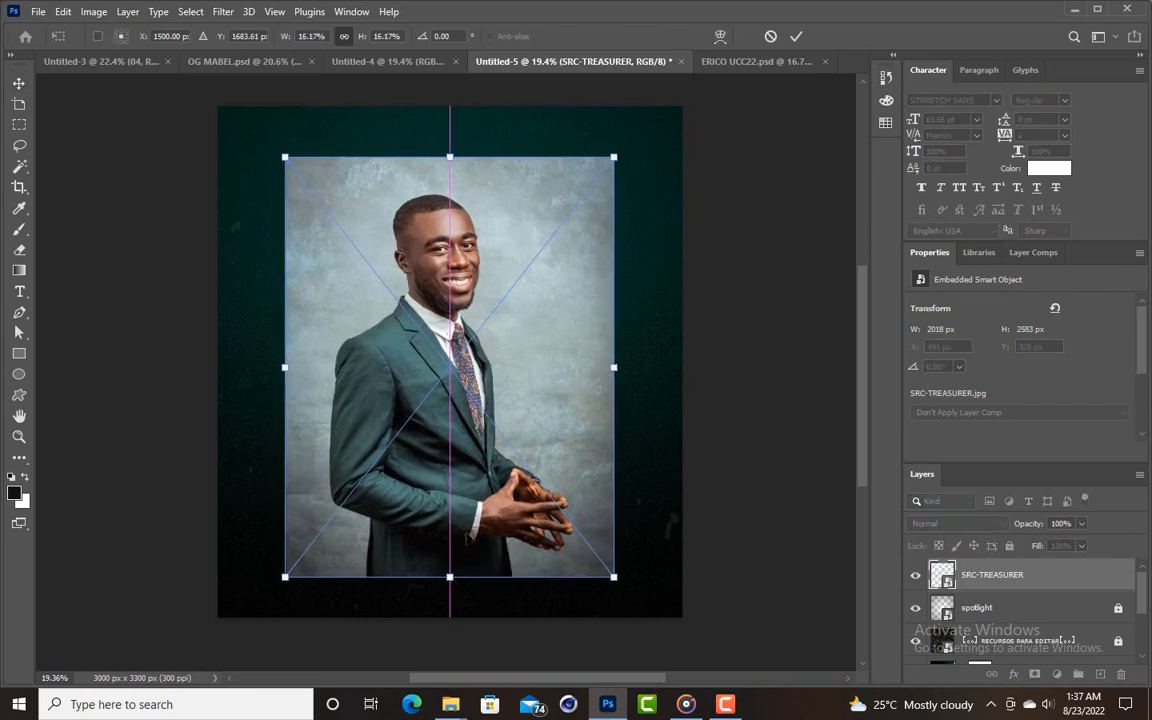
{"action": "left_click_drag", "start_coordinate": [412, 506], "coordinate": [470, 522]}
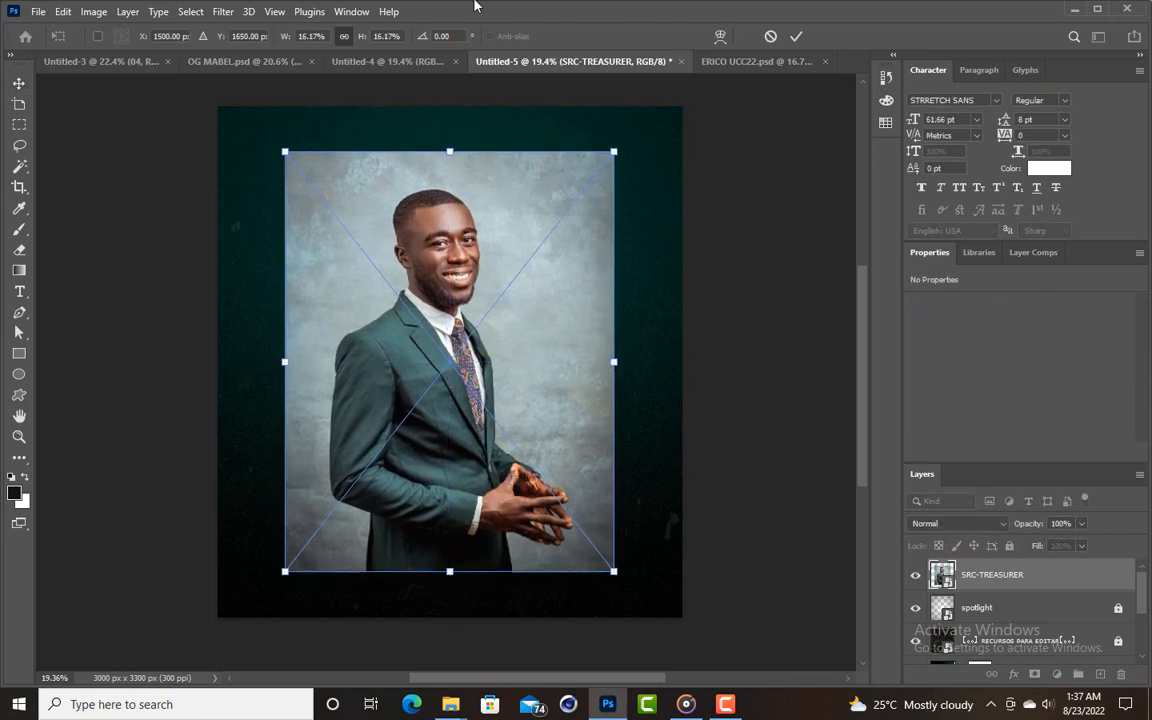
{"action": "left_click", "coordinate": [797, 36]}
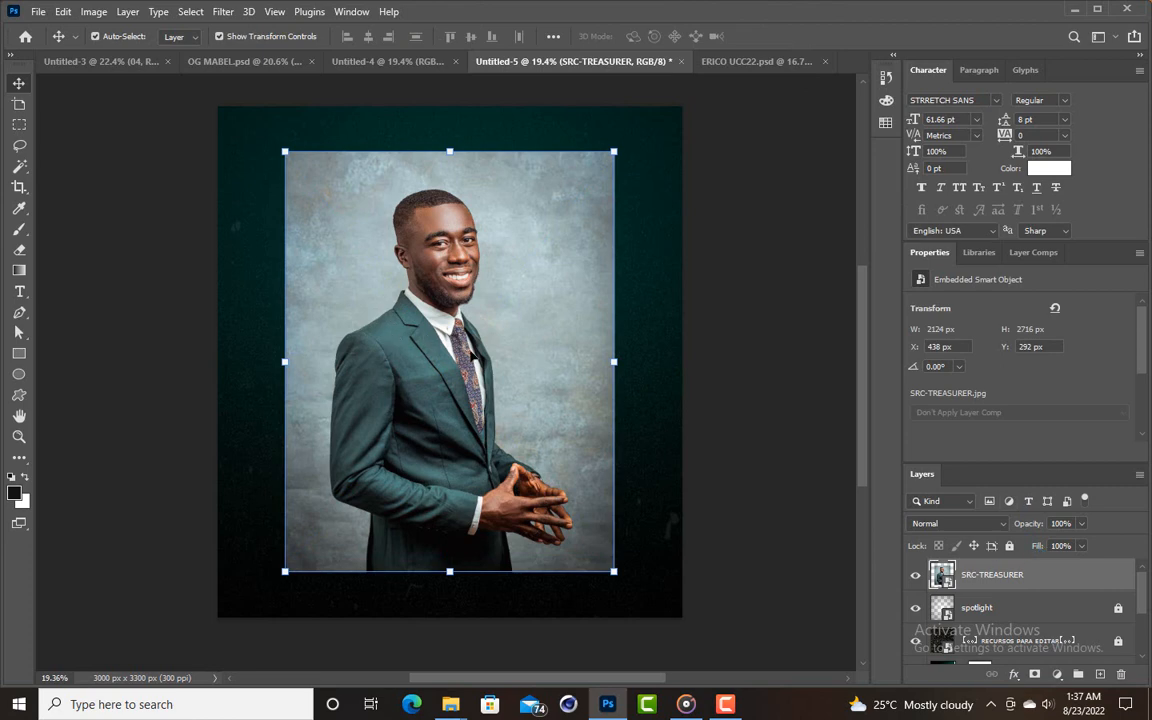
Rasterize the SRC-TREASURER layer and remove the background around the man in the suit.
{"action": "right_click", "coordinate": [1025, 580]}
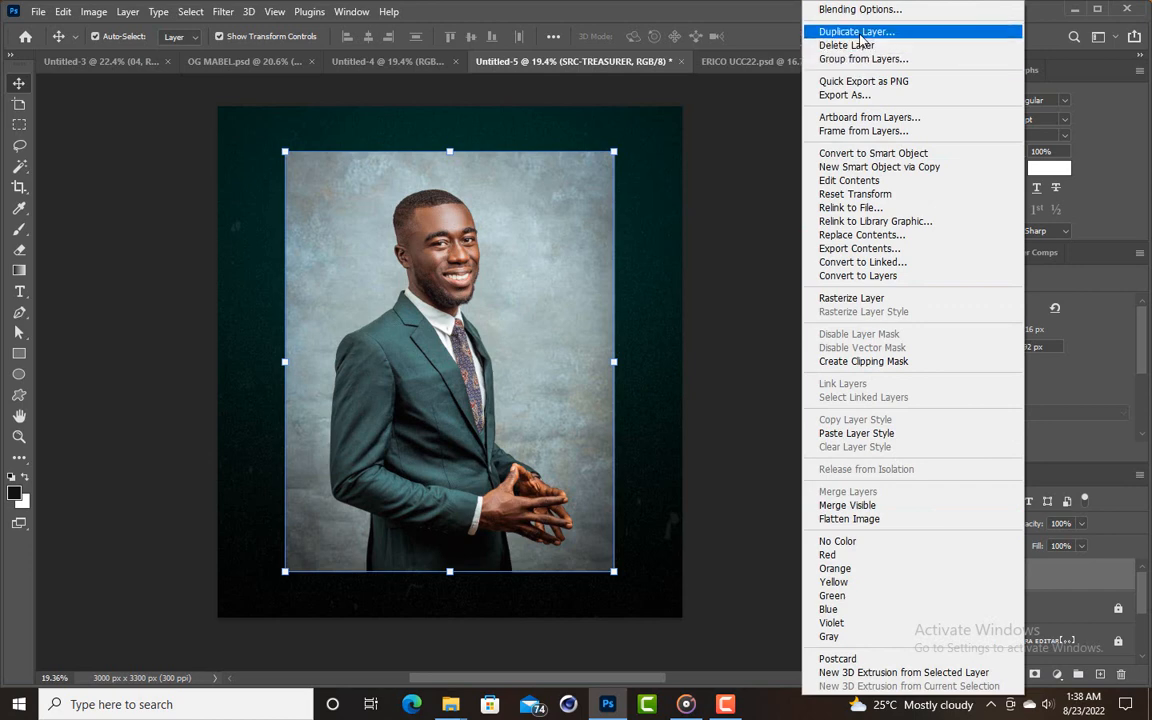
{"action": "left_click", "coordinate": [865, 300]}
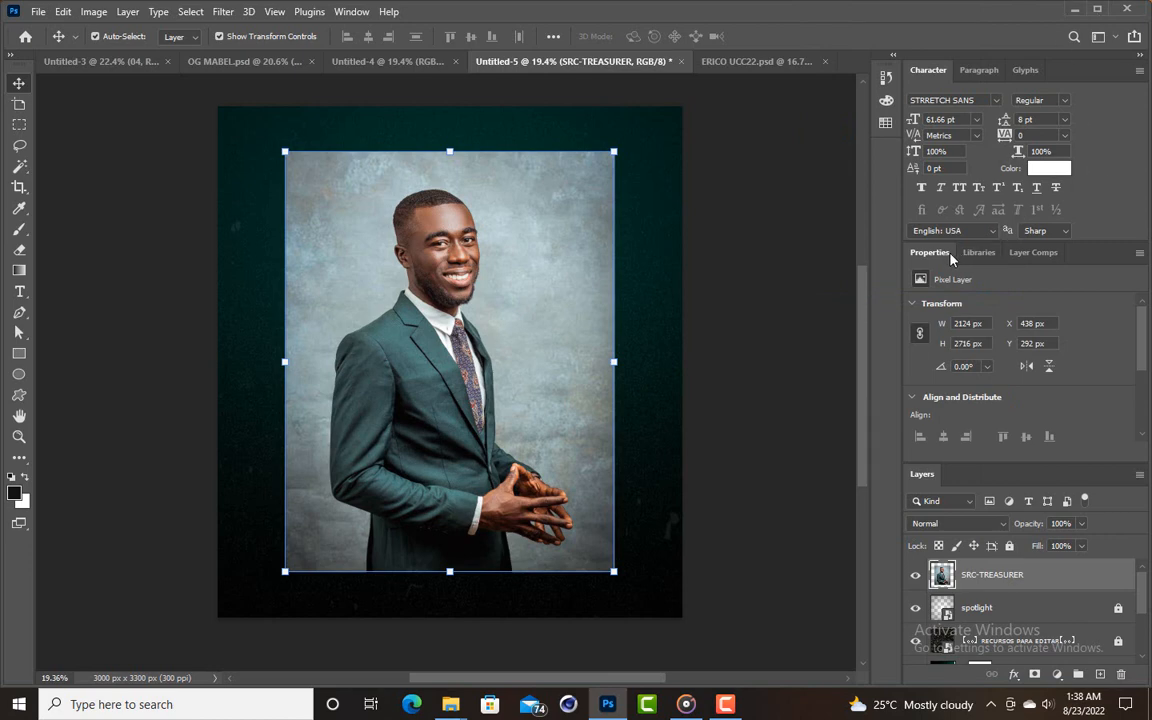
{"action": "scroll", "coordinate": [1000, 288], "scroll_direction": "down", "scroll_amount": 3}
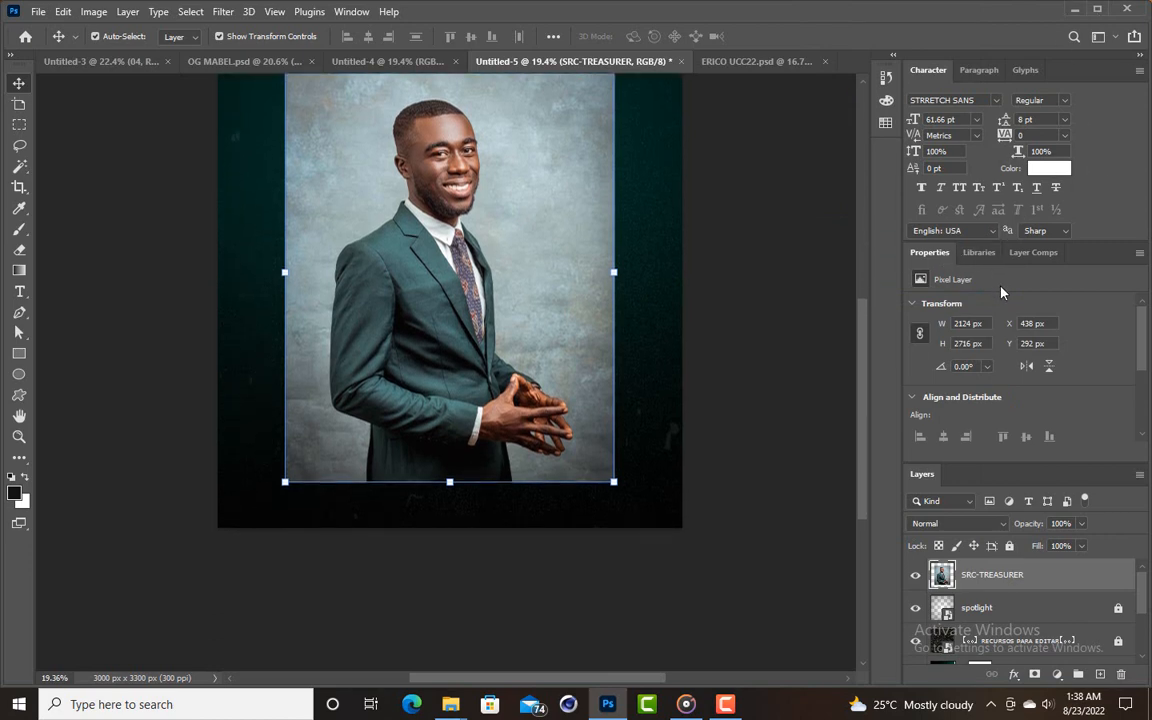
{"action": "scroll", "coordinate": [984, 290], "scroll_direction": "down", "scroll_amount": 4}
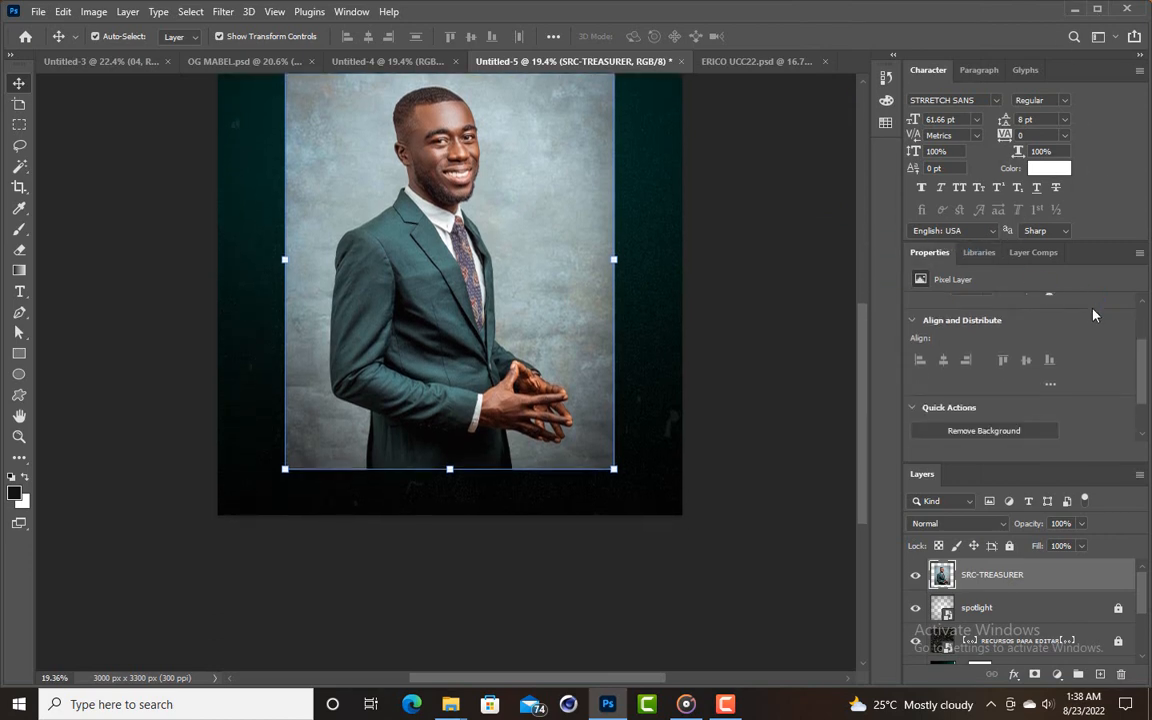
{"action": "scroll", "coordinate": [840, 321], "scroll_direction": "up", "scroll_amount": 2}
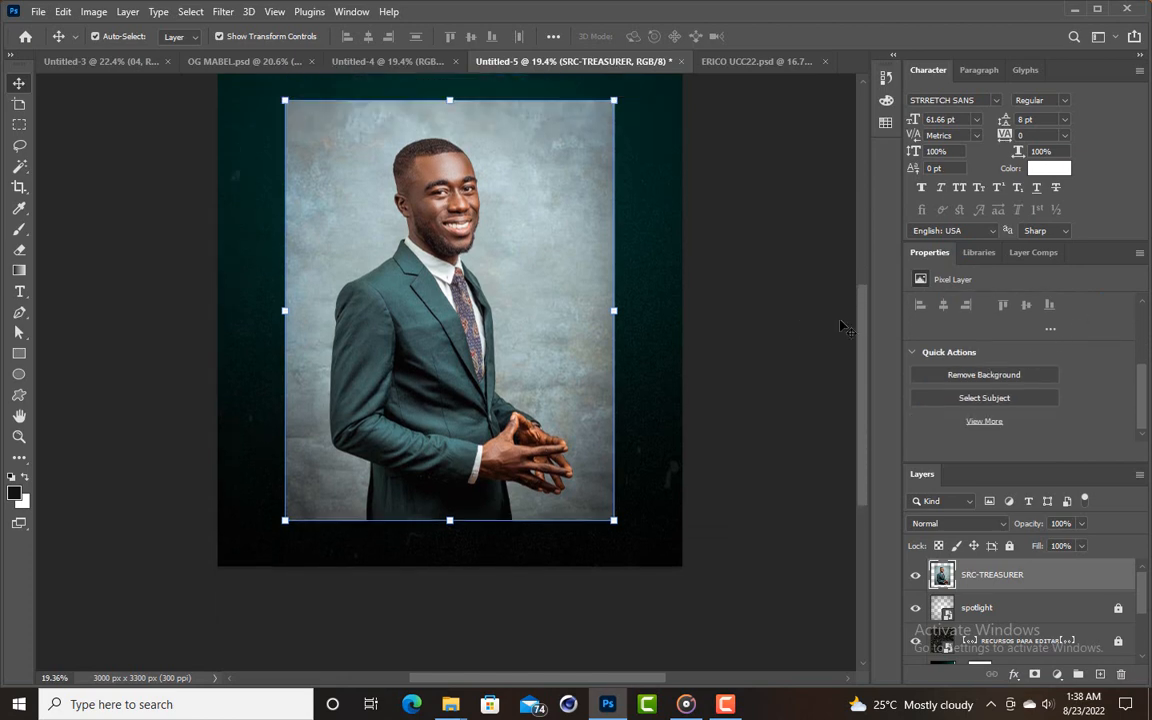
{"action": "left_click", "coordinate": [1018, 385]}
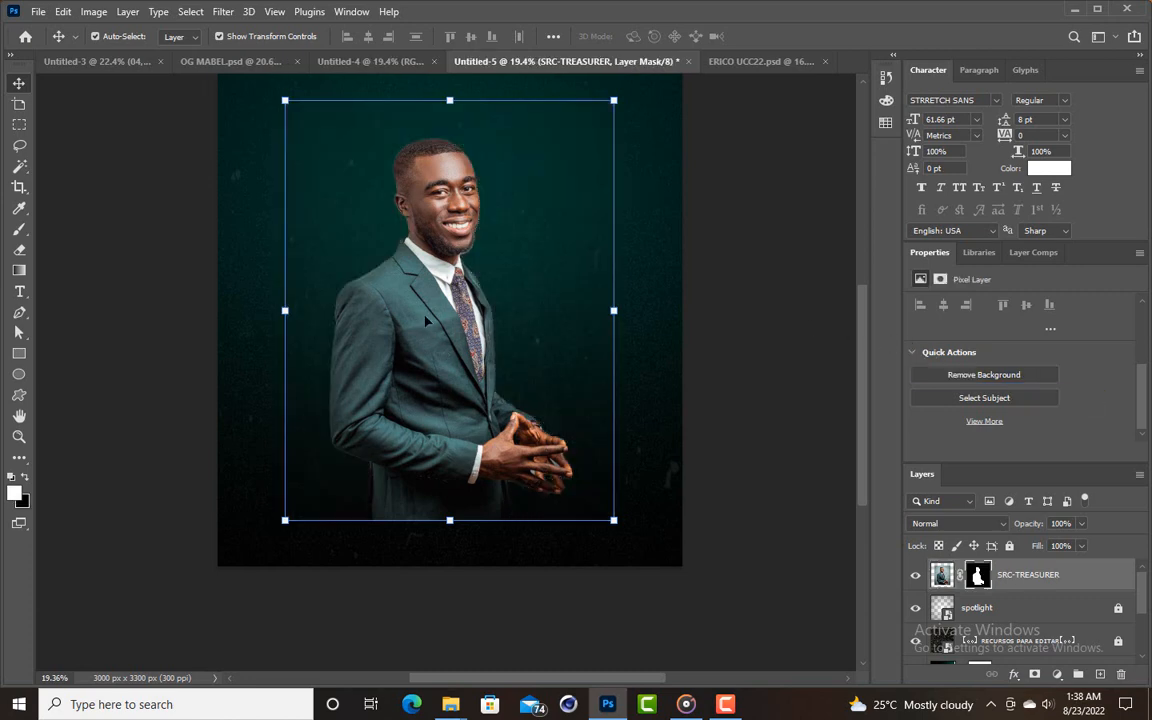
{"action": "scroll", "coordinate": [395, 271], "scroll_direction": "up", "scroll_amount": 2}
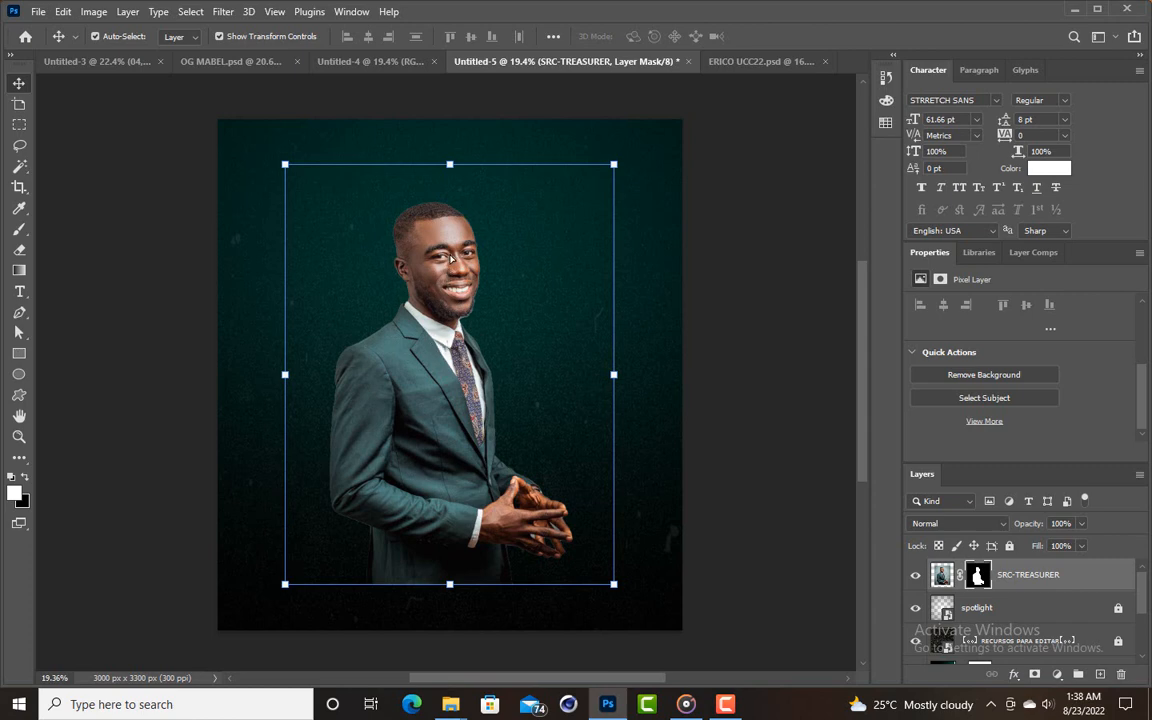
Move the cut-out portrait slightly up the canvas and flip it horizontally.
{"action": "mouse_move", "coordinate": [451, 270]}
{"action": "left_mouse_down"}
{"action": "mouse_move", "coordinate": [453, 238]}
{"action": "mouse_move", "coordinate": [452, 260]}
{"action": "left_mouse_up"}
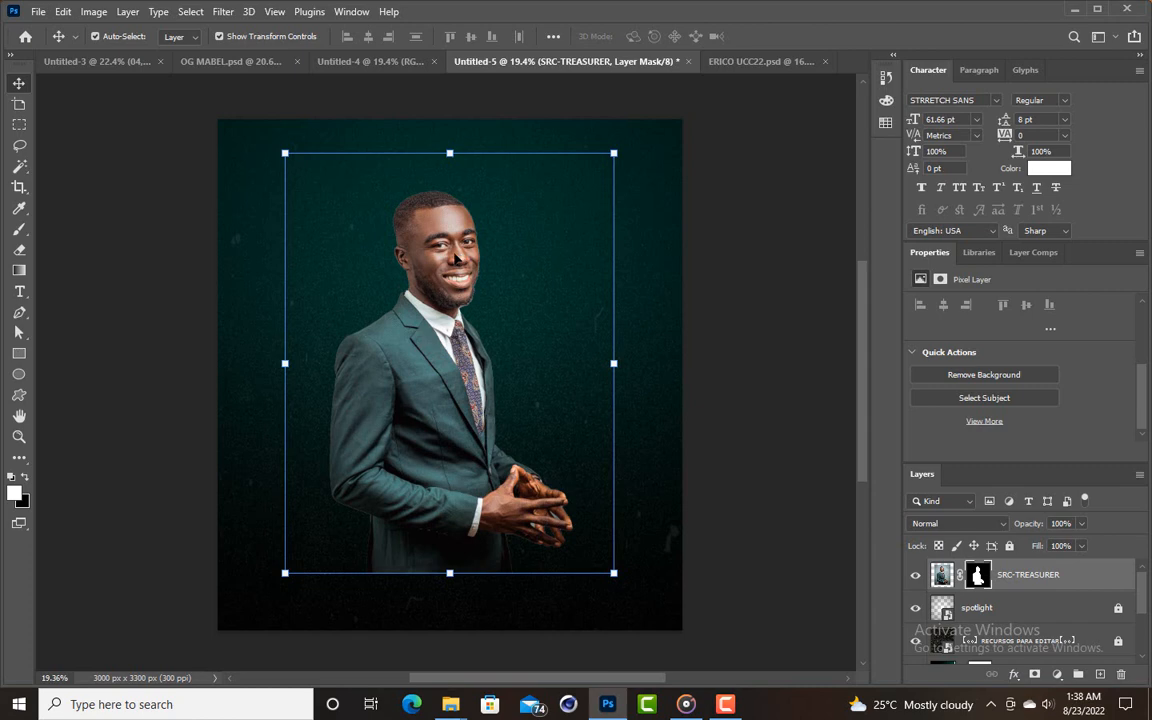
{"action": "key", "text": "ctrl+t"}
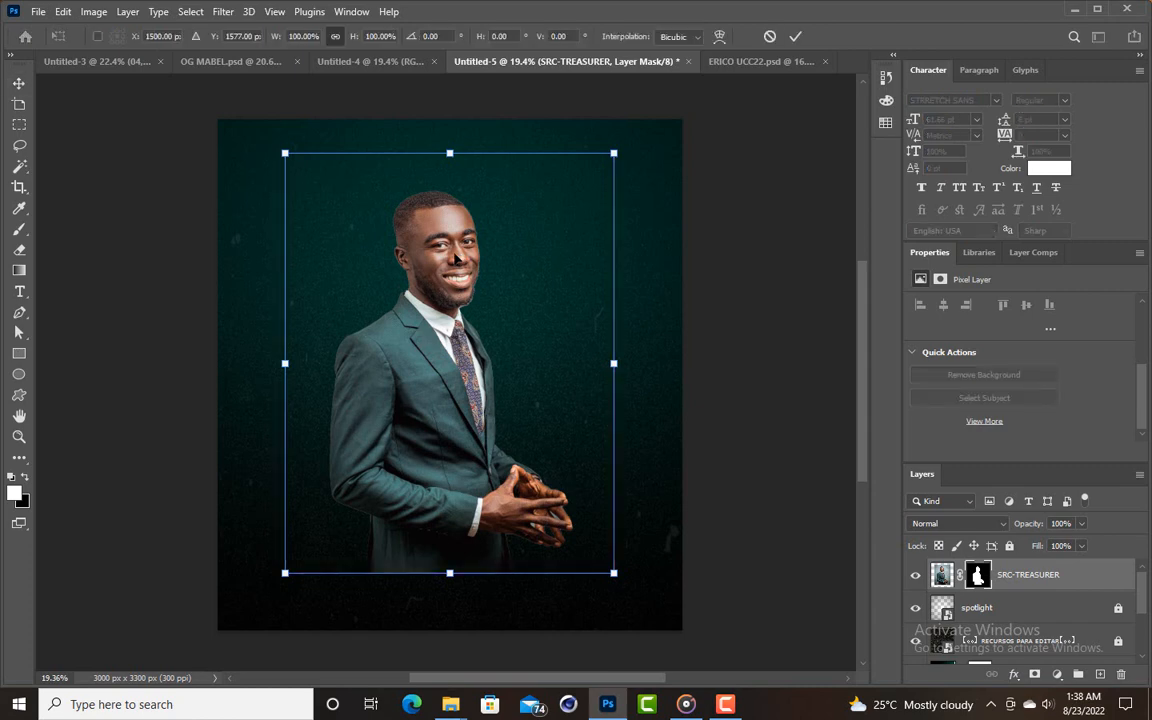
{"action": "right_click", "coordinate": [455, 257]}
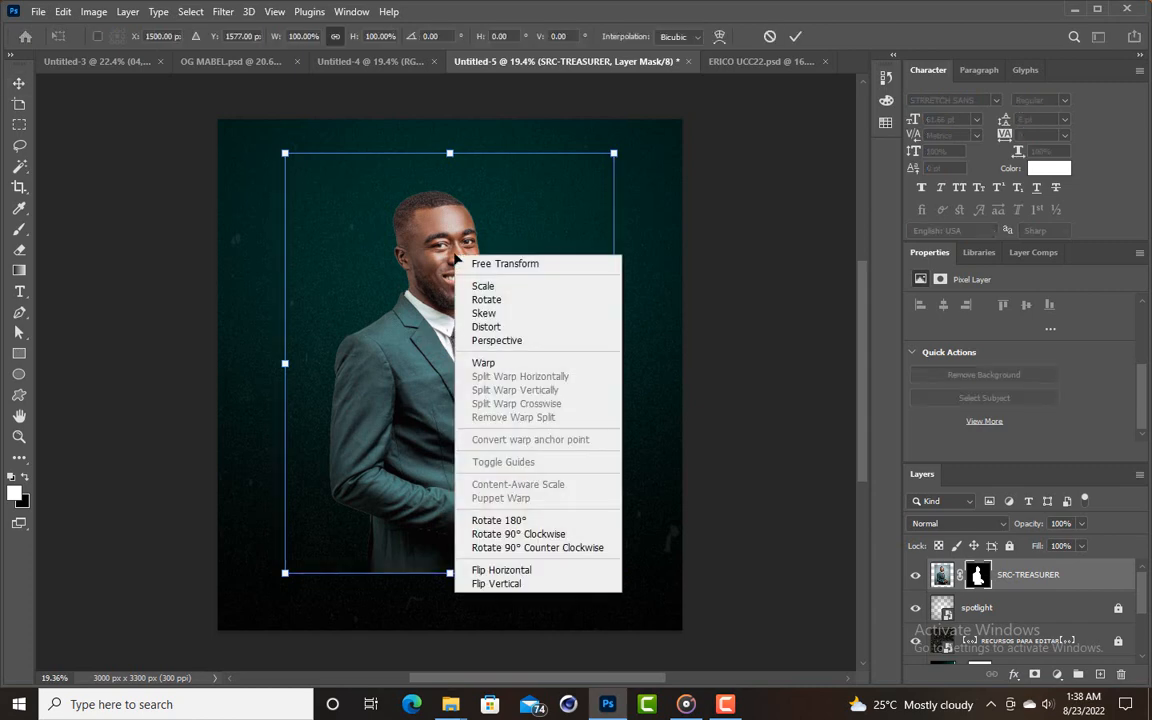
{"action": "left_click", "coordinate": [505, 570]}
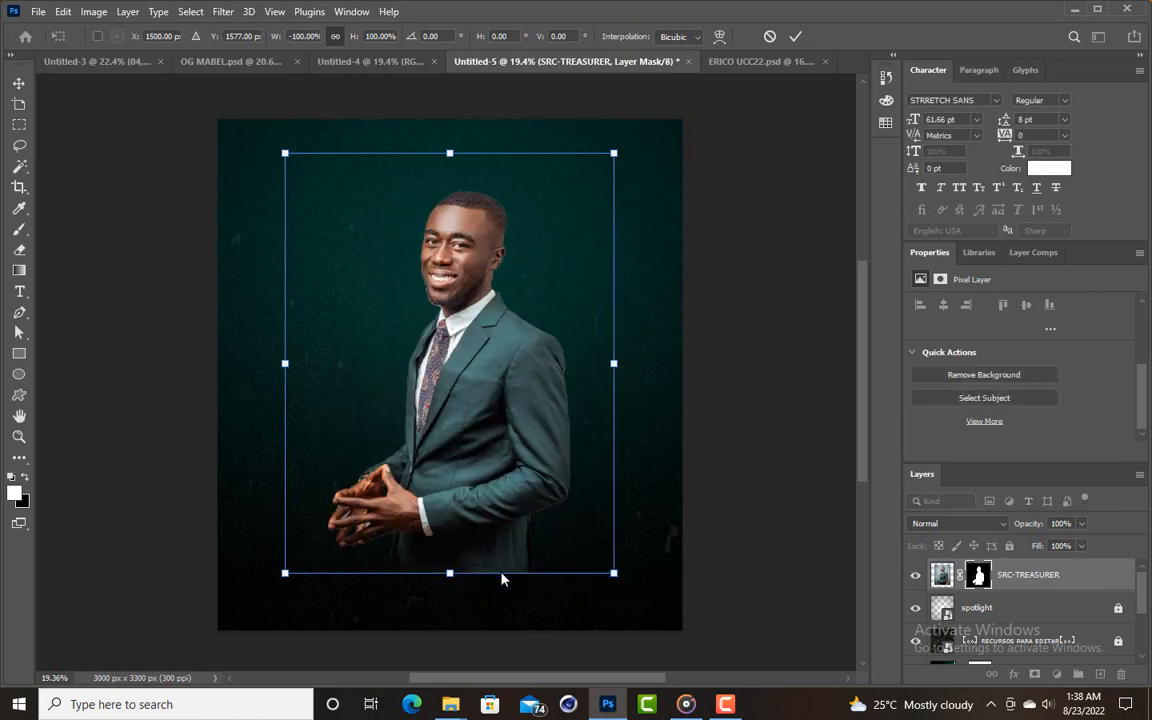
Scale the flipped portrait to 119.33% and move it to the right side of the canvas, around X 2104 px and Y 1678 px.
{"action": "left_click", "coordinate": [19, 83]}
{"action": "left_click_drag", "start_coordinate": [450, 328], "coordinate": [563, 342]}
{"action": "left_click_drag", "start_coordinate": [529, 553], "coordinate": [528, 630]}
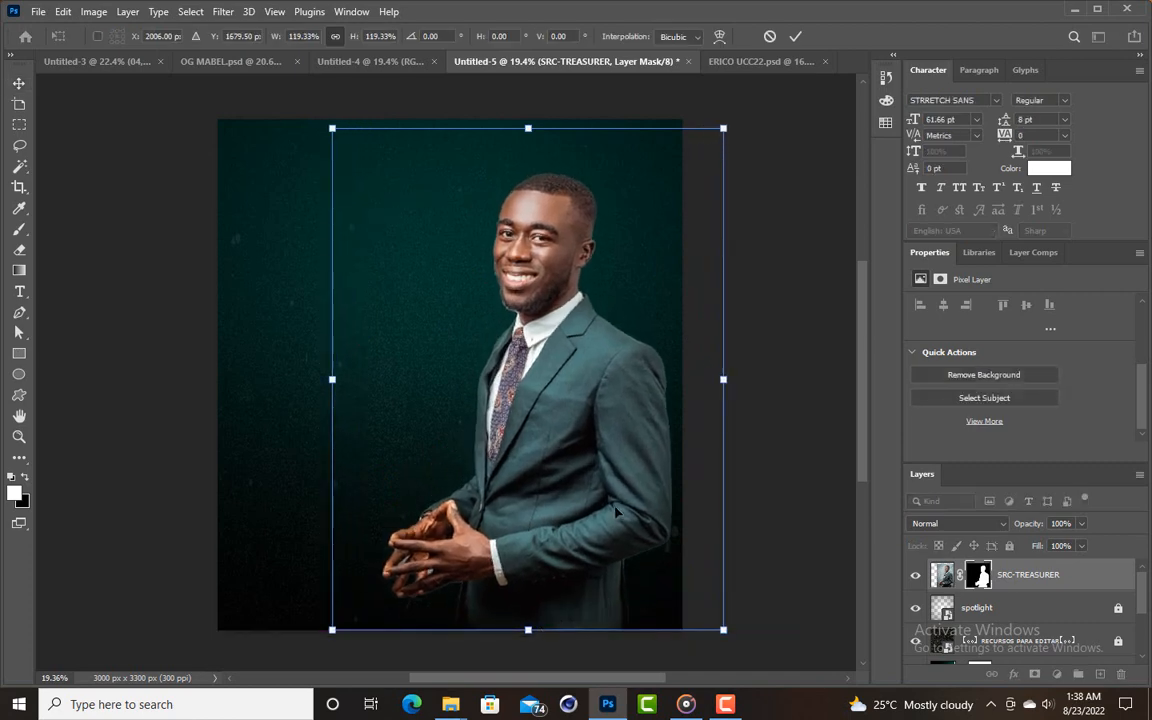
{"action": "left_click_drag", "start_coordinate": [621, 509], "coordinate": [636, 508]}
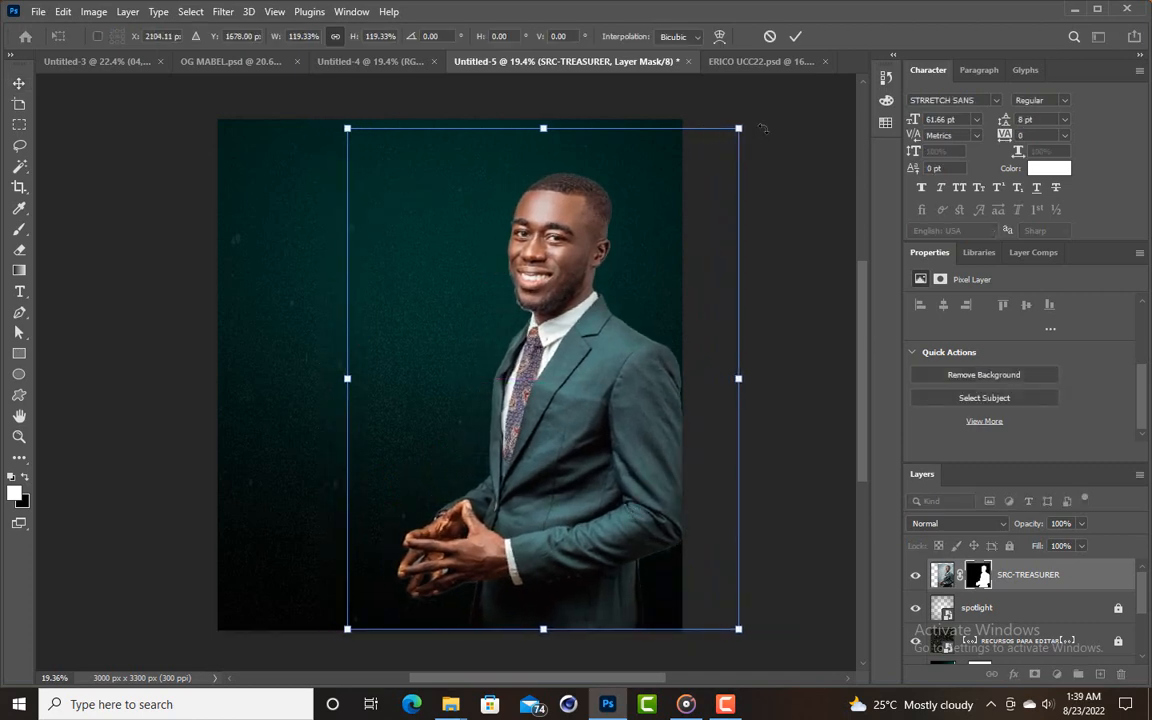
Rotate the portrait to -2.66°, enlarge it to 121.80%, and apply the transformation with the suit reaching the canvas's right and bottom edges.
{"action": "left_click_drag", "start_coordinate": [760, 125], "coordinate": [743, 121]}
{"action": "left_click_drag", "start_coordinate": [577, 350], "coordinate": [573, 362]}
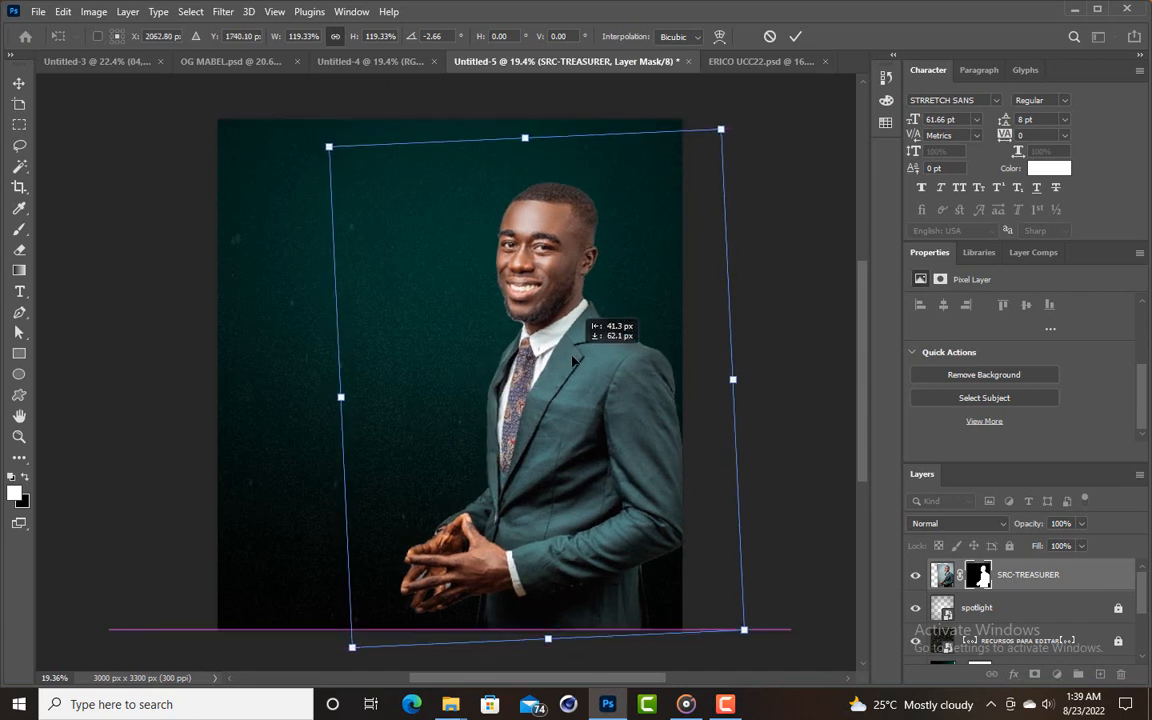
{"action": "left_click_drag", "start_coordinate": [573, 314], "coordinate": [573, 314]}
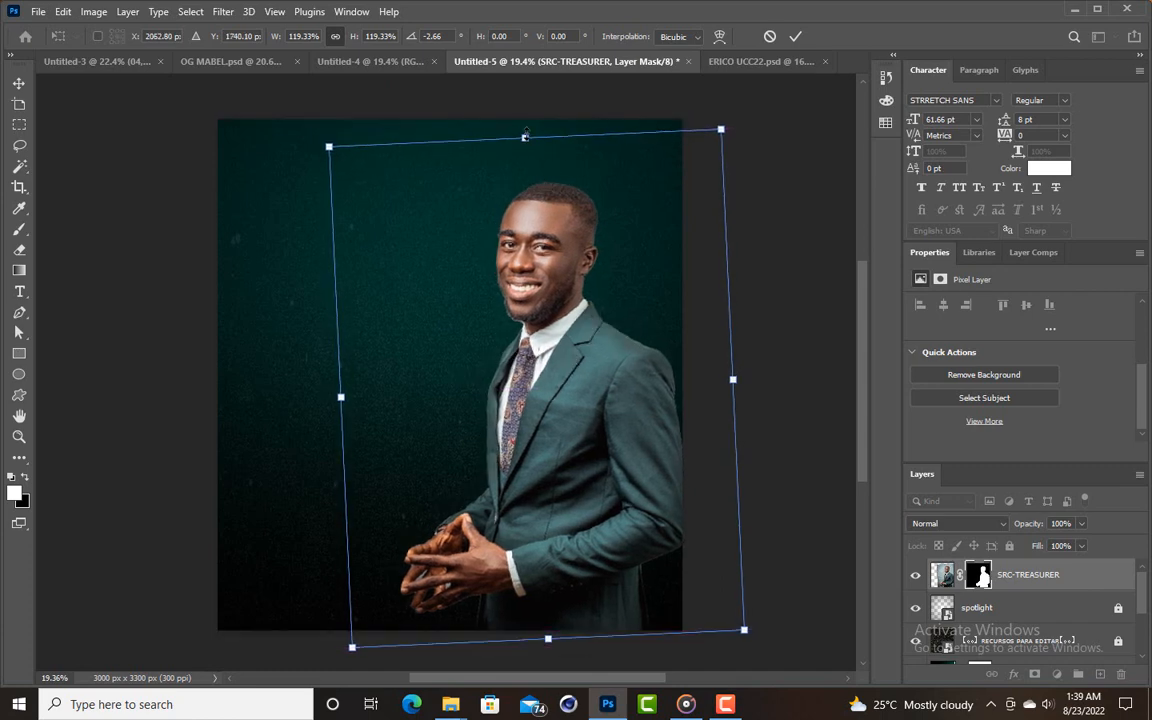
{"action": "left_click_drag", "start_coordinate": [525, 135], "coordinate": [525, 122]}
{"action": "left_click", "coordinate": [795, 36]}
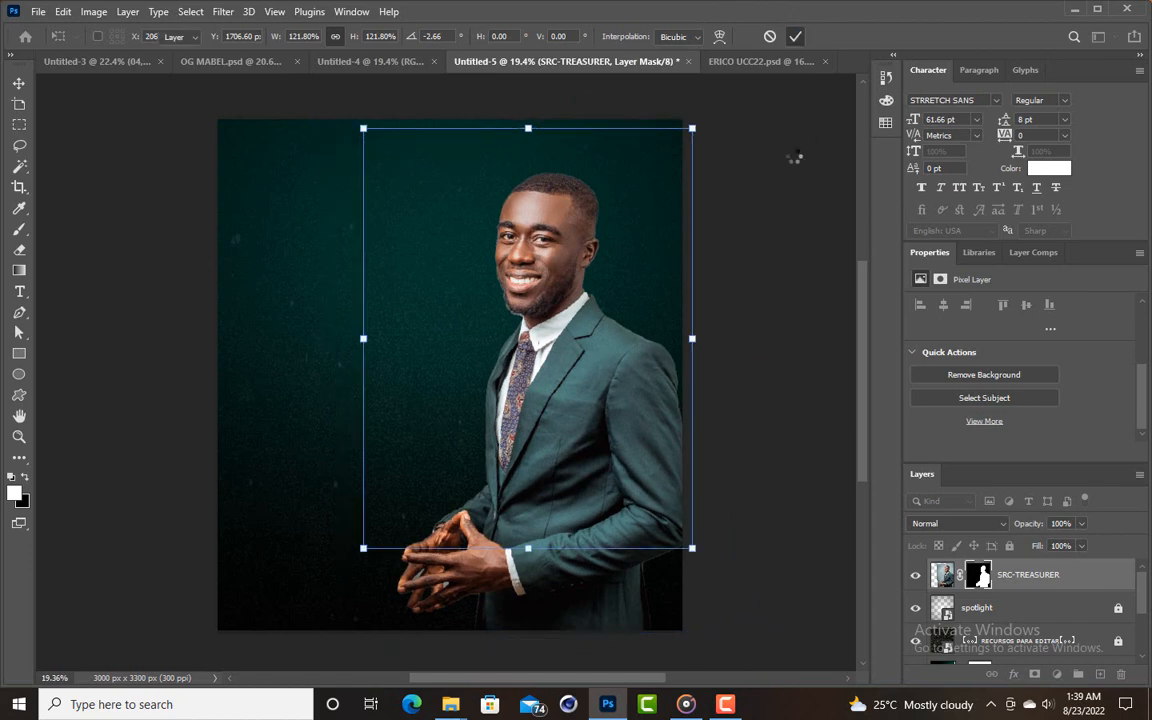
{"action": "left_click", "coordinate": [797, 160]}
{"action": "scroll", "coordinate": [652, 240], "scroll_direction": "down", "scroll_amount": 3}
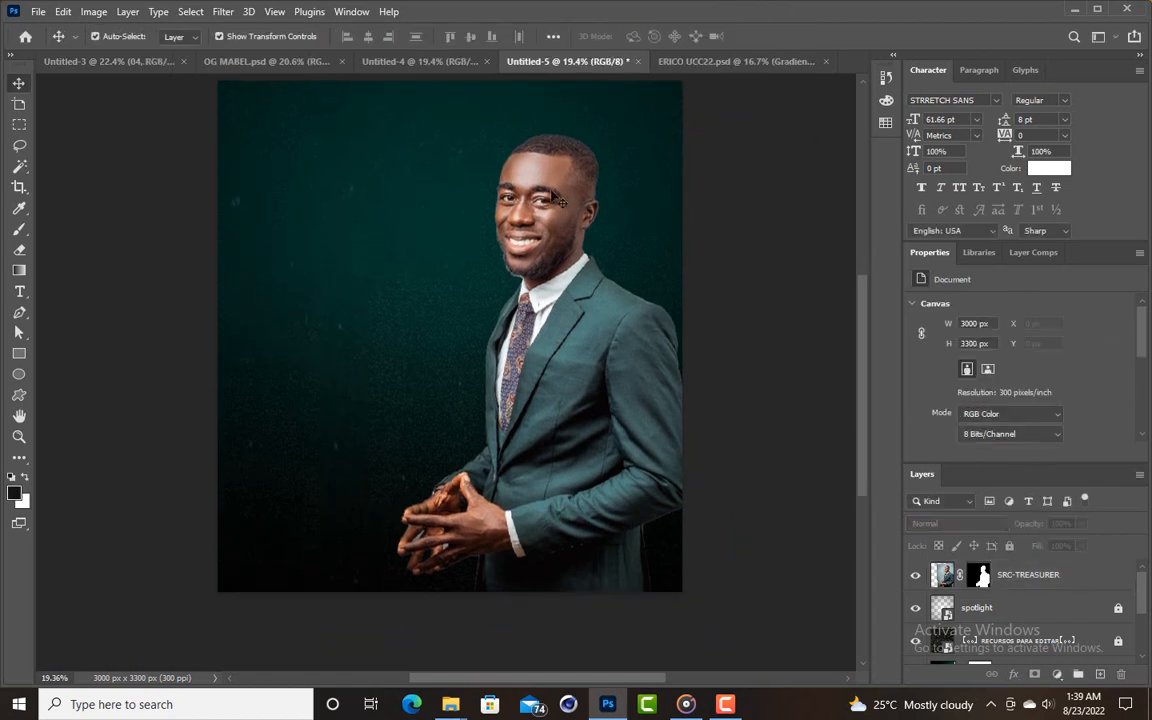
Start the Camera Raw Filter on the SRC-TREASURER layer and set Exposure to +0.20 and Contrast to +3.
{"action": "left_click", "coordinate": [560, 203]}
{"action": "scroll", "coordinate": [541, 215], "scroll_direction": "up", "scroll_amount": 1}
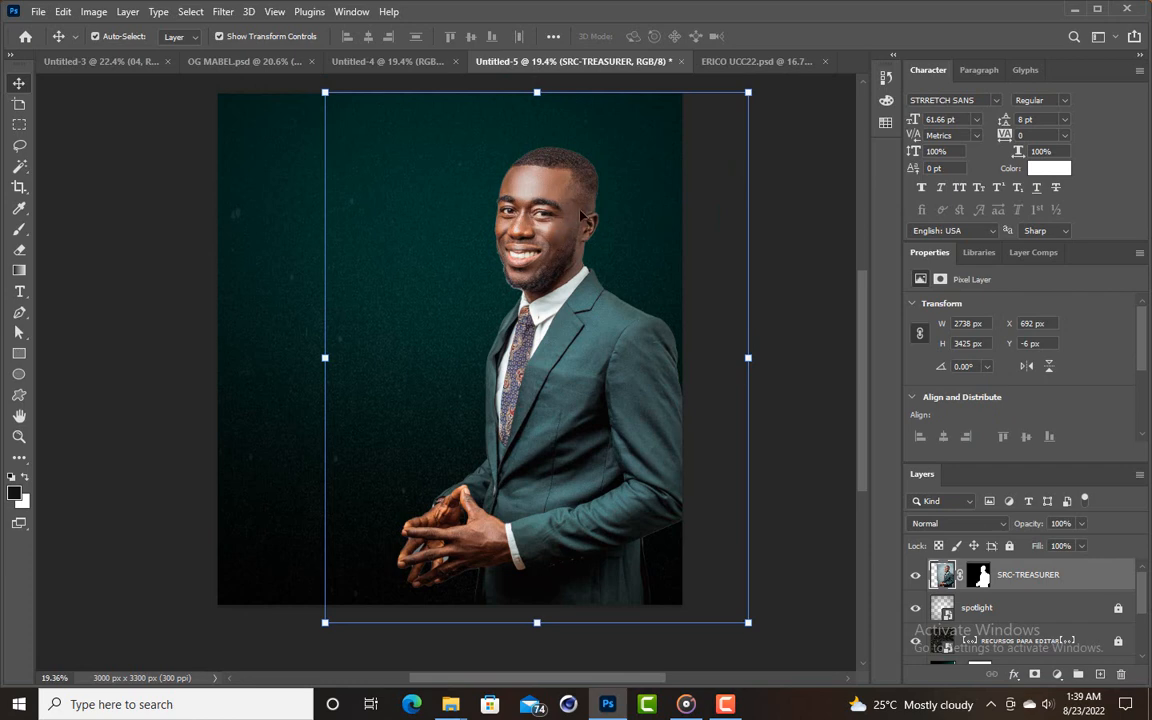
{"action": "scroll", "coordinate": [661, 224], "scroll_direction": "up", "scroll_amount": 2}
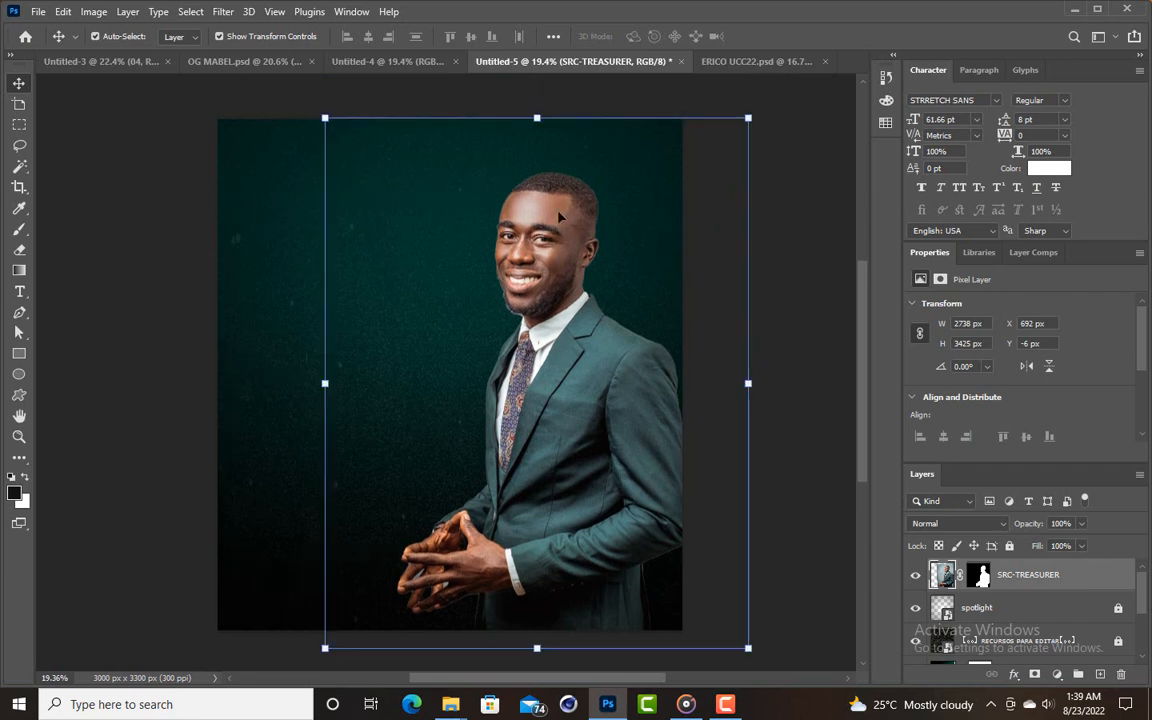
{"action": "left_click", "coordinate": [222, 12]}
{"action": "left_click", "coordinate": [222, 12]}
{"action": "left_click", "coordinate": [222, 12]}
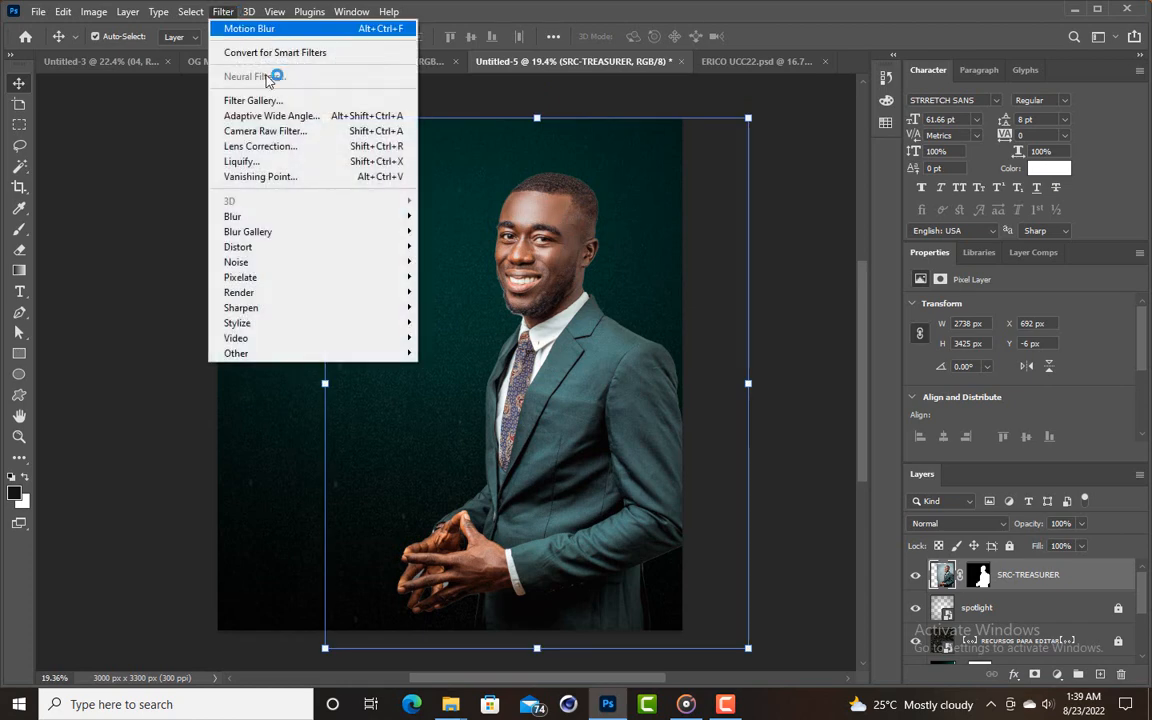
{"action": "left_click", "coordinate": [268, 131]}
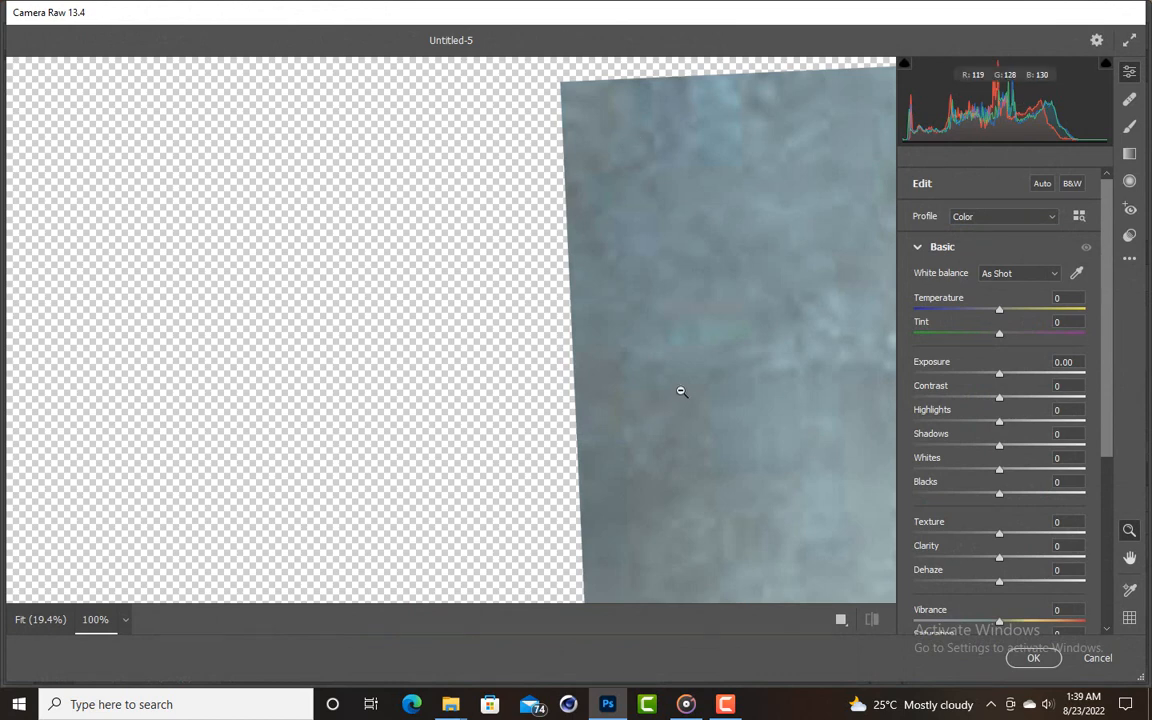
{"action": "left_click", "coordinate": [656, 380], "text": "alt"}
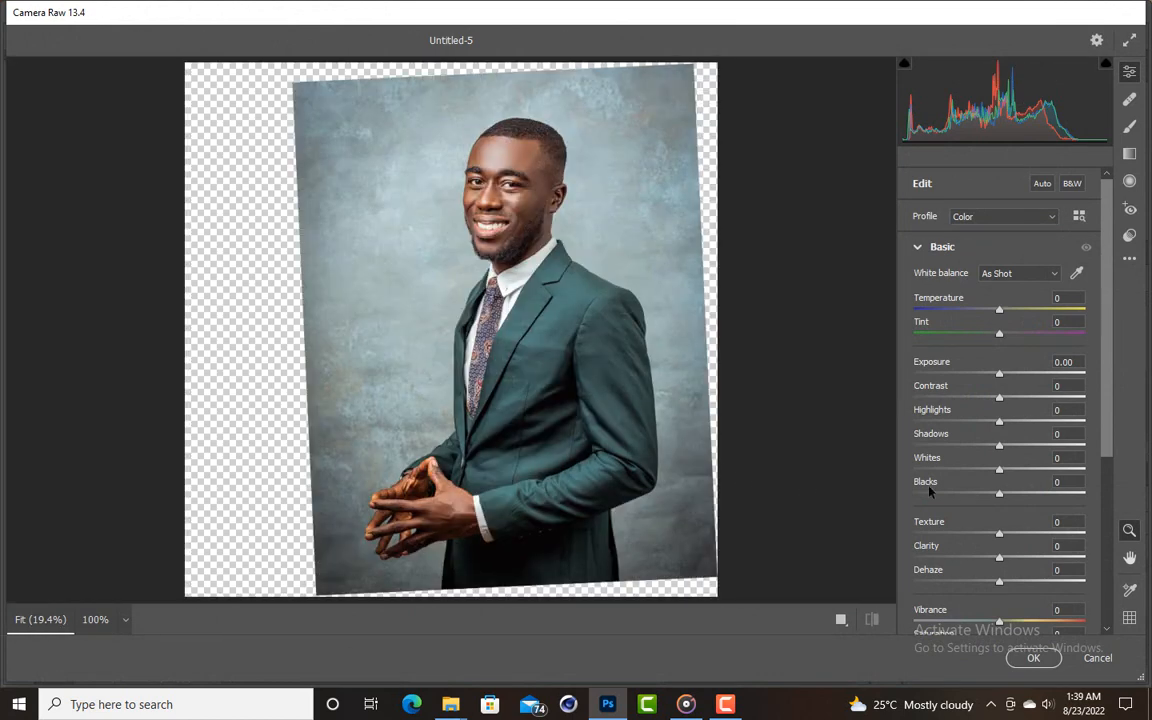
{"action": "left_click_drag", "start_coordinate": [1002, 379], "coordinate": [1006, 380]}
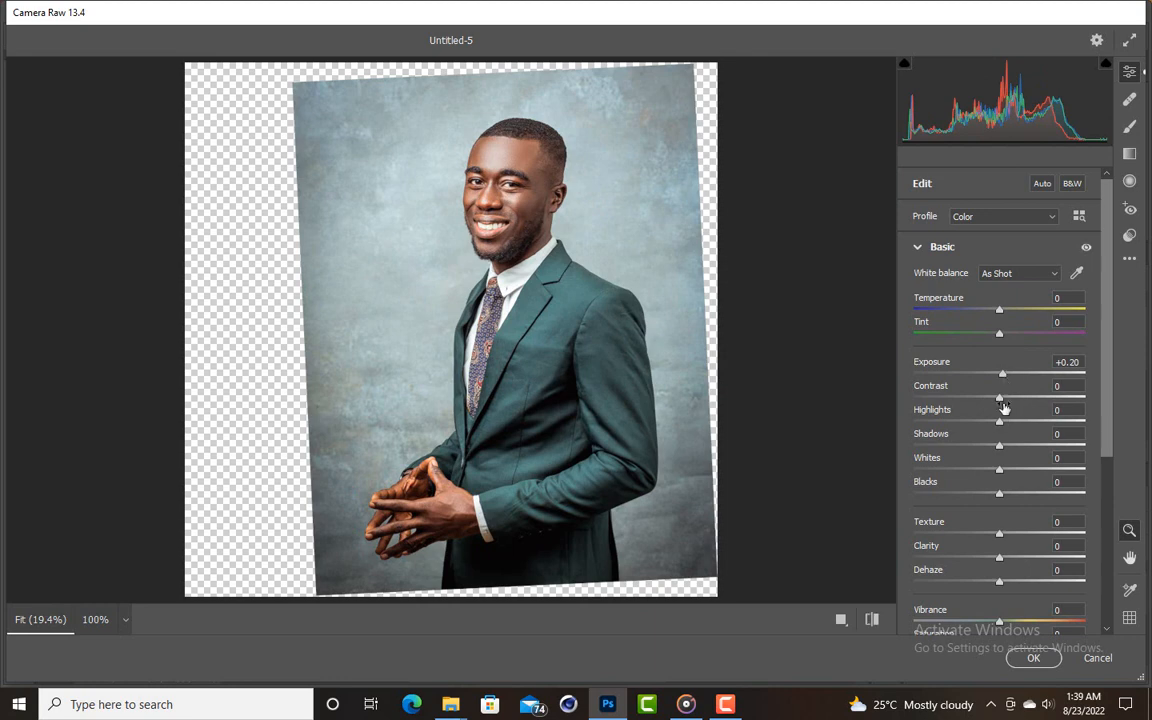
{"action": "left_click_drag", "start_coordinate": [1000, 398], "coordinate": [1003, 398]}
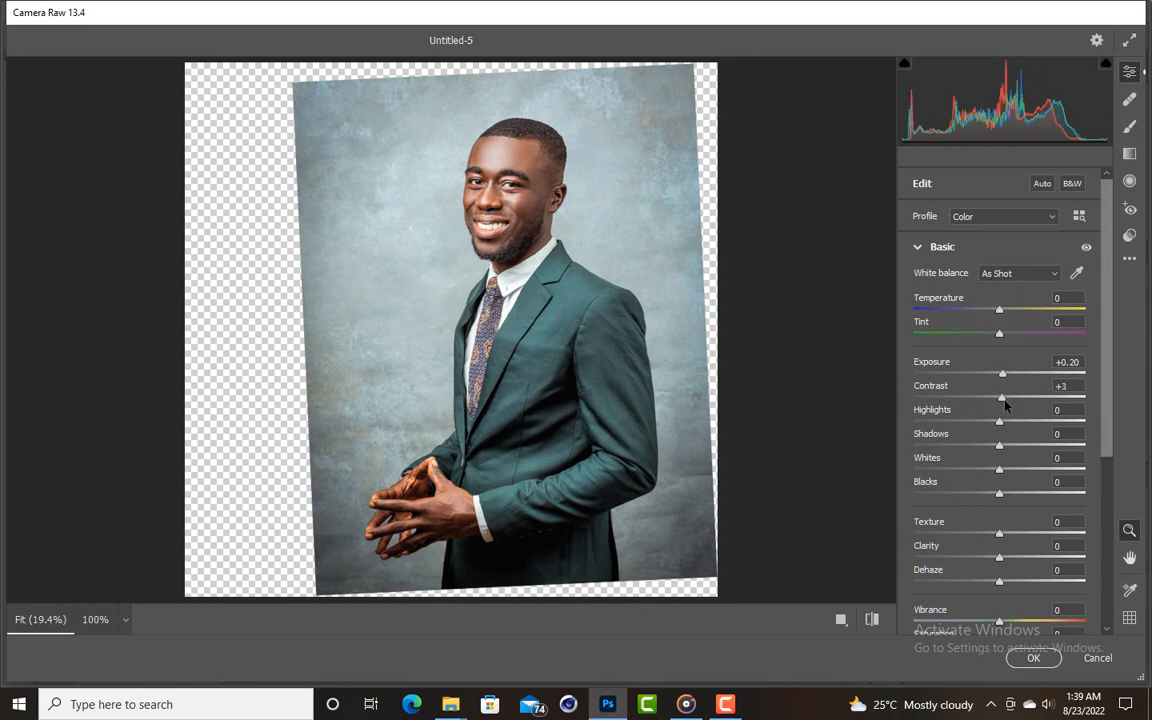
Set Texture to +20 and Exposure to +0.10, then apply the Camera Raw adjustments to the portrait.
{"action": "scroll", "coordinate": [1007, 461], "scroll_direction": "down", "scroll_amount": 1}
{"action": "scroll", "coordinate": [1007, 461], "scroll_direction": "down", "scroll_amount": 1}
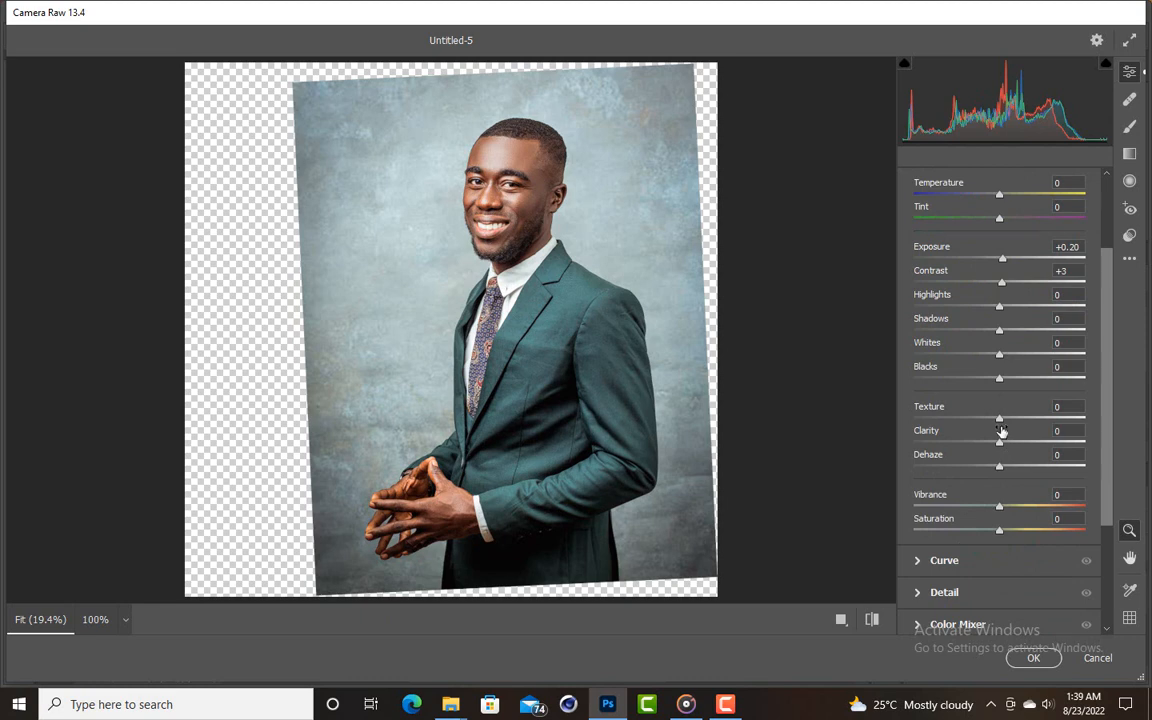
{"action": "left_click_drag", "start_coordinate": [999, 418], "coordinate": [1019, 421]}
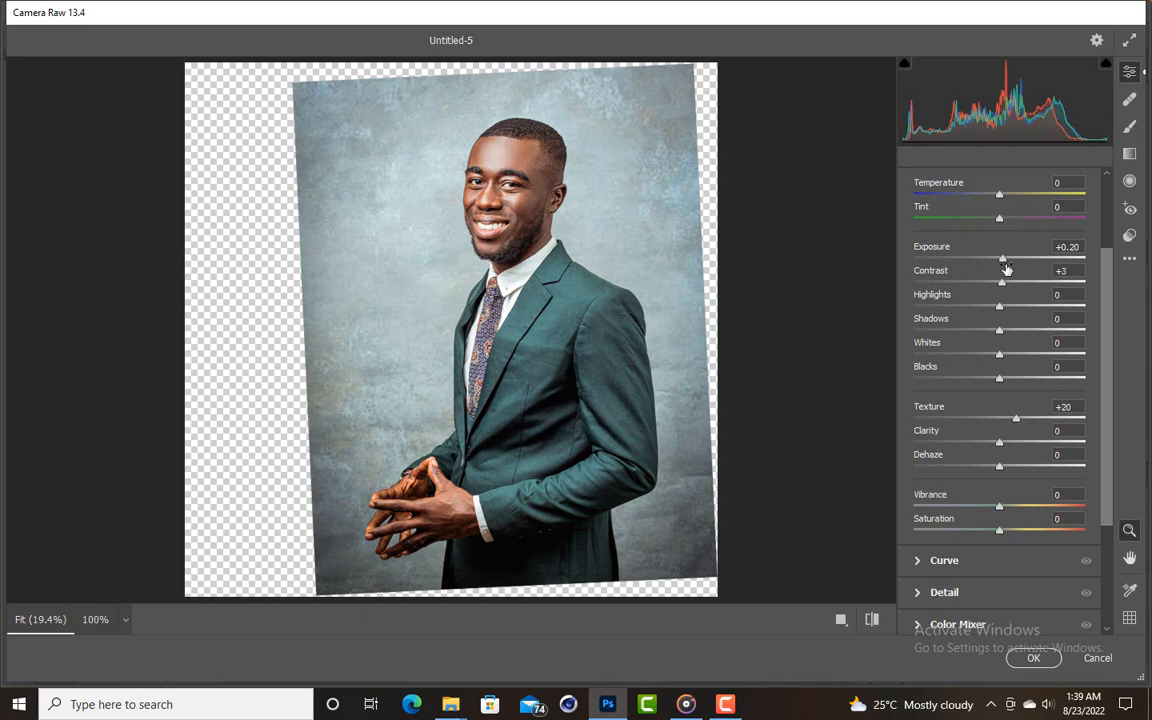
{"action": "left_click_drag", "start_coordinate": [1002, 258], "coordinate": [1003, 261]}
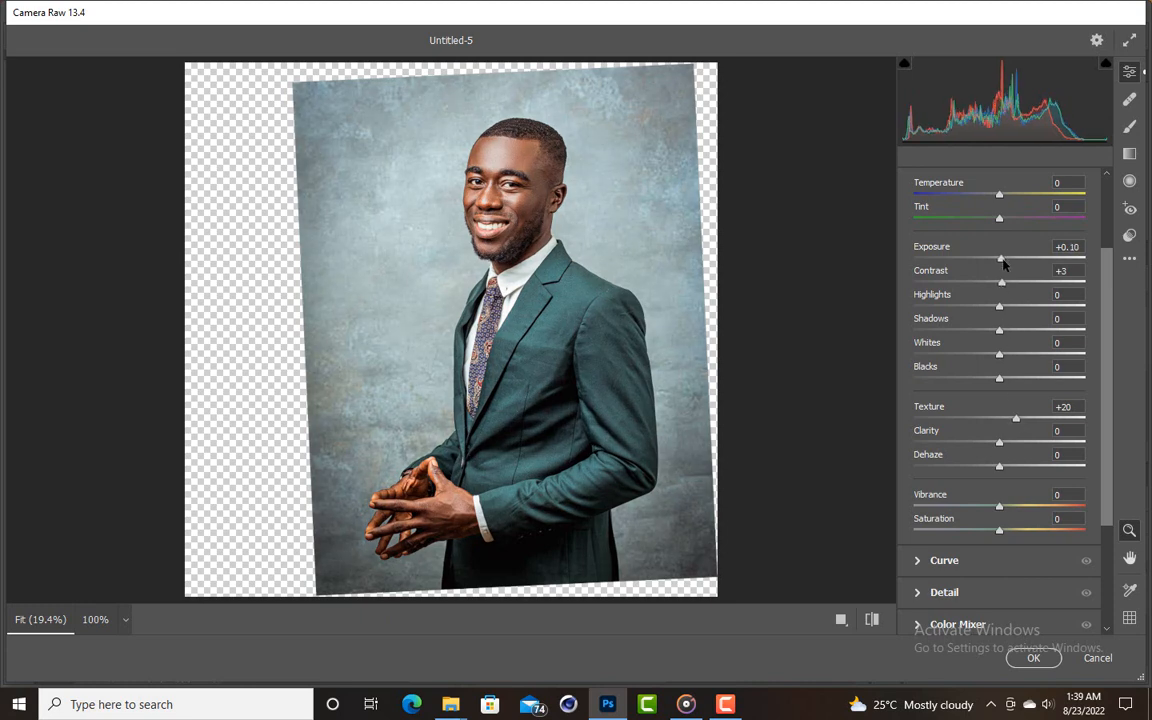
{"action": "left_click", "coordinate": [1033, 657]}
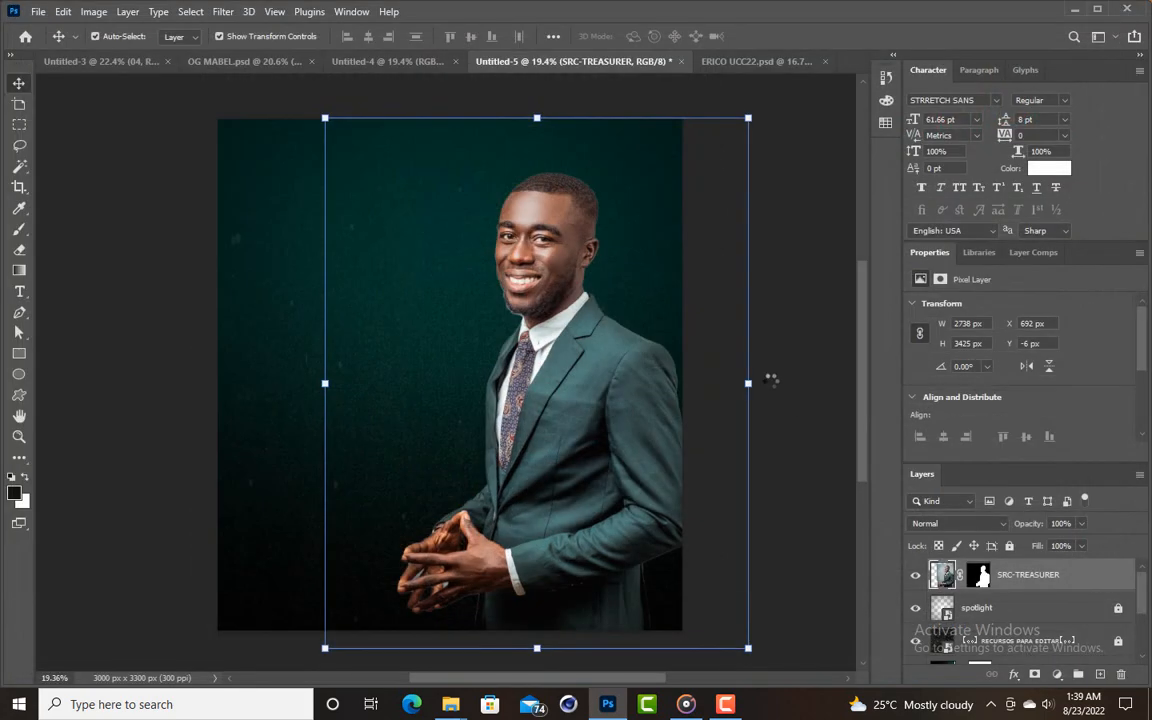
{"action": "left_click", "coordinate": [793, 308]}
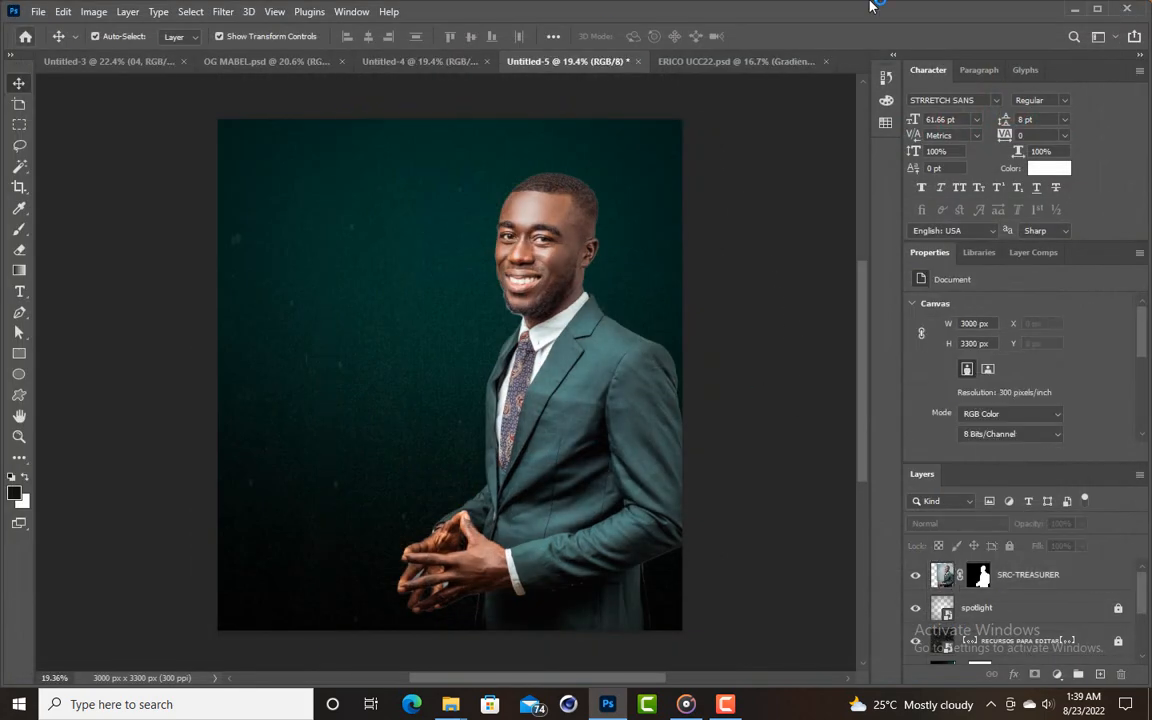
Duplicate the SRC-TREASURER portrait and place the copy level with the original on the left, at X -418 px.
{"action": "left_click", "coordinate": [555, 265]}
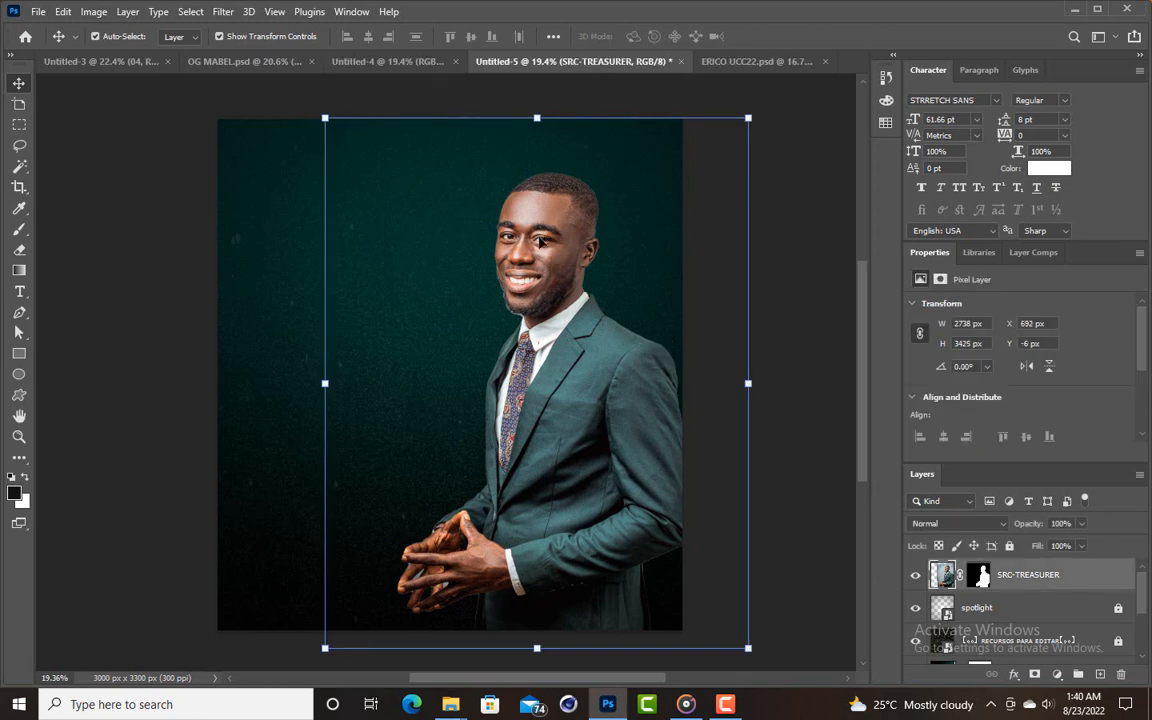
{"action": "key", "text": "ctrl"}
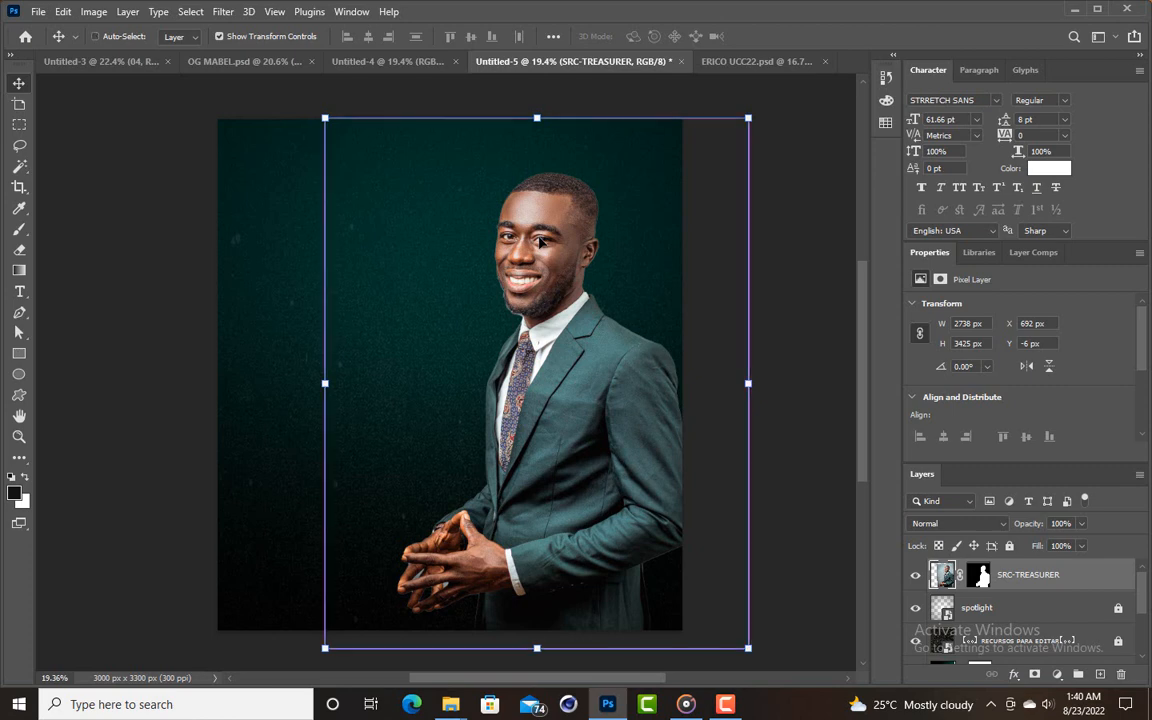
{"action": "left_click_drag", "start_coordinate": [540, 242], "coordinate": [368, 242]}
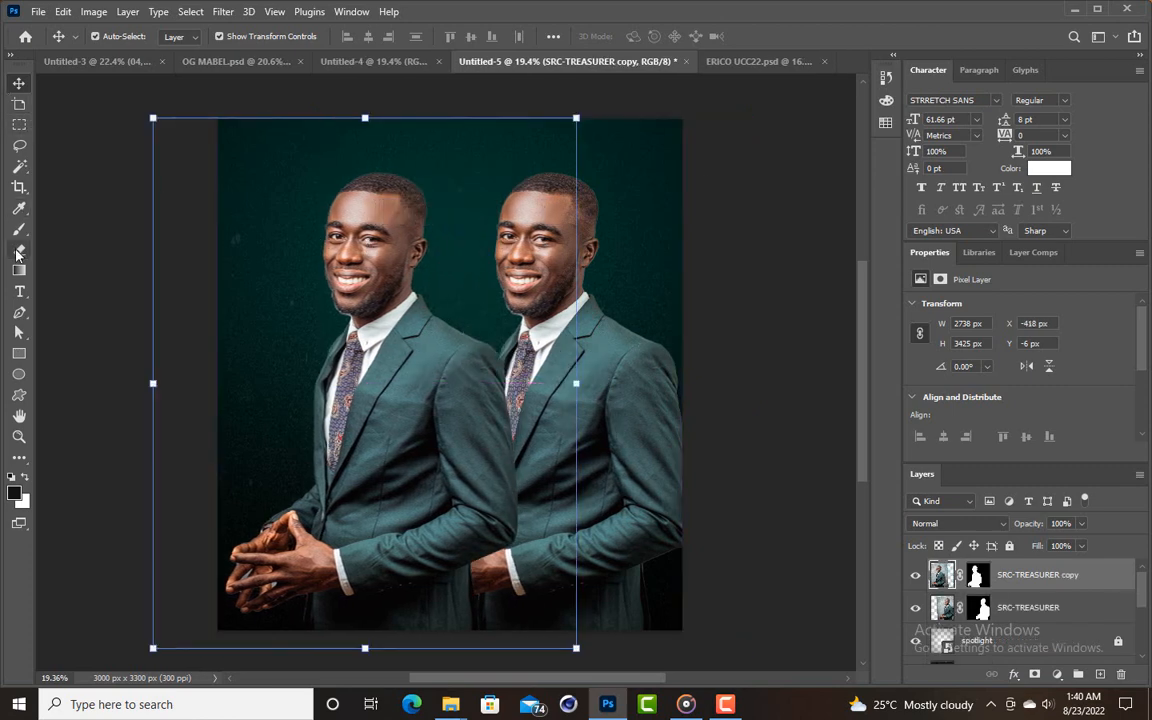
Marquee an area of about 1287 by 1339 px around the copy's head and shoulders and cut it to a new layer.
{"action": "left_click", "coordinate": [19, 126]}
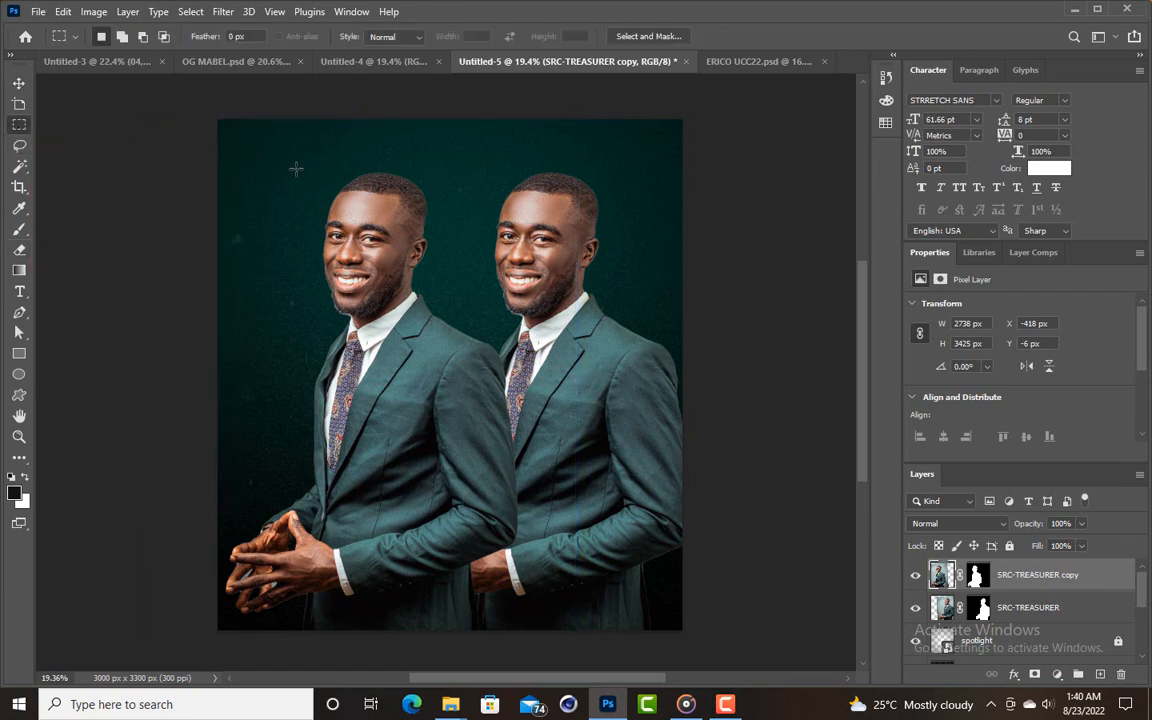
{"action": "left_click_drag", "start_coordinate": [288, 166], "coordinate": [488, 373]}
{"action": "right_click", "coordinate": [409, 307]}
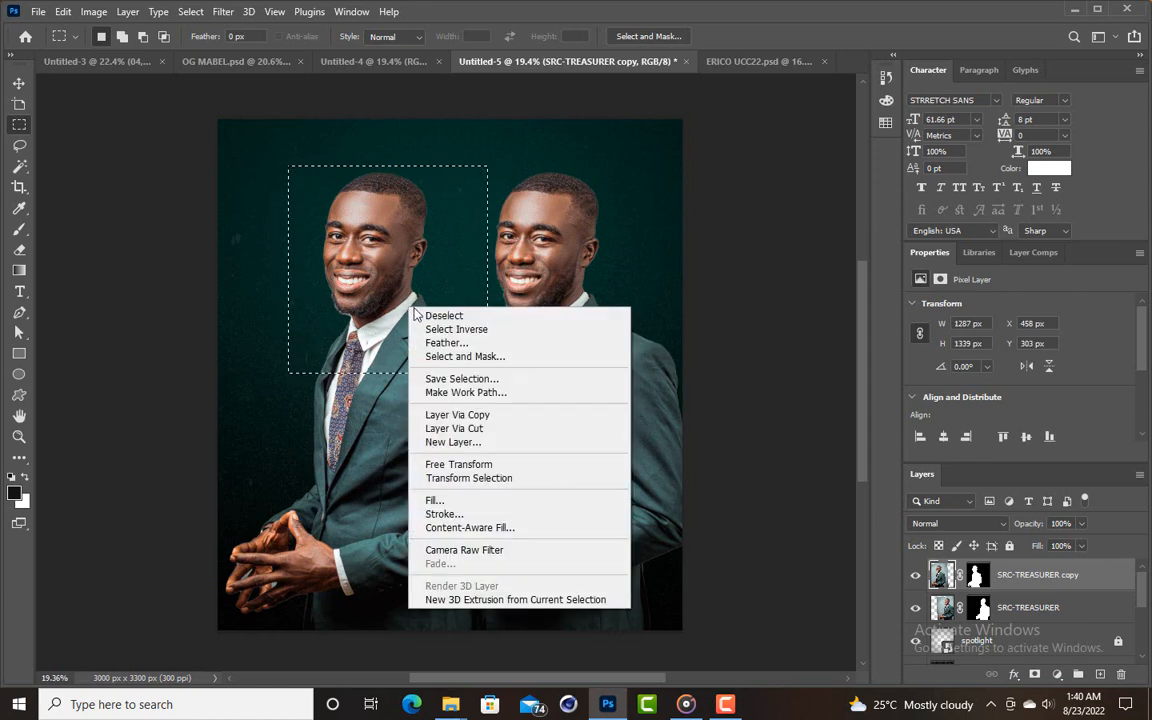
{"action": "left_click", "coordinate": [476, 416]}
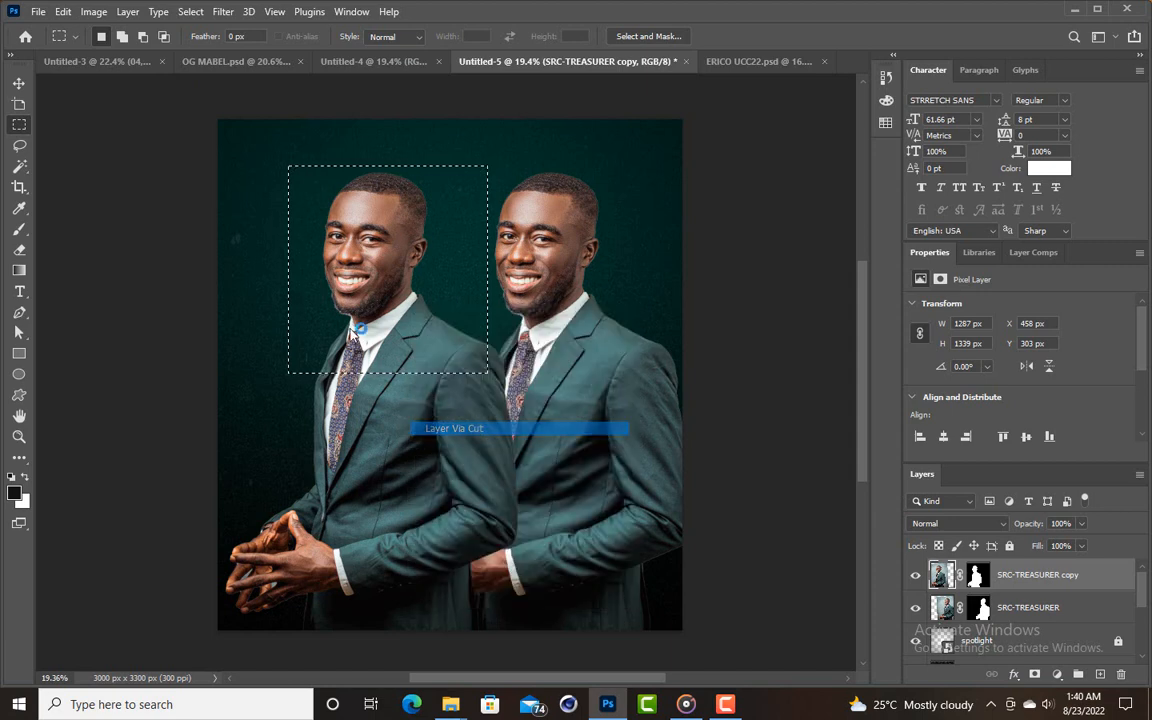
Delete the remaining SRC-TREASURER copy layer, keeping the head-and-shoulders crop and the original portrait.
{"action": "key", "text": "v"}
{"action": "left_click", "coordinate": [478, 428]}
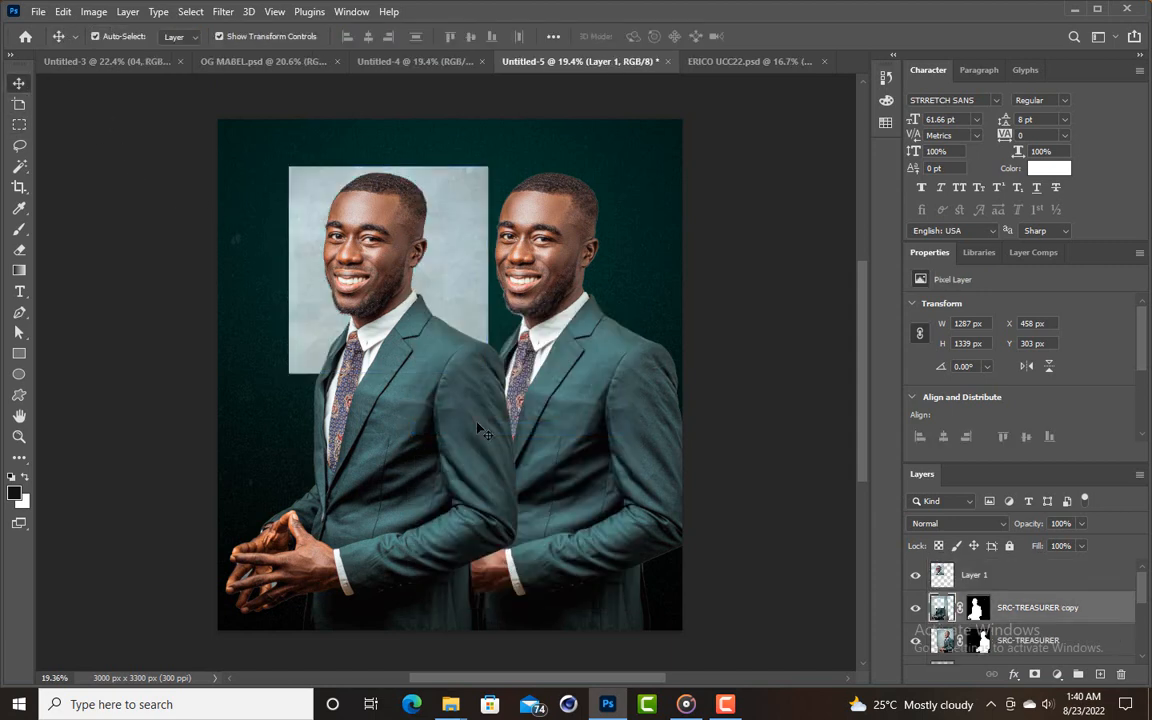
{"action": "left_click_drag", "start_coordinate": [479, 424], "coordinate": [651, 424]}
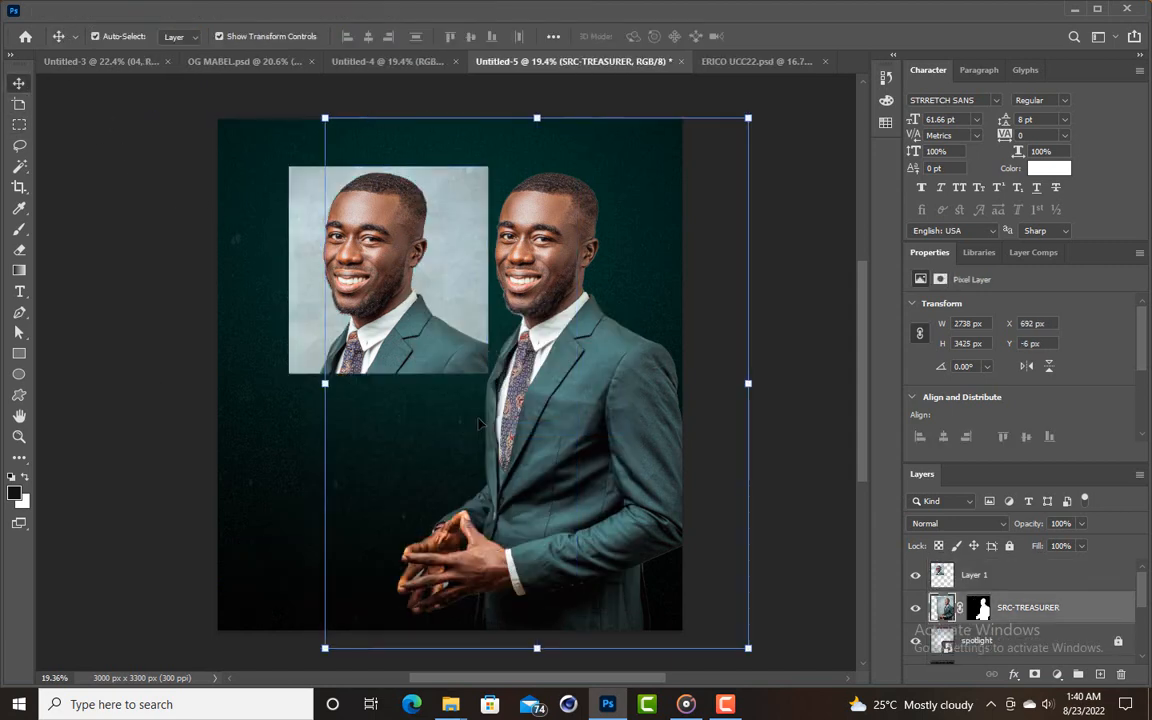
Remove the background from the head-and-shoulders crop on Layer 1 and position it in the canvas's upper-left area.
{"action": "left_click", "coordinate": [333, 265]}
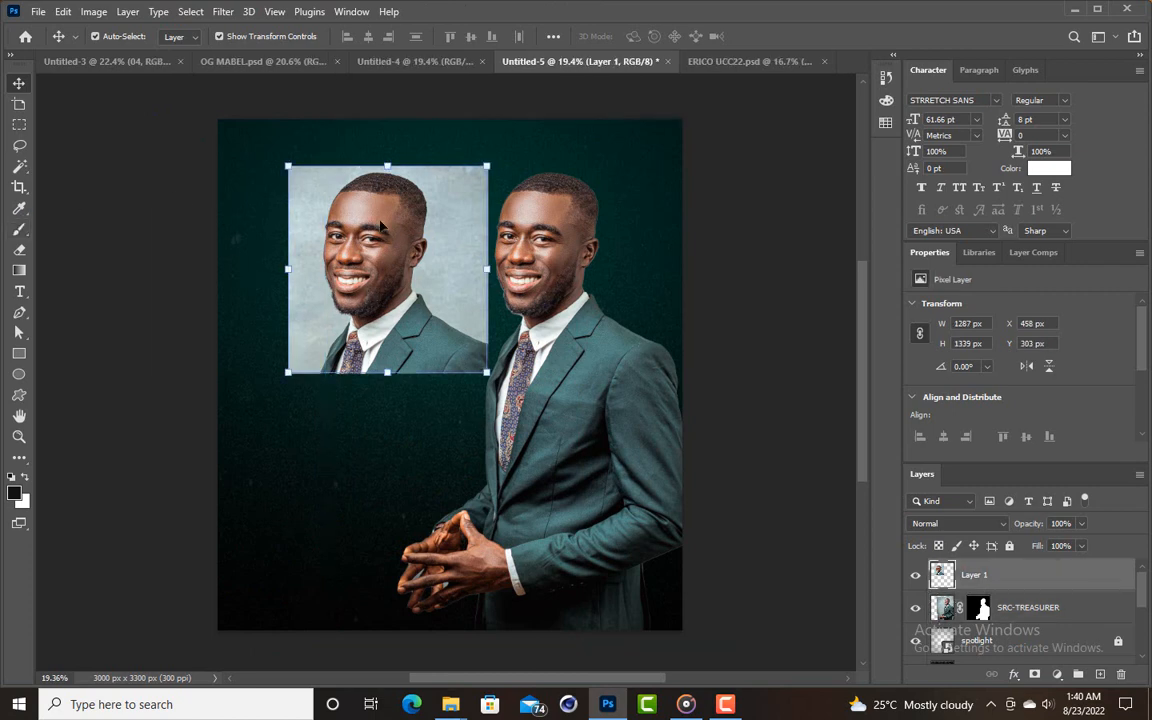
{"action": "mouse_move", "coordinate": [383, 246]}
{"action": "left_mouse_down"}
{"action": "mouse_move", "coordinate": [365, 247]}
{"action": "mouse_move", "coordinate": [364, 235]}
{"action": "left_mouse_up"}
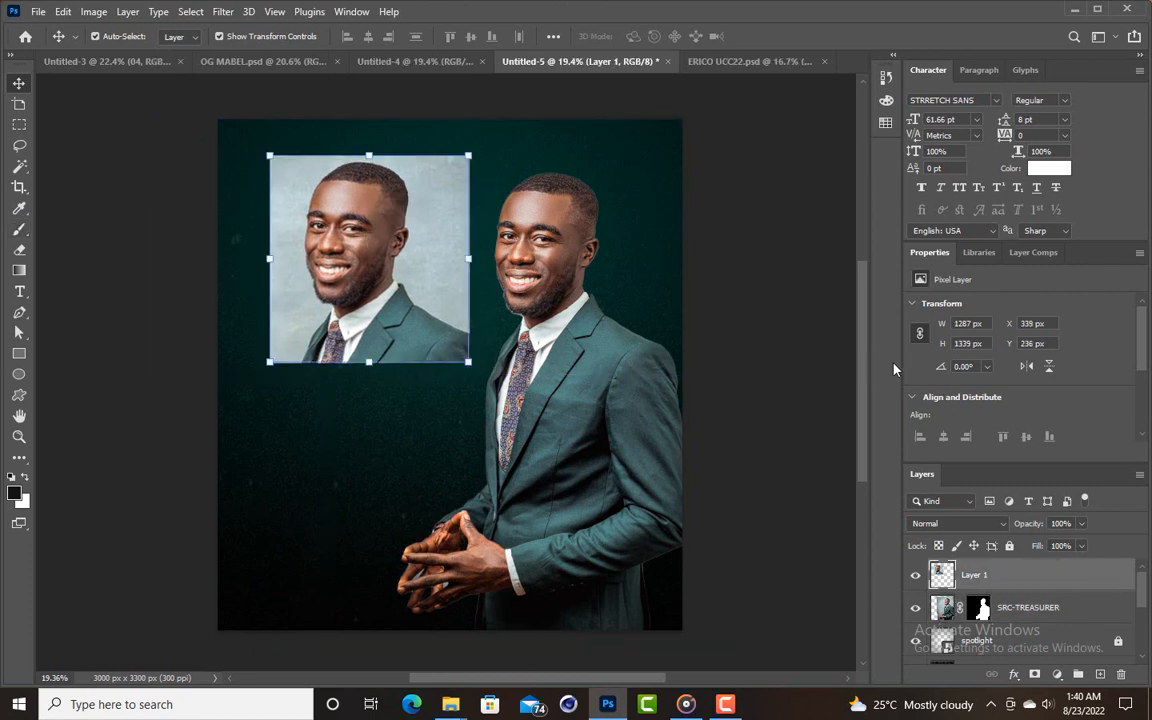
{"action": "scroll", "coordinate": [1005, 374], "scroll_direction": "down", "scroll_amount": 1}
{"action": "scroll", "coordinate": [1003, 374], "scroll_direction": "down", "scroll_amount": 1}
{"action": "left_click", "coordinate": [985, 377]}
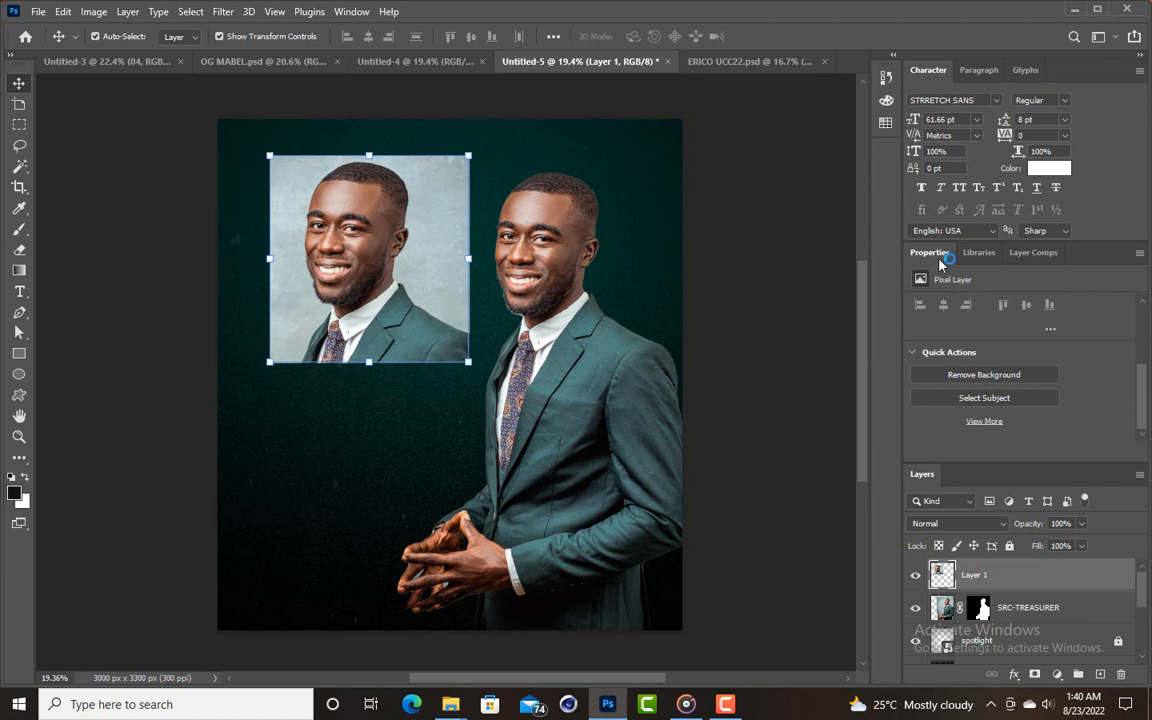
{"action": "left_click", "coordinate": [988, 377]}
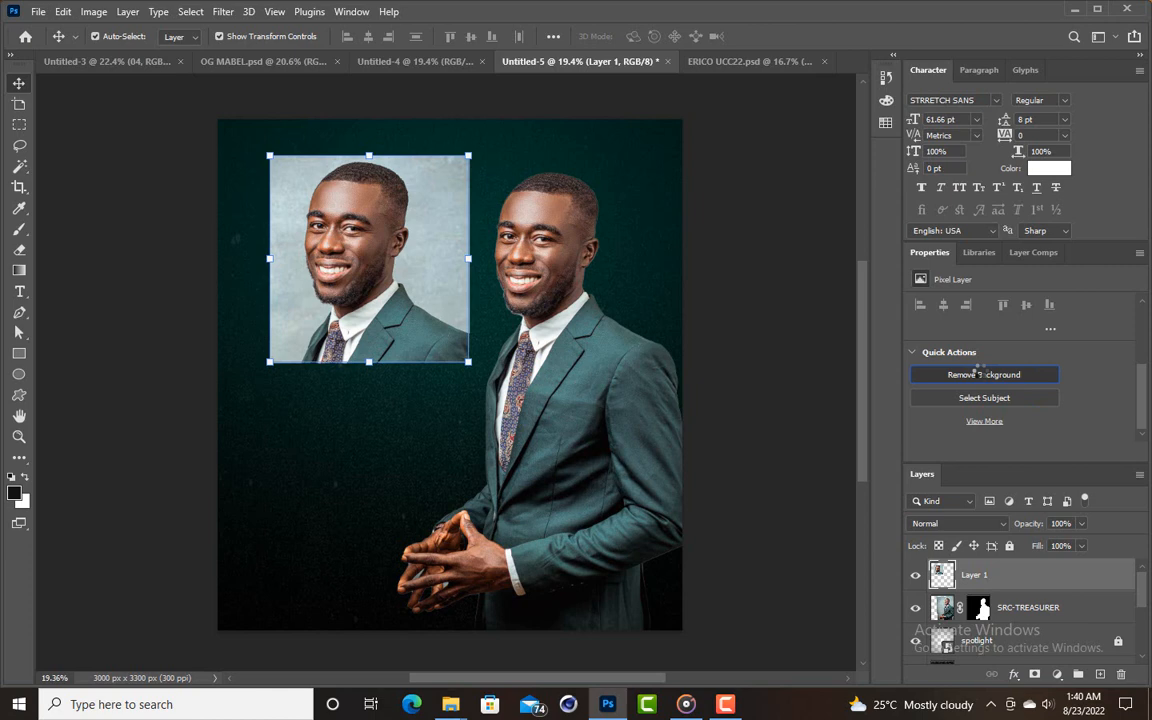
{"action": "left_click_drag", "start_coordinate": [376, 263], "coordinate": [343, 260]}
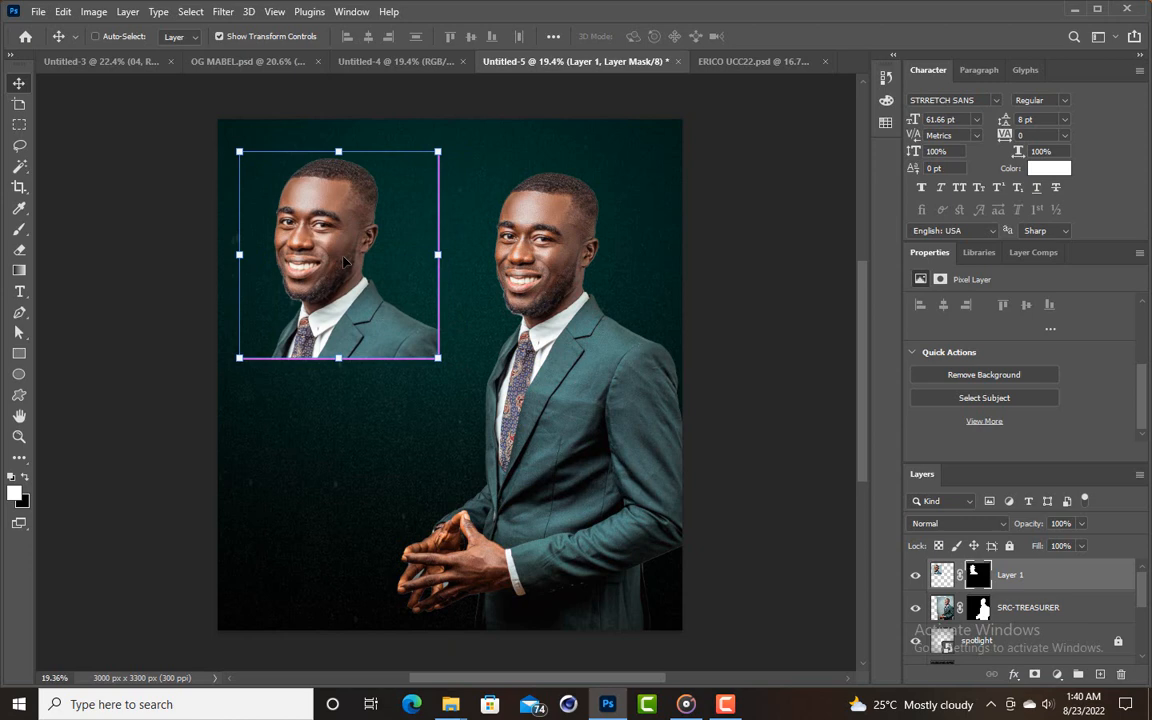
Flip the head-and-shoulders crop on Layer 1 horizontally and shift it slightly up and toward the canvas's left edge.
{"action": "key", "text": "ctrl+t"}
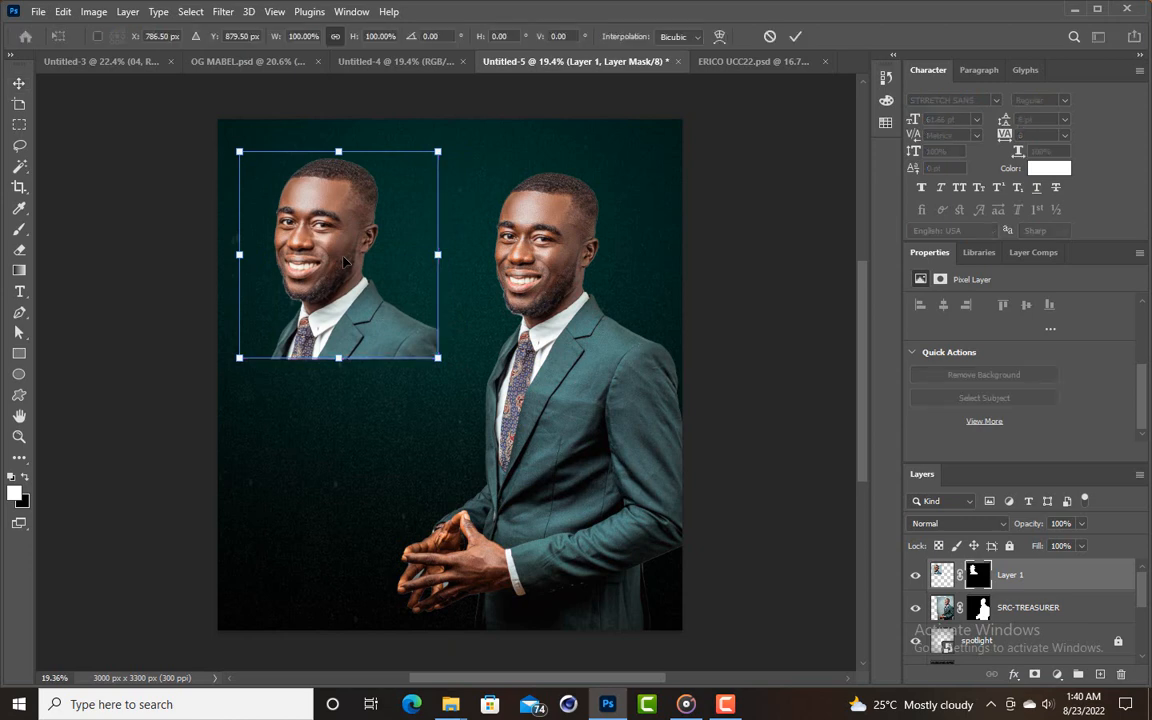
{"action": "right_click", "coordinate": [344, 261]}
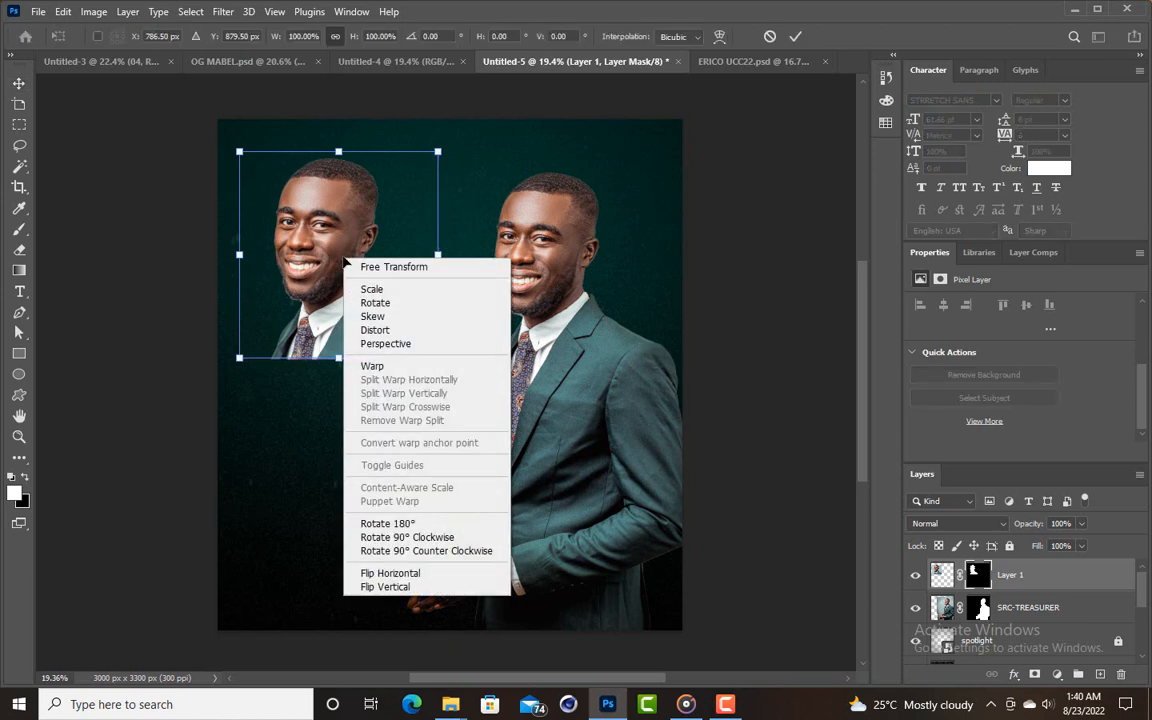
{"action": "left_click", "coordinate": [403, 573]}
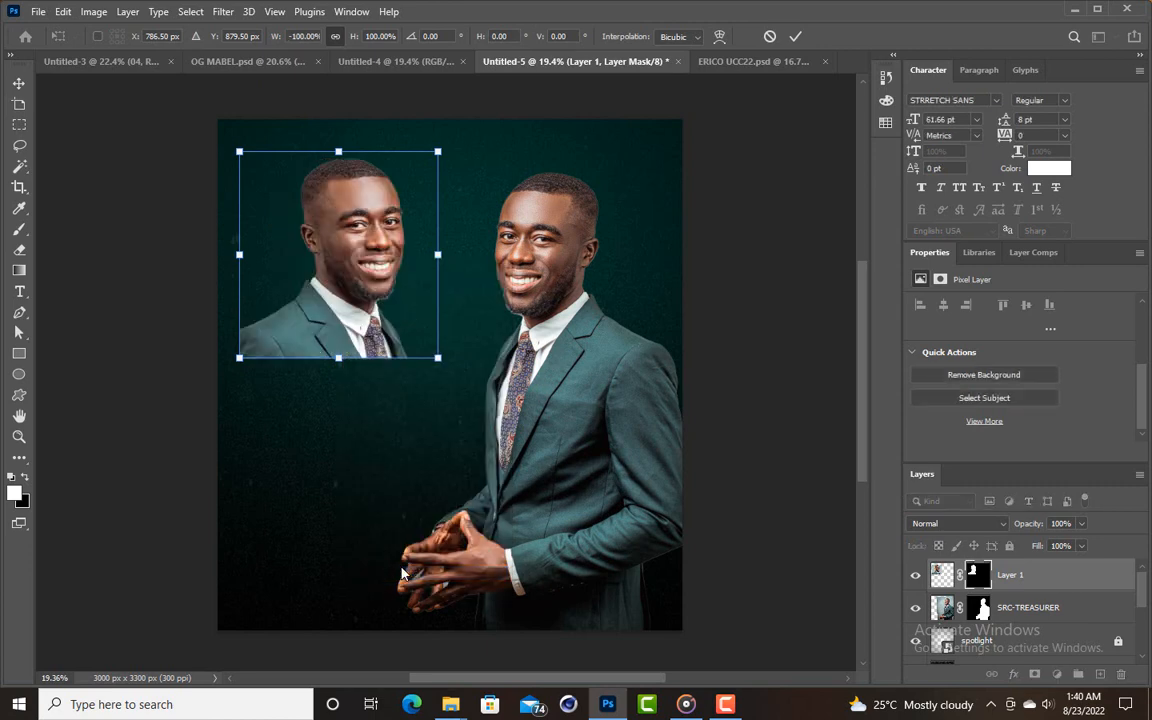
{"action": "left_click", "coordinate": [19, 84]}
{"action": "left_click_drag", "start_coordinate": [318, 228], "coordinate": [312, 216]}
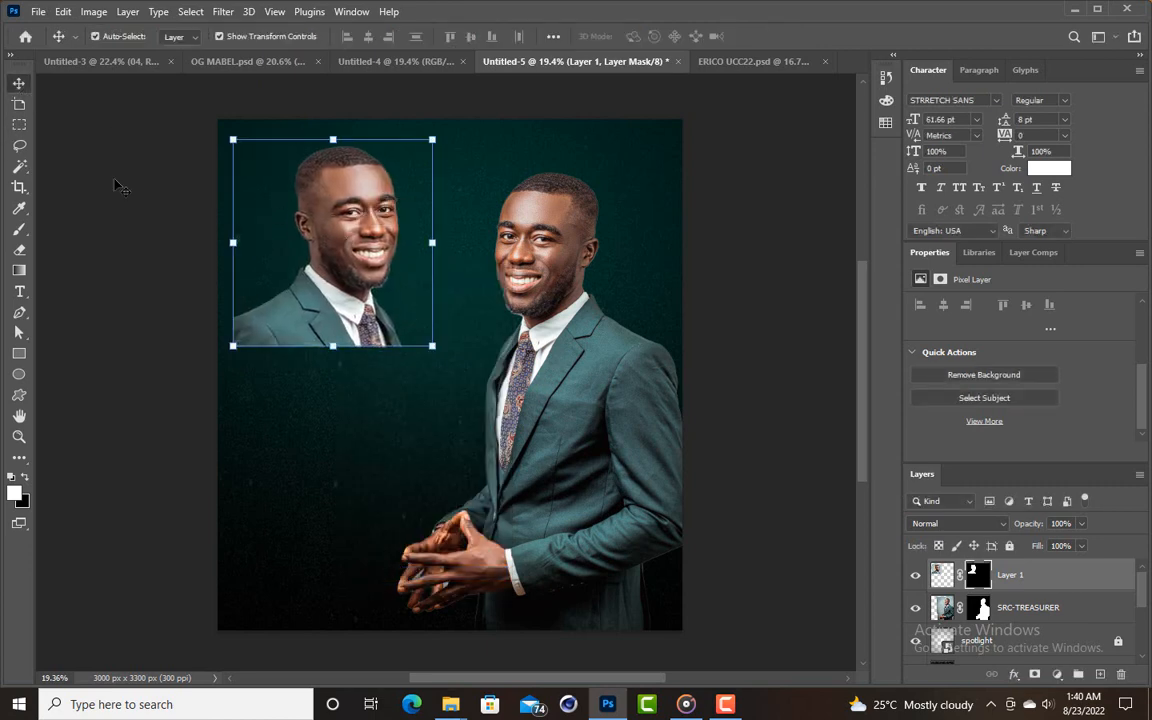
Fade out the crop's suit and shoulders with a soft 1000 px Eraser at 50% opacity, keeping the face and collar.
{"action": "left_click", "coordinate": [21, 252]}
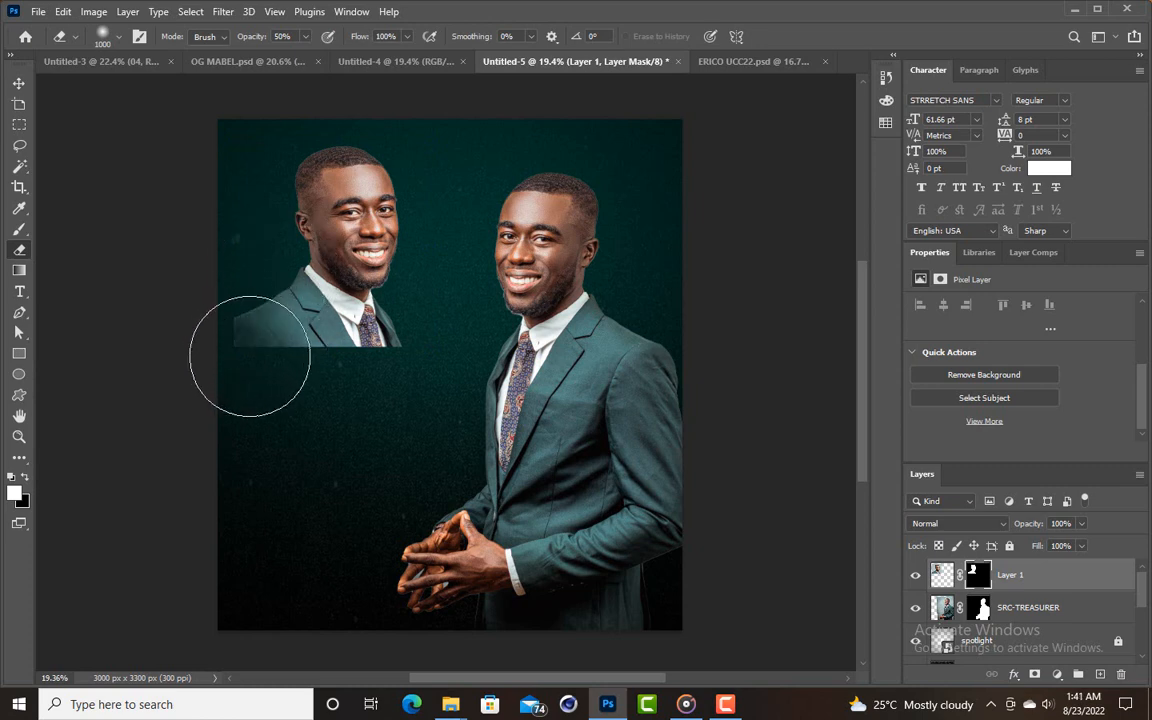
{"action": "mouse_move", "coordinate": [250, 356]}
{"action": "left_mouse_down"}
{"action": "mouse_move", "coordinate": [307, 368]}
{"action": "mouse_move", "coordinate": [402, 353]}
{"action": "mouse_move", "coordinate": [388, 369]}
{"action": "mouse_move", "coordinate": [292, 365]}
{"action": "mouse_move", "coordinate": [250, 335]}
{"action": "mouse_move", "coordinate": [266, 361]}
{"action": "mouse_move", "coordinate": [375, 361]}
{"action": "mouse_move", "coordinate": [263, 349]}
{"action": "mouse_move", "coordinate": [367, 366]}
{"action": "mouse_move", "coordinate": [267, 334]}
{"action": "mouse_move", "coordinate": [328, 375]}
{"action": "mouse_move", "coordinate": [324, 354]}
{"action": "mouse_move", "coordinate": [288, 352]}
{"action": "left_mouse_up"}
{"action": "left_click", "coordinate": [19, 83]}
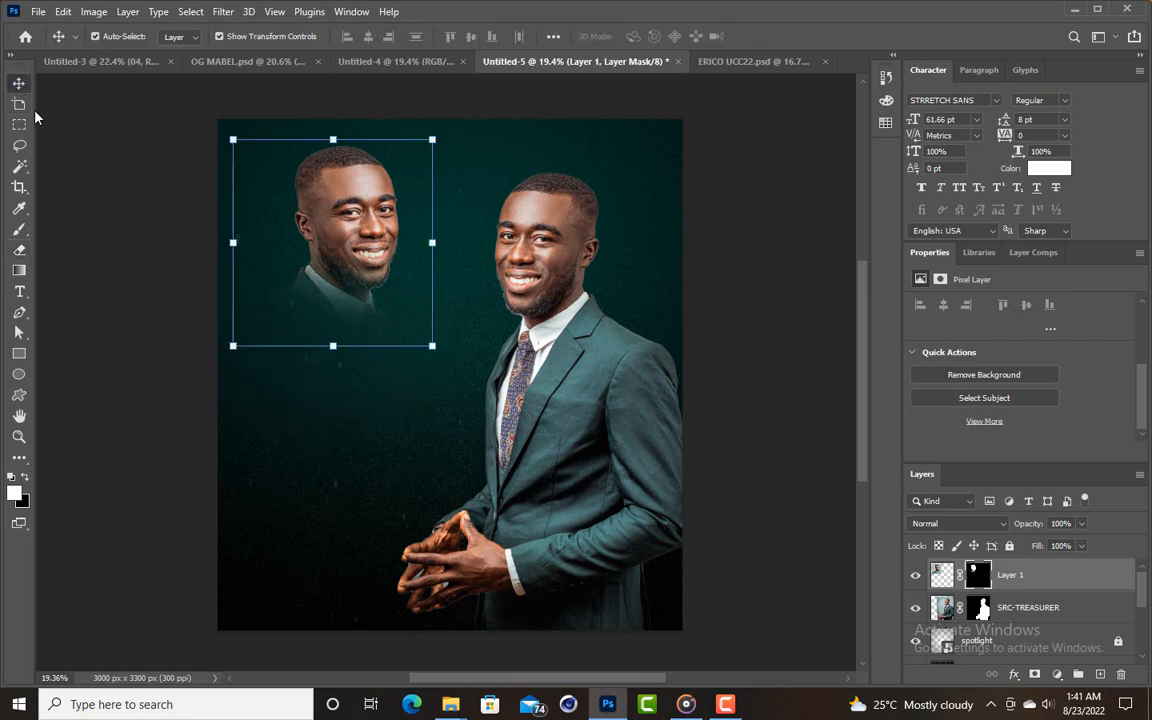
Enlarge the faded head crop to about 180% and place it in the canvas's upper-left corner, overlapping the left edge.
{"action": "left_click_drag", "start_coordinate": [333, 346], "coordinate": [333, 496]}
{"action": "left_click_drag", "start_coordinate": [374, 342], "coordinate": [305, 282]}
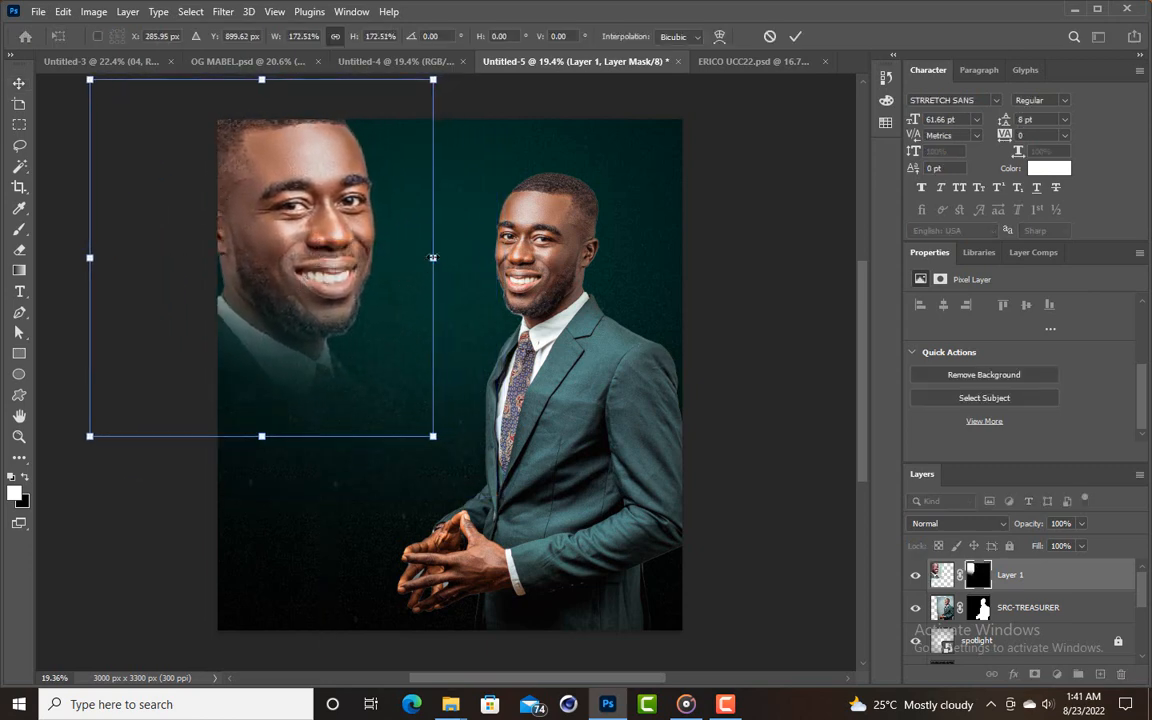
{"action": "left_click_drag", "start_coordinate": [432, 258], "coordinate": [447, 258]}
{"action": "left_click_drag", "start_coordinate": [341, 234], "coordinate": [341, 243]}
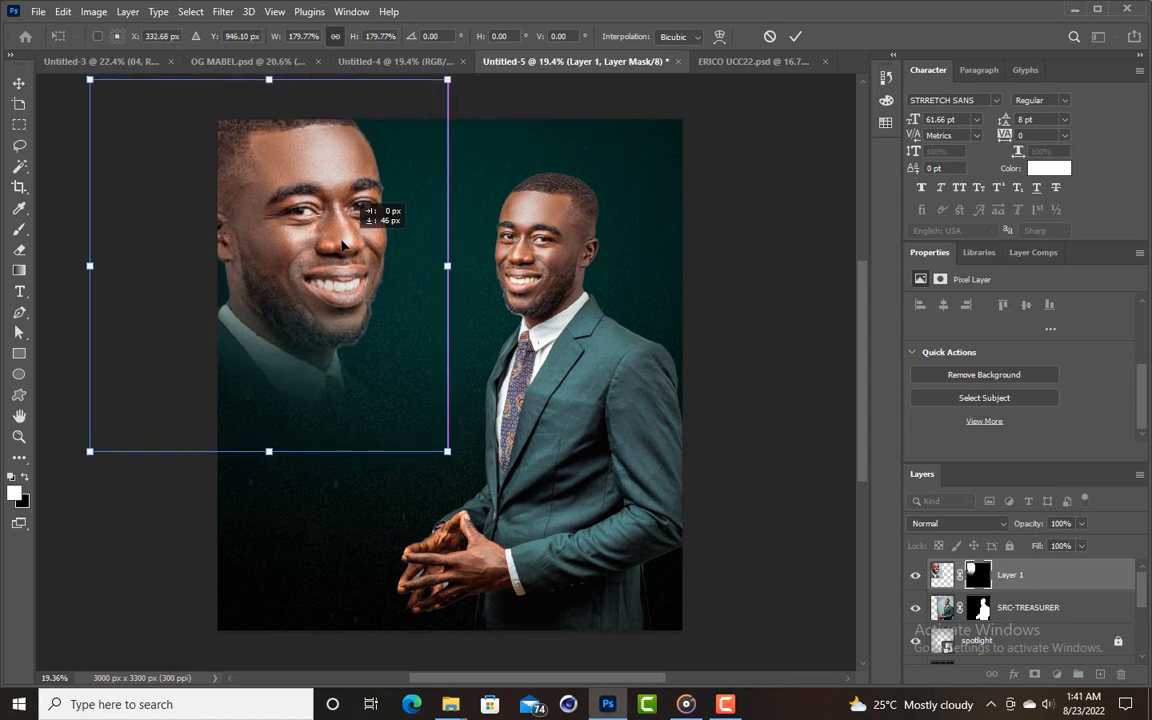
{"action": "left_click", "coordinate": [795, 36]}
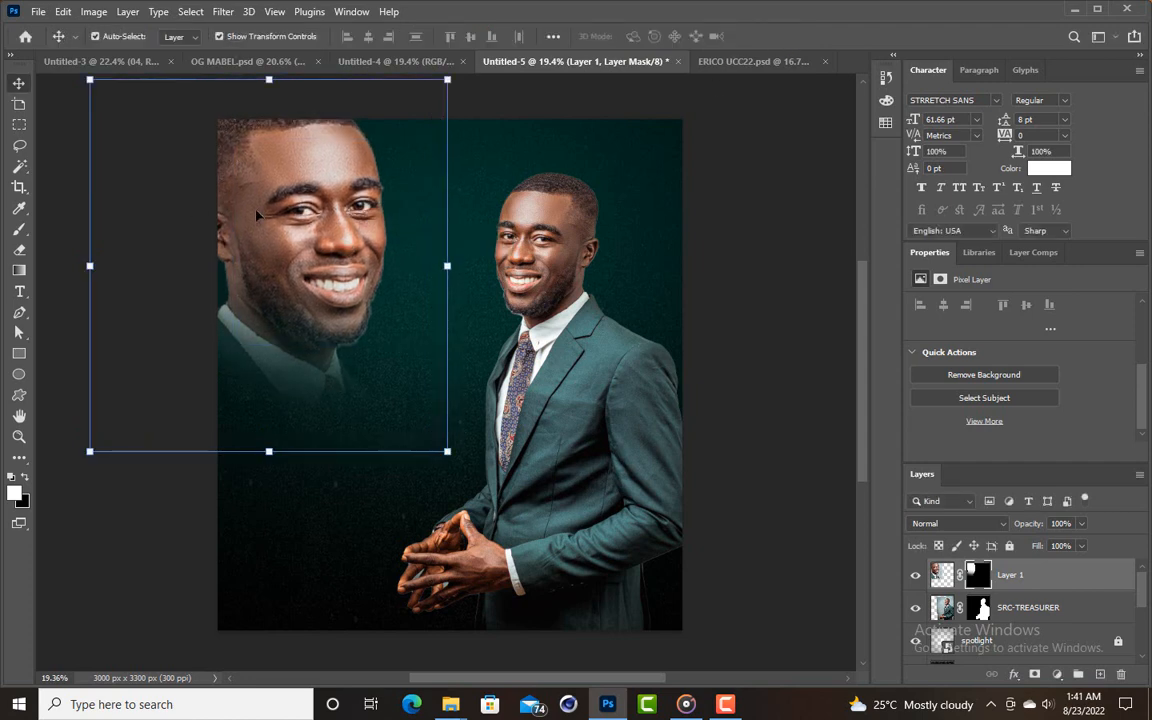
Set Layer 1 to Soft Light blending at 29% opacity and lock the layer.
{"action": "scroll", "coordinate": [1003, 527], "scroll_direction": "up", "scroll_amount": 3}
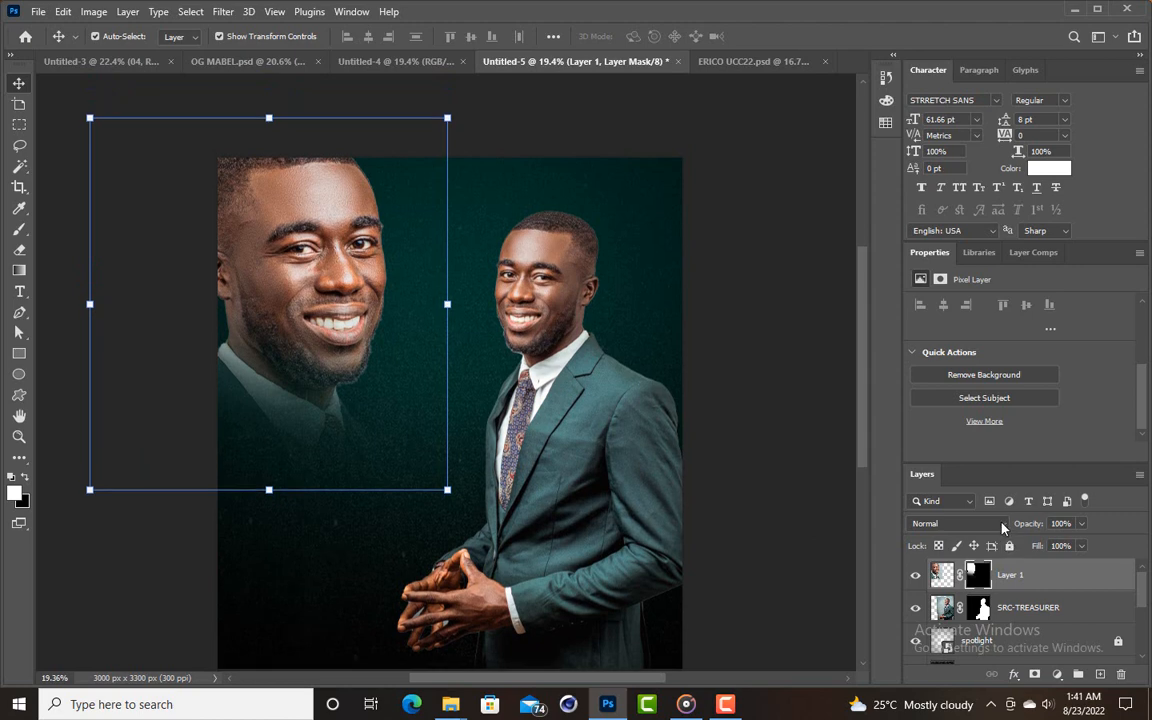
{"action": "left_click", "coordinate": [1001, 525]}
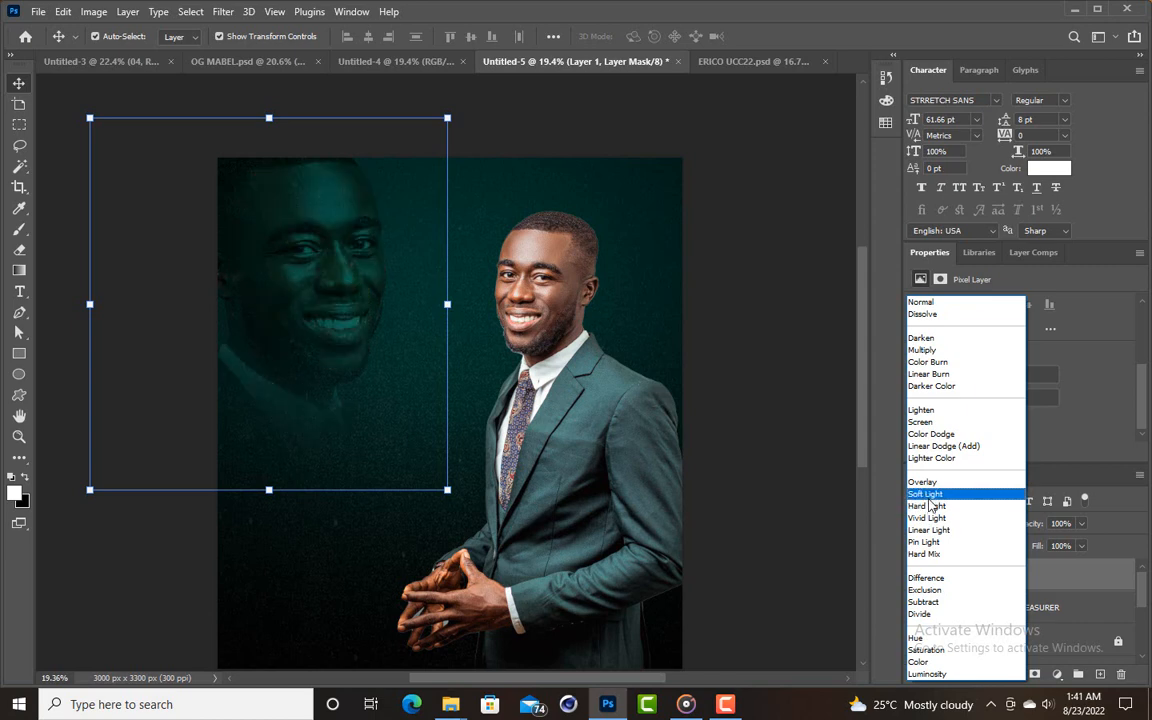
{"action": "left_click", "coordinate": [929, 498]}
{"action": "mouse_move", "coordinate": [1035, 527]}
{"action": "left_mouse_down"}
{"action": "mouse_move", "coordinate": [1005, 530]}
{"action": "mouse_move", "coordinate": [1031, 527]}
{"action": "left_mouse_up"}
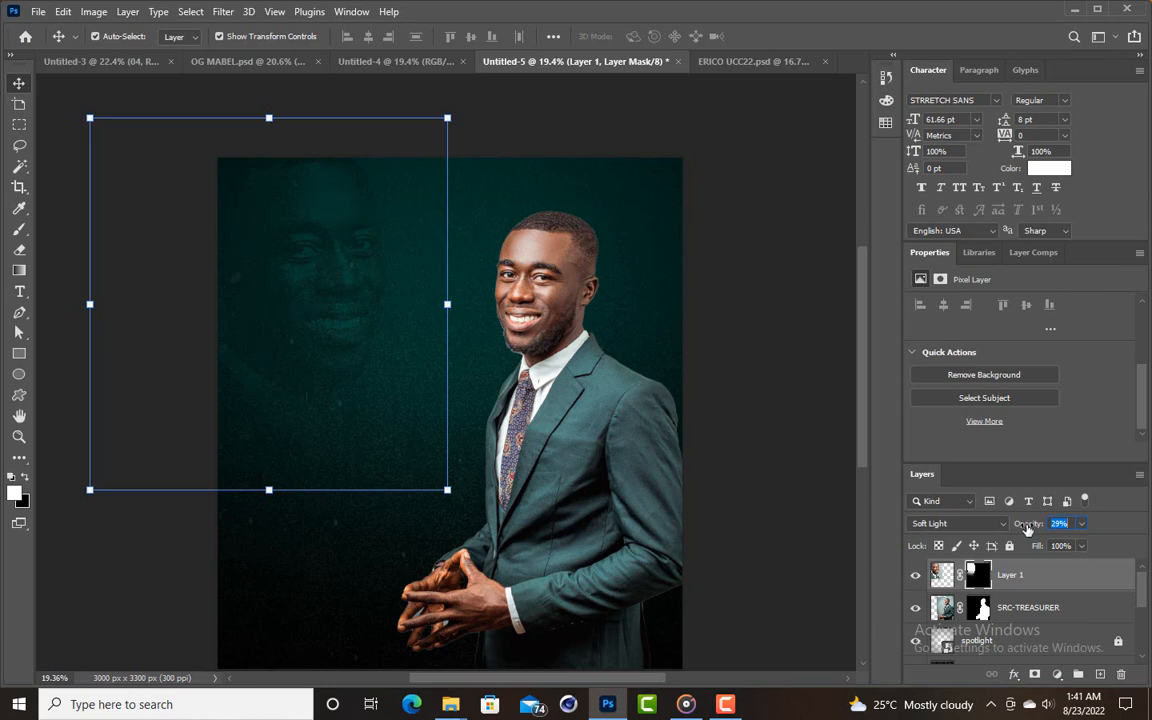
{"action": "left_click_drag", "start_coordinate": [1027, 529], "coordinate": [1027, 529]}
{"action": "key", "text": "ctrl+slash"}
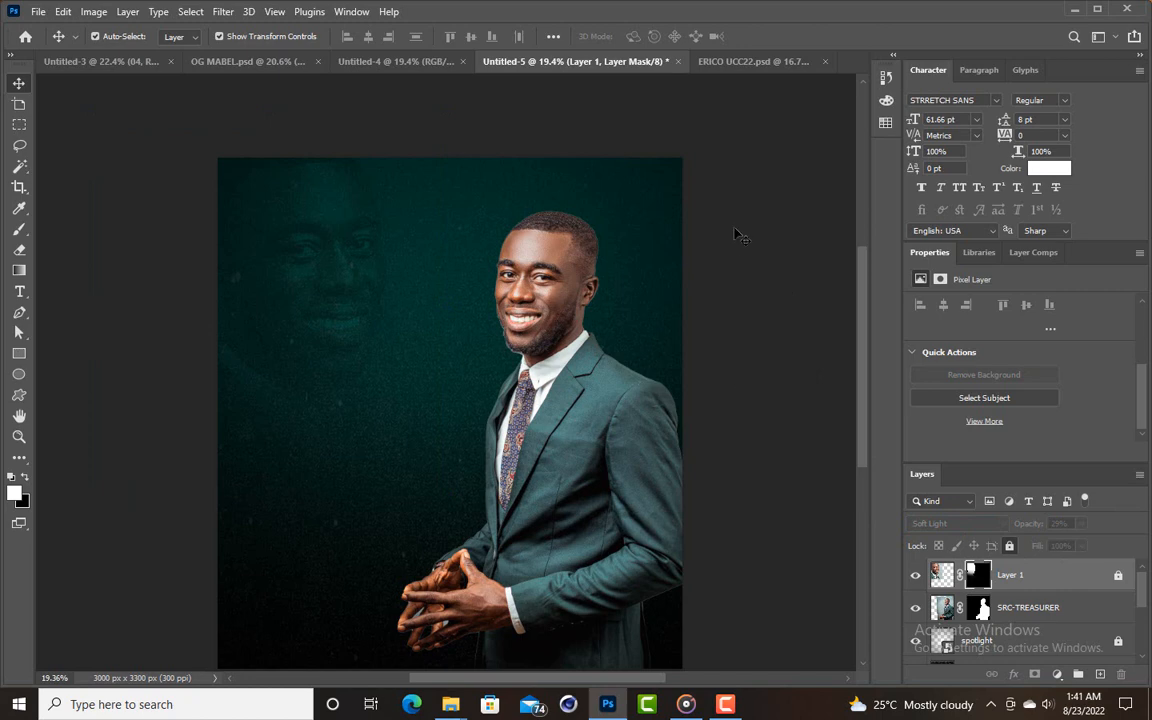
Nudge the SRC-TREASURER portrait slightly to the right and deselect it.
{"action": "scroll", "coordinate": [735, 235], "scroll_direction": "down", "scroll_amount": 2}
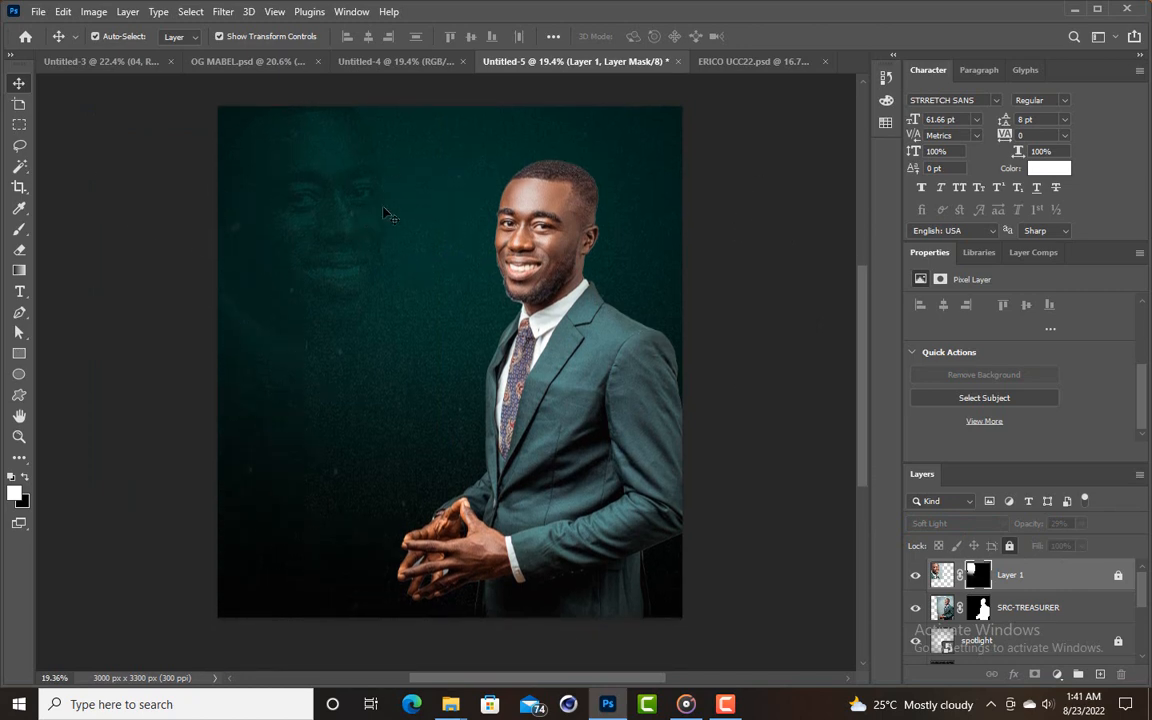
{"action": "left_click_drag", "start_coordinate": [557, 215], "coordinate": [559, 211]}
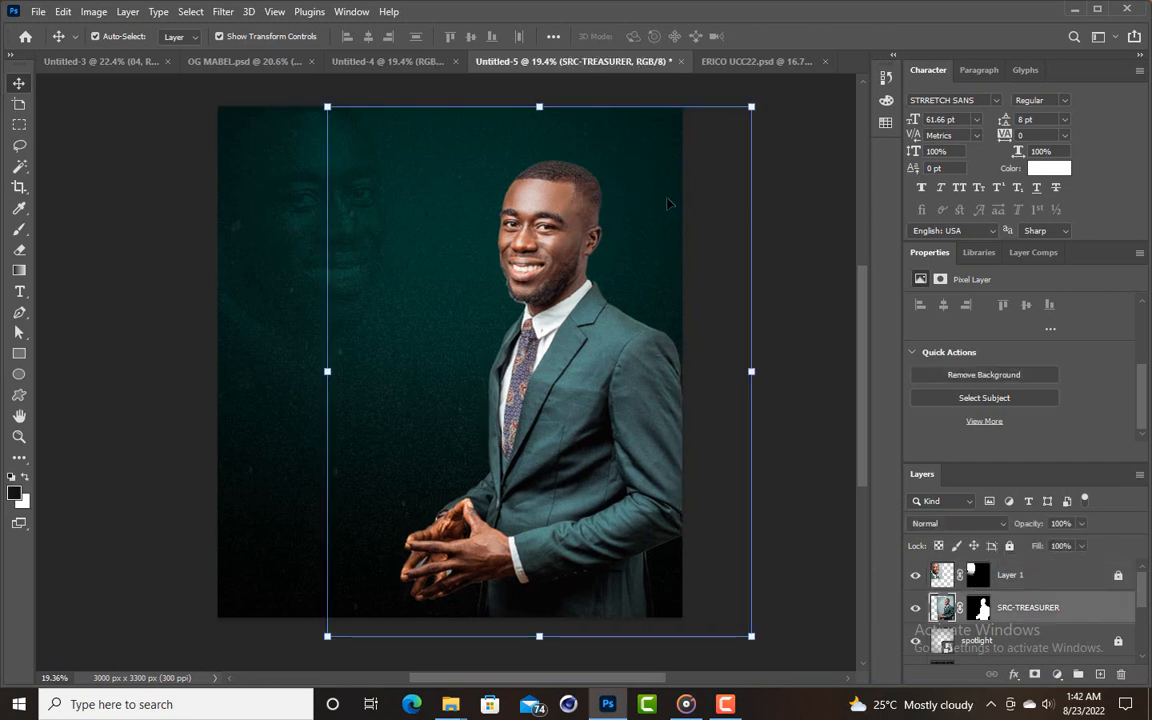
{"action": "left_click", "coordinate": [150, 205]}
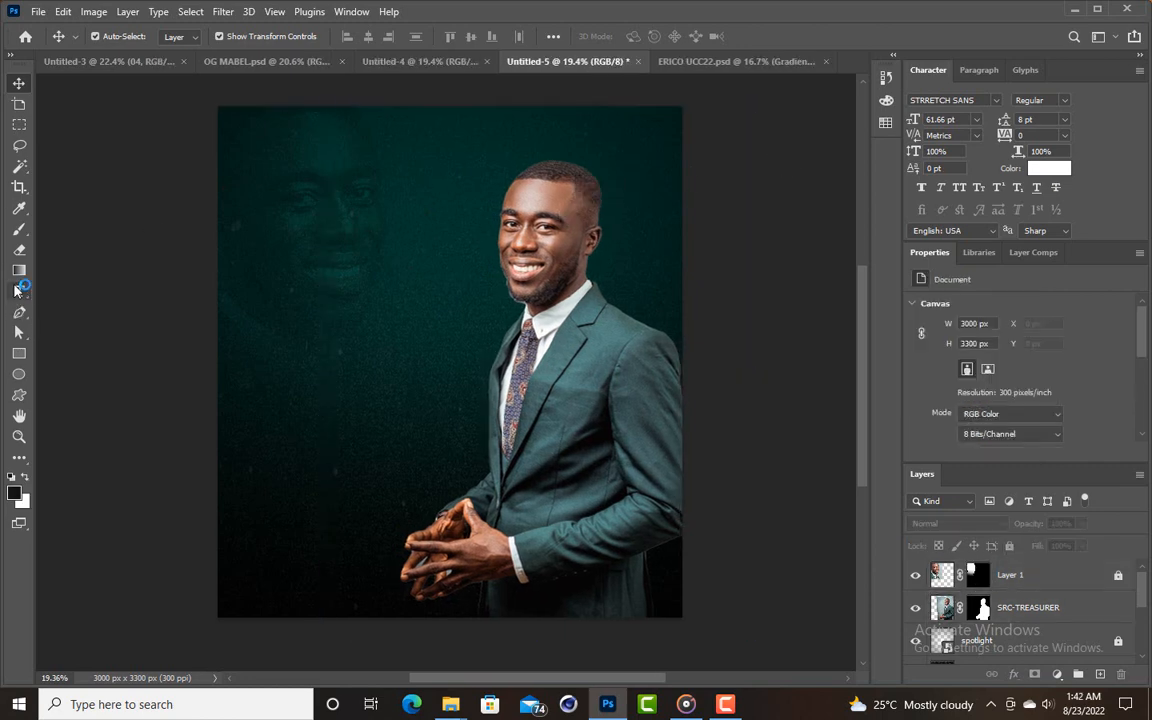
Add the man's name in white capitals on the canvas's left side, using STRRETCH SANS Regular at 61.66 pt.
{"action": "left_click", "coordinate": [20, 291]}
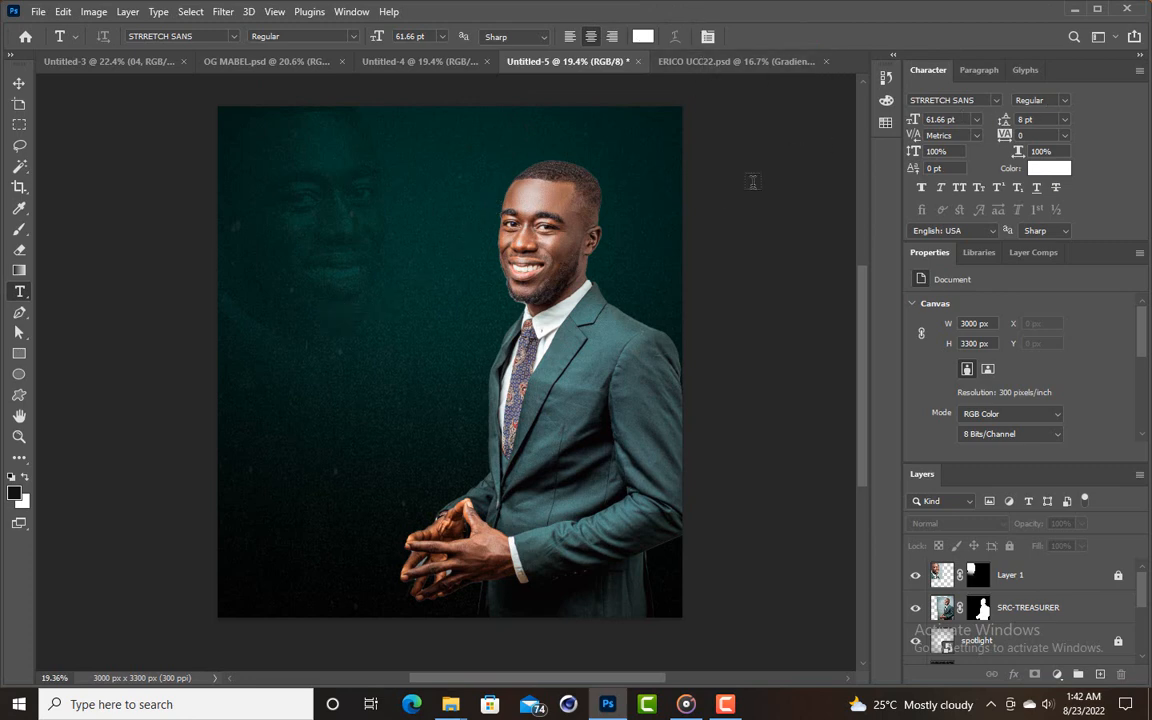
{"action": "left_click", "coordinate": [311, 315]}
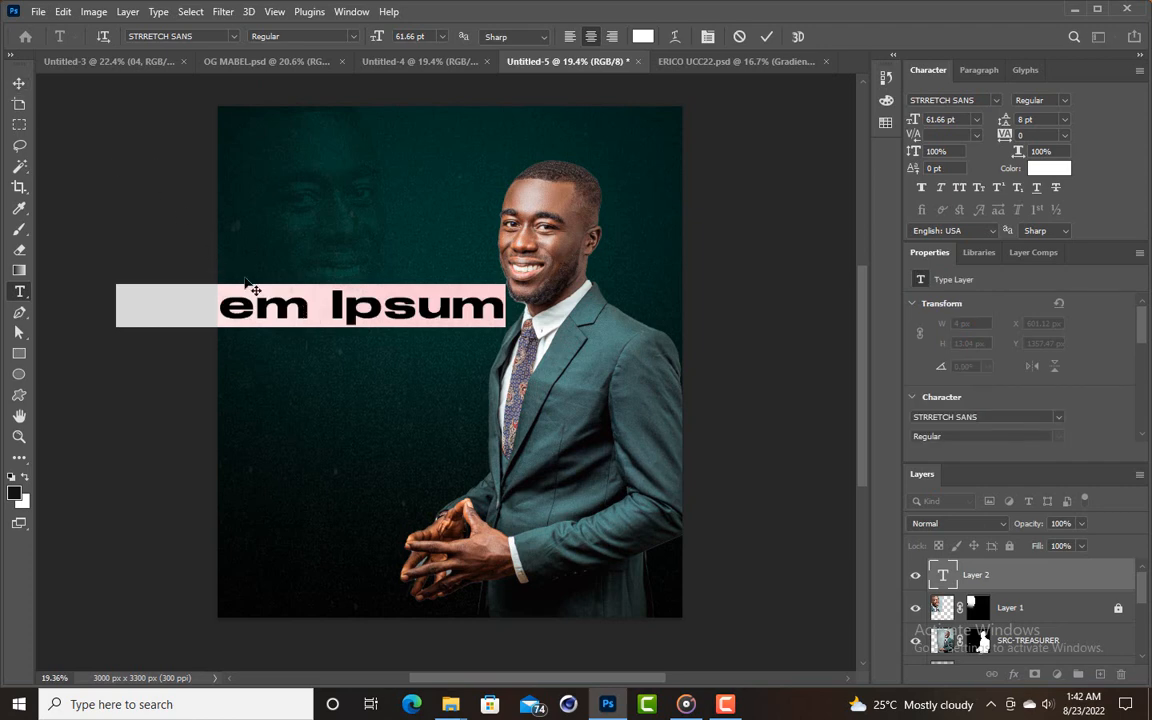
{"action": "type", "text": "eri"}
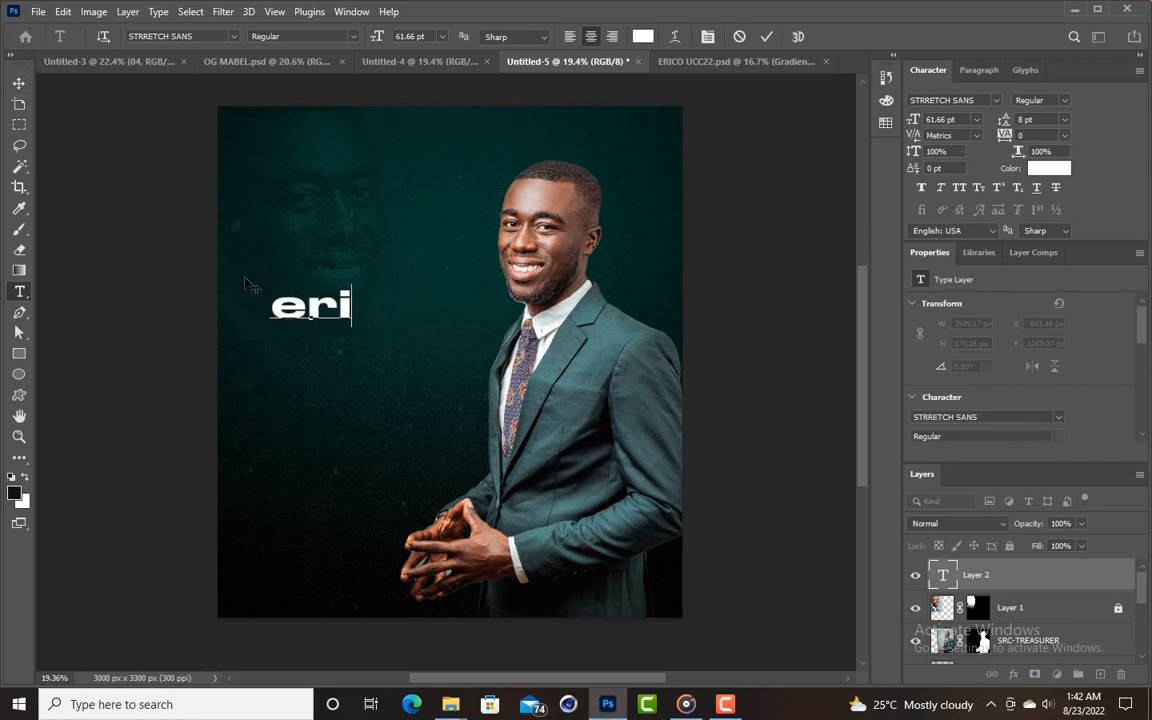
{"action": "key", "text": "BackSpace"}
{"action": "key", "text": "BackSpace"}
{"action": "key", "text": "BackSpace"}
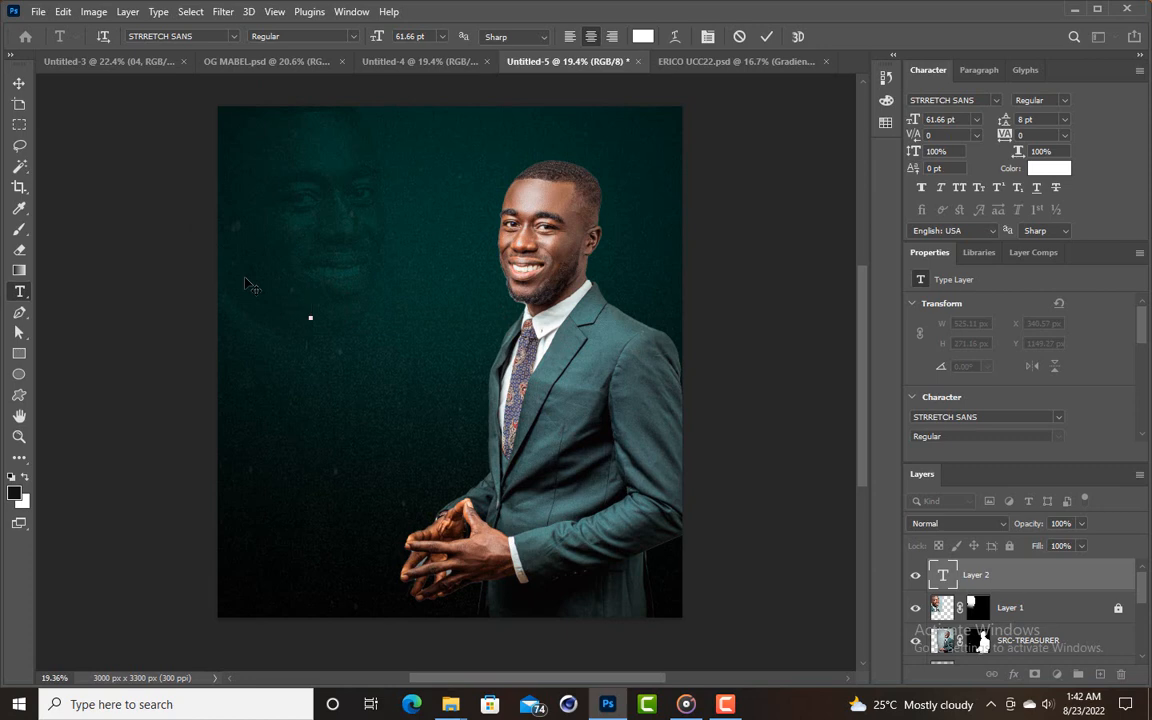
{"action": "type", "text": "ERICO"}
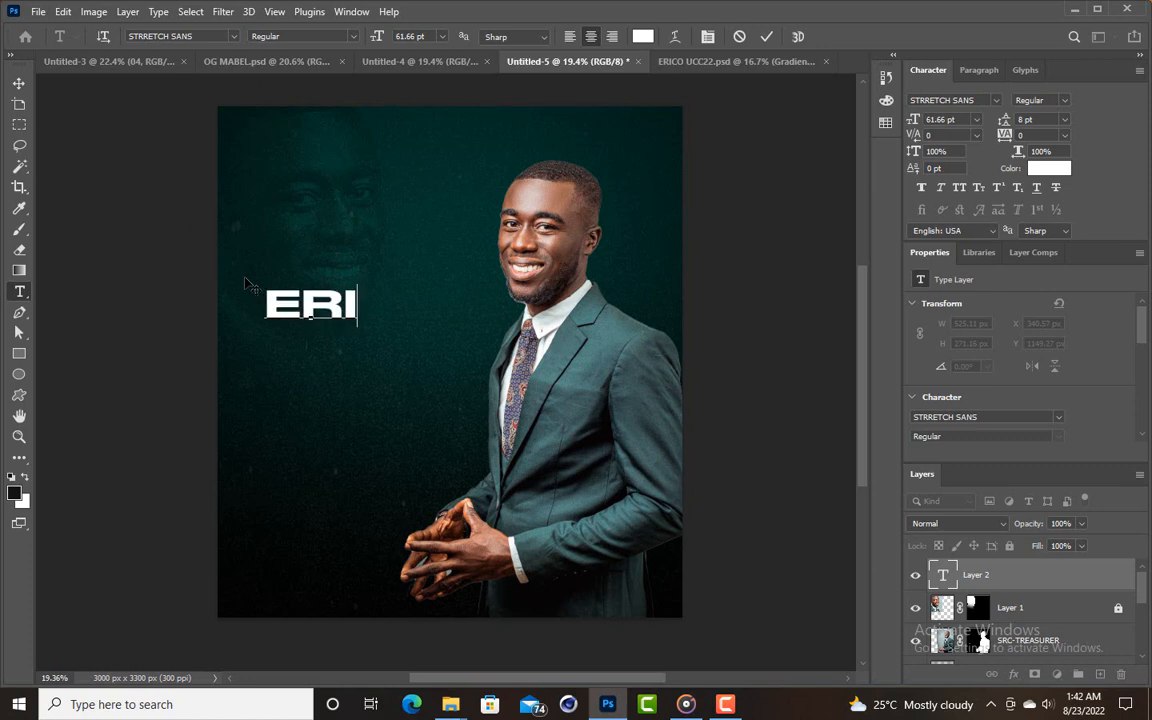
Enlarge the name text to about 84.5 pt and place it beside the man's collar.
{"action": "left_click", "coordinate": [19, 83]}
{"action": "left_click_drag", "start_coordinate": [348, 302], "coordinate": [425, 351]}
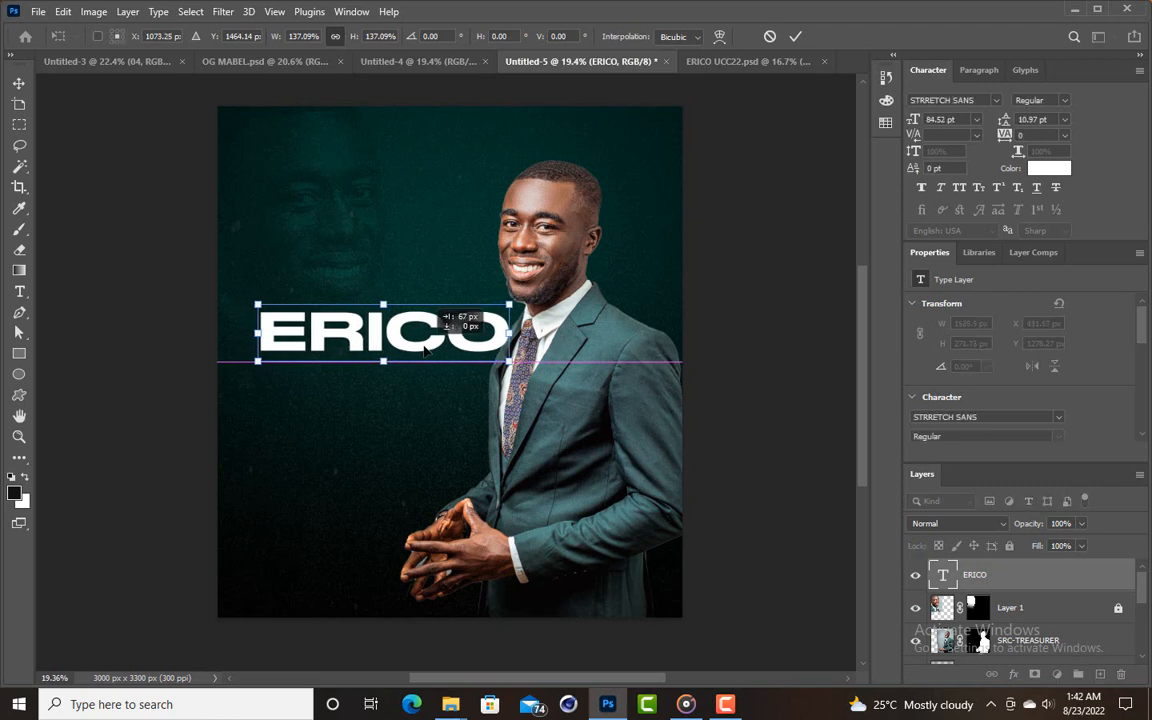
{"action": "left_click", "coordinate": [795, 36]}
{"action": "left_click", "coordinate": [780, 189]}
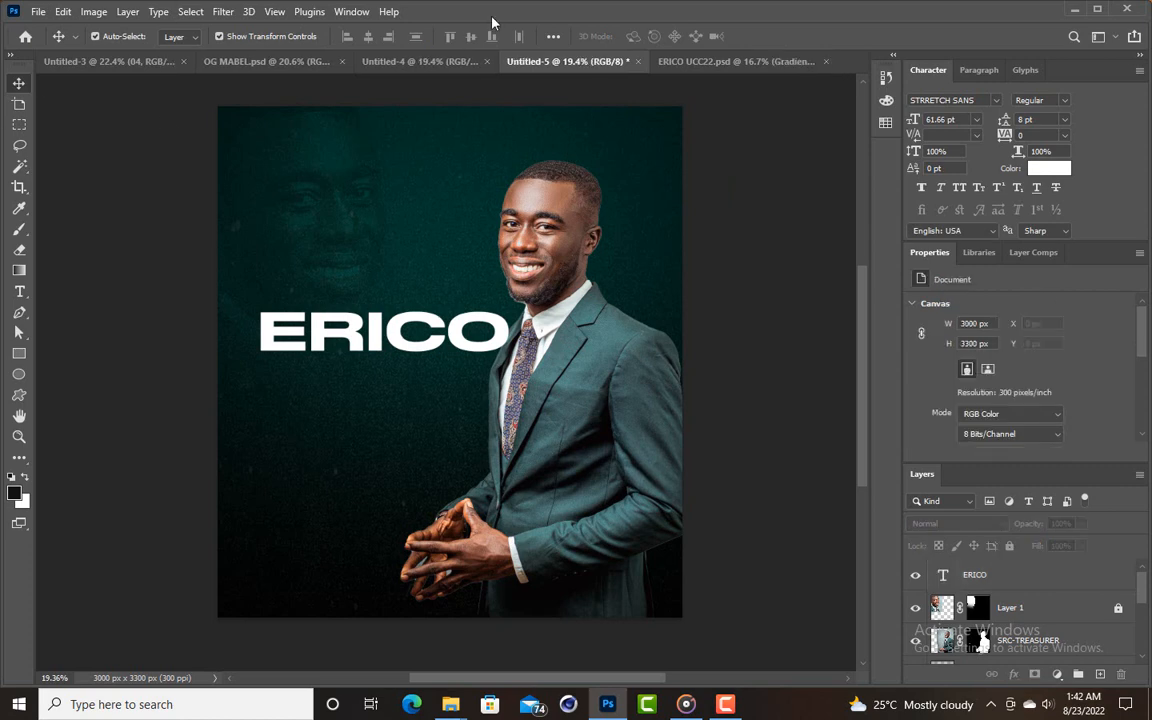
Shift the name text down and left to about X 196 px, Y 1351 px.
{"action": "left_click_drag", "start_coordinate": [456, 329], "coordinate": [400, 362]}
{"action": "left_click", "coordinate": [632, 262]}
{"action": "left_click", "coordinate": [380, 240]}
{"action": "left_click", "coordinate": [738, 255]}
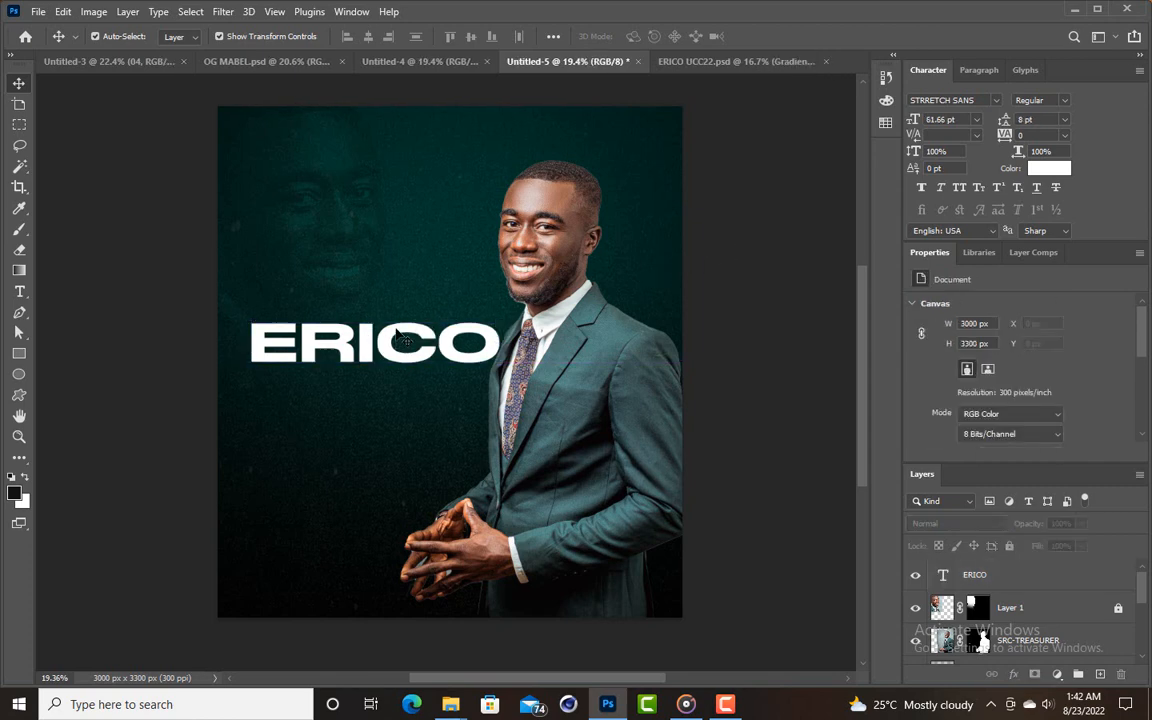
{"action": "left_click", "coordinate": [398, 335]}
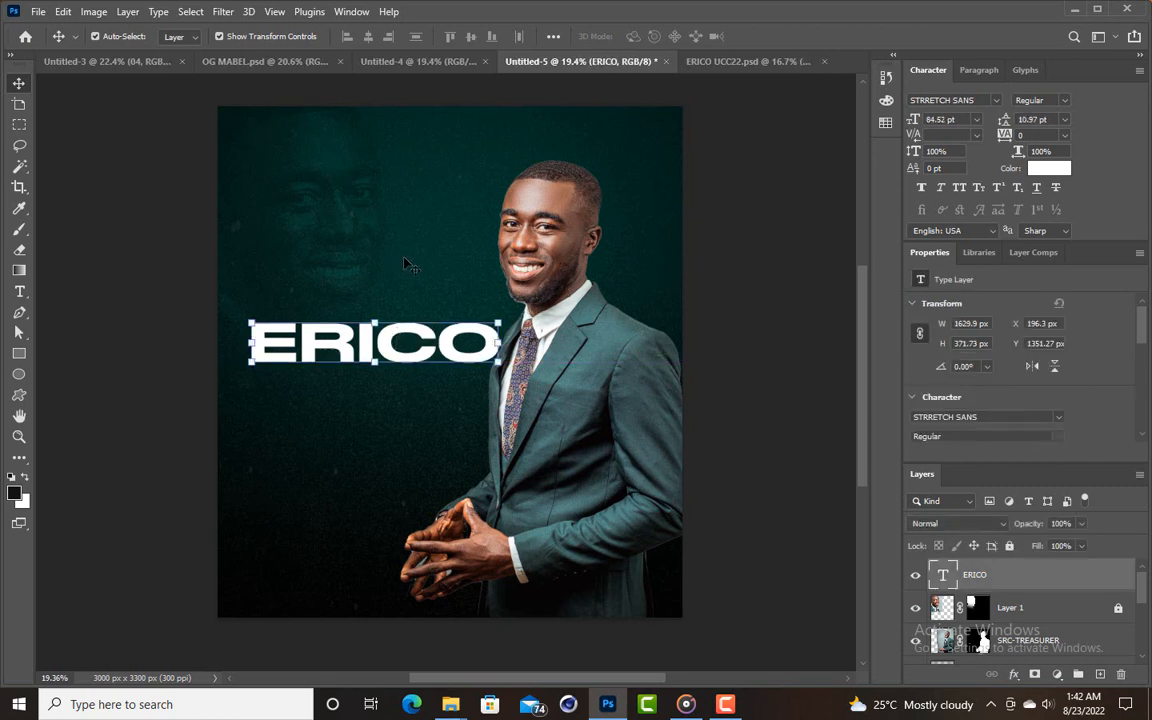
{"action": "left_click", "coordinate": [726, 235]}
Place a duplicate of the name text layer directly beneath the original and lock the original.
{"action": "left_click", "coordinate": [416, 330]}
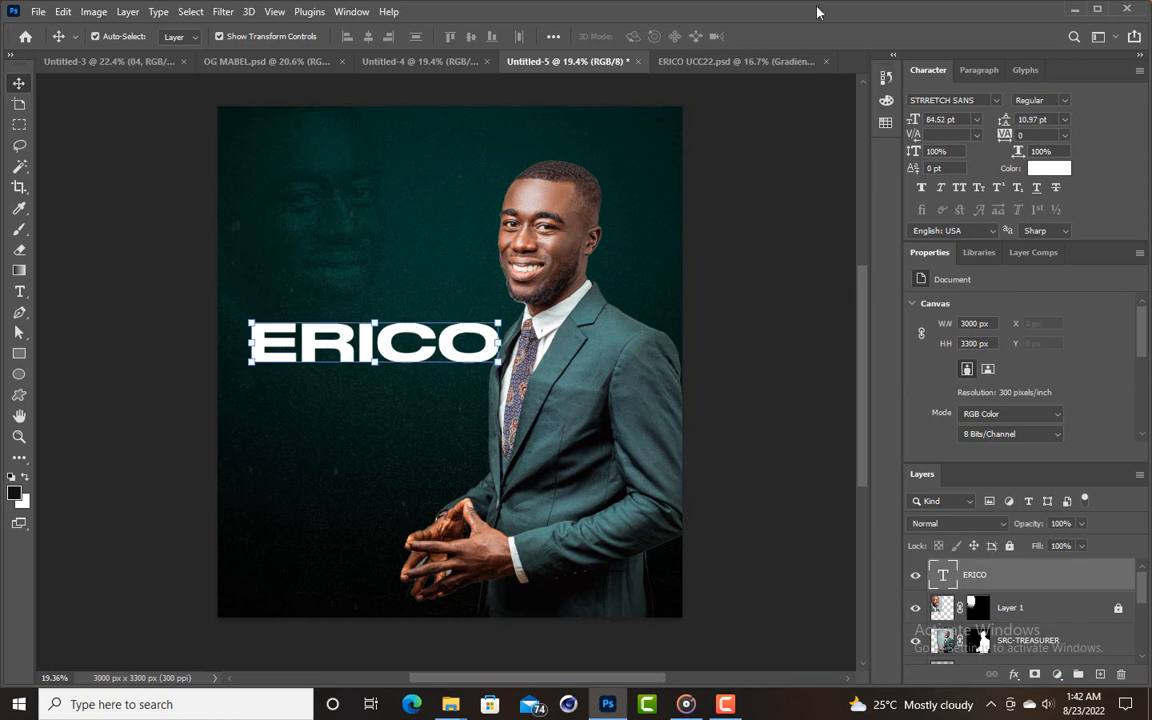
{"action": "key", "text": "ctrl"}
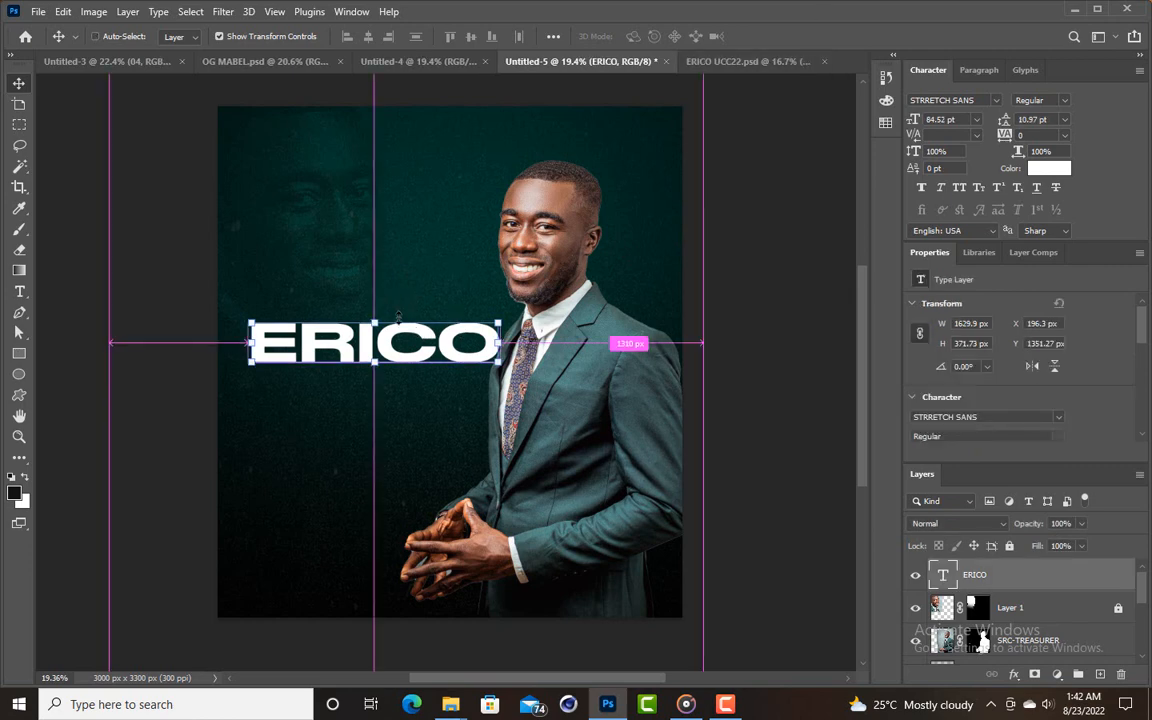
{"action": "key", "text": "ctrl+j"}
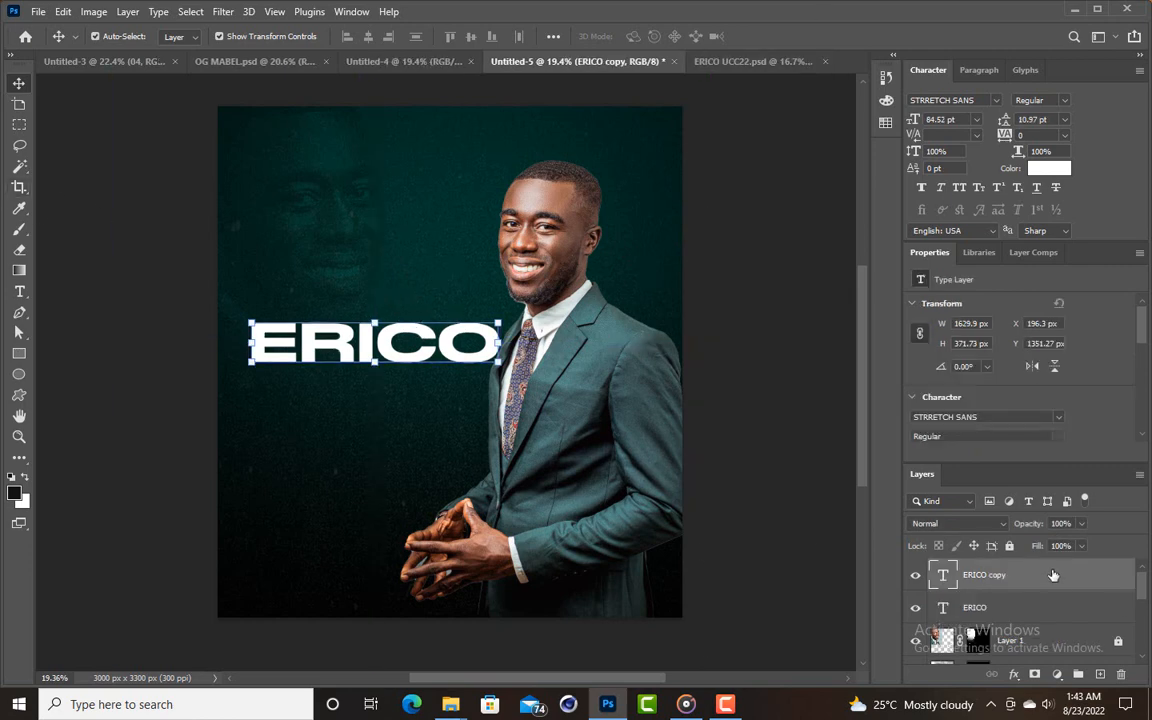
{"action": "left_click_drag", "start_coordinate": [1058, 604], "coordinate": [1055, 612]}
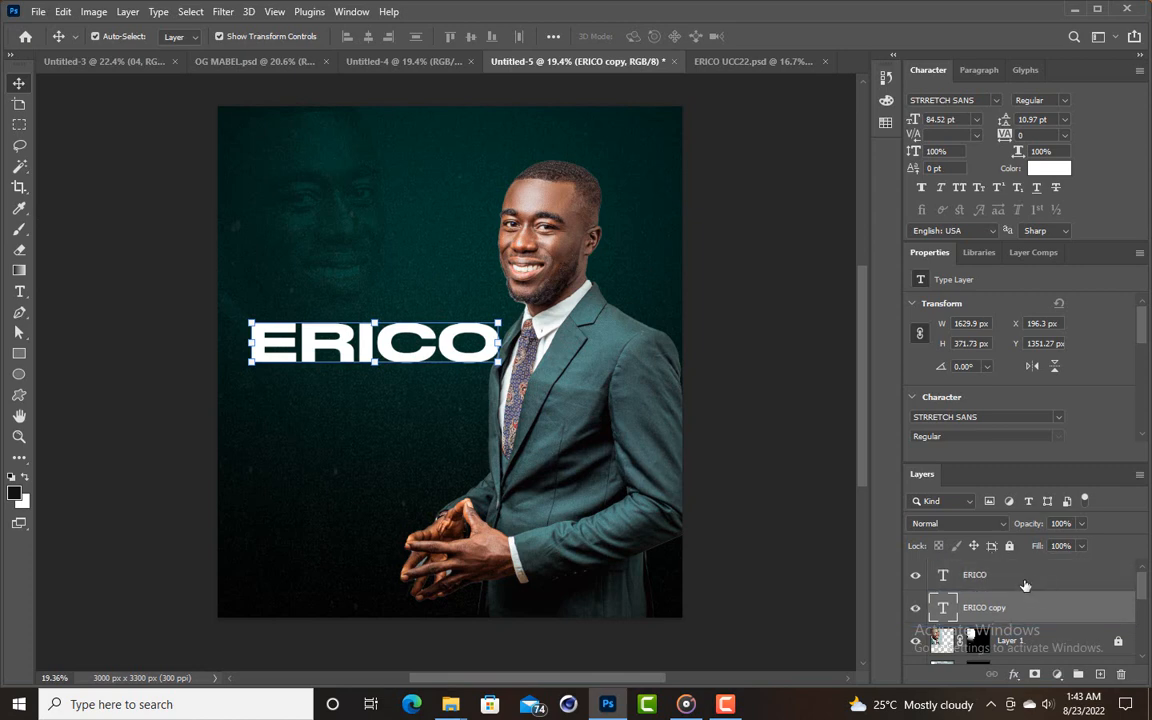
{"action": "left_click", "coordinate": [1018, 570]}
{"action": "left_click", "coordinate": [1013, 547]}
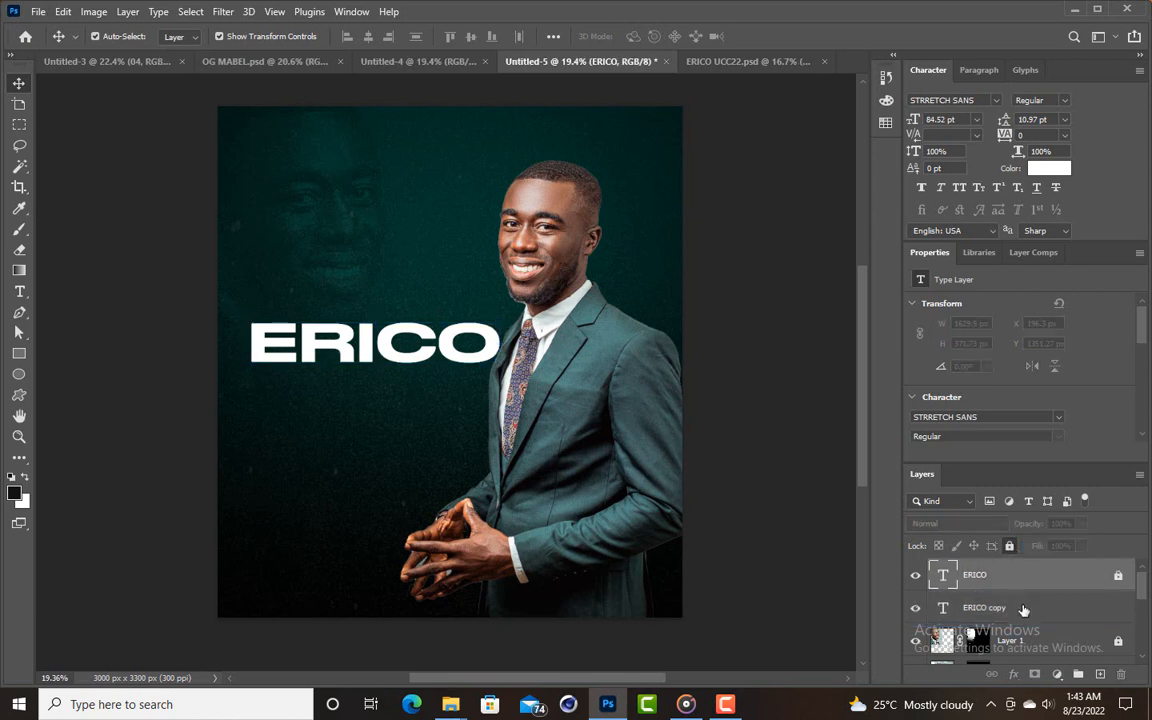
Scale the duplicate name text beneath the original down to about 81.84 pt.
{"action": "left_click", "coordinate": [1024, 610]}
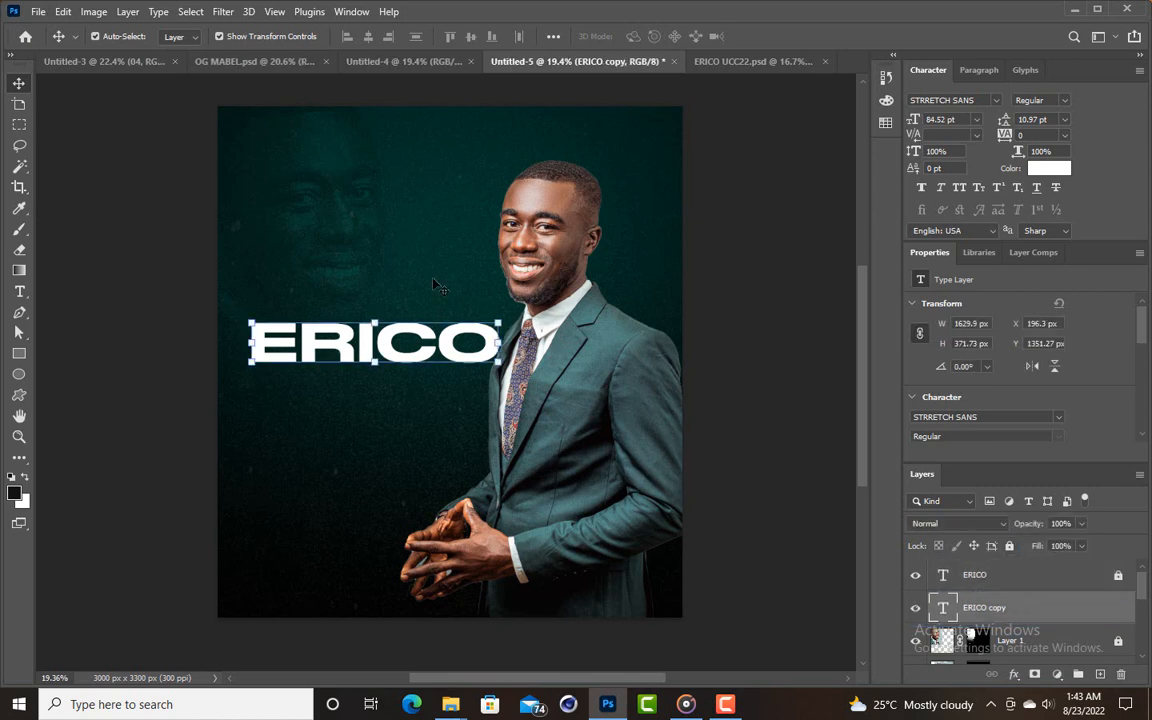
{"action": "left_click_drag", "start_coordinate": [499, 321], "coordinate": [501, 316]}
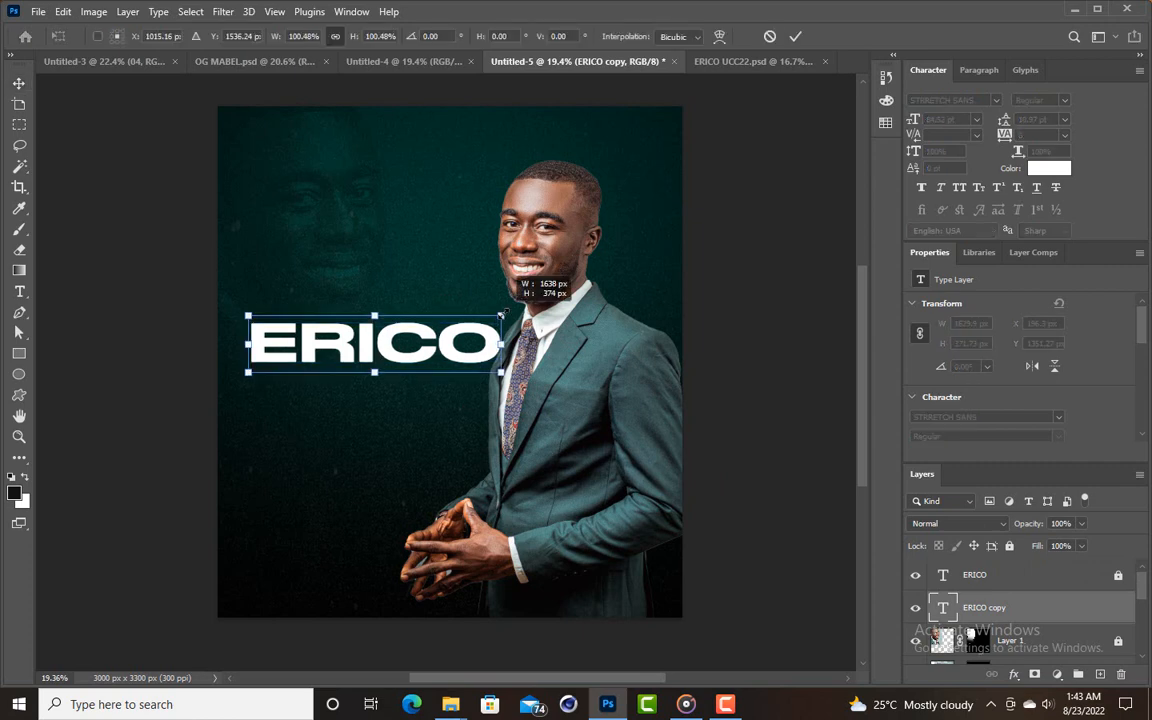
{"action": "left_click_drag", "start_coordinate": [501, 316], "coordinate": [501, 316]}
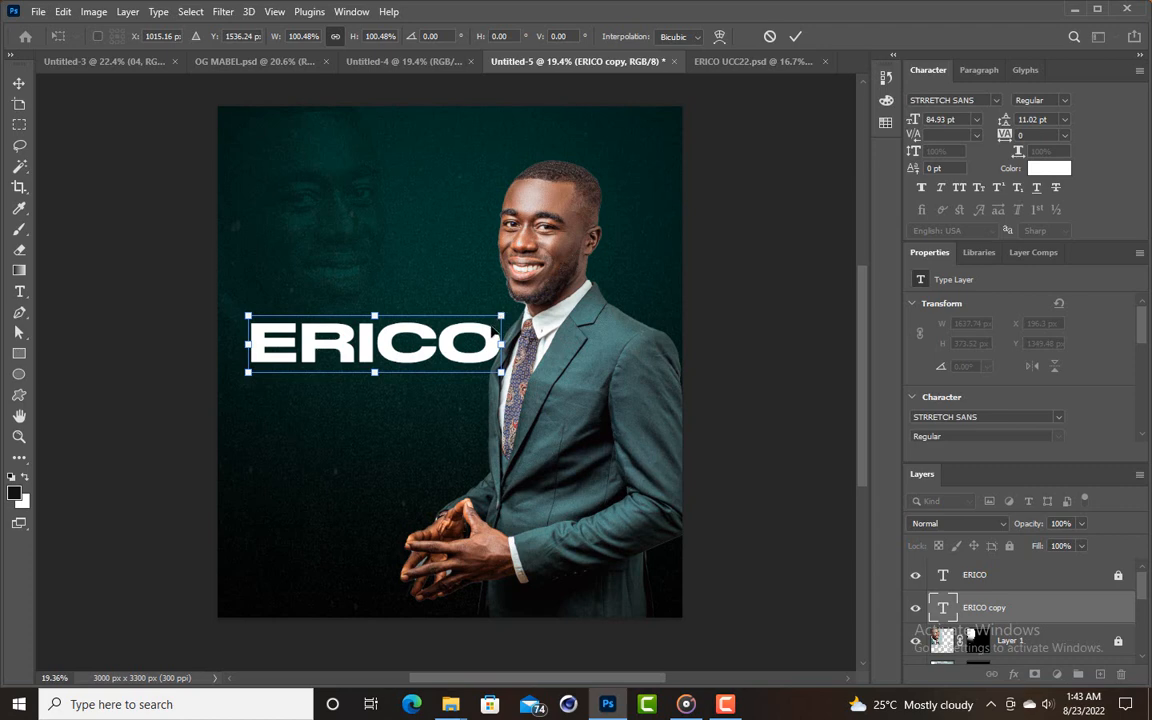
{"action": "left_click_drag", "start_coordinate": [501, 316], "coordinate": [497, 315]}
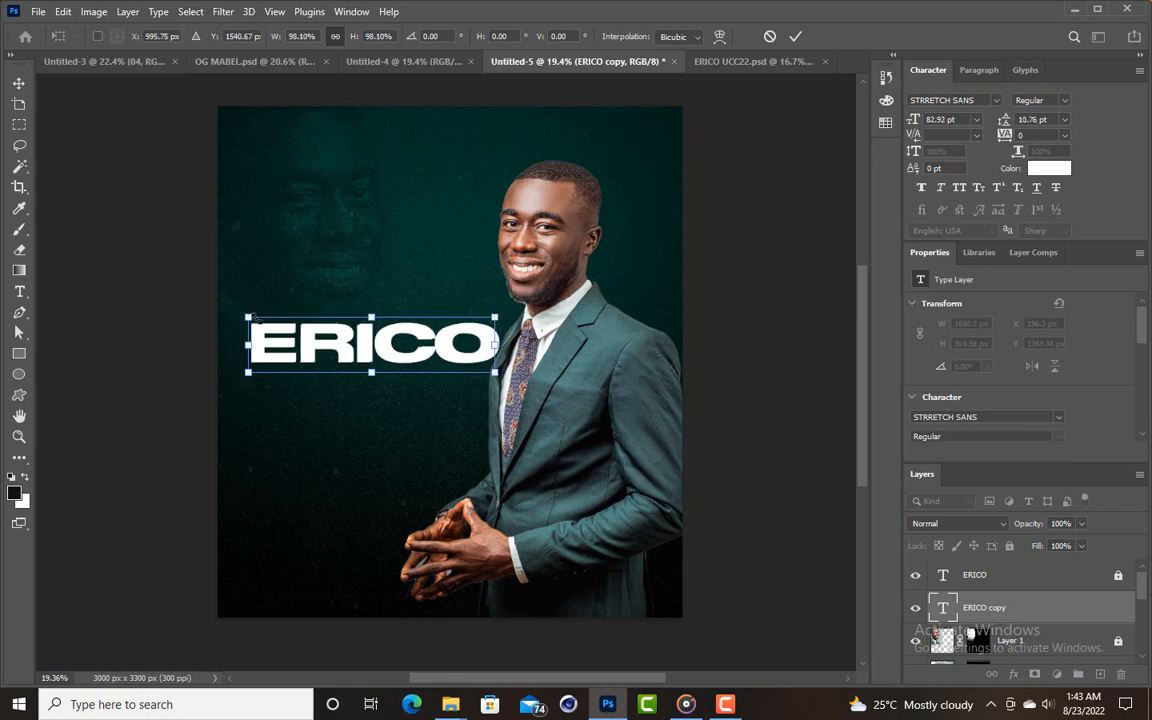
{"action": "left_click_drag", "start_coordinate": [254, 316], "coordinate": [255, 318]}
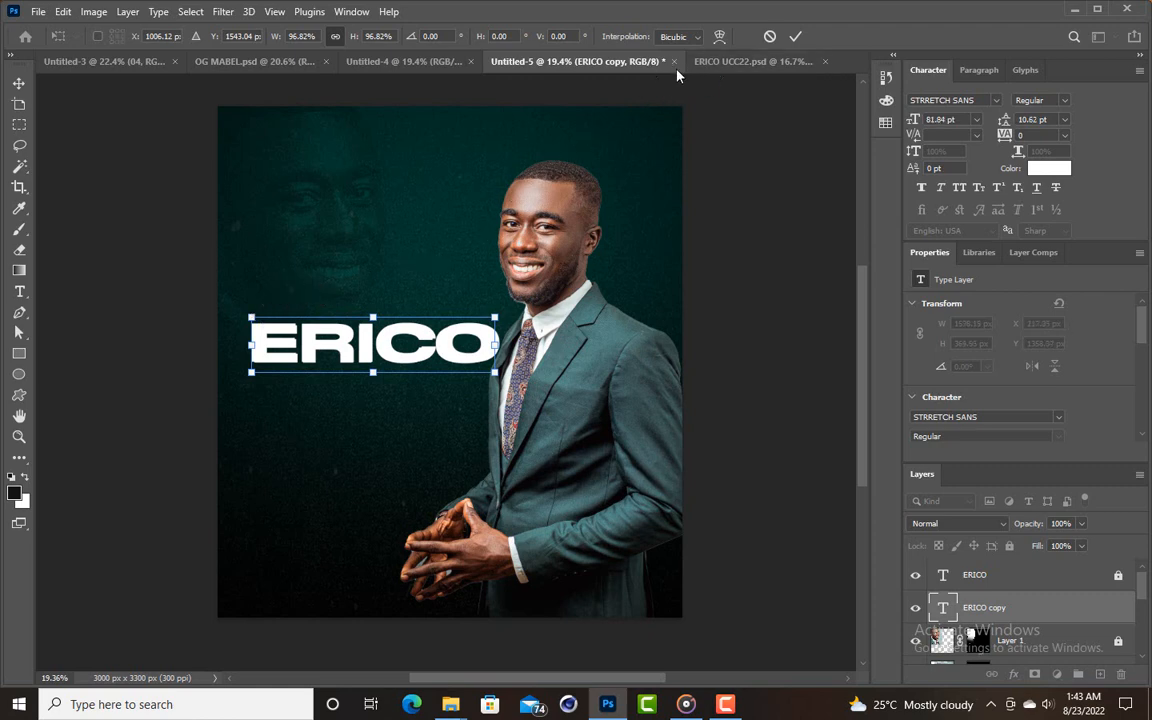
{"action": "left_click", "coordinate": [795, 37]}
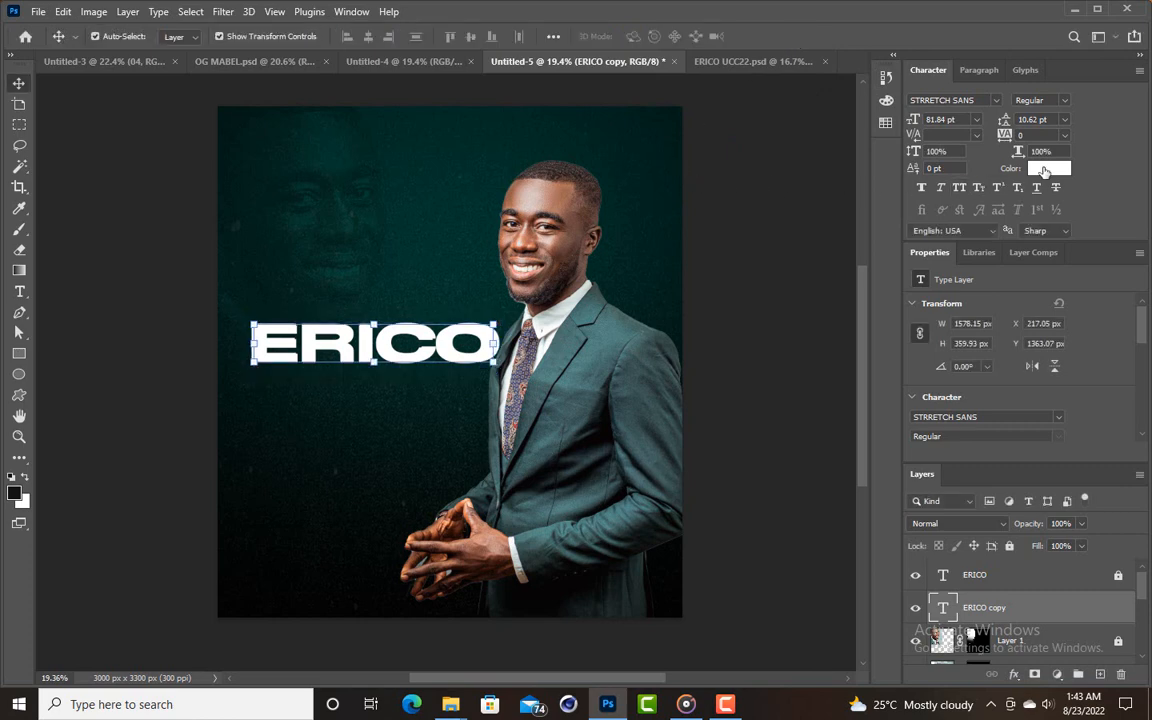
Recolour the duplicate name text to orange-yellow ffb400.
{"action": "left_click", "coordinate": [1043, 170]}
{"action": "left_click", "coordinate": [950, 384]}
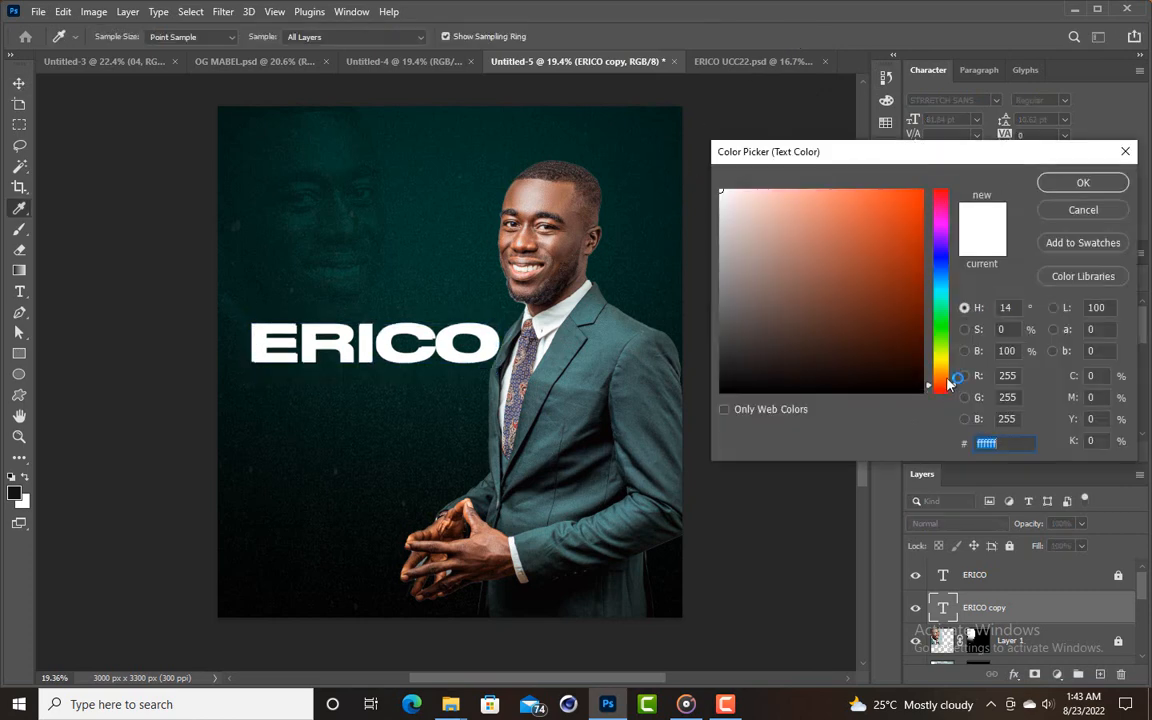
{"action": "mouse_move", "coordinate": [950, 384]}
{"action": "left_mouse_down"}
{"action": "mouse_move", "coordinate": [950, 362]}
{"action": "mouse_move", "coordinate": [950, 373]}
{"action": "left_mouse_up"}
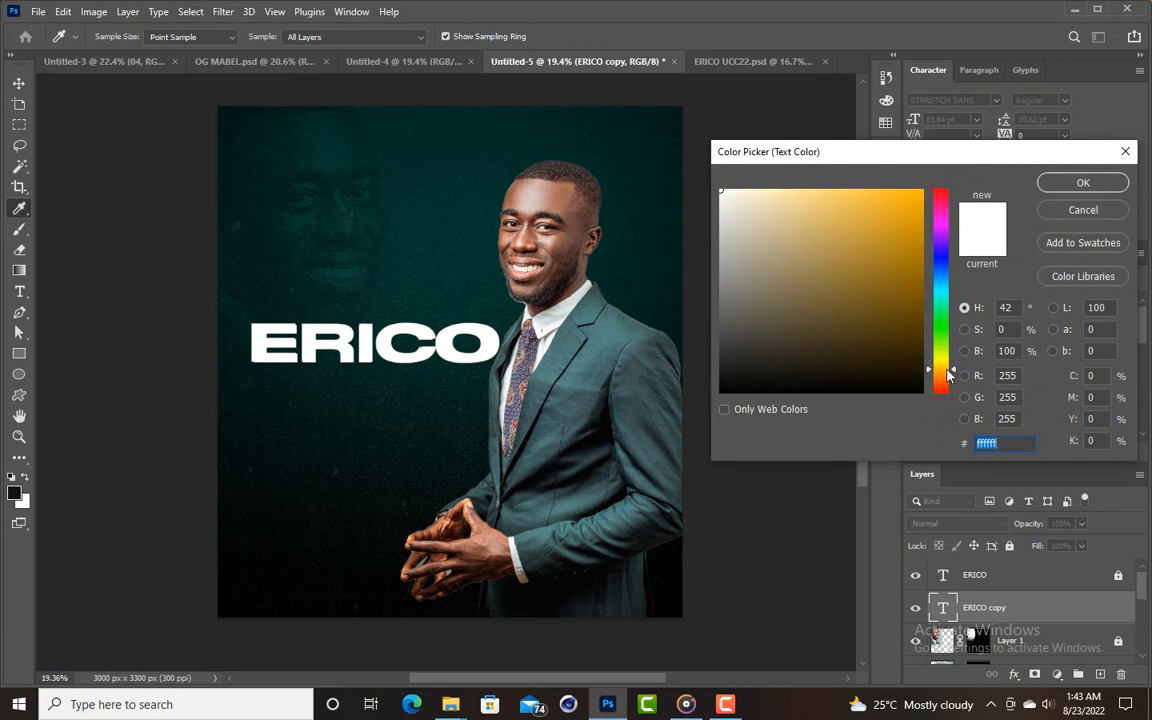
{"action": "left_click", "coordinate": [921, 190]}
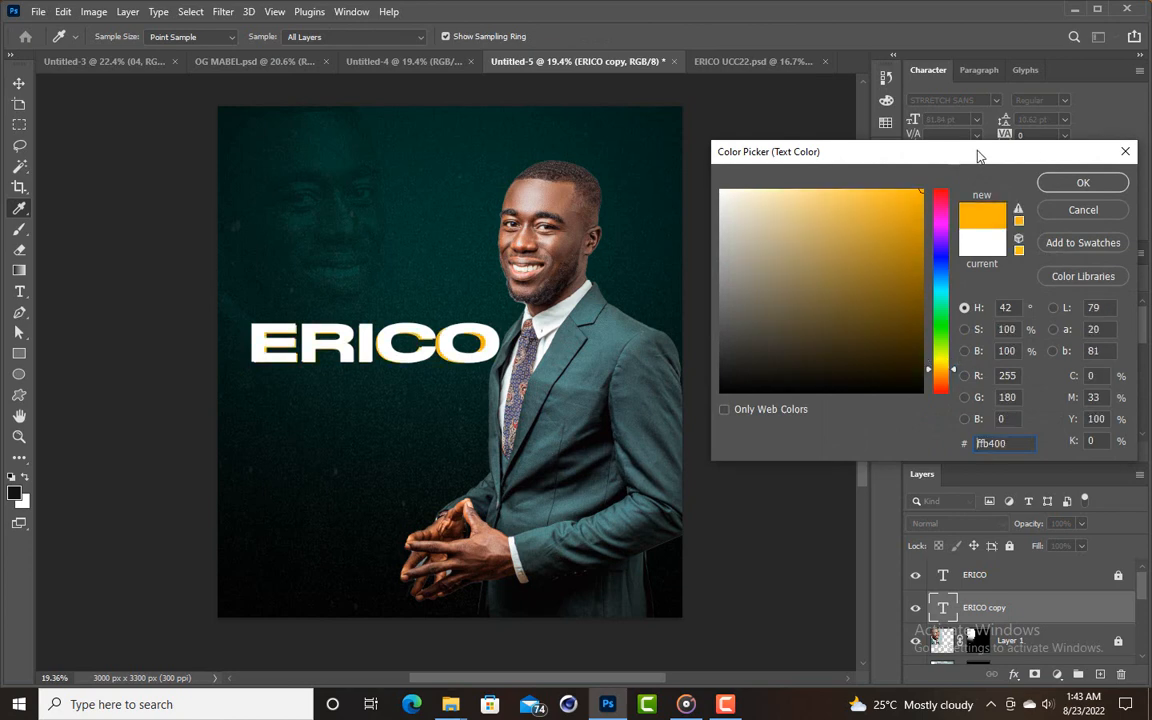
{"action": "left_click", "coordinate": [1081, 183]}
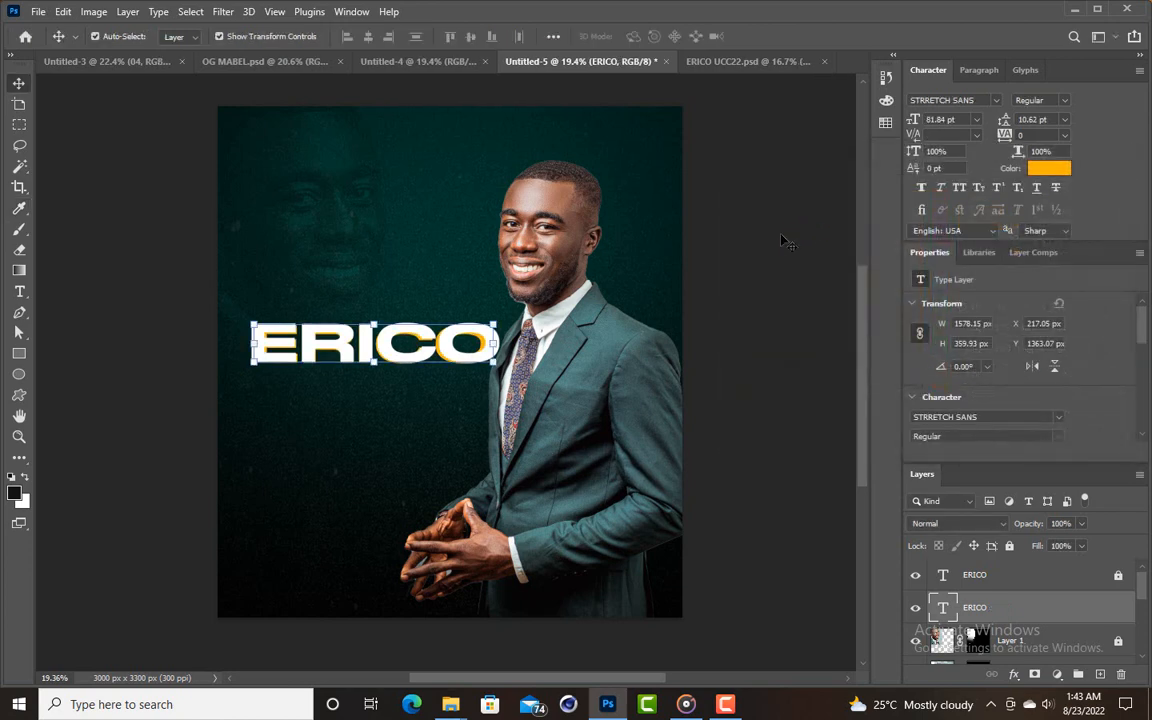
{"action": "left_click", "coordinate": [600, 307]}
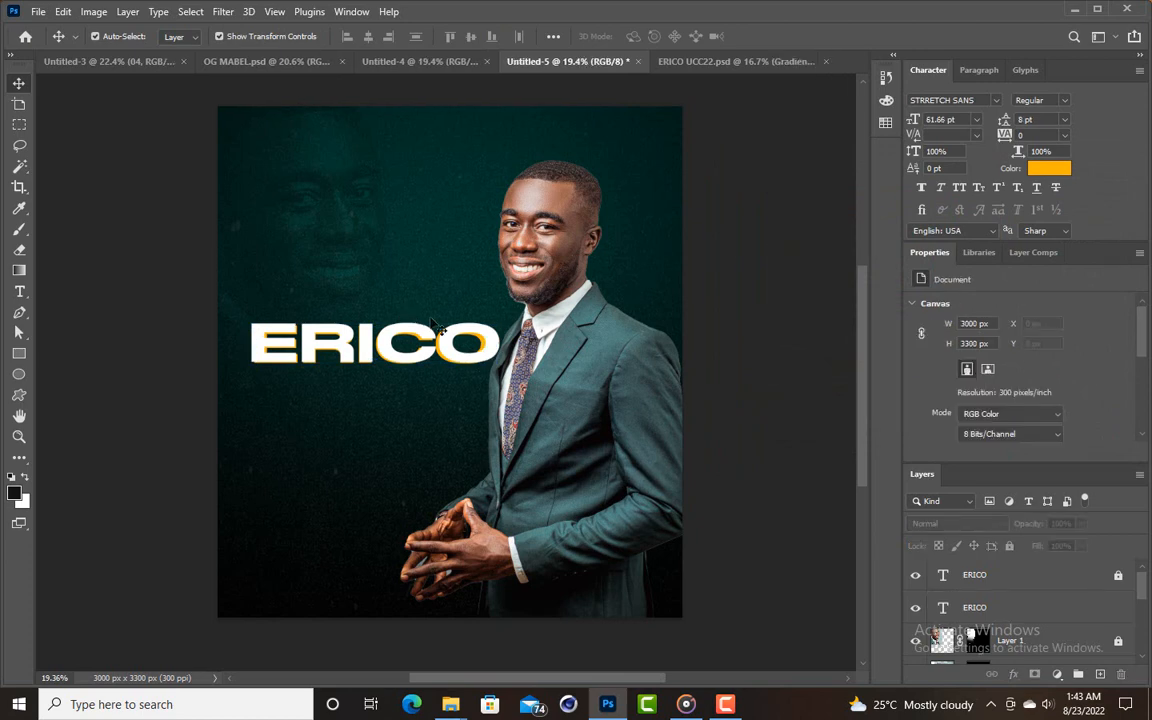
Enlarge the orange name text to about 82.6 pt so it edges out evenly behind the white name.
{"action": "left_click", "coordinate": [436, 322]}
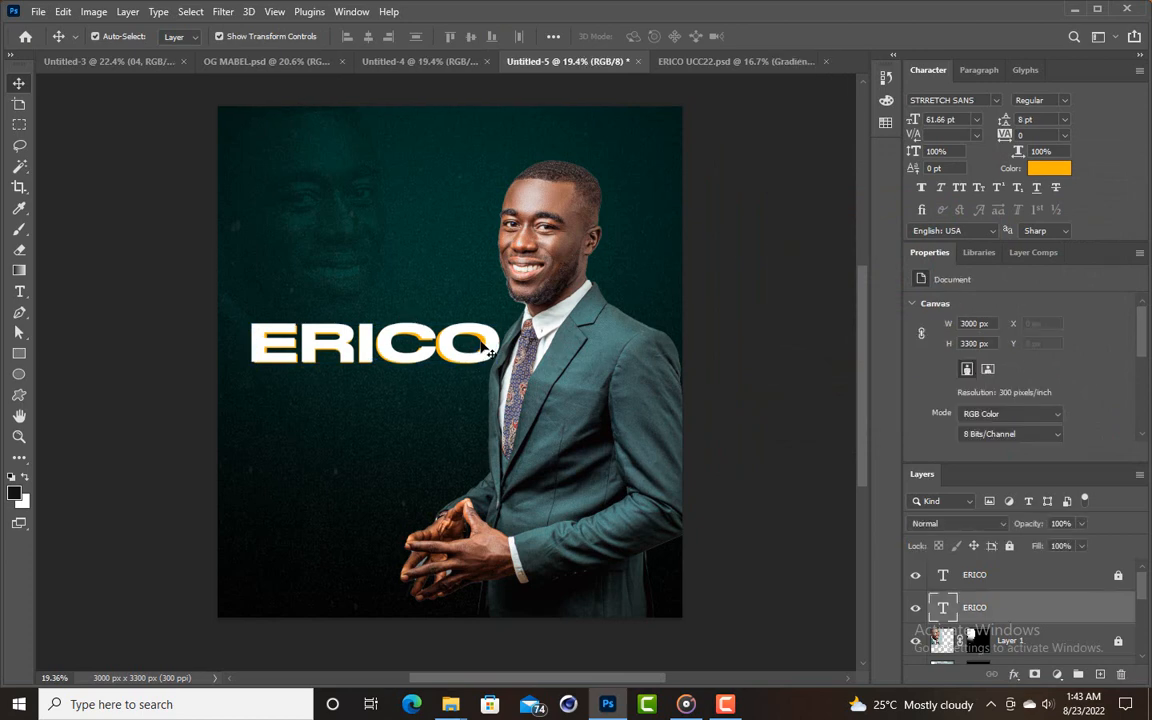
{"action": "left_click_drag", "start_coordinate": [497, 321], "coordinate": [498, 312]}
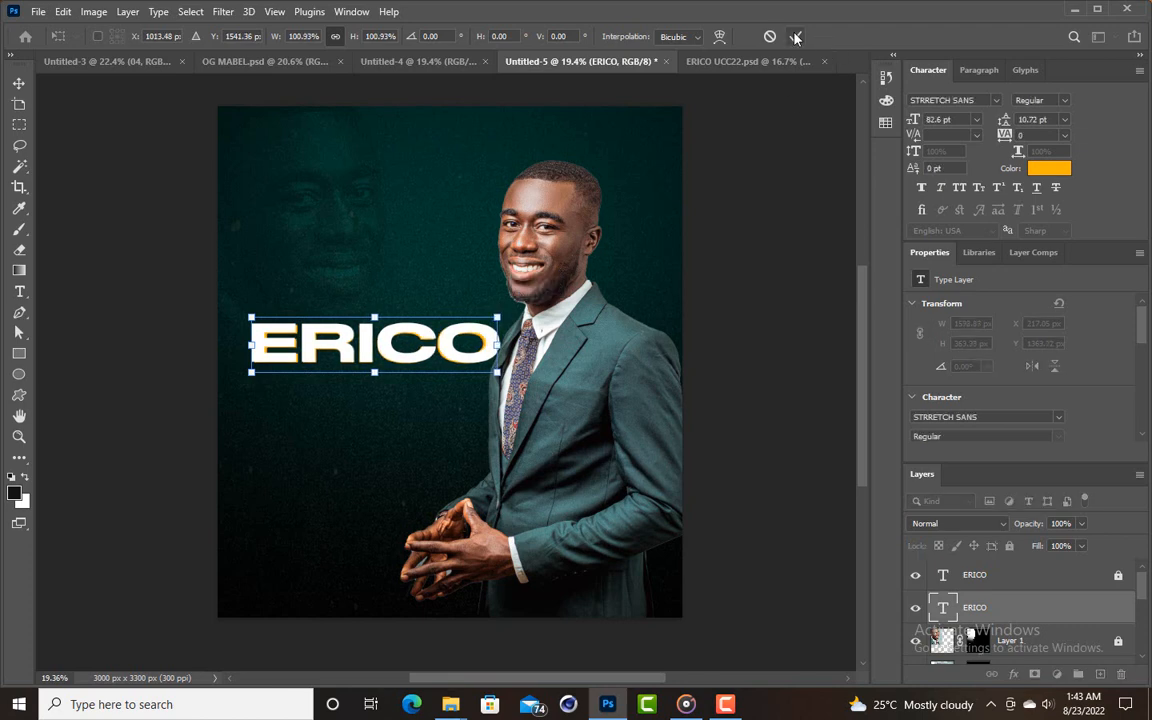
{"action": "left_click", "coordinate": [795, 36]}
{"action": "left_click", "coordinate": [358, 98]}
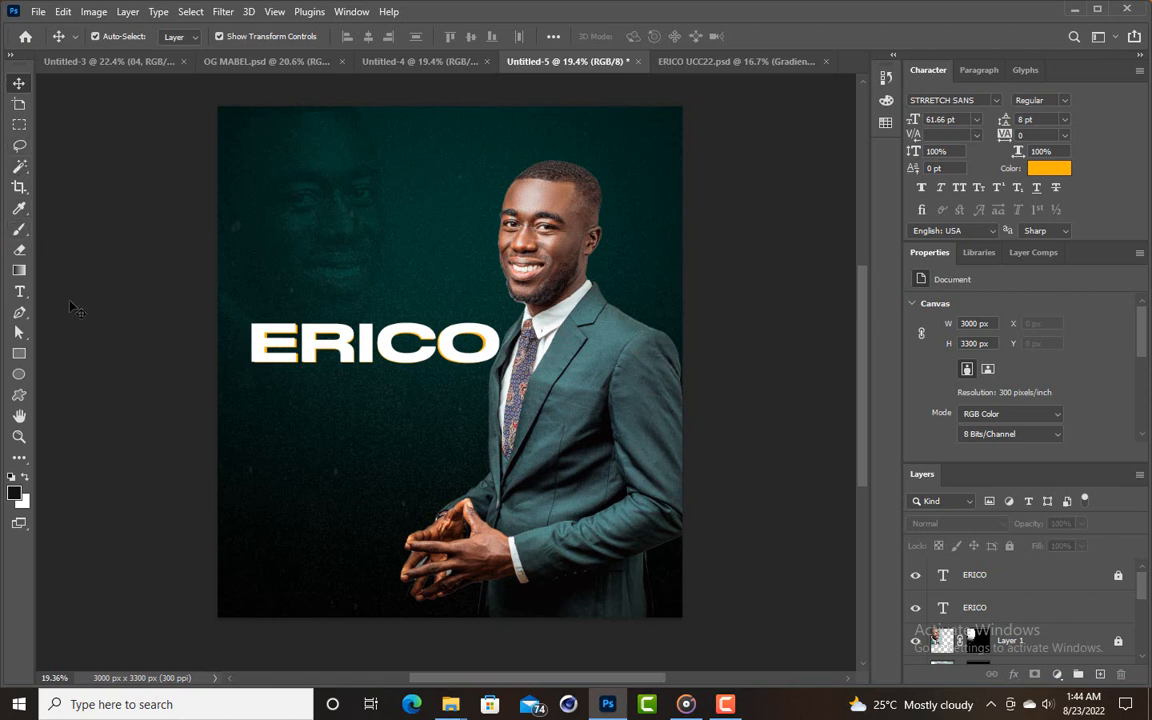
Draw a near-black rectangle about 1603 by 250 px under the name and place it at about X 213 px, Y 1713 px.
{"action": "left_click", "coordinate": [19, 353]}
{"action": "left_click_drag", "start_coordinate": [251, 376], "coordinate": [497, 413]}
{"action": "left_click", "coordinate": [24, 82]}
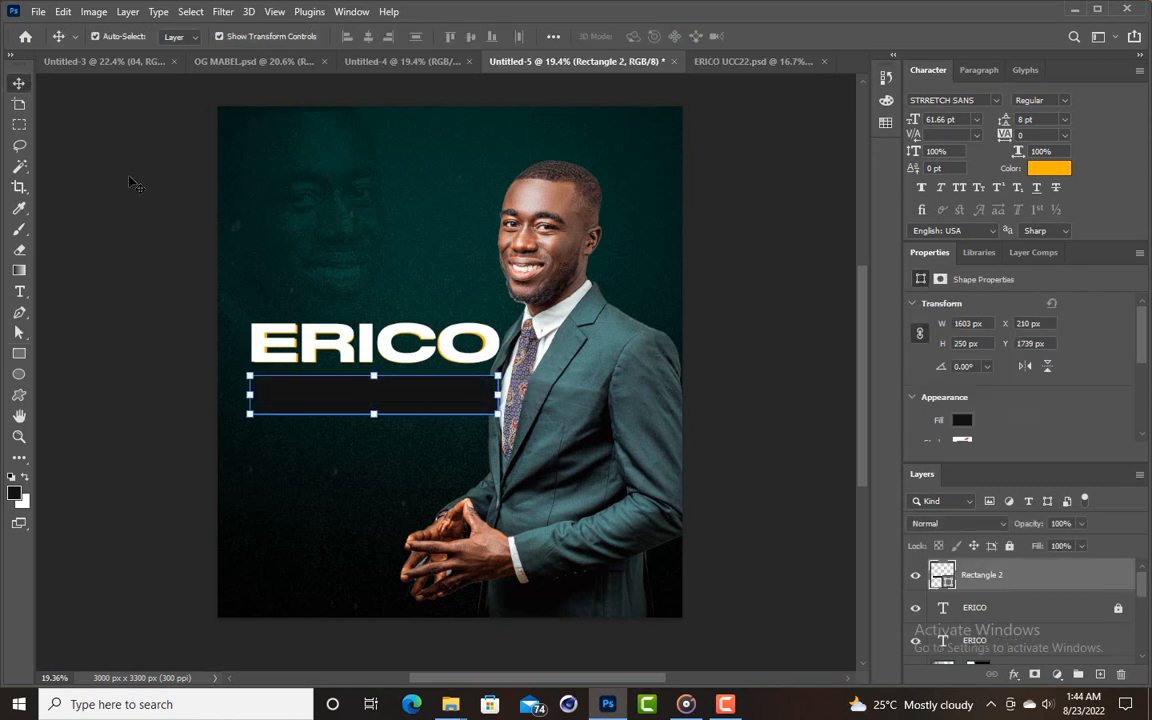
{"action": "left_click_drag", "start_coordinate": [417, 408], "coordinate": [419, 396]}
{"action": "left_click", "coordinate": [740, 275]}
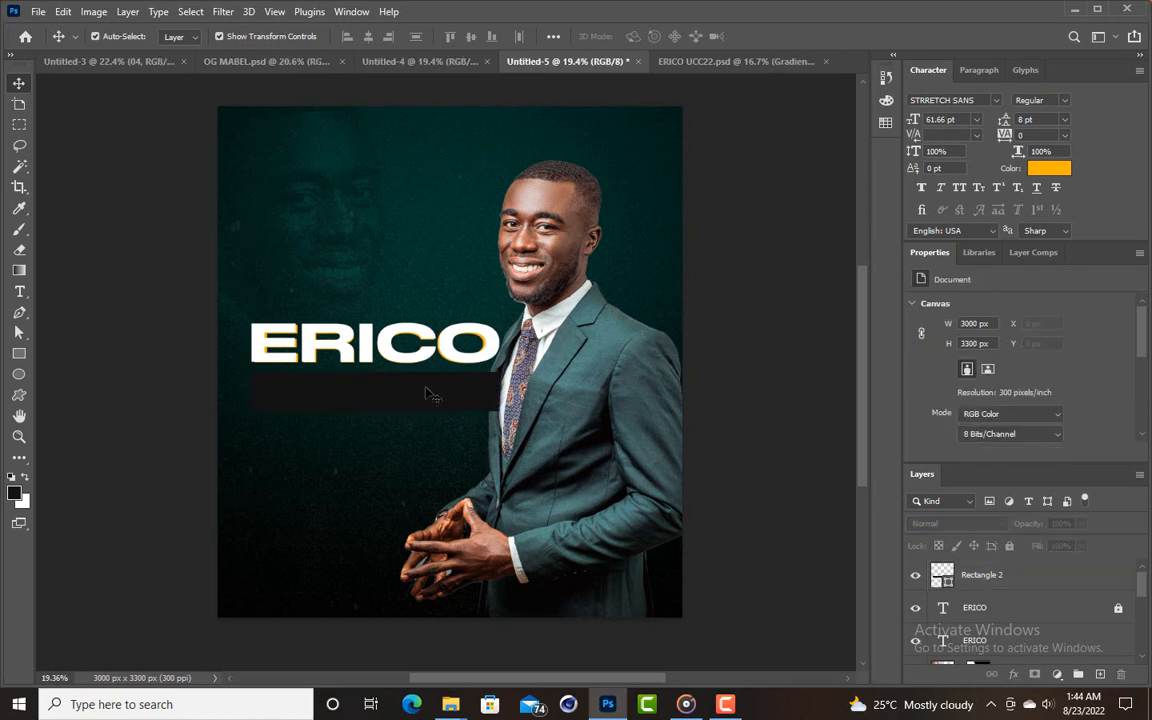
Duplicate the dark rectangle, offset the copy to about X 238 px, Y 1775 px, and fill it with the recent orange.
{"action": "left_click", "coordinate": [428, 397]}
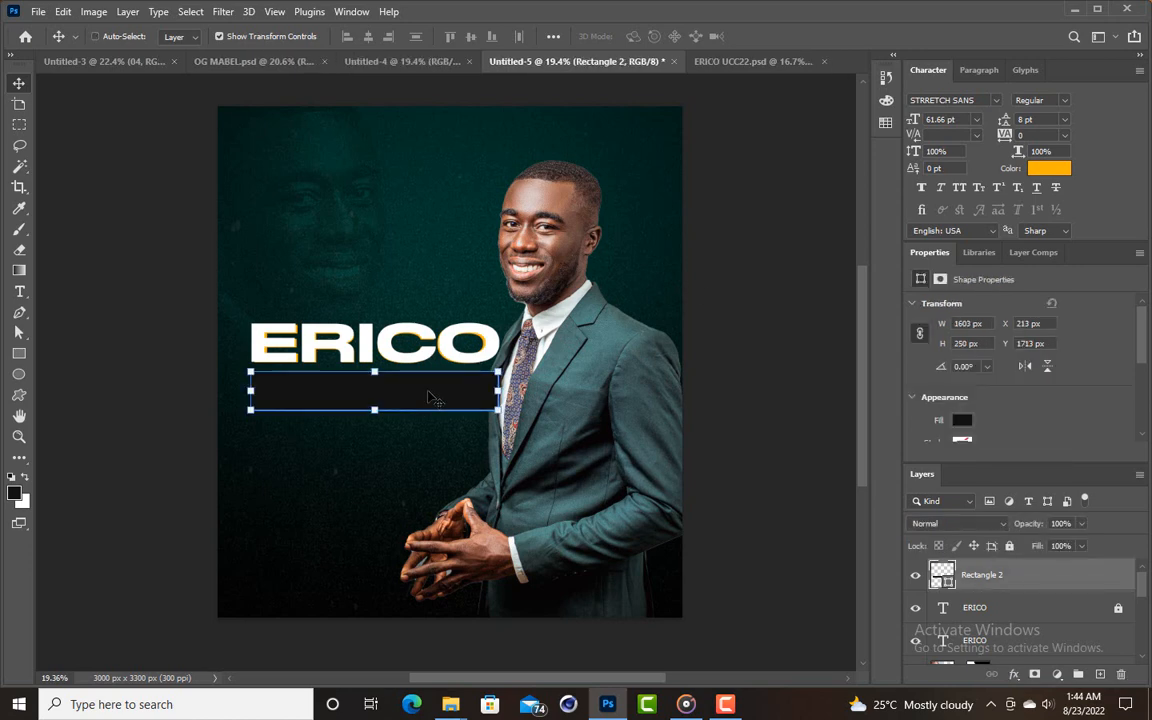
{"action": "key", "text": "ctrl+j"}
{"action": "left_click_drag", "start_coordinate": [428, 395], "coordinate": [433, 406]}
{"action": "left_click", "coordinate": [962, 420]}
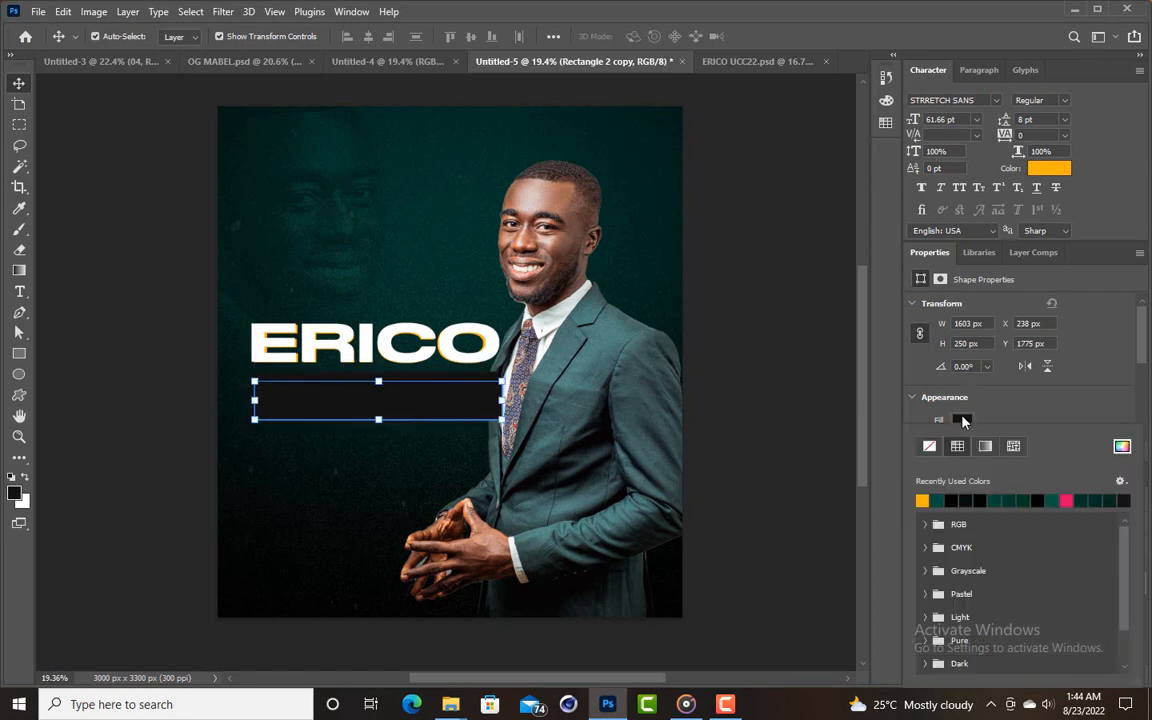
{"action": "left_click", "coordinate": [924, 501]}
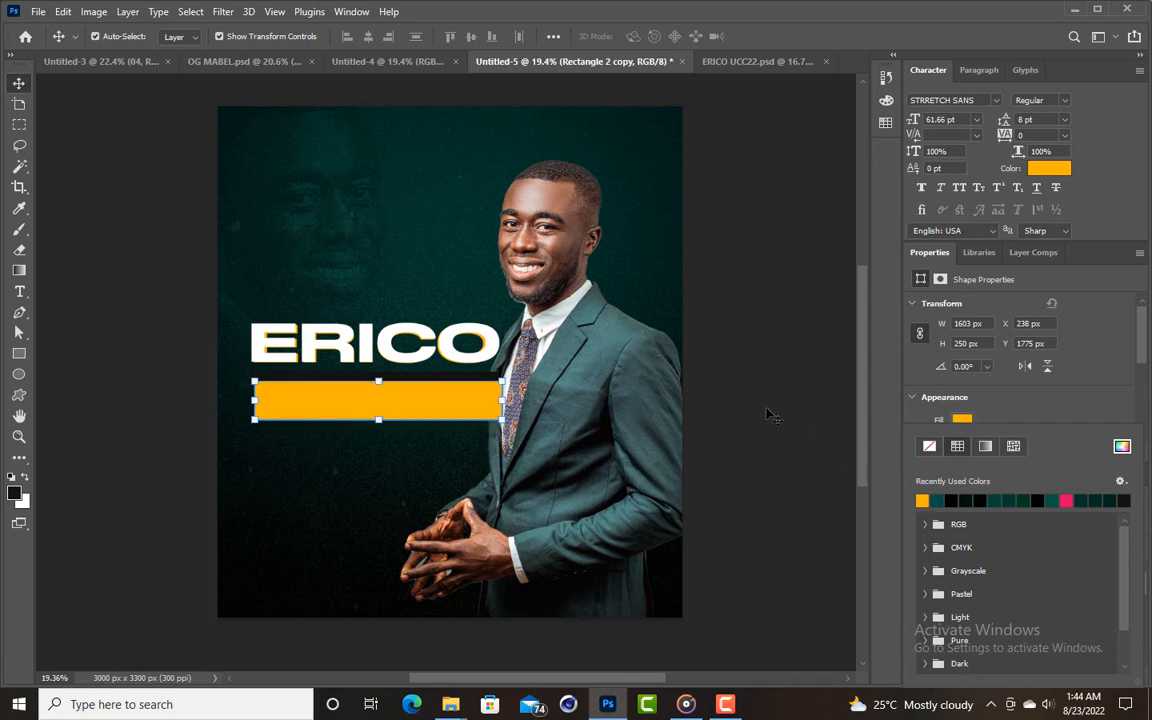
{"action": "left_click", "coordinate": [769, 414]}
Move the orange rectangle's layer beneath the dark one and nudge it up to about Y 1745 px.
{"action": "left_click_drag", "start_coordinate": [988, 577], "coordinate": [986, 612]}
{"action": "left_click", "coordinate": [761, 463]}
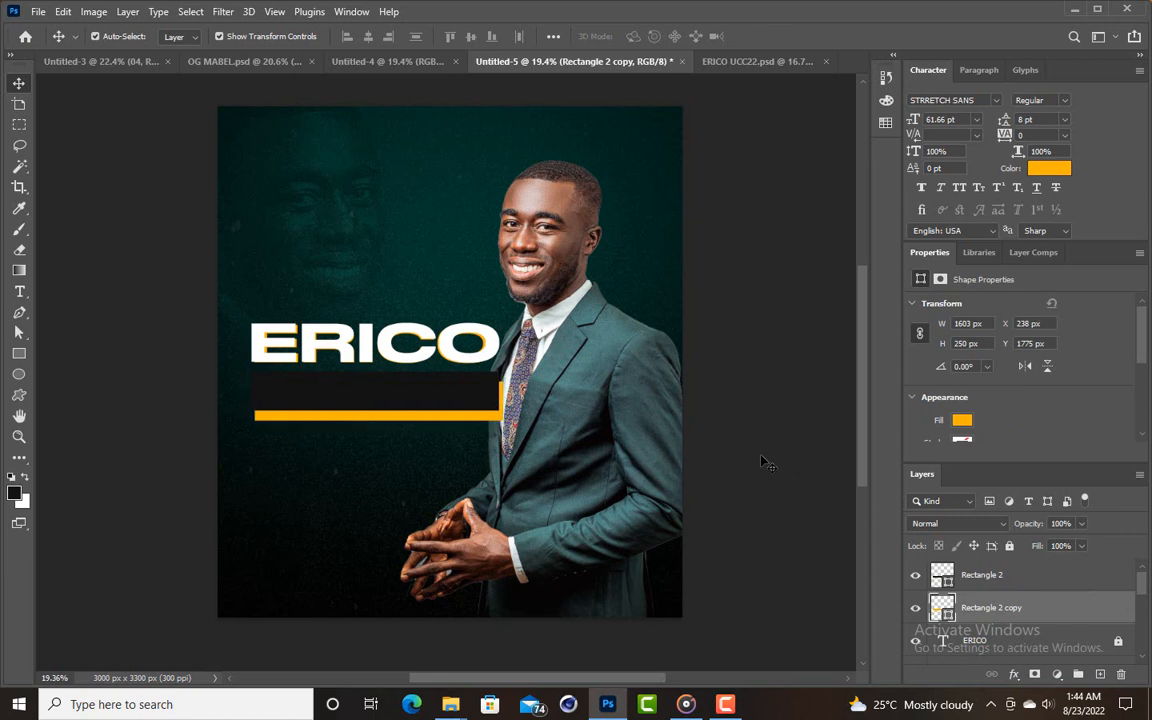
{"action": "left_click", "coordinate": [472, 415]}
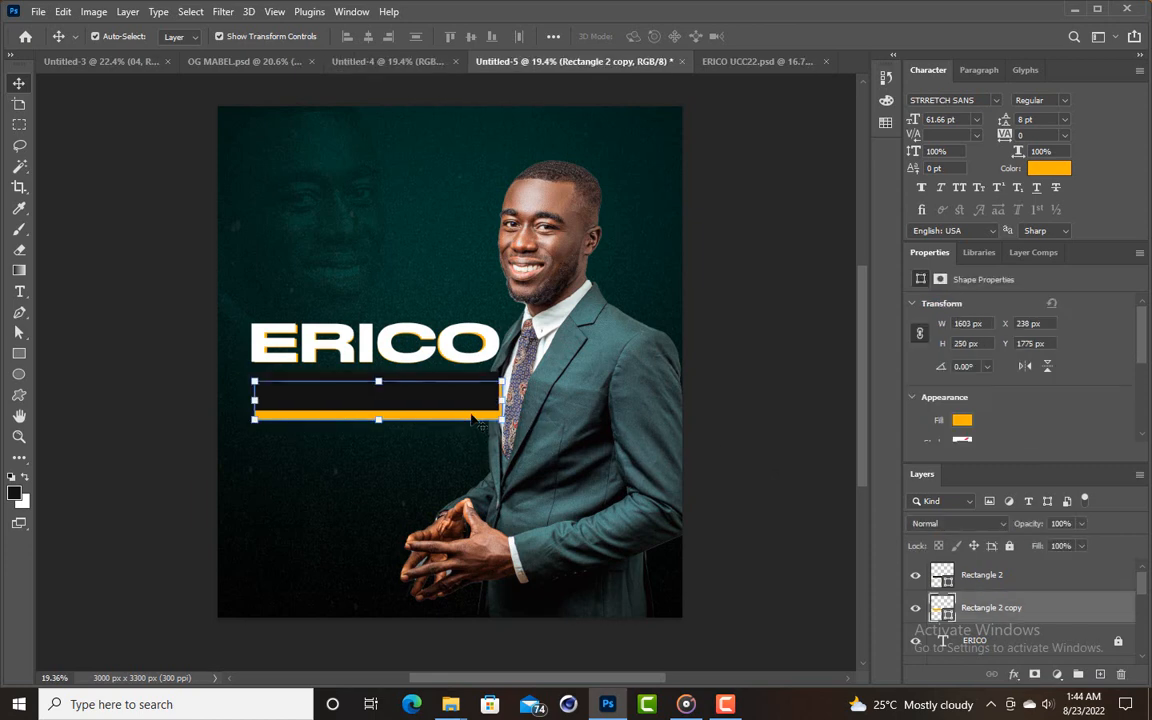
{"action": "key", "text": "Up"}
{"action": "key", "text": "Up"}
{"action": "key", "text": "Up"}
{"action": "key", "text": "Up"}
{"action": "key", "text": "Up"}
{"action": "key", "text": "Up"}
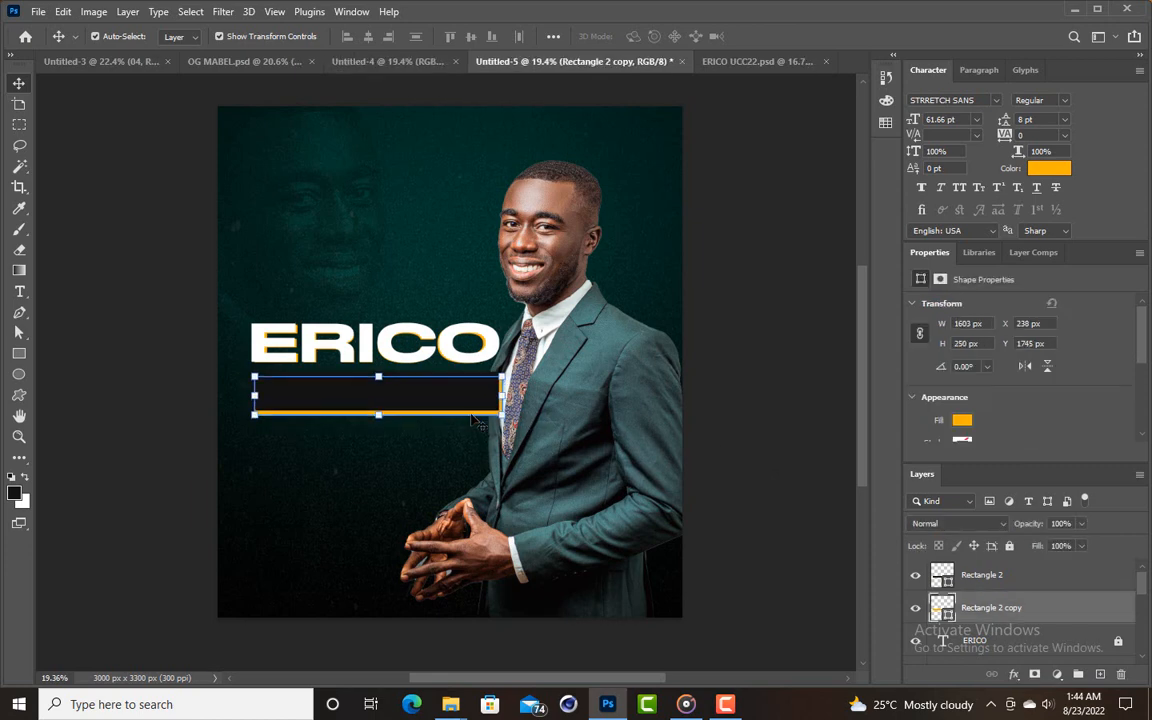
{"action": "key", "text": "Up"}
{"action": "left_click", "coordinate": [765, 343]}
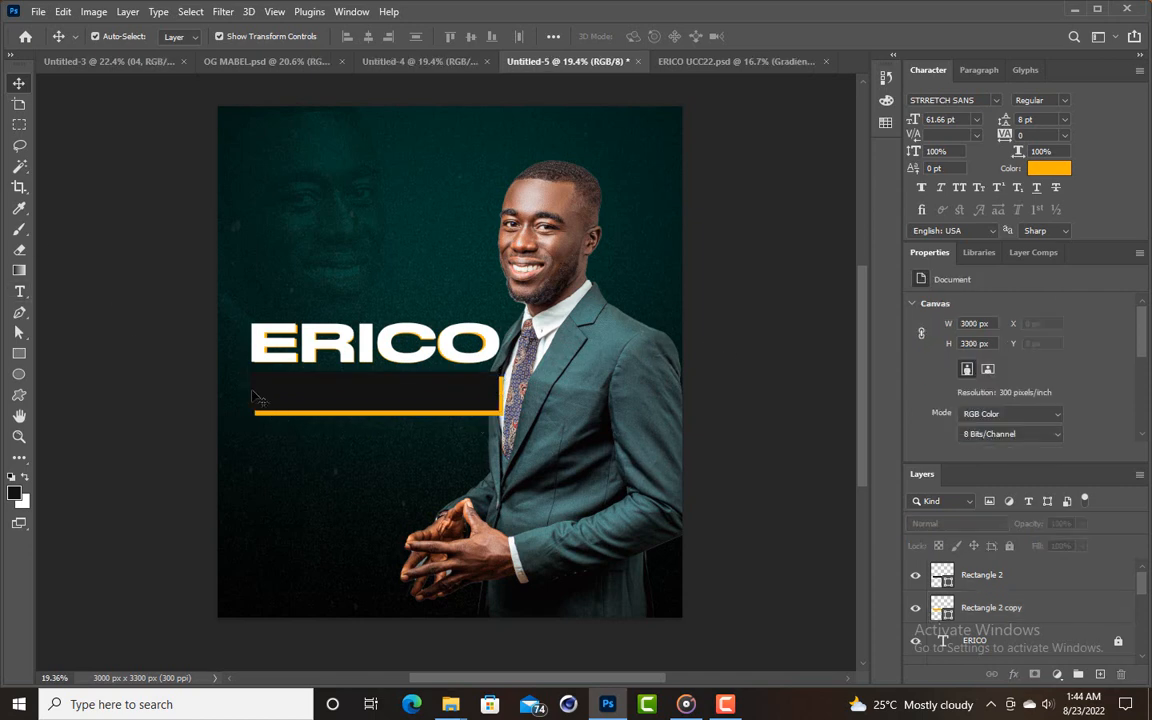
Add the text "UCC SRC" in white (ffffff) on the canvas's lower left area, below the rectangles.
{"action": "left_click", "coordinate": [20, 297]}
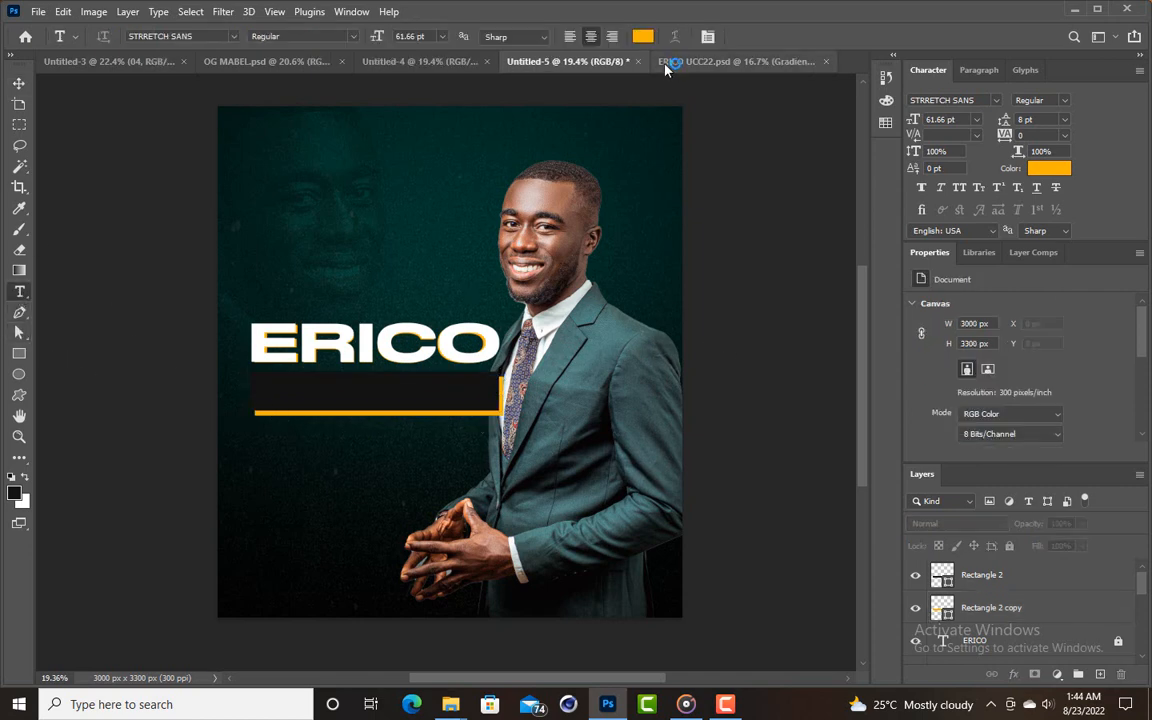
{"action": "left_click", "coordinate": [645, 38]}
{"action": "type", "text": "ffffff"}
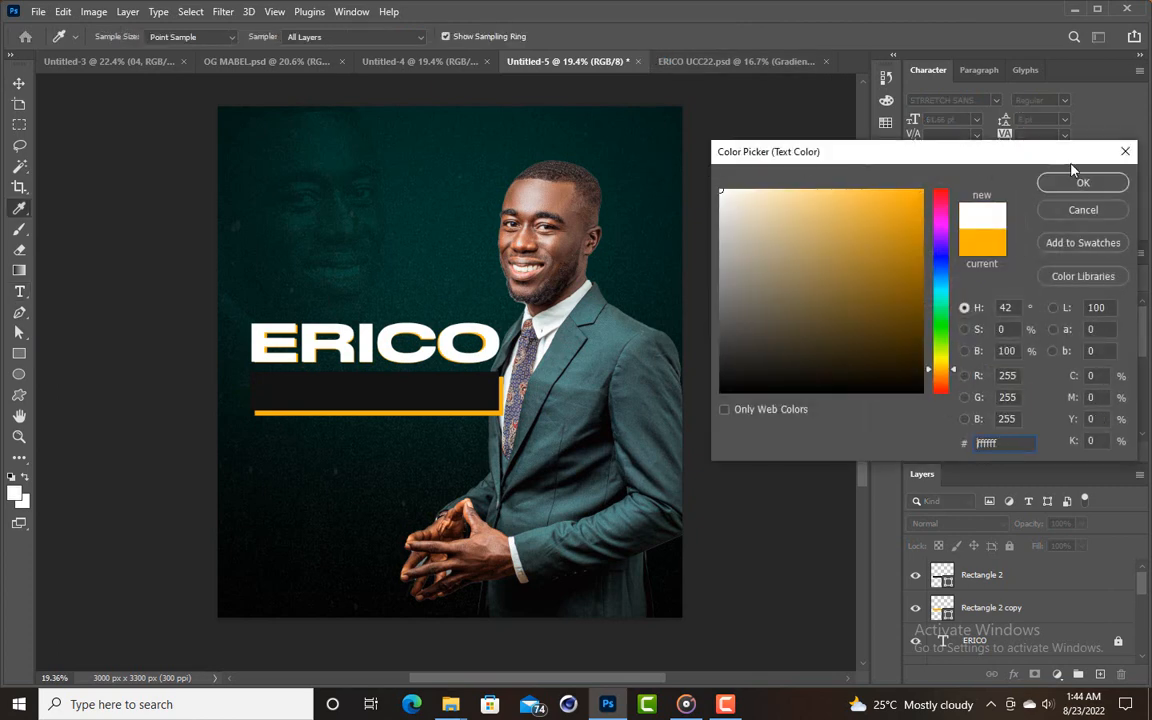
{"action": "key", "text": "Return"}
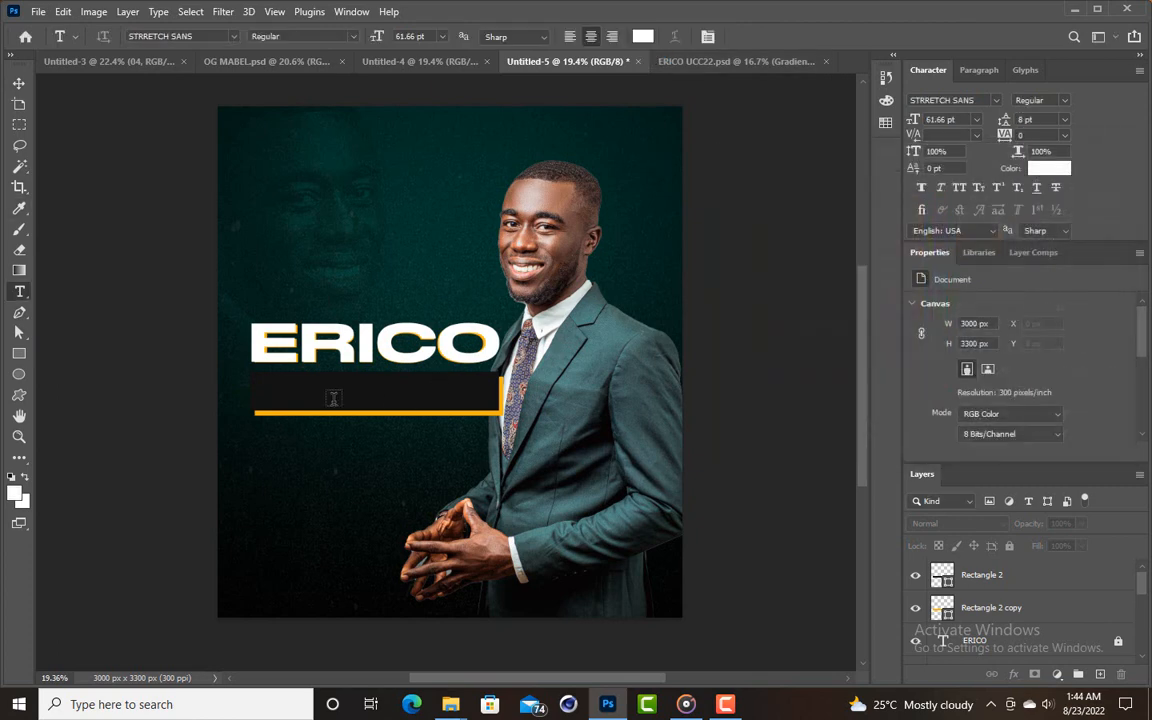
{"action": "left_click", "coordinate": [308, 489]}
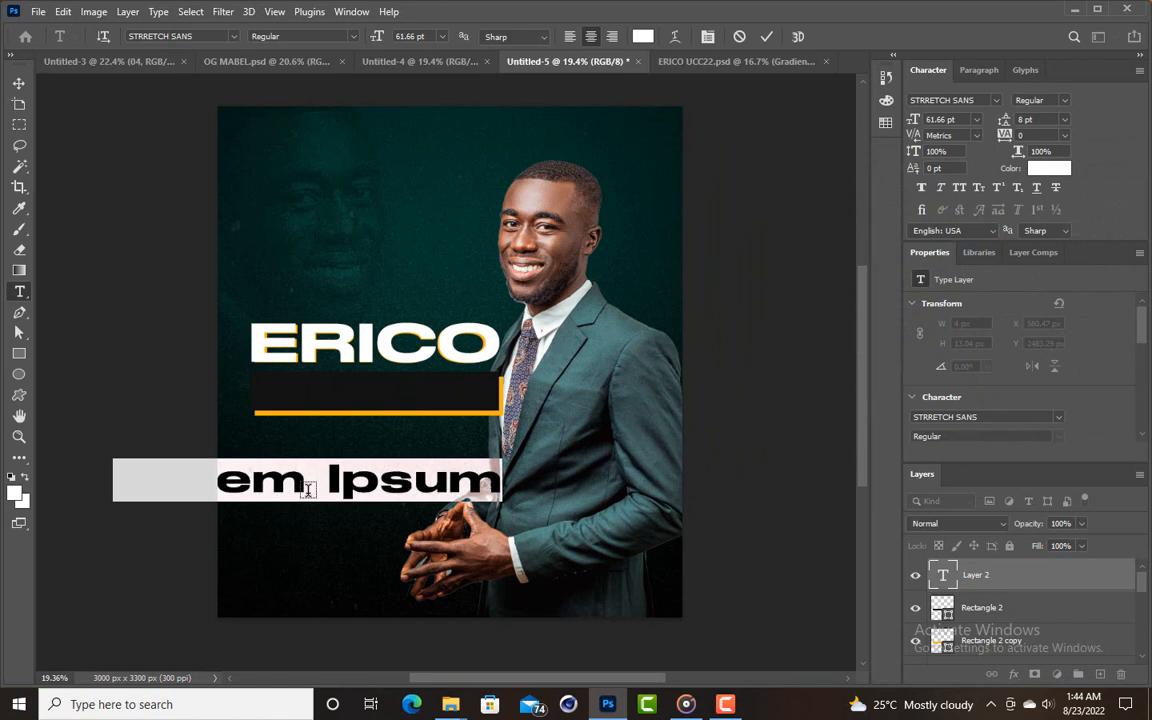
{"action": "type", "text": "UCC"}
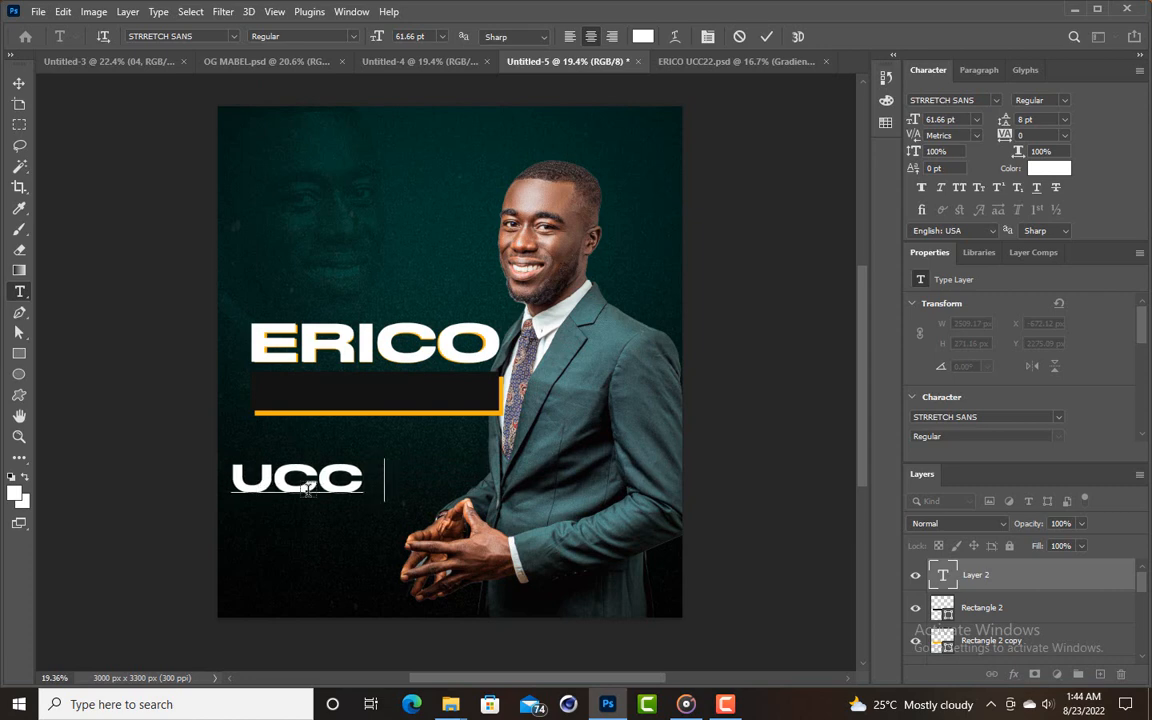
{"action": "type", "text": " SR"}
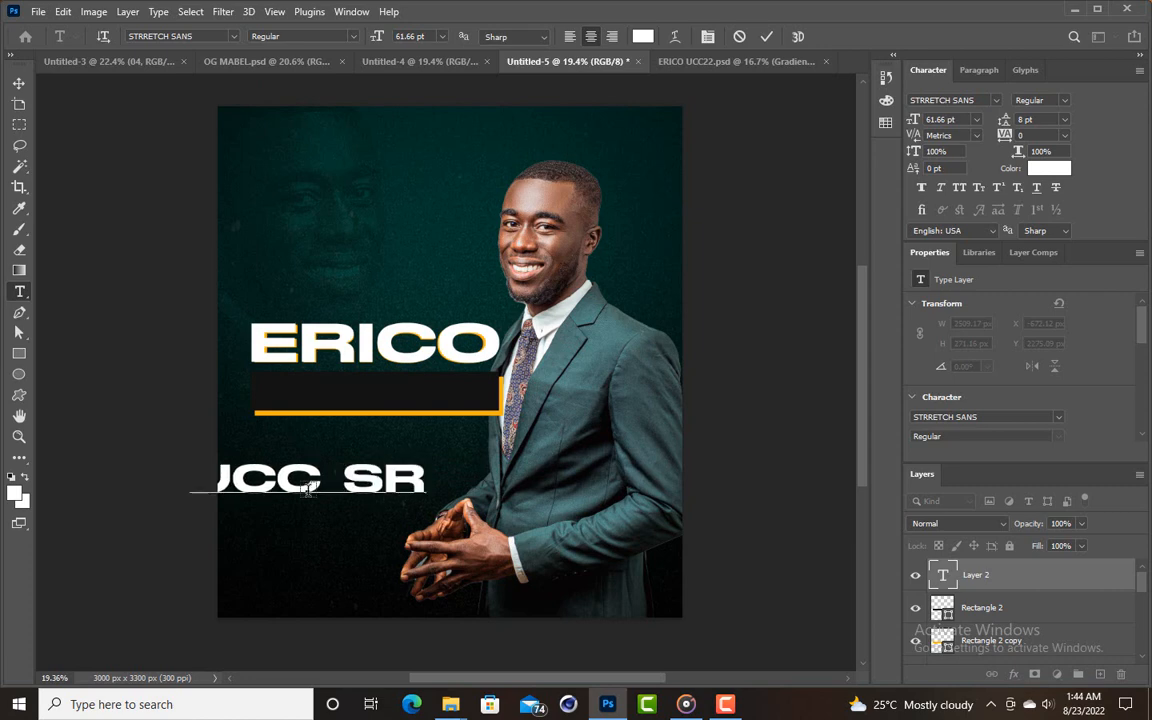
{"action": "type", "text": "C"}
{"action": "key", "text": "ctrl+Return"}
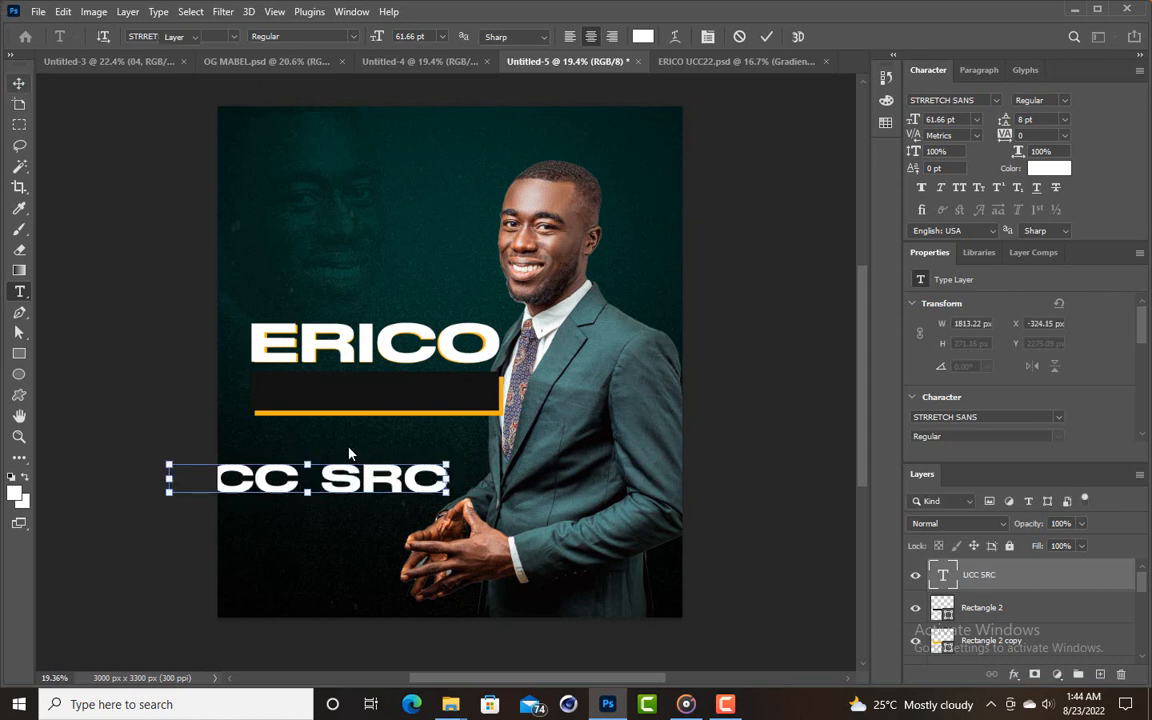
Move the "UCC SRC" text onto the upper part of the dark rectangle and scale it down to about 18.21 pt.
{"action": "key", "text": "v"}
{"action": "left_click_drag", "start_coordinate": [314, 500], "coordinate": [391, 388]}
{"action": "key", "text": "ctrl+t"}
{"action": "left_click", "coordinate": [795, 38]}
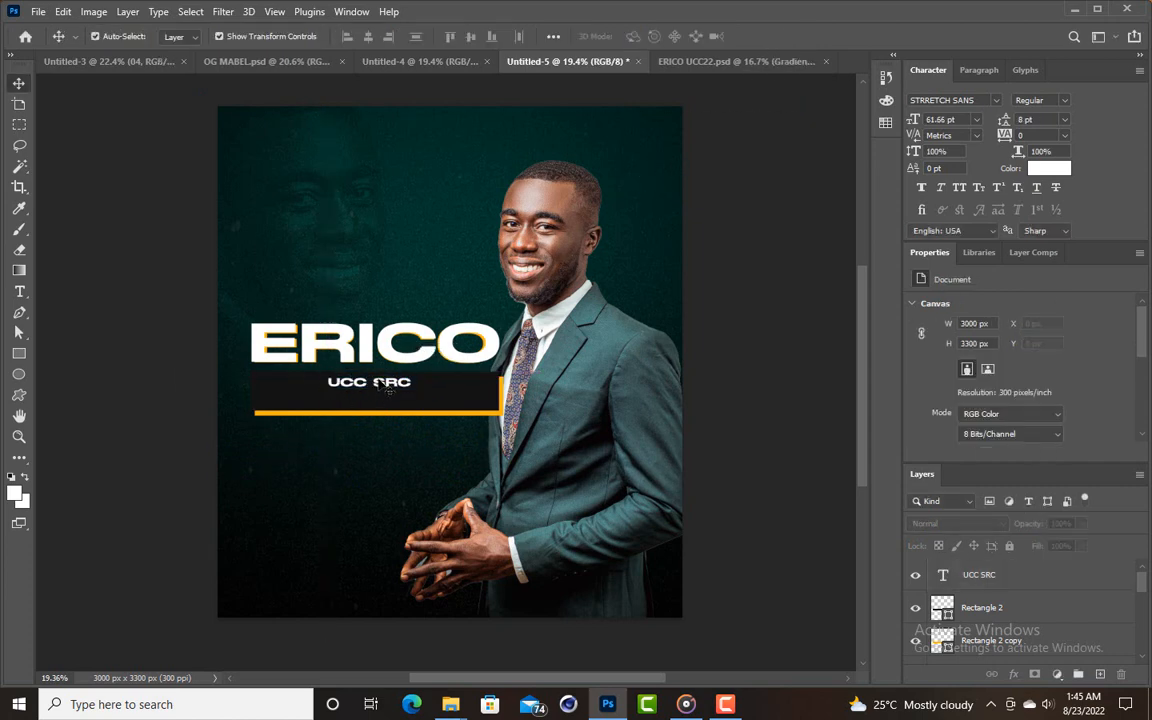
Duplicate the "UCC SRC" text directly below itself on the dark rectangle and change the copy's wording to "TREASURER".
{"action": "key", "text": "ctrl"}
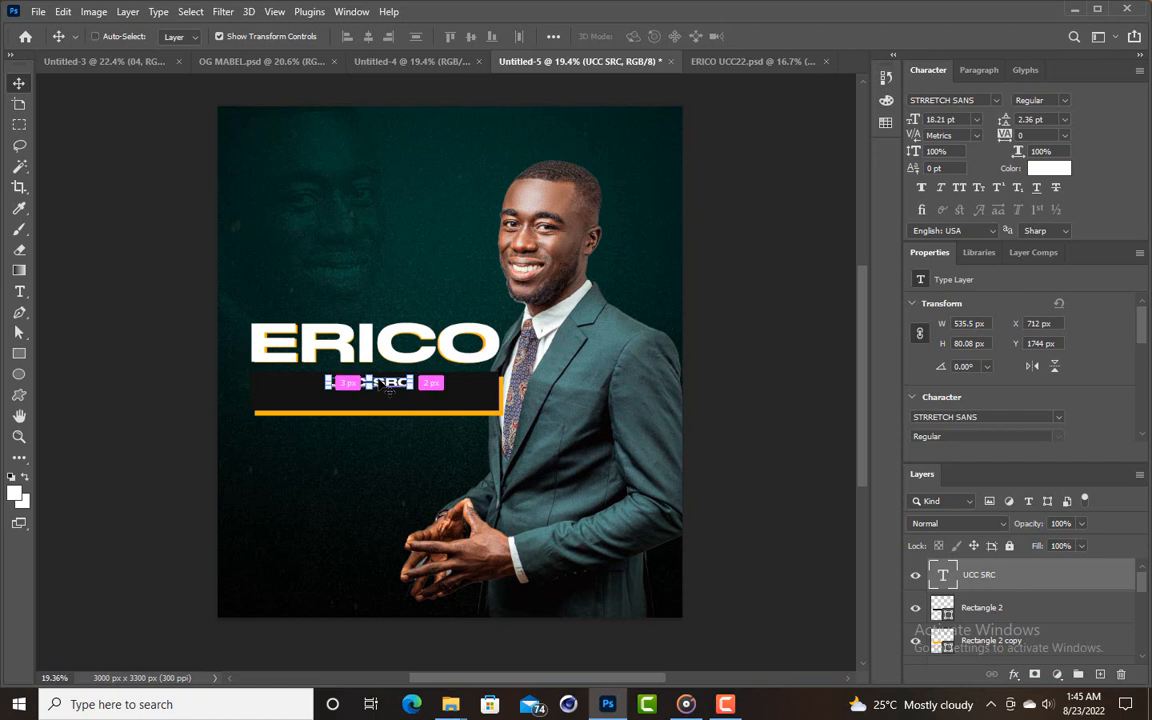
{"action": "left_click_drag", "start_coordinate": [388, 388], "coordinate": [390, 401]}
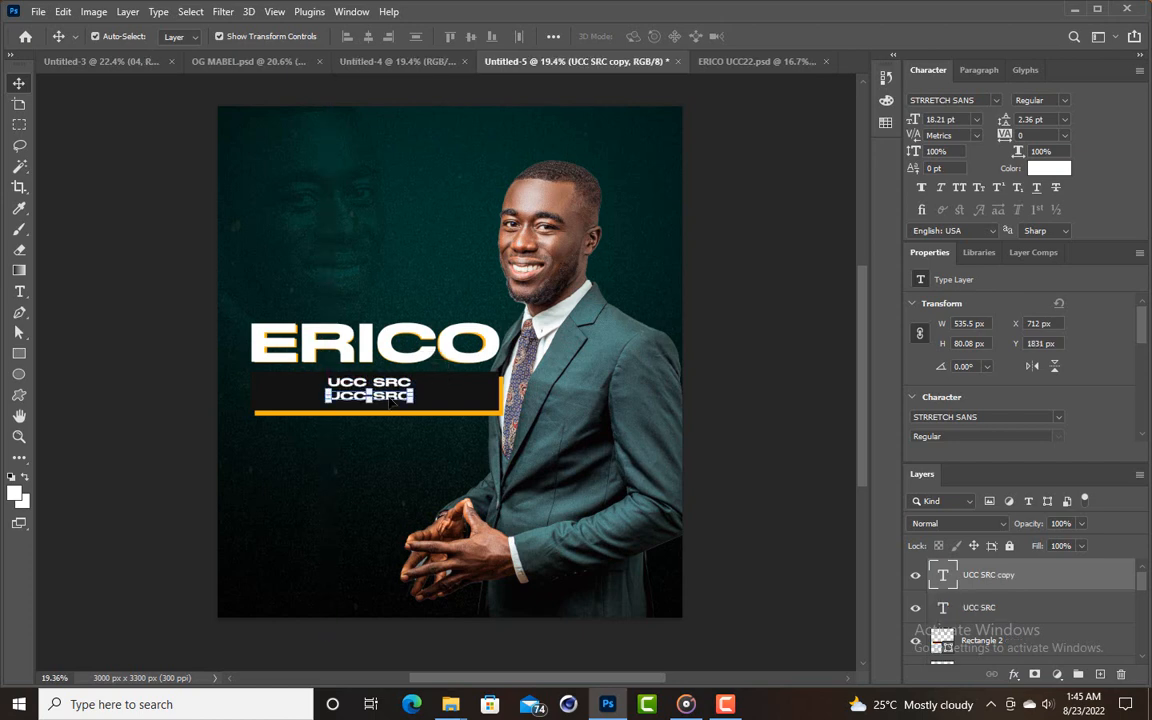
{"action": "double_click", "coordinate": [390, 398]}
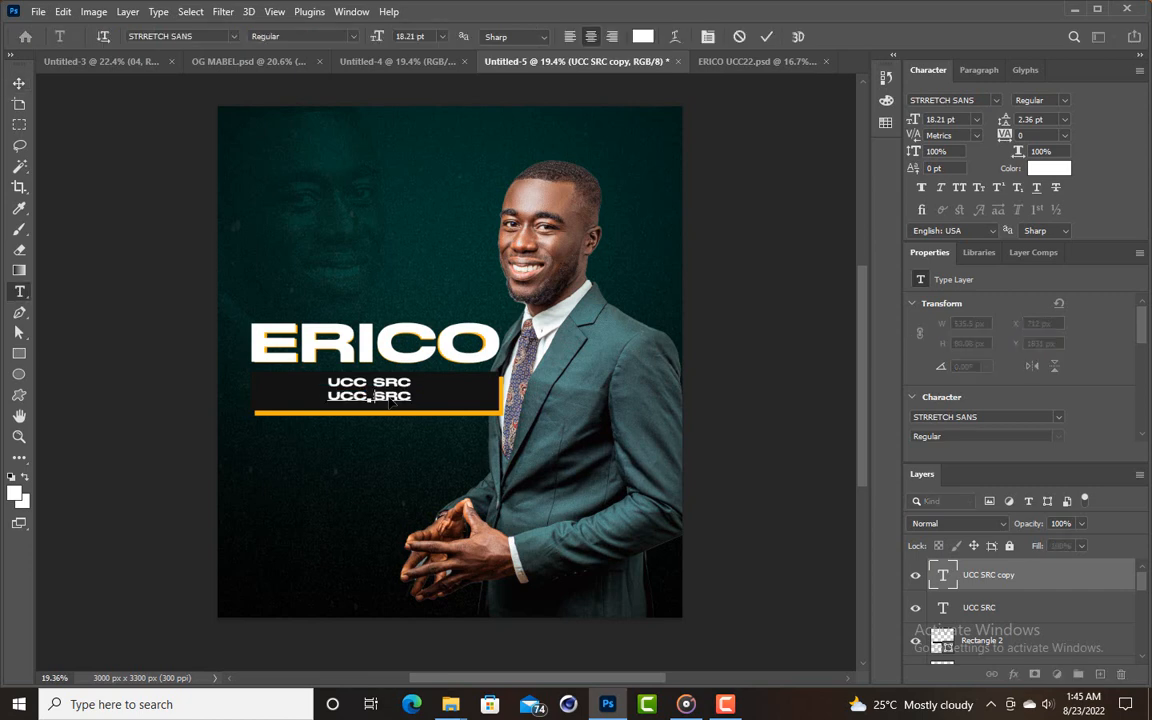
{"action": "type", "text": "TREASURER"}
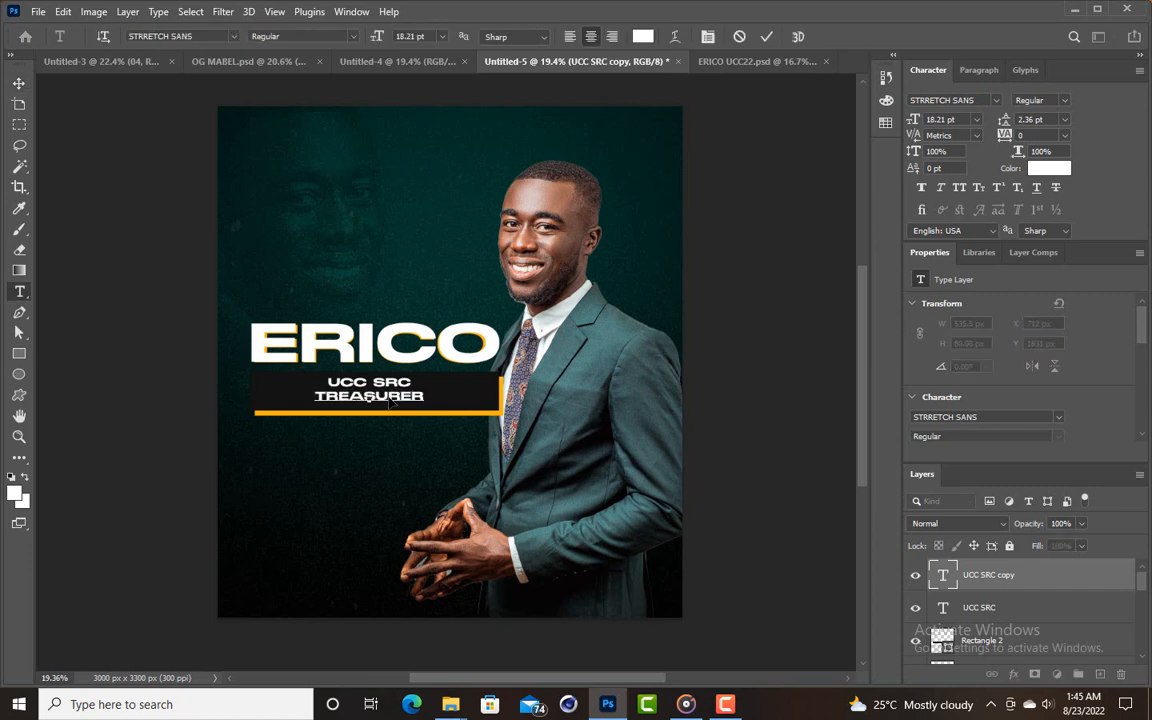
{"action": "left_click", "coordinate": [767, 37]}
{"action": "key", "text": "v"}
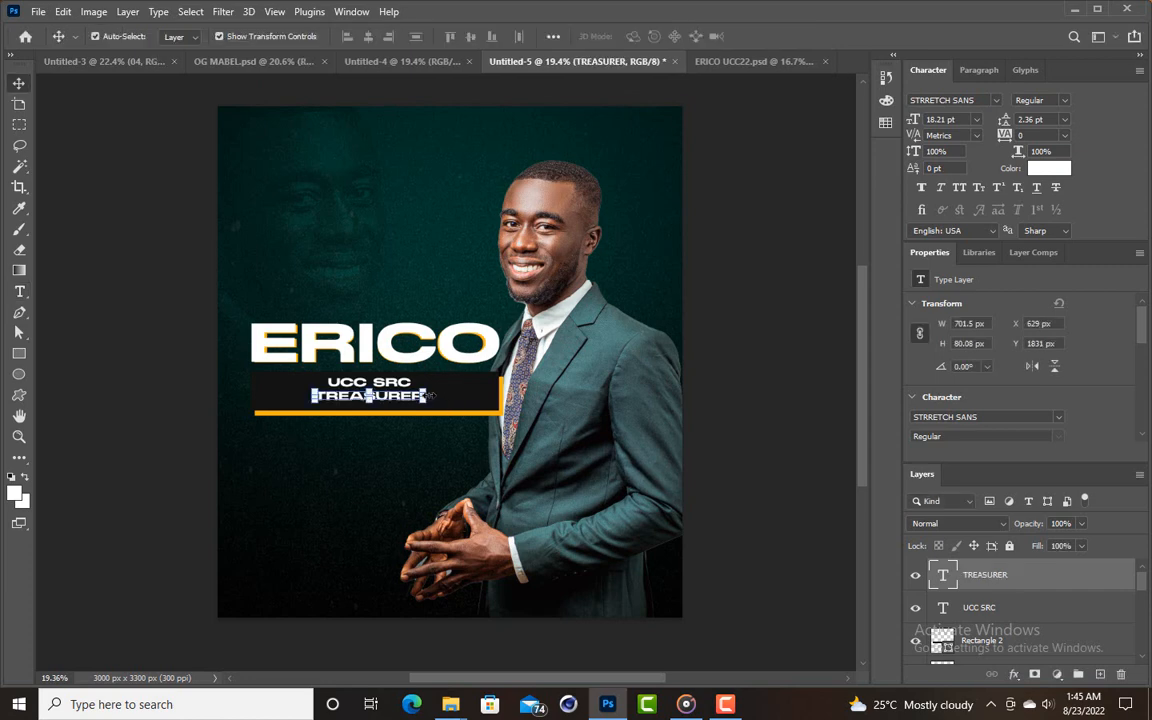
Scale the "TREASURER" text up to about 33.09 pt and nudge it down to about Y 1818 px.
{"action": "left_click_drag", "start_coordinate": [427, 396], "coordinate": [478, 396]}
{"action": "left_click_drag", "start_coordinate": [311, 396], "coordinate": [275, 397]}
{"action": "left_click", "coordinate": [796, 38]}
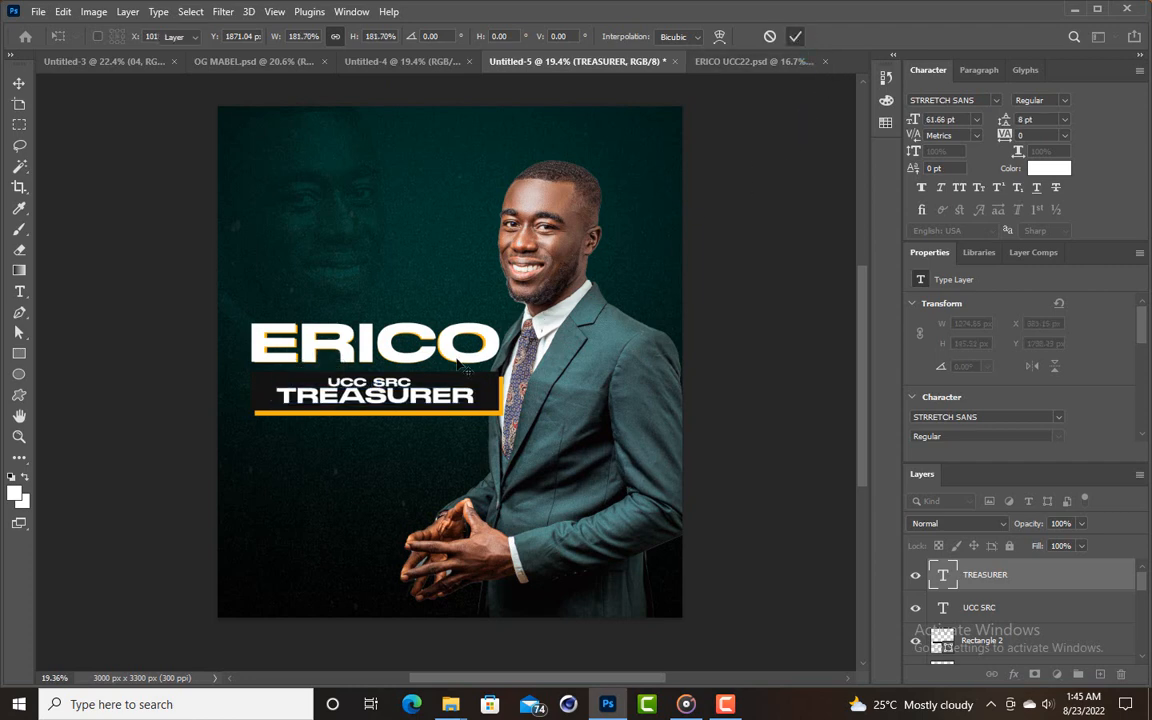
{"action": "left_click", "coordinate": [414, 400]}
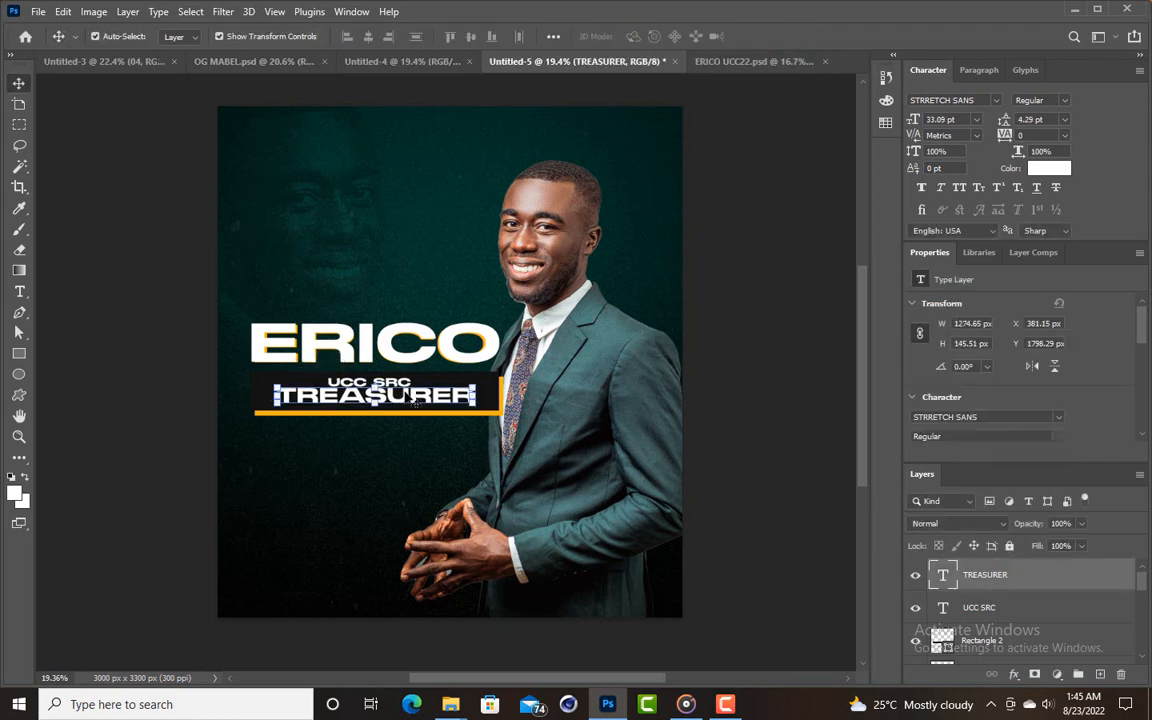
{"action": "key", "text": "shift+Down"}
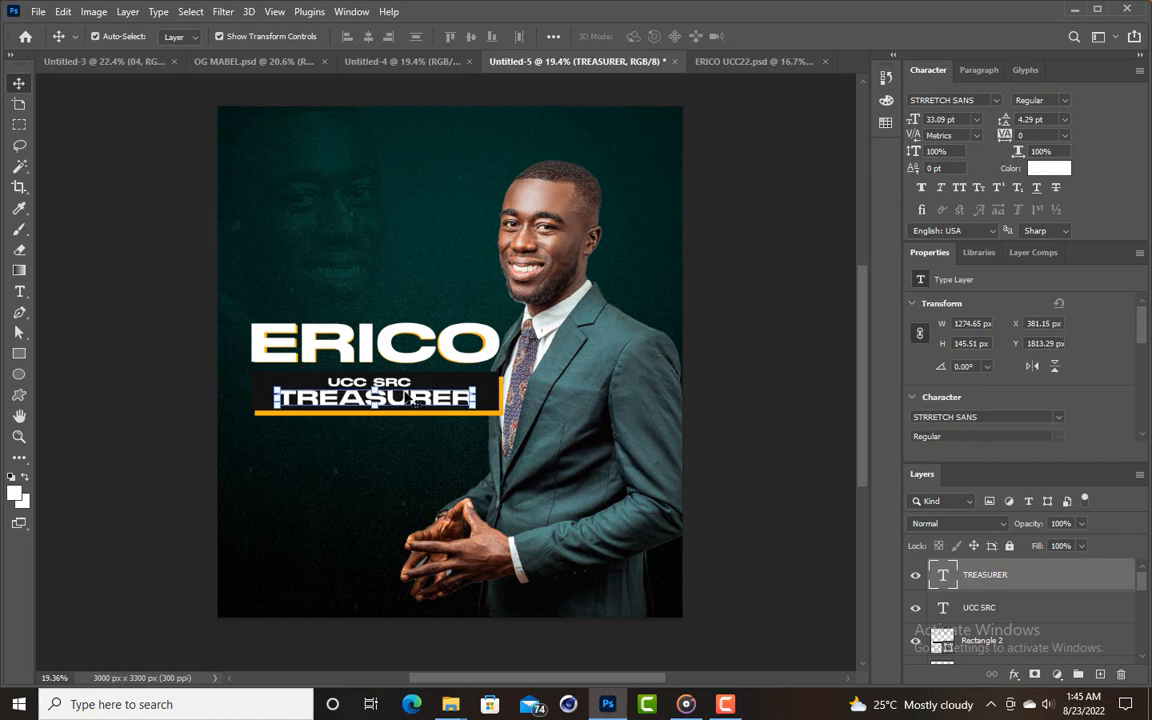
{"action": "key", "text": "Down"}
{"action": "left_click", "coordinate": [746, 324]}
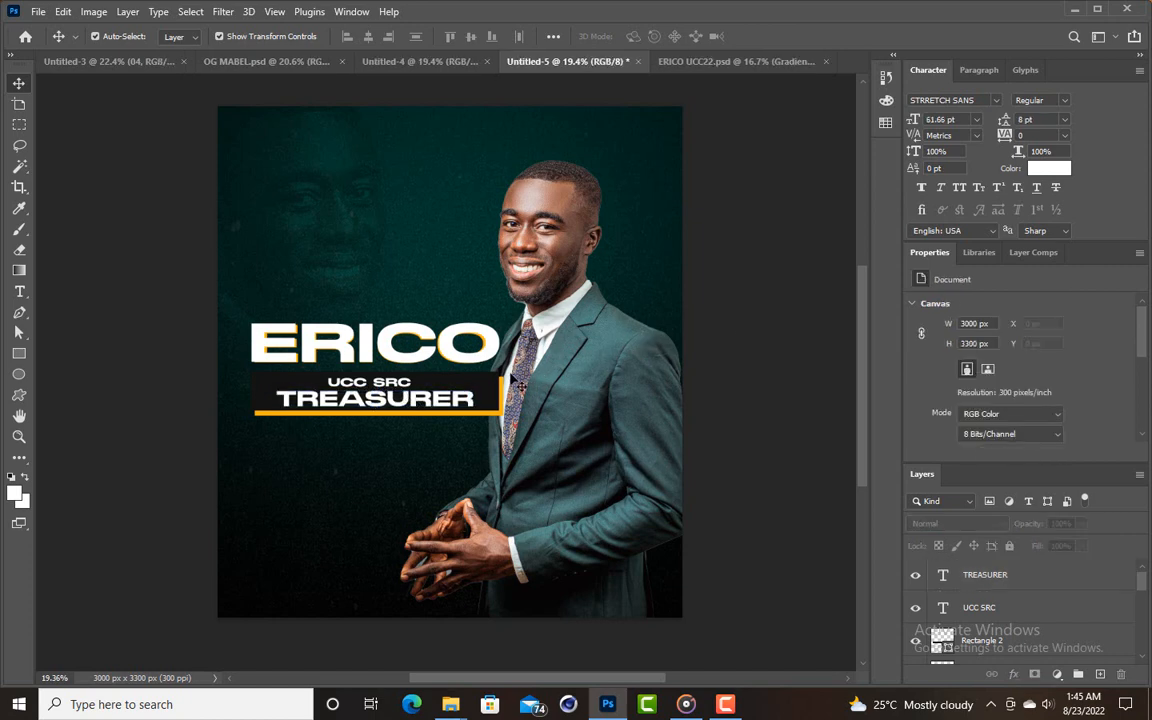
Nudge the orange rectangle behind the banner down to about Y 1774 px.
{"action": "left_click", "coordinate": [479, 404]}
{"action": "left_click", "coordinate": [731, 397]}
{"action": "left_click", "coordinate": [499, 413]}
{"action": "key", "text": "shift+Down"}
{"action": "key", "text": "shift+Down"}
{"action": "key", "text": "shift+Down"}
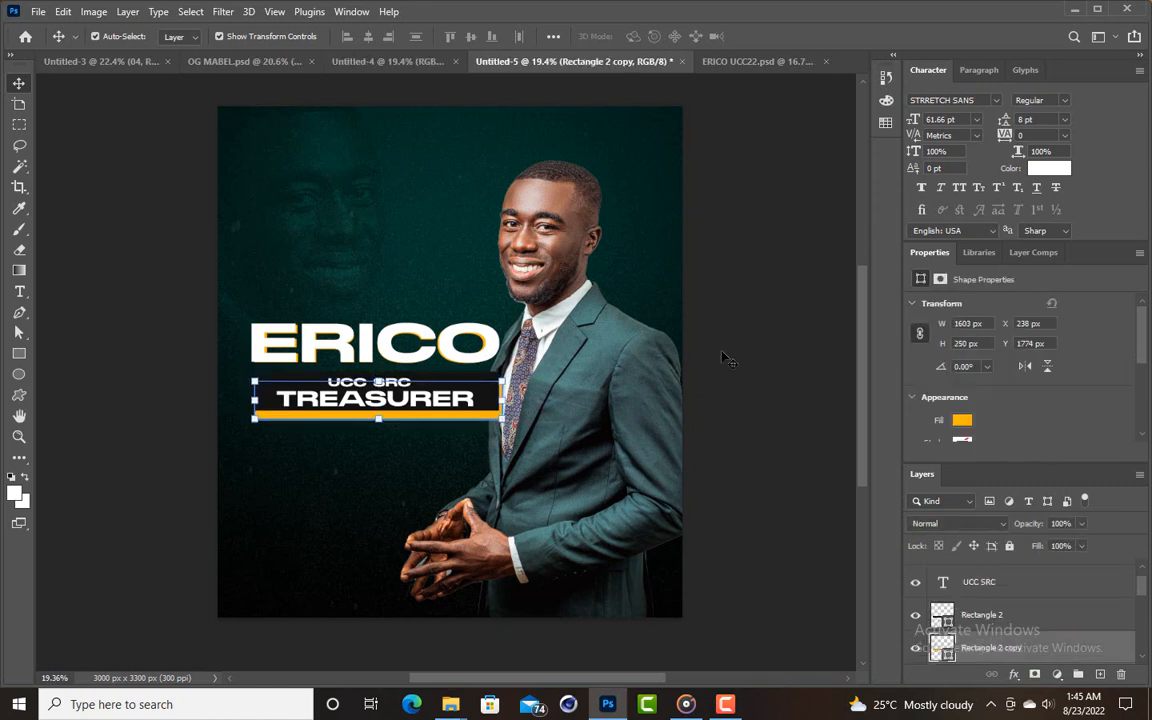
{"action": "left_click", "coordinate": [712, 291]}
Stretch the dark rectangle's lower edge downward to a height of about 311 px, keeping its width.
{"action": "left_click", "coordinate": [396, 418]}
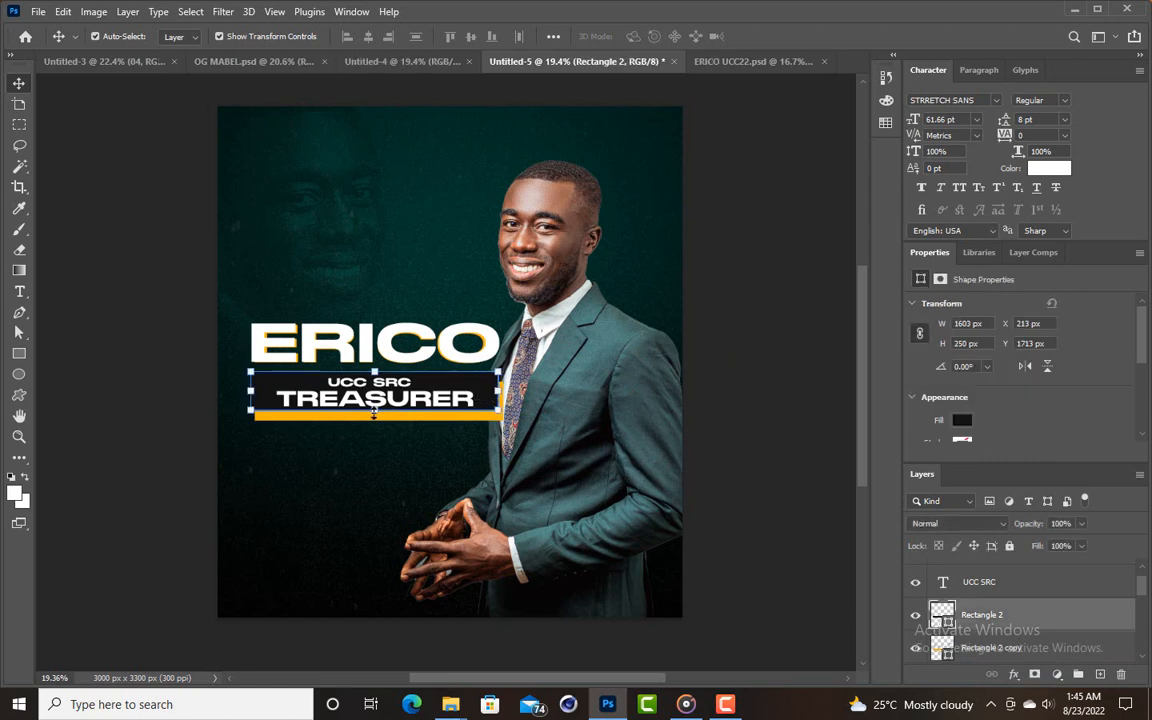
{"action": "key", "text": "ctrl+t"}
{"action": "left_click_drag", "start_coordinate": [374, 412], "coordinate": [396, 418]}
{"action": "left_click", "coordinate": [795, 36]}
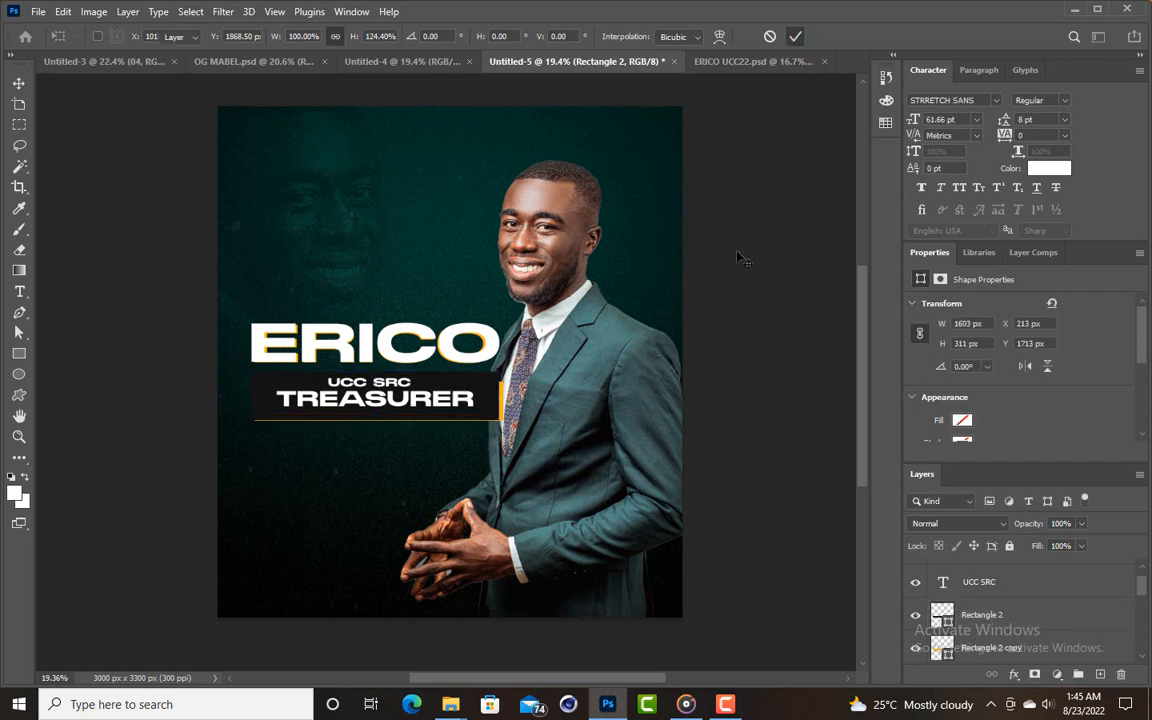
Nudge the orange rectangle down to about Y 1804 px so its edge shows below the dark one.
{"action": "left_click", "coordinate": [508, 420]}
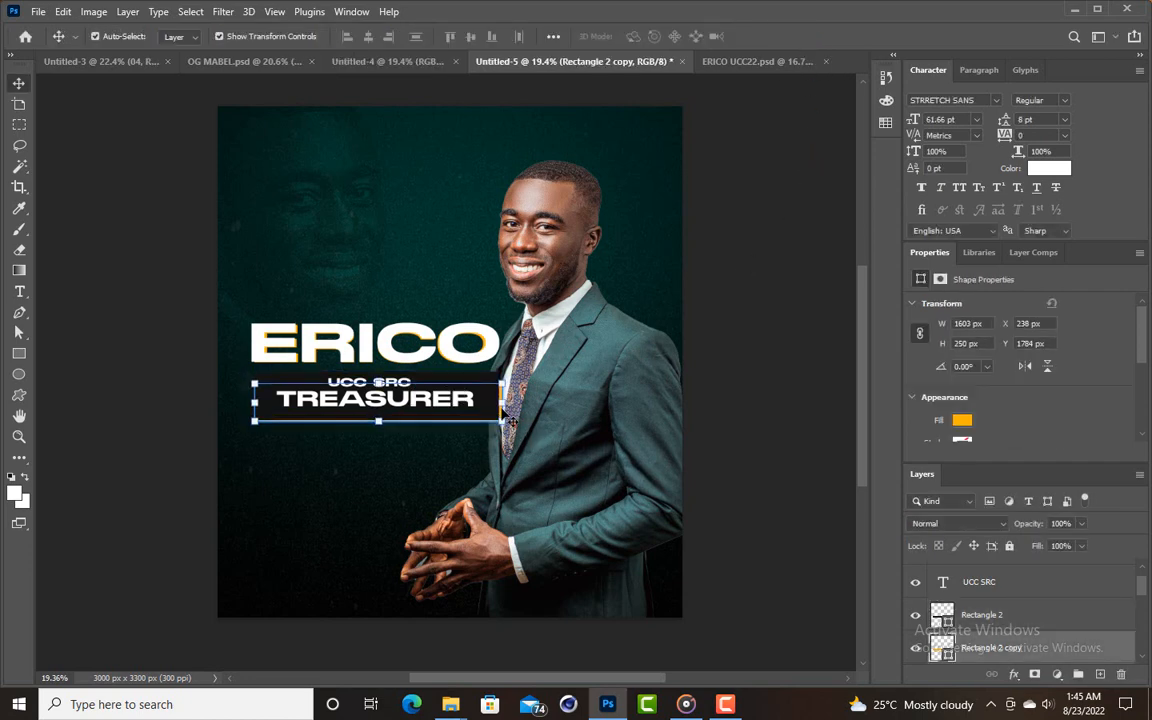
{"action": "key", "text": "Down"}
{"action": "key", "text": "Down"}
{"action": "key", "text": "Down"}
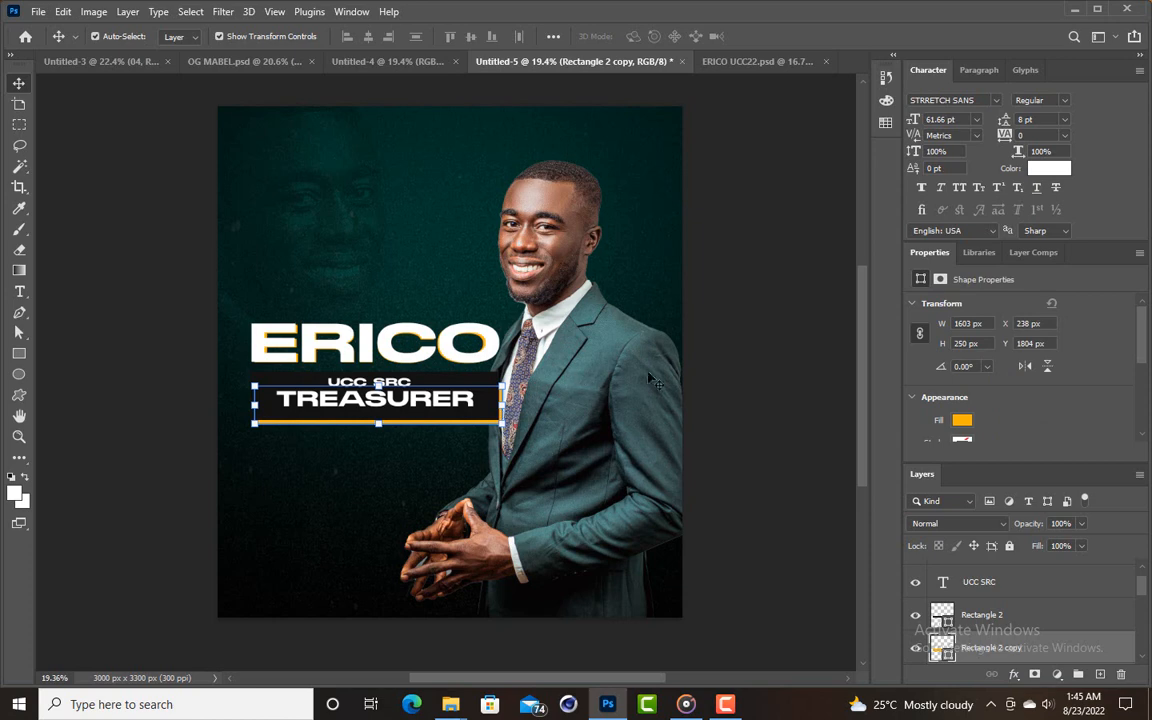
{"action": "key", "text": "ctrl+h"}
Lower the "TREASURER" text by about 31 px on the dark rectangle and scale it up to about 35.85 pt.
{"action": "left_click_drag", "start_coordinate": [419, 410], "coordinate": [419, 412]}
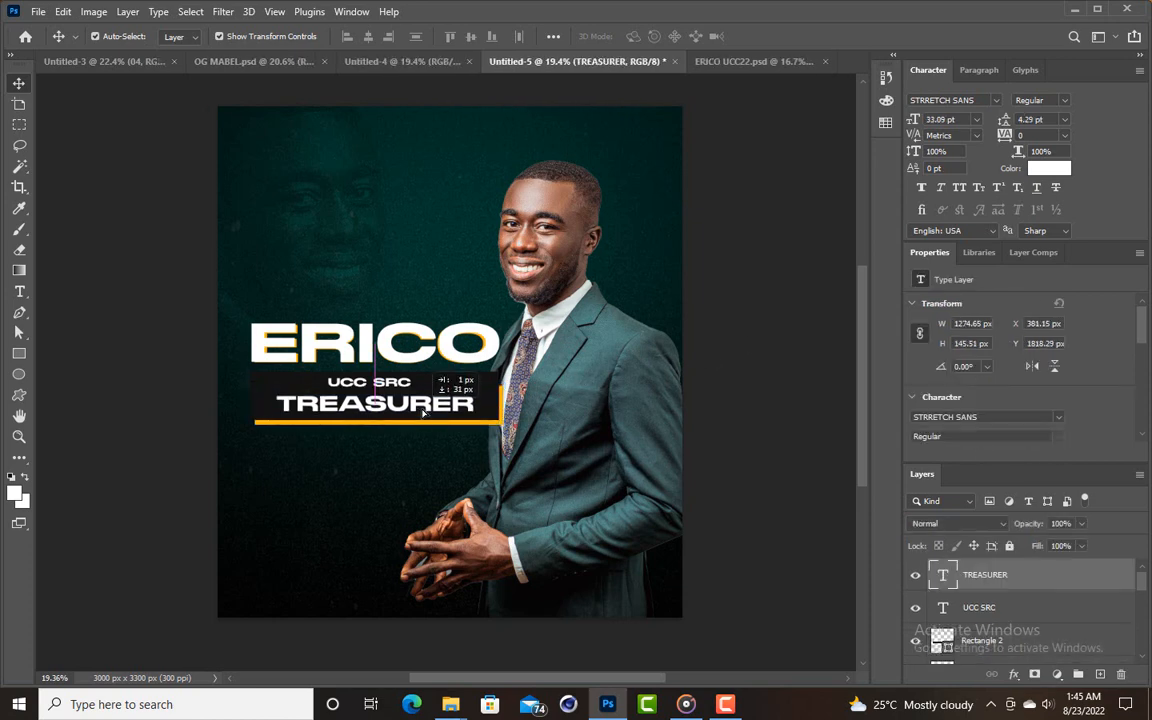
{"action": "double_click", "coordinate": [480, 394]}
{"action": "key", "text": "ctrl+t"}
{"action": "left_click_drag", "start_coordinate": [478, 389], "coordinate": [486, 390]}
{"action": "left_click_drag", "start_coordinate": [280, 403], "coordinate": [272, 403]}
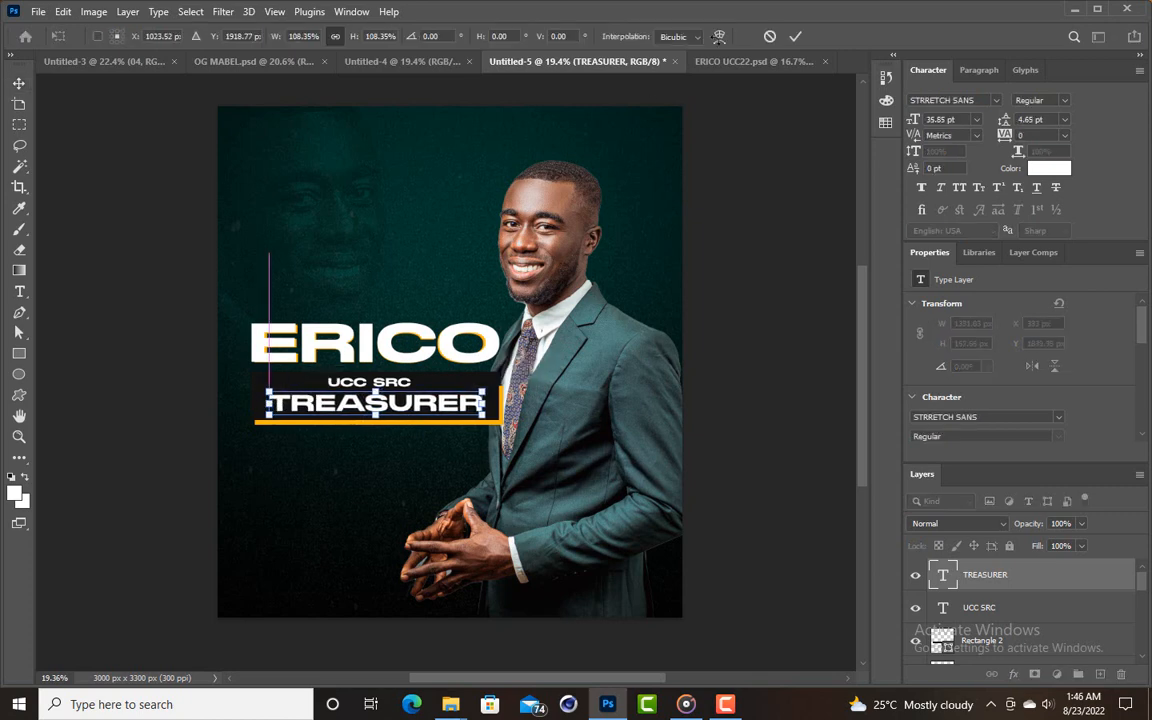
{"action": "left_click", "coordinate": [796, 37]}
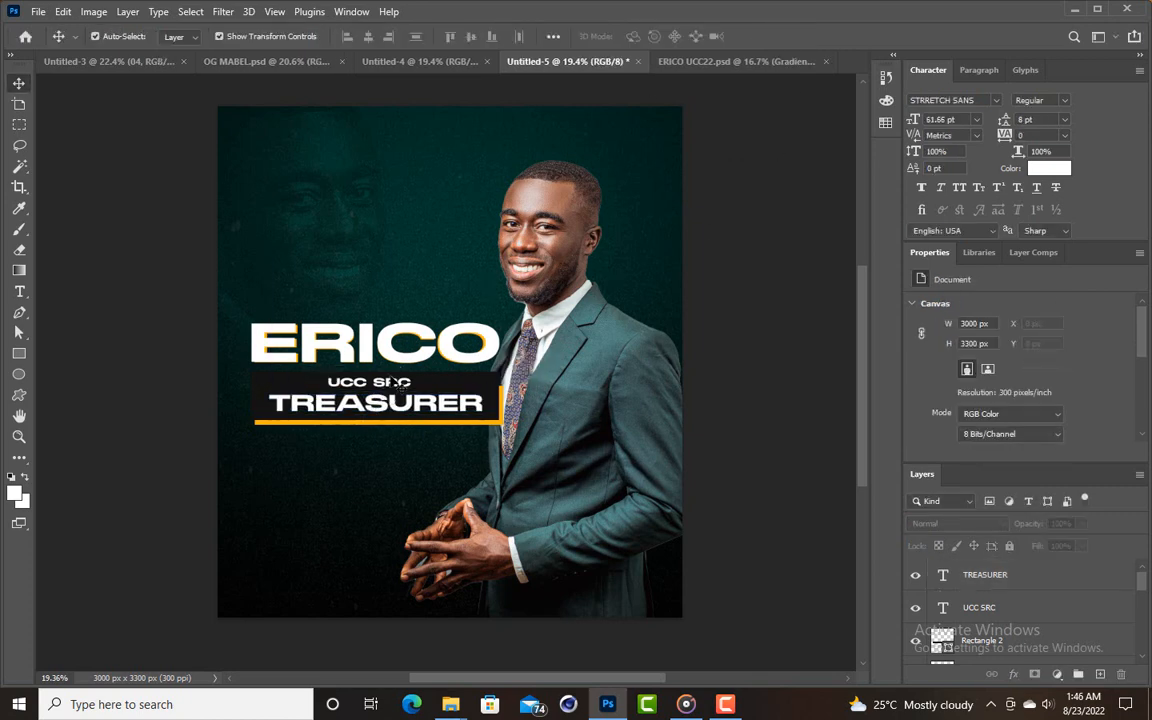
Nudge the "UCC SRC" text down to Y 1754 px and recolour it with the orange sampled from the banner (ffb400).
{"action": "left_click", "coordinate": [369, 382]}
{"action": "key", "text": "shift+Down"}
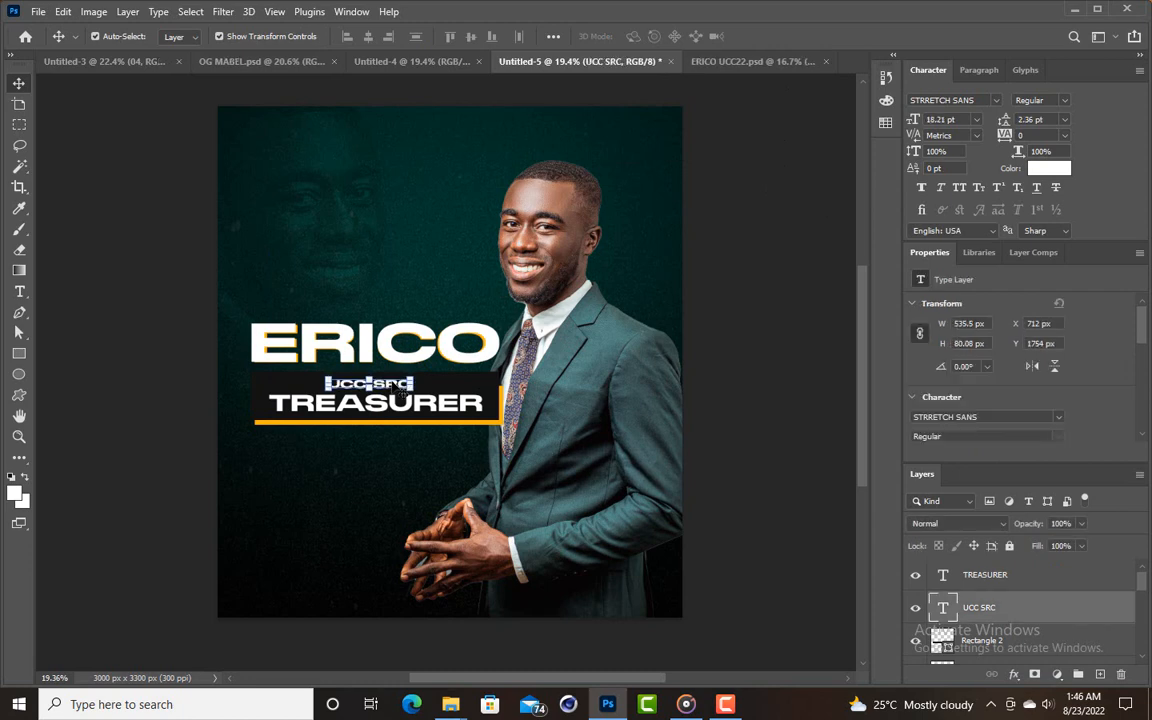
{"action": "left_click", "coordinate": [1037, 172]}
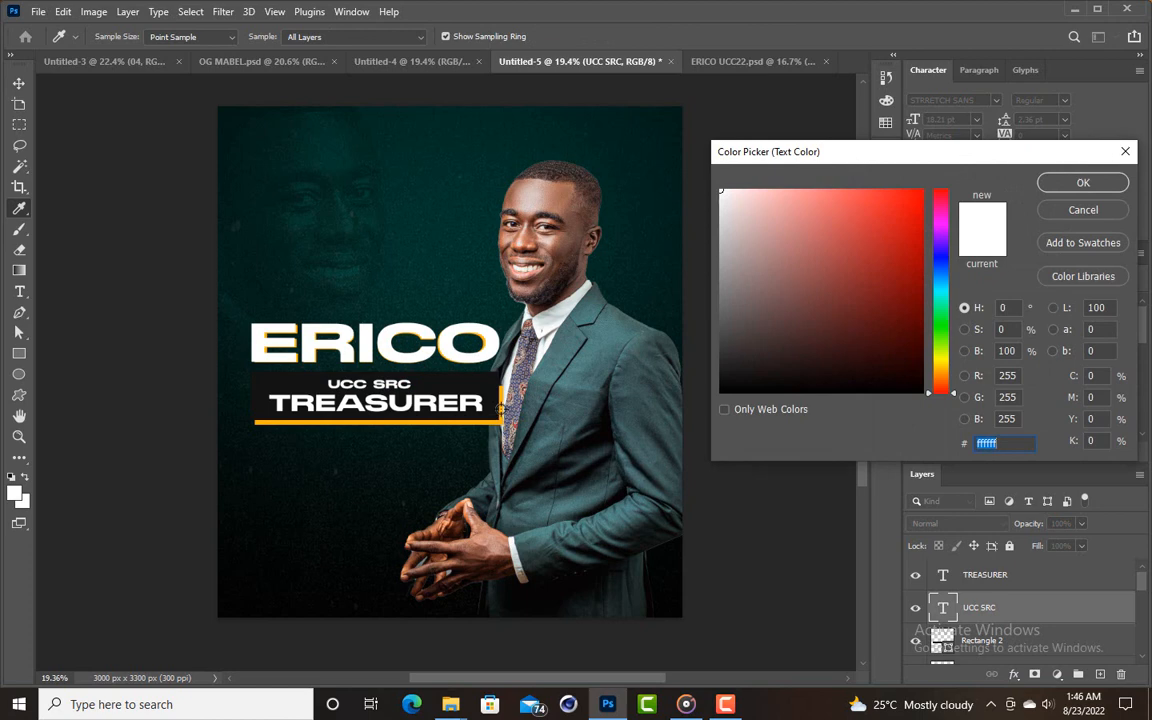
{"action": "left_click", "coordinate": [498, 418]}
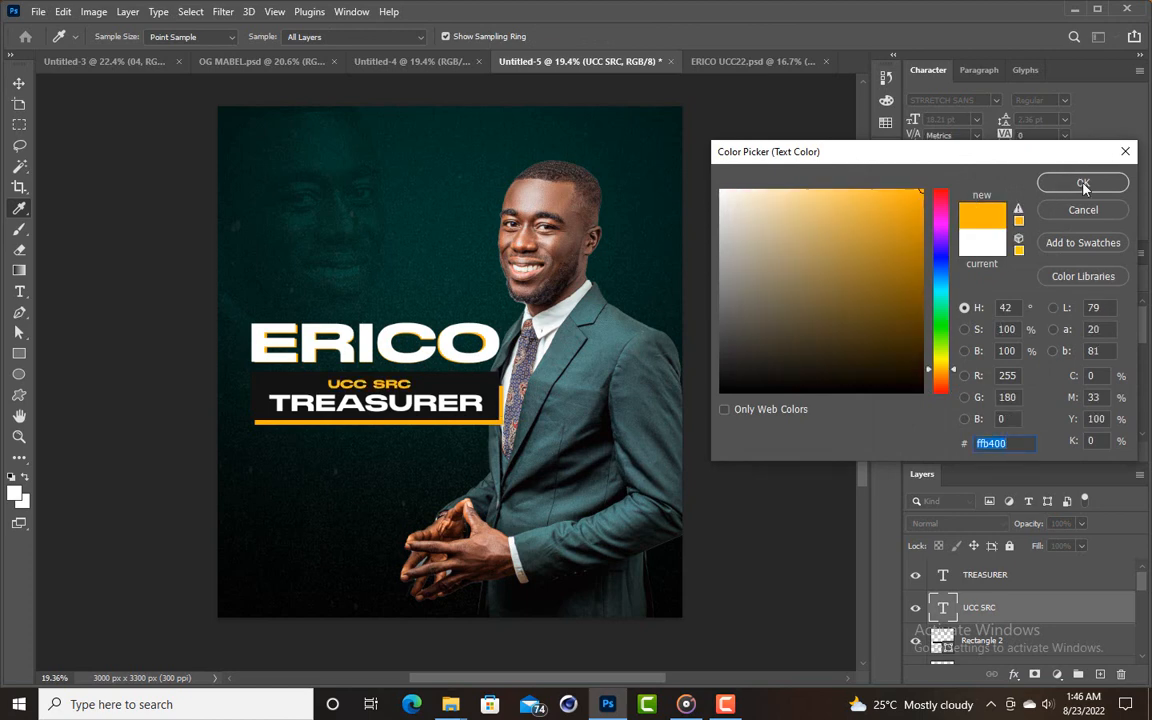
{"action": "left_click", "coordinate": [1083, 184]}
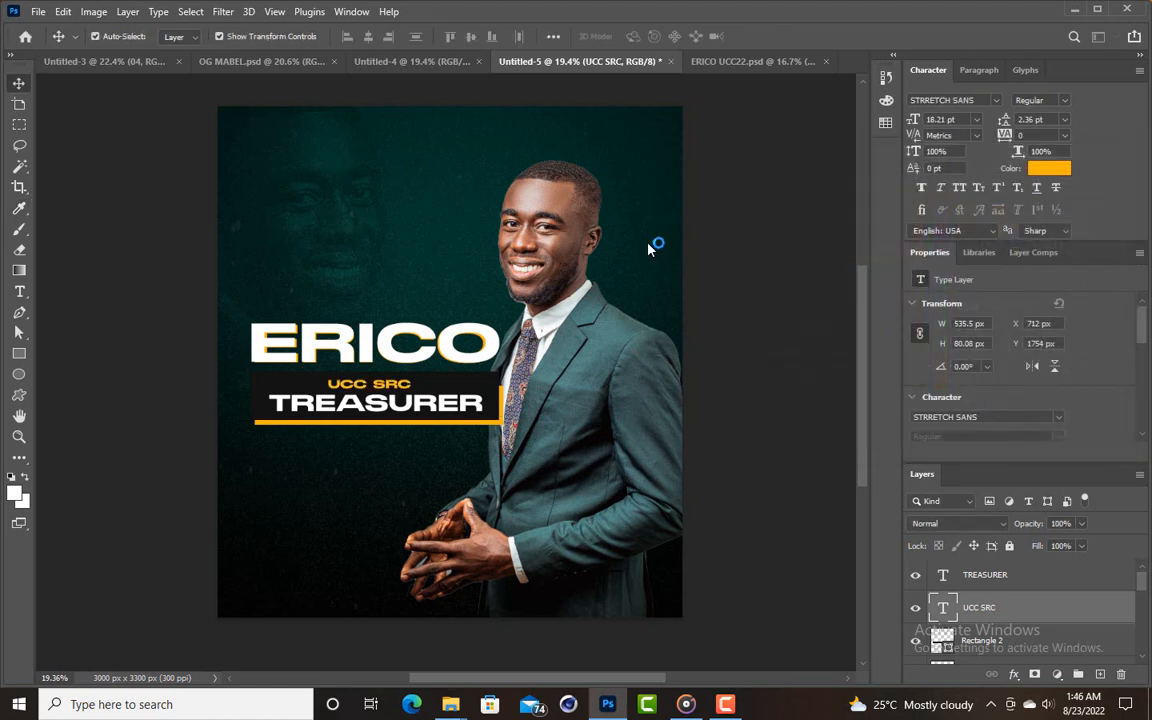
{"action": "left_click", "coordinate": [788, 208]}
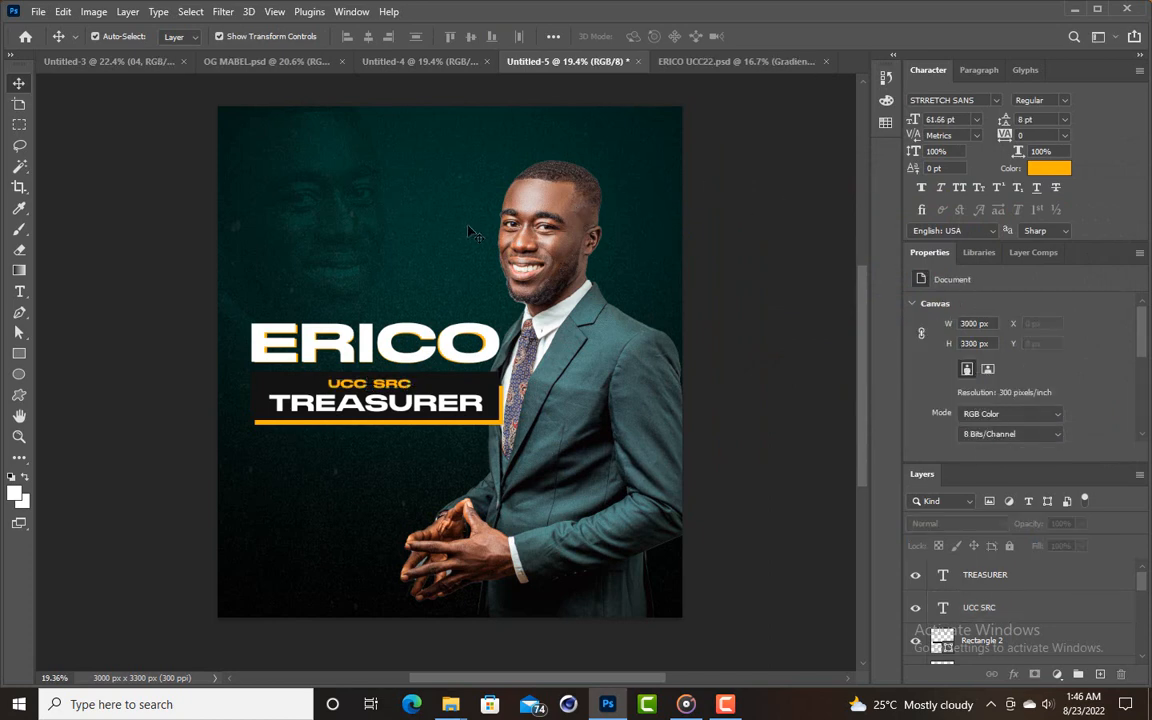
Unlock the white name text layer and duplicate it above the original at about X 221 px, Y 771 px.
{"action": "left_click", "coordinate": [465, 341]}
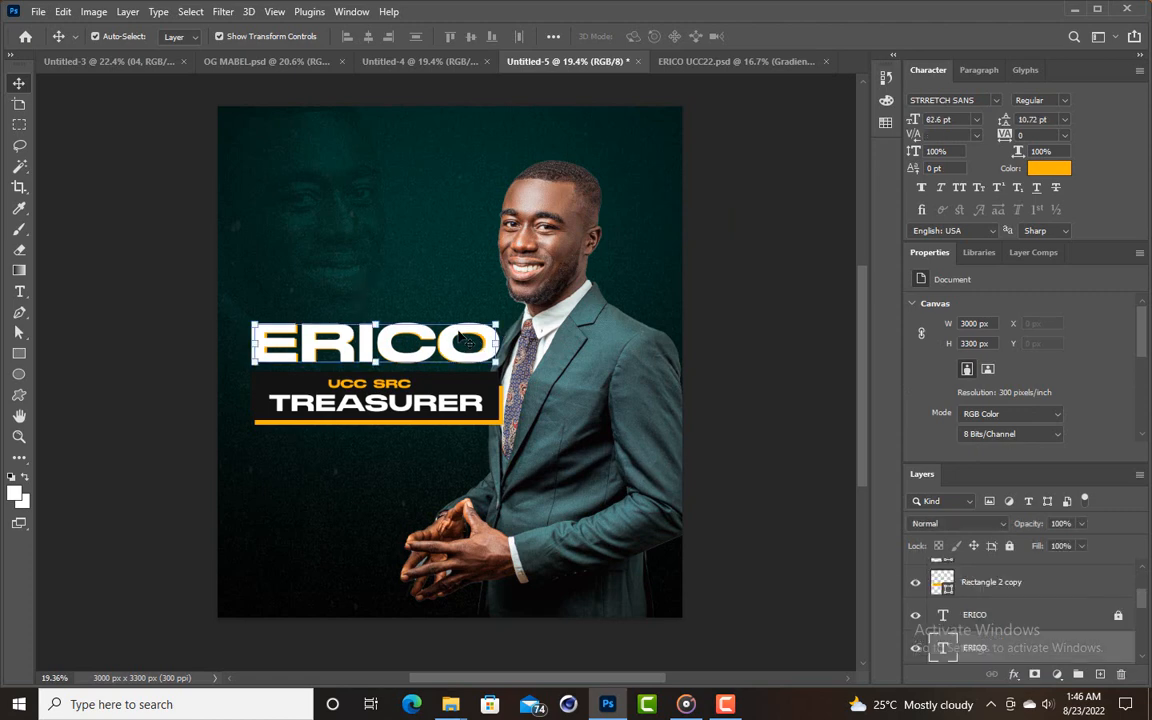
{"action": "left_click", "coordinate": [1120, 617]}
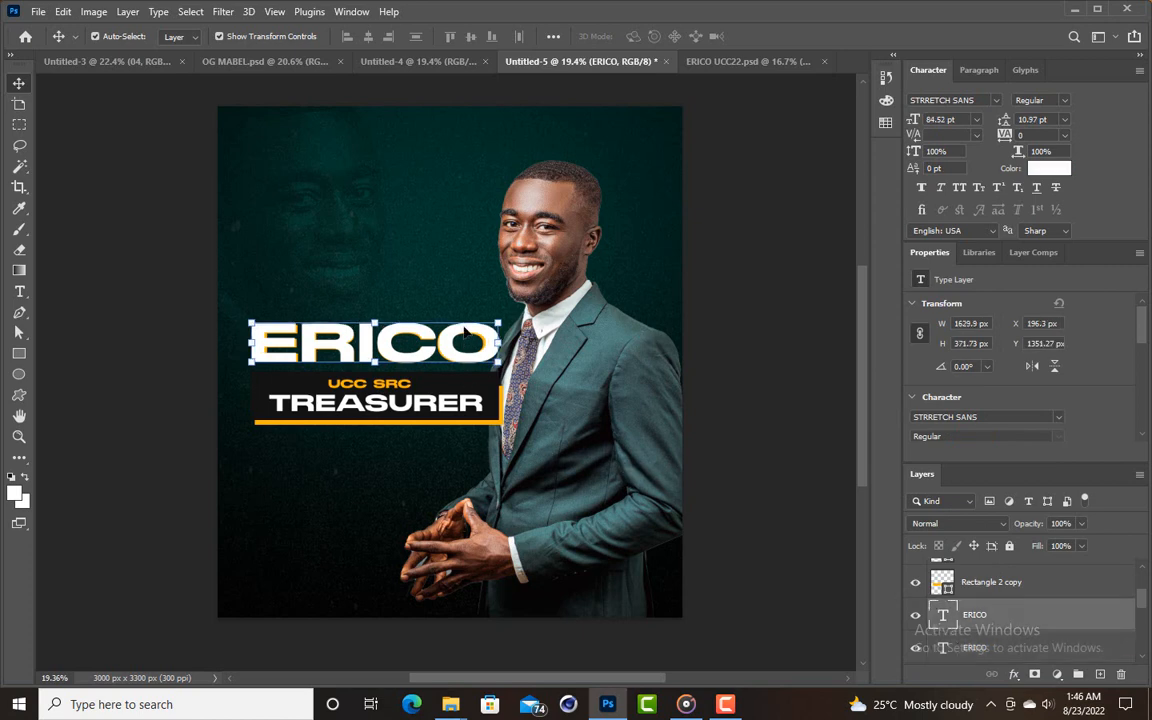
{"action": "key", "text": "ctrl"}
{"action": "left_click_drag", "start_coordinate": [465, 333], "coordinate": [469, 242]}
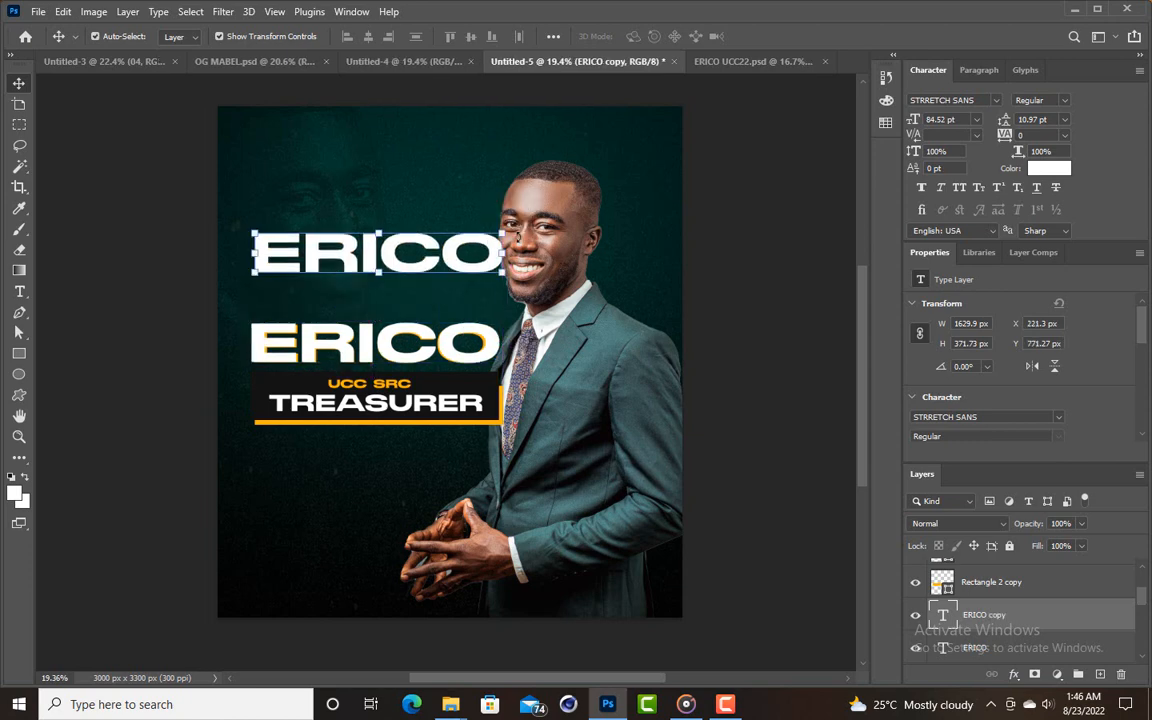
Rotate the white name text copy to -90 degrees.
{"action": "key", "text": "ctrl+t"}
{"action": "left_click_drag", "start_coordinate": [505, 190], "coordinate": [358, 110]}
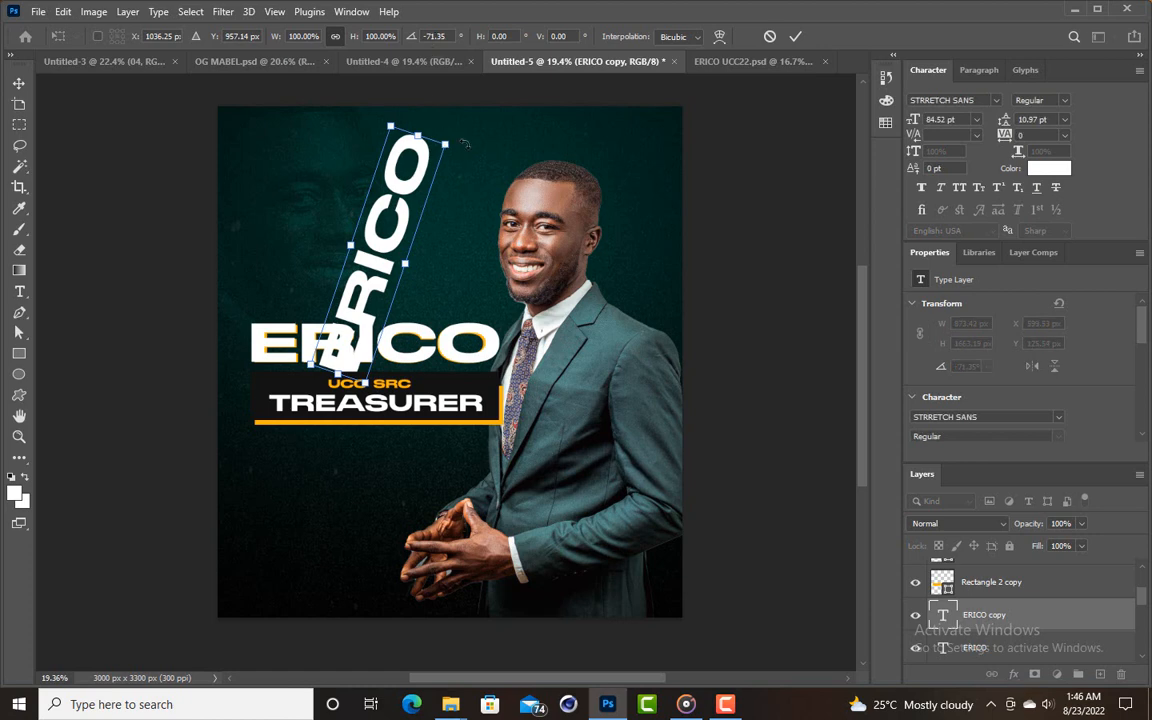
{"action": "left_click_drag", "start_coordinate": [463, 143], "coordinate": [440, 90]}
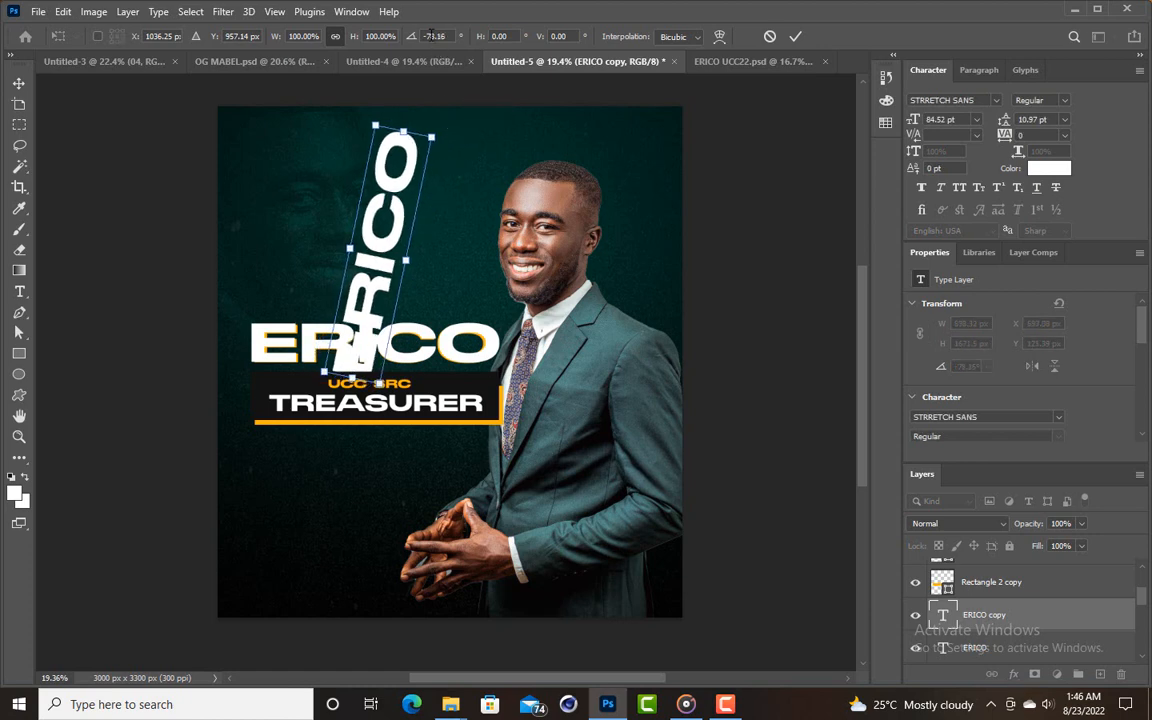
{"action": "left_click", "coordinate": [433, 36]}
{"action": "type", "text": "-90"}
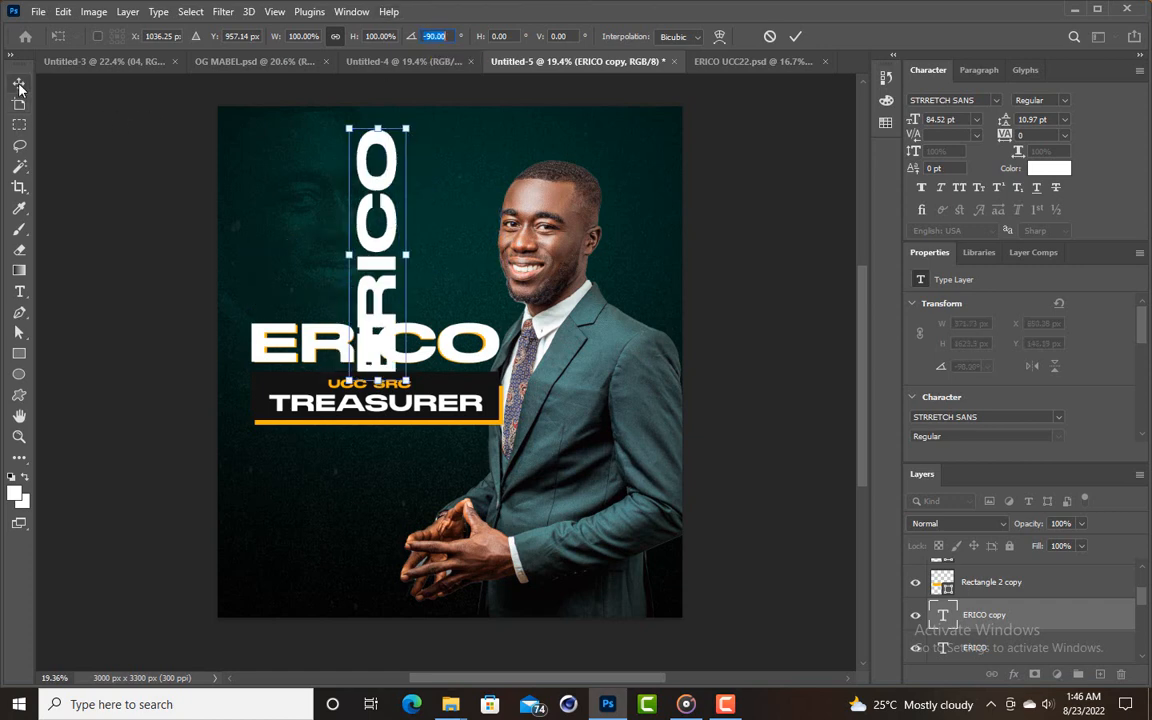
{"action": "key", "text": "Return"}
Move the vertical name copy to the canvas's right side, layered just above spotlight, and enlarge it to about 298.85 pt.
{"action": "left_click_drag", "start_coordinate": [390, 178], "coordinate": [630, 170]}
{"action": "left_click_drag", "start_coordinate": [1124, 636], "coordinate": [1117, 604]}
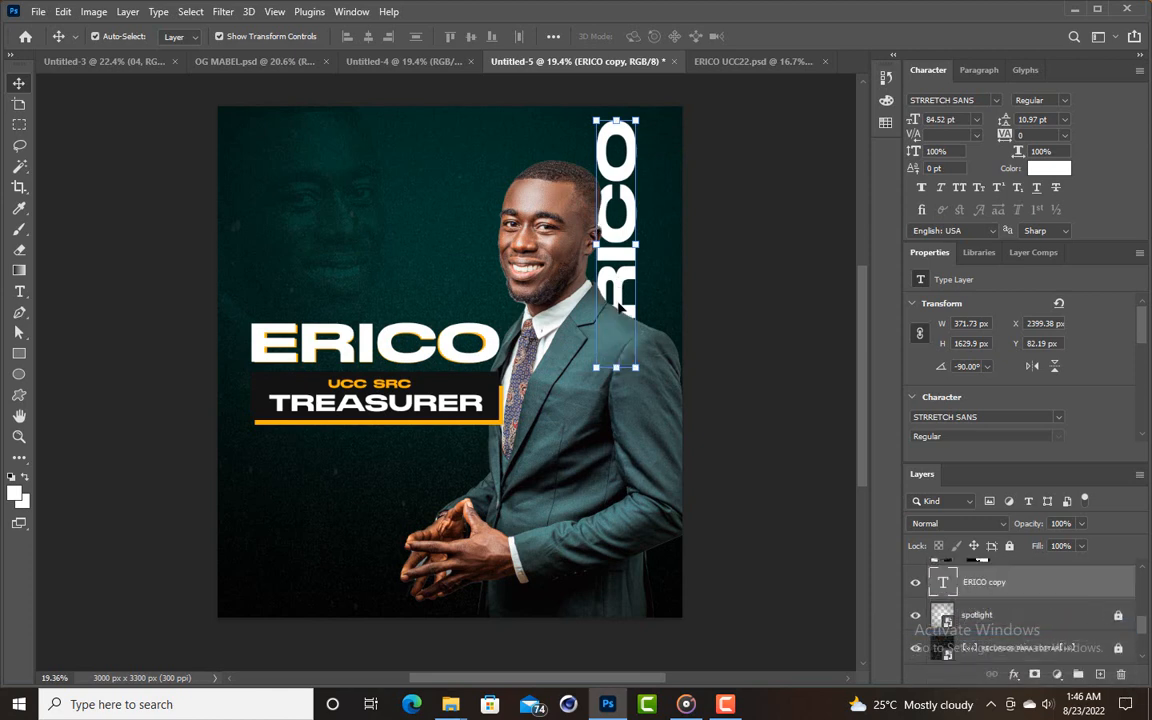
{"action": "key", "text": "ctrl+t"}
{"action": "left_click_drag", "start_coordinate": [616, 368], "coordinate": [633, 582]}
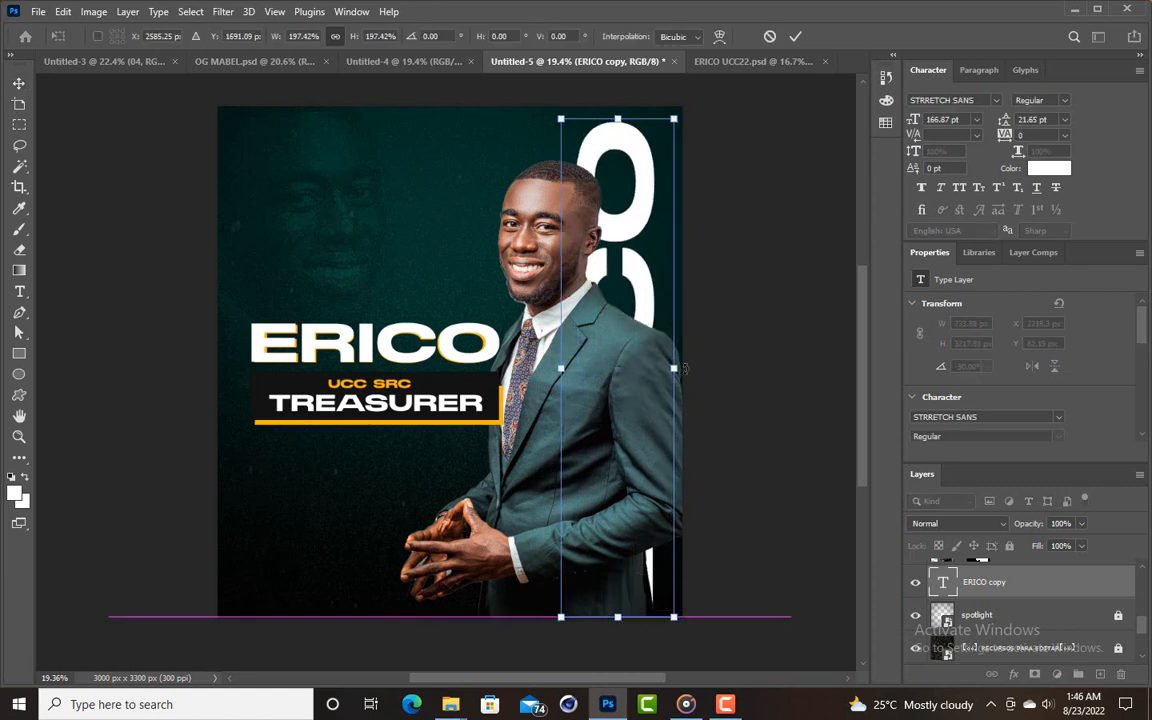
{"action": "left_click_drag", "start_coordinate": [674, 368], "coordinate": [752, 370]}
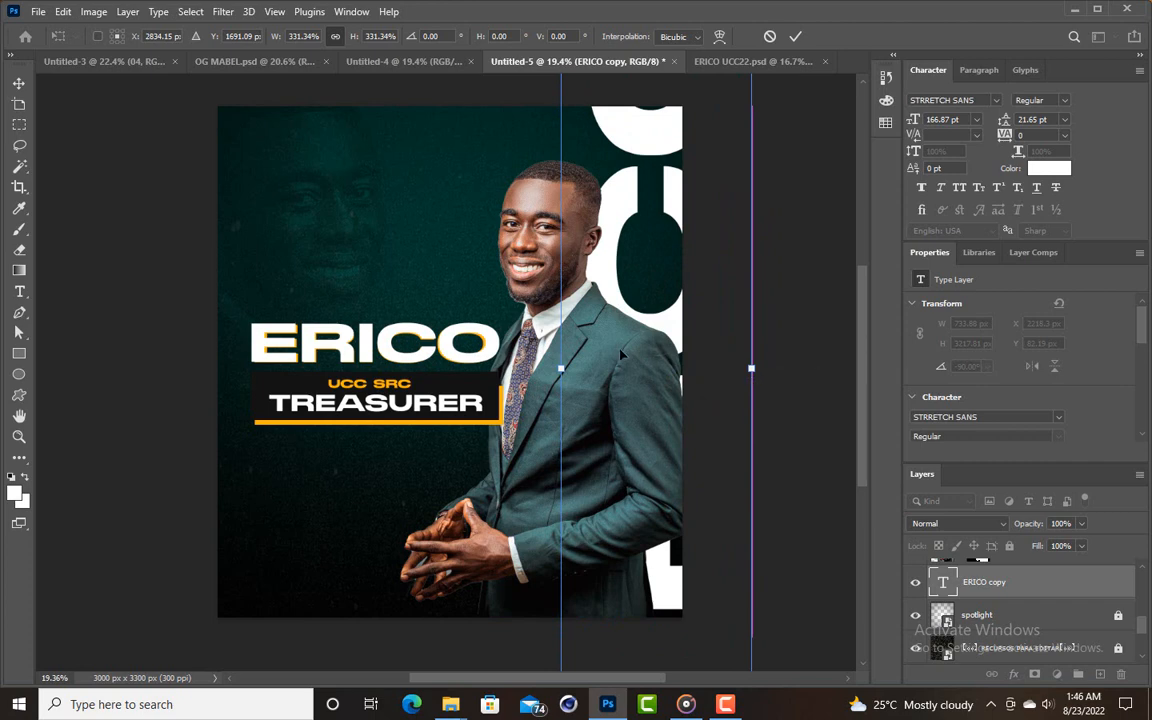
{"action": "left_click_drag", "start_coordinate": [551, 370], "coordinate": [548, 373]}
{"action": "key", "text": "Return"}
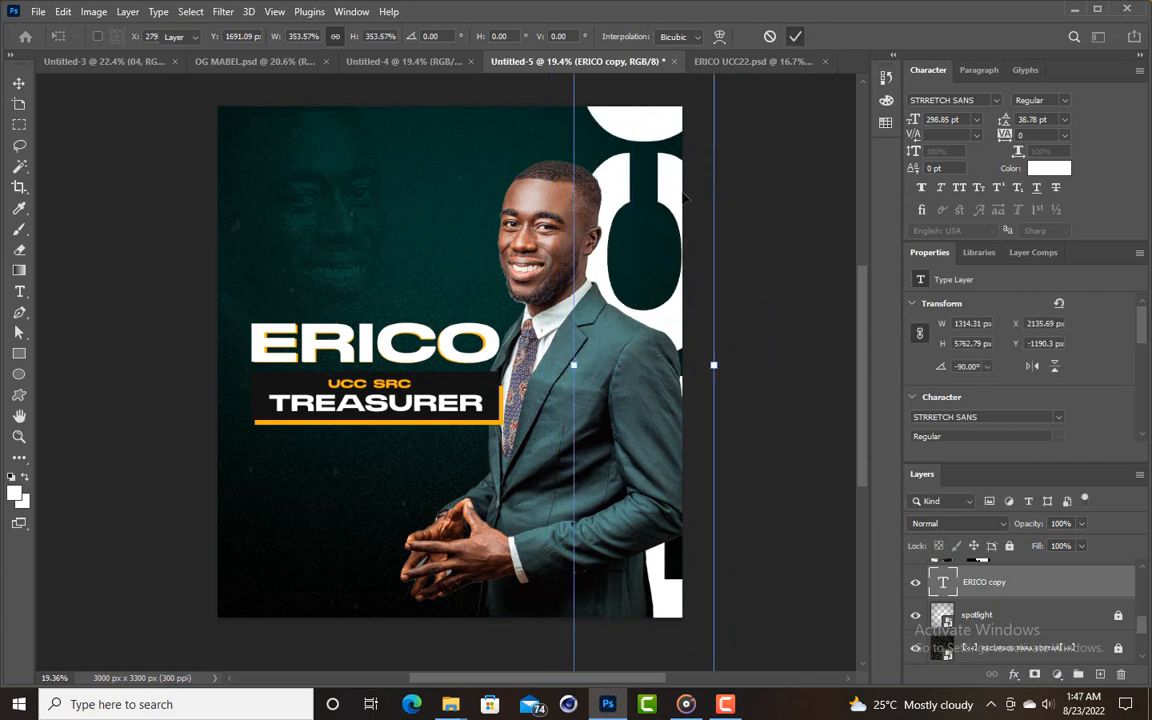
Lock the large vertical name text layer behind the man.
{"action": "left_click", "coordinate": [665, 195]}
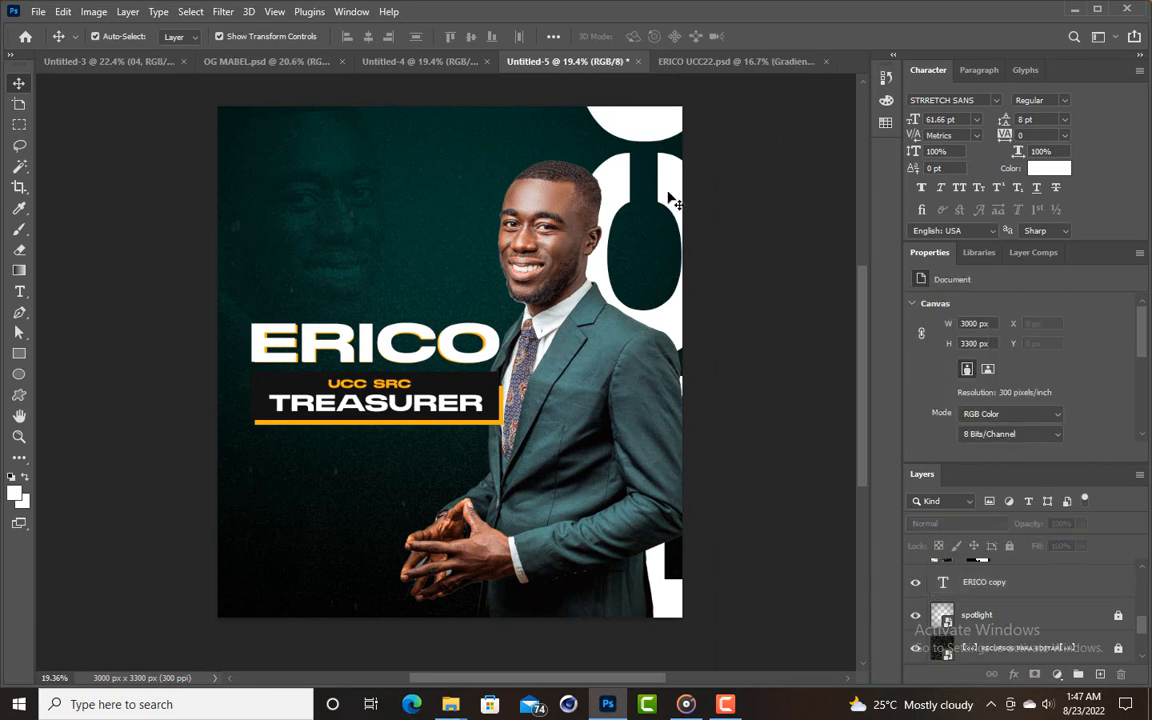
{"action": "left_click", "coordinate": [673, 203]}
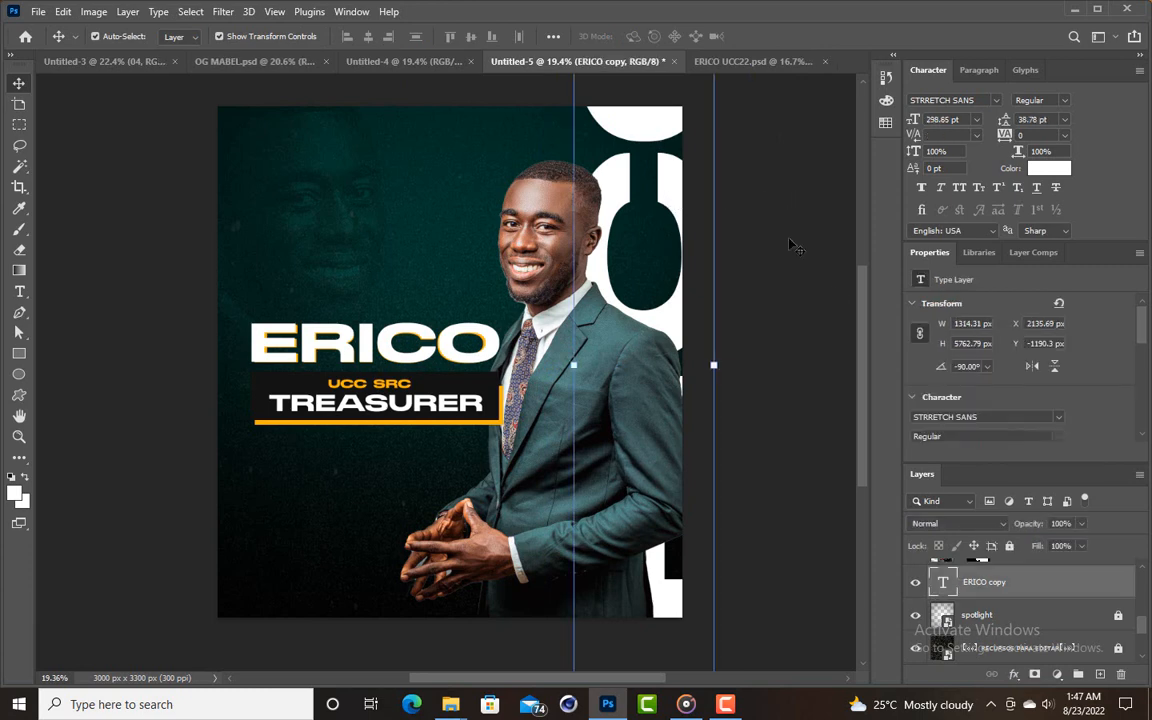
{"action": "left_click", "coordinate": [1010, 546]}
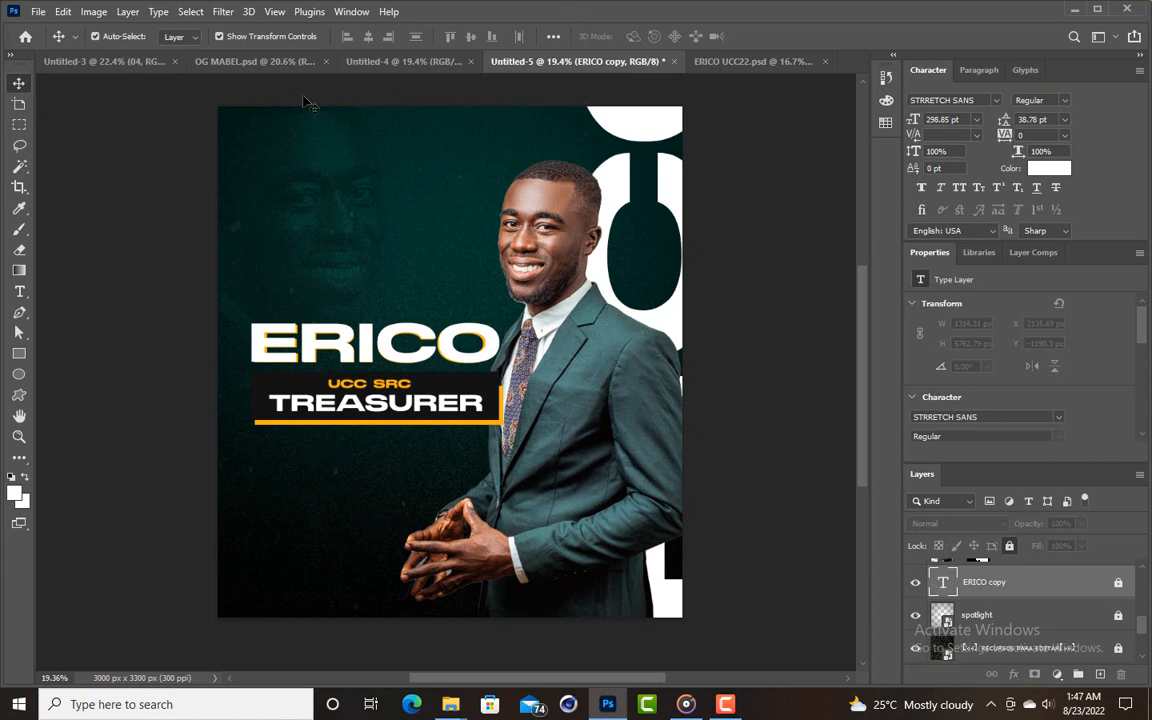
Place the hall tAGS PSD from the Downloads folder into the design as an embedded object.
{"action": "left_click", "coordinate": [38, 12]}
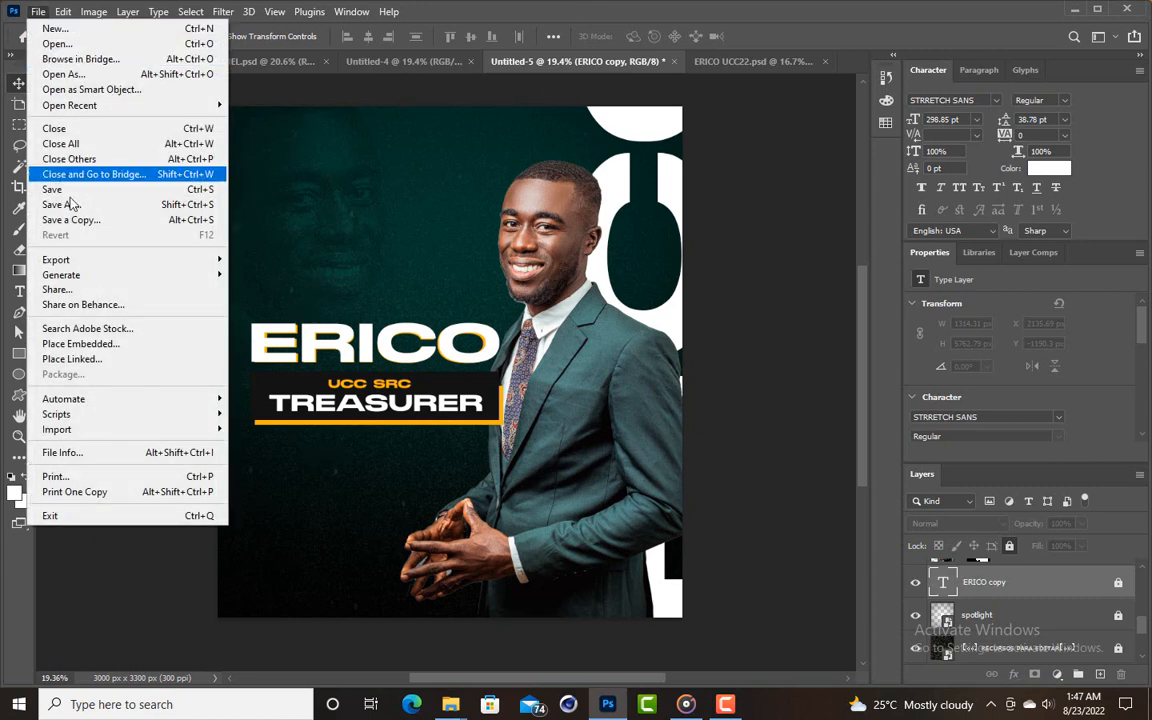
{"action": "left_click", "coordinate": [113, 344]}
{"action": "scroll", "coordinate": [268, 180], "scroll_direction": "down", "scroll_amount": 3}
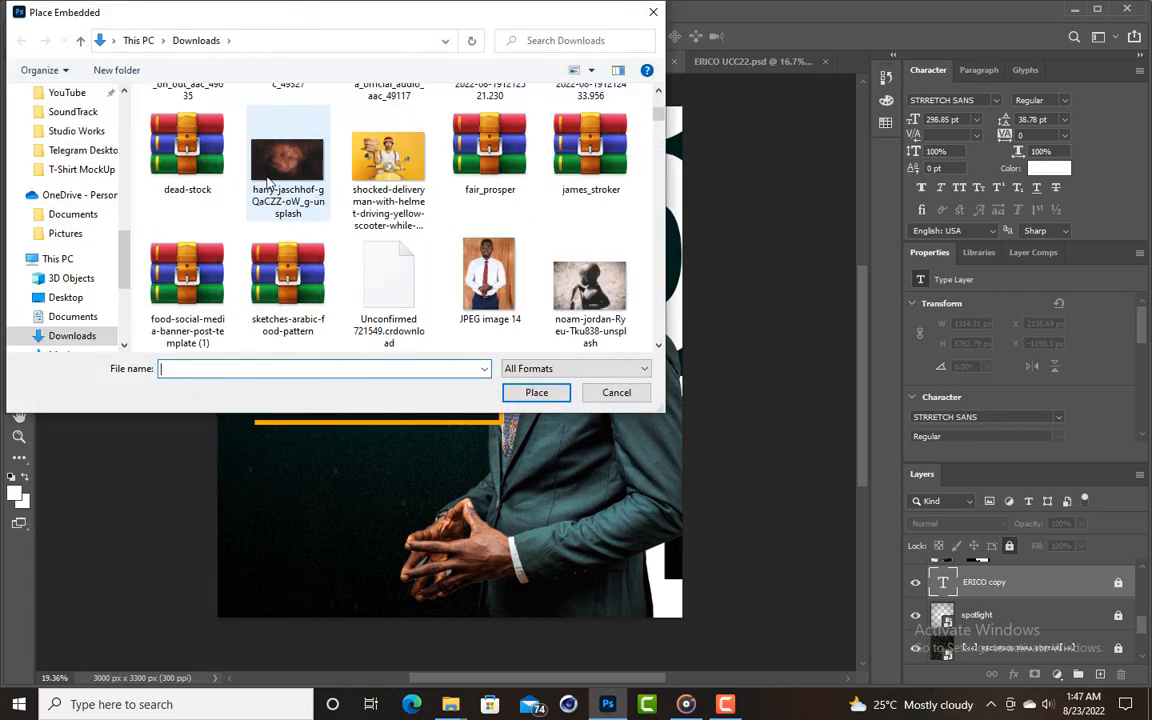
{"action": "scroll", "coordinate": [270, 178], "scroll_direction": "down", "scroll_amount": 3}
{"action": "scroll", "coordinate": [275, 172], "scroll_direction": "up", "scroll_amount": 5}
{"action": "scroll", "coordinate": [283, 165], "scroll_direction": "down", "scroll_amount": 2}
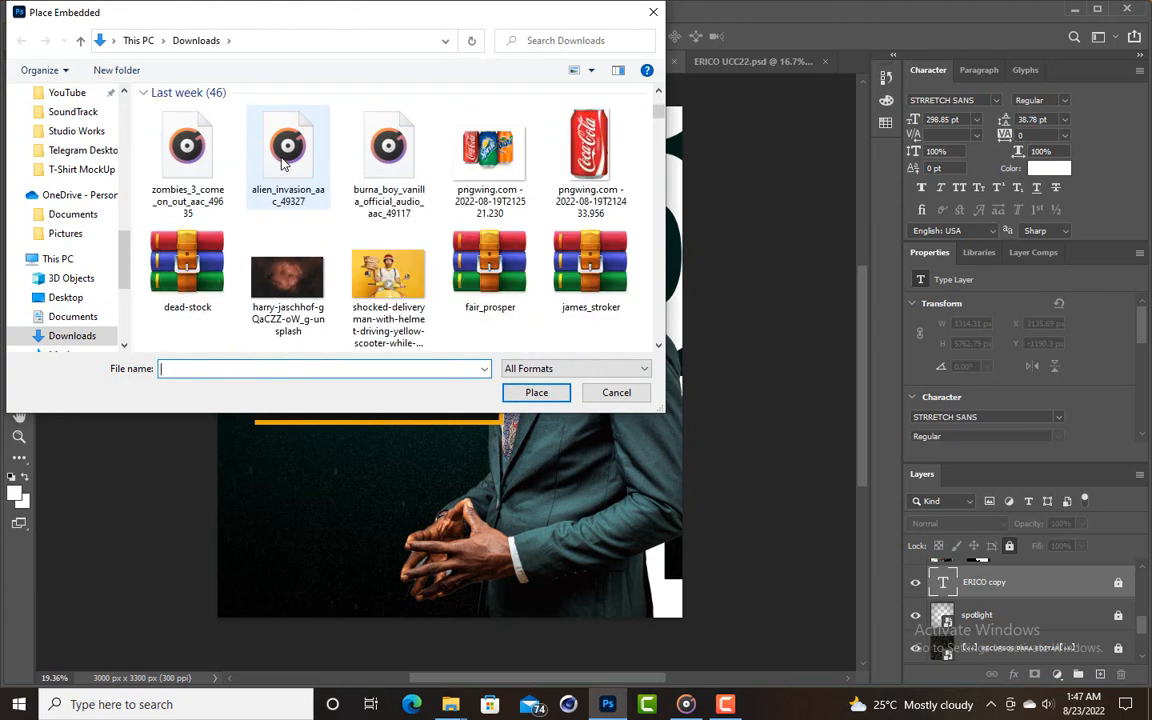
{"action": "scroll", "coordinate": [283, 165], "scroll_direction": "down", "scroll_amount": 8}
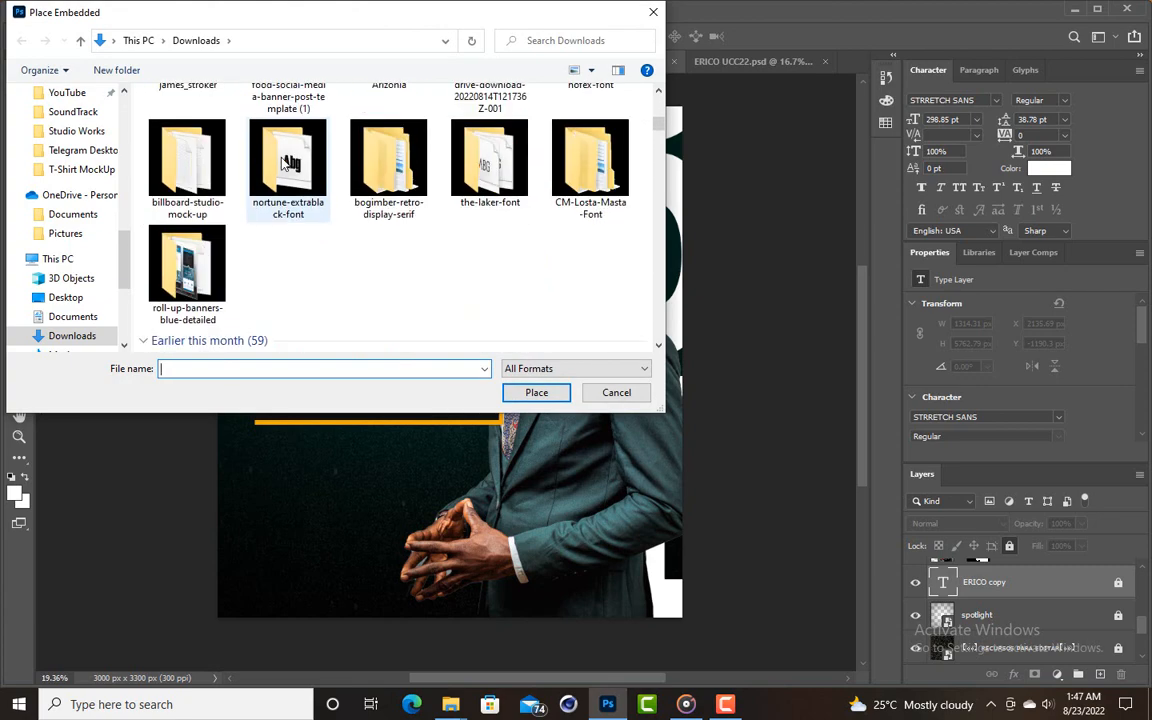
{"action": "scroll", "coordinate": [288, 163], "scroll_direction": "down", "scroll_amount": 3}
{"action": "left_click", "coordinate": [380, 170]}
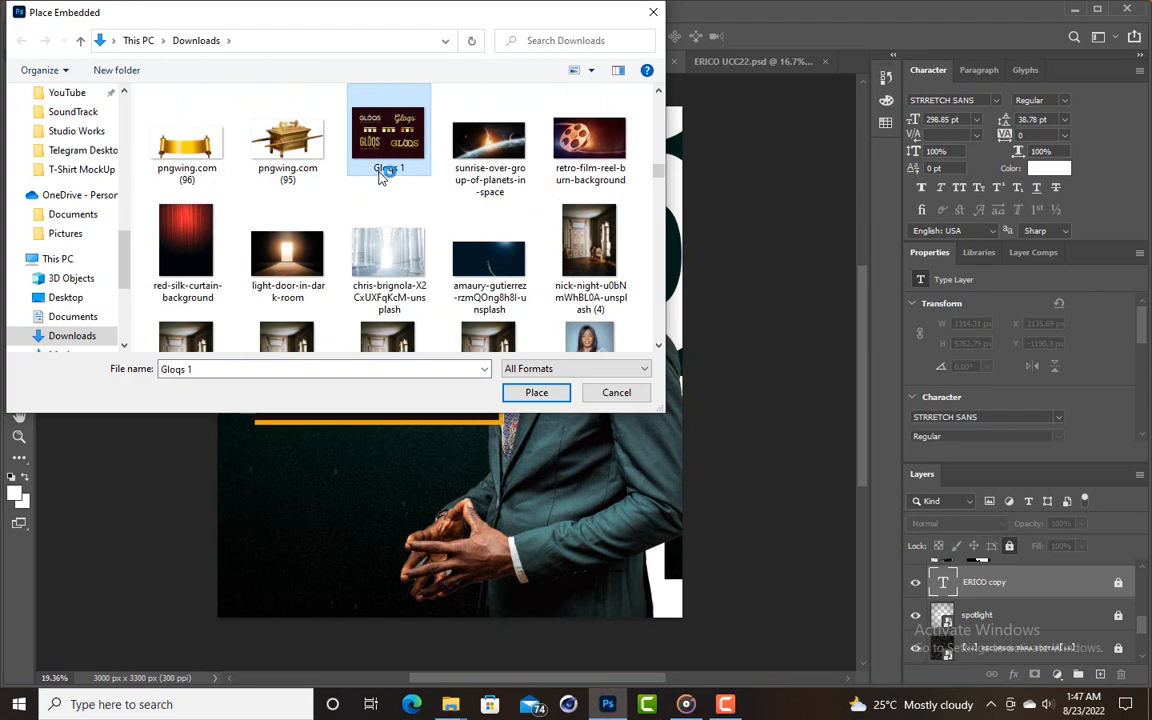
{"action": "key", "text": "h"}
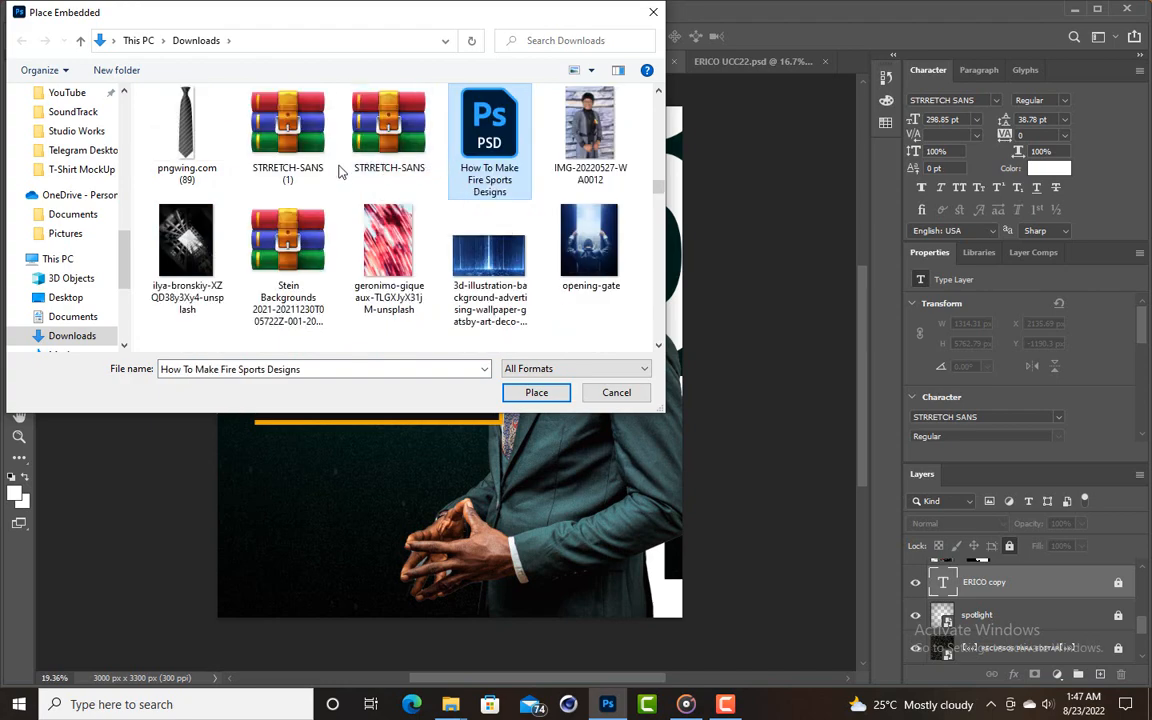
{"action": "scroll", "coordinate": [341, 174], "scroll_direction": "down", "scroll_amount": 3}
{"action": "scroll", "coordinate": [335, 170], "scroll_direction": "up", "scroll_amount": 10}
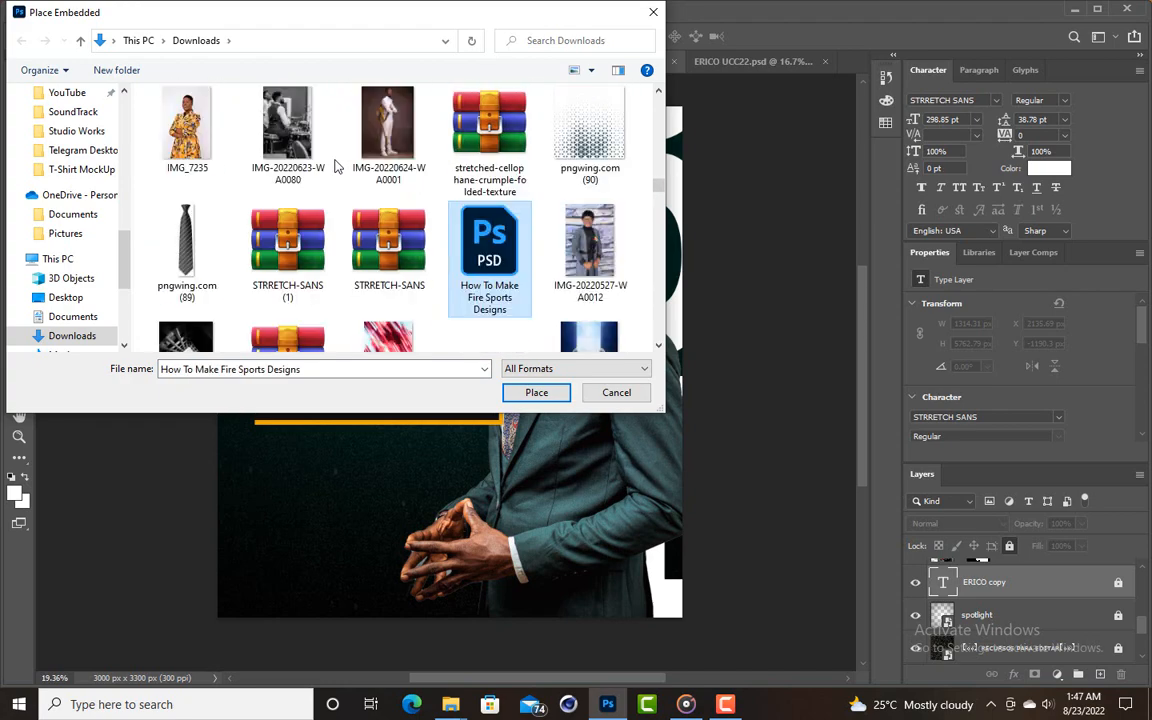
{"action": "scroll", "coordinate": [316, 163], "scroll_direction": "down", "scroll_amount": 3}
{"action": "scroll", "coordinate": [316, 163], "scroll_direction": "up", "scroll_amount": 3}
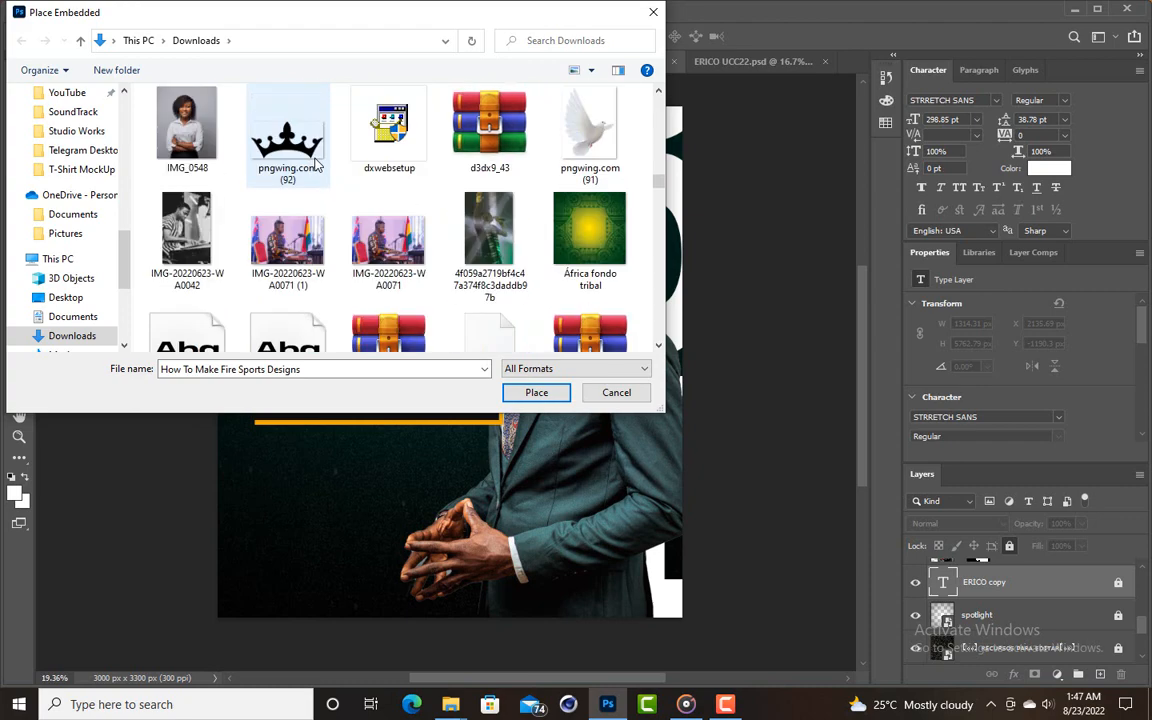
{"action": "left_click", "coordinate": [306, 158]}
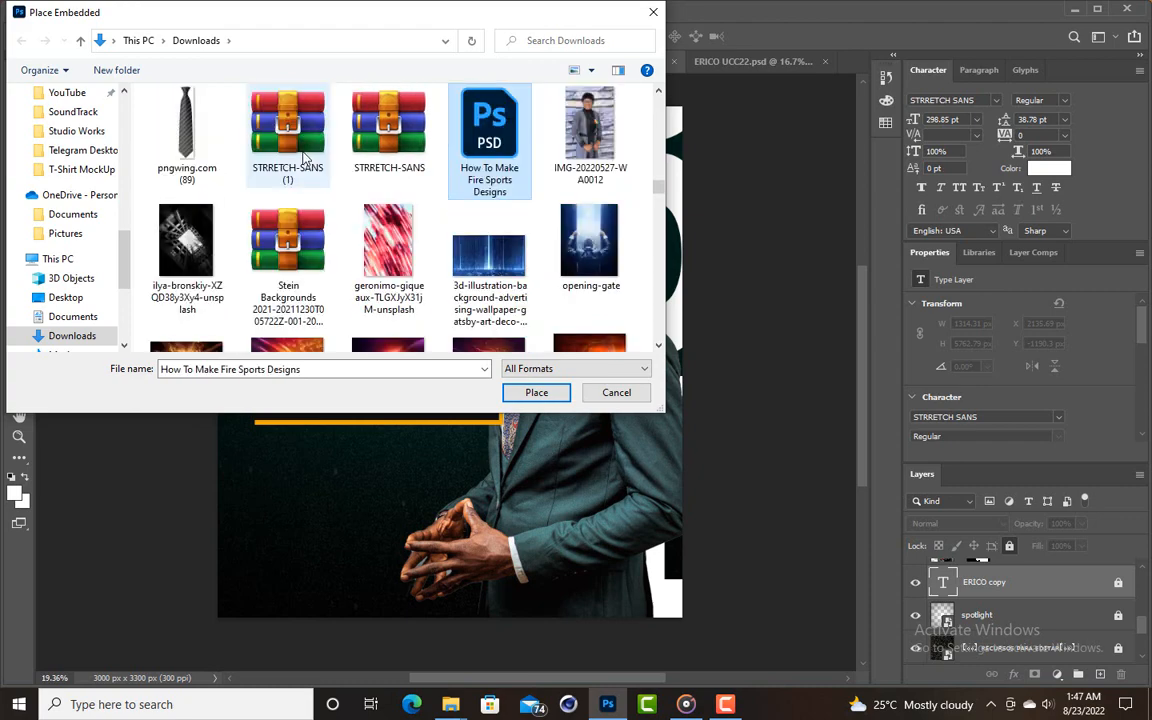
{"action": "scroll", "coordinate": [360, 173], "scroll_direction": "up", "scroll_amount": 7}
{"action": "scroll", "coordinate": [322, 172], "scroll_direction": "down", "scroll_amount": 12}
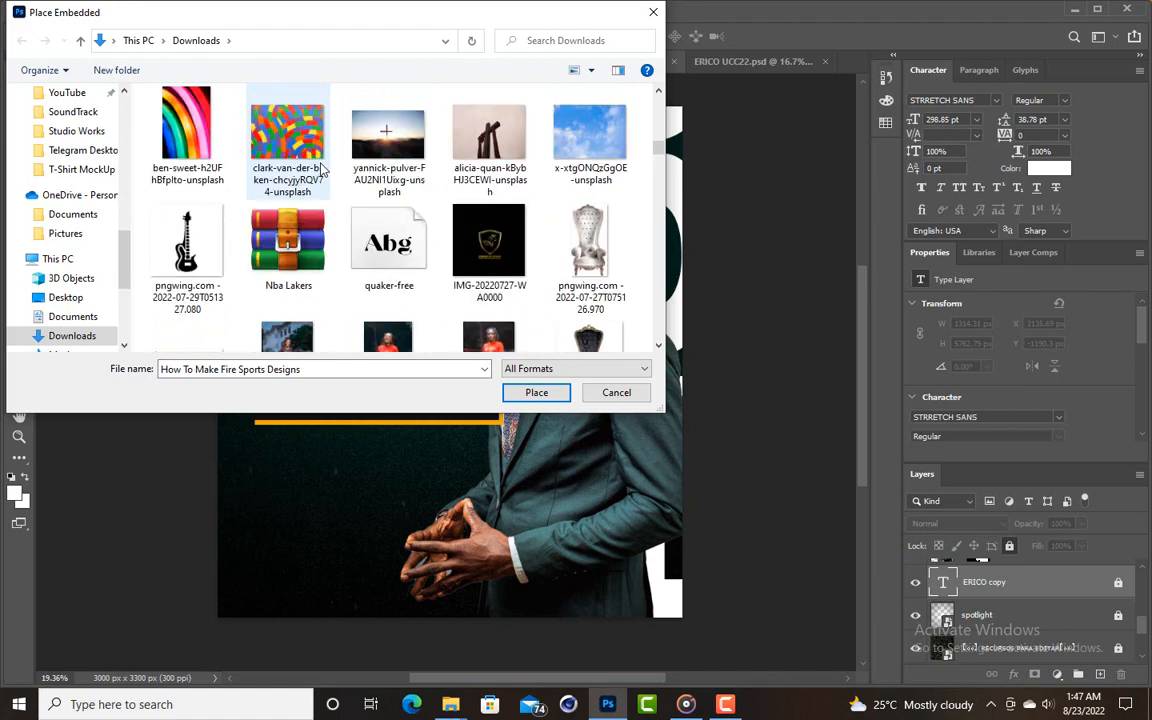
{"action": "scroll", "coordinate": [322, 172], "scroll_direction": "down", "scroll_amount": 6}
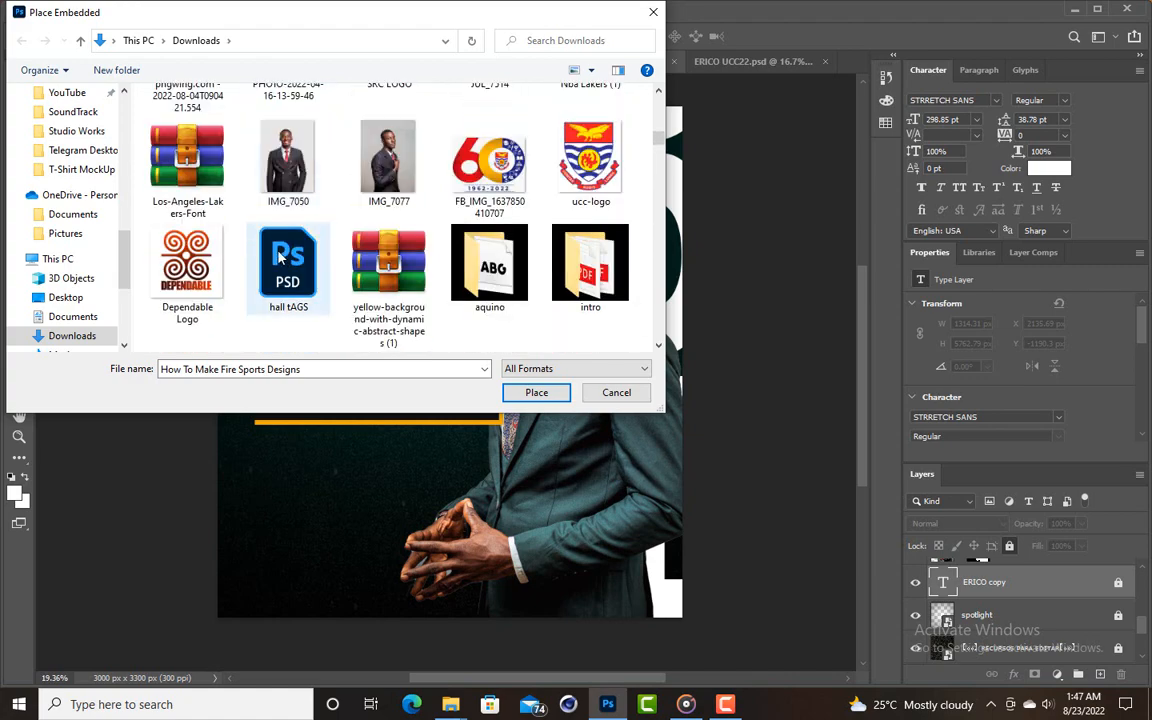
{"action": "double_click", "coordinate": [281, 257]}
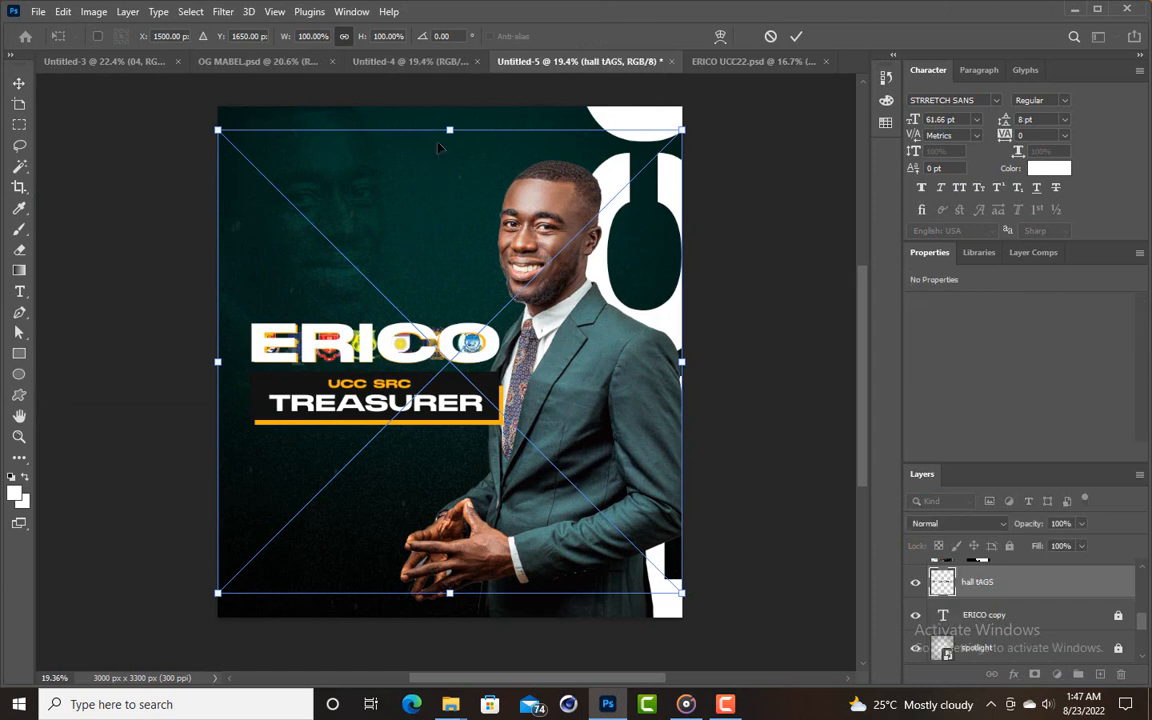
Move the row of hall crests to the lower part of the canvas and bring its layer to the top of the stack.
{"action": "left_click_drag", "start_coordinate": [510, 309], "coordinate": [539, 503]}
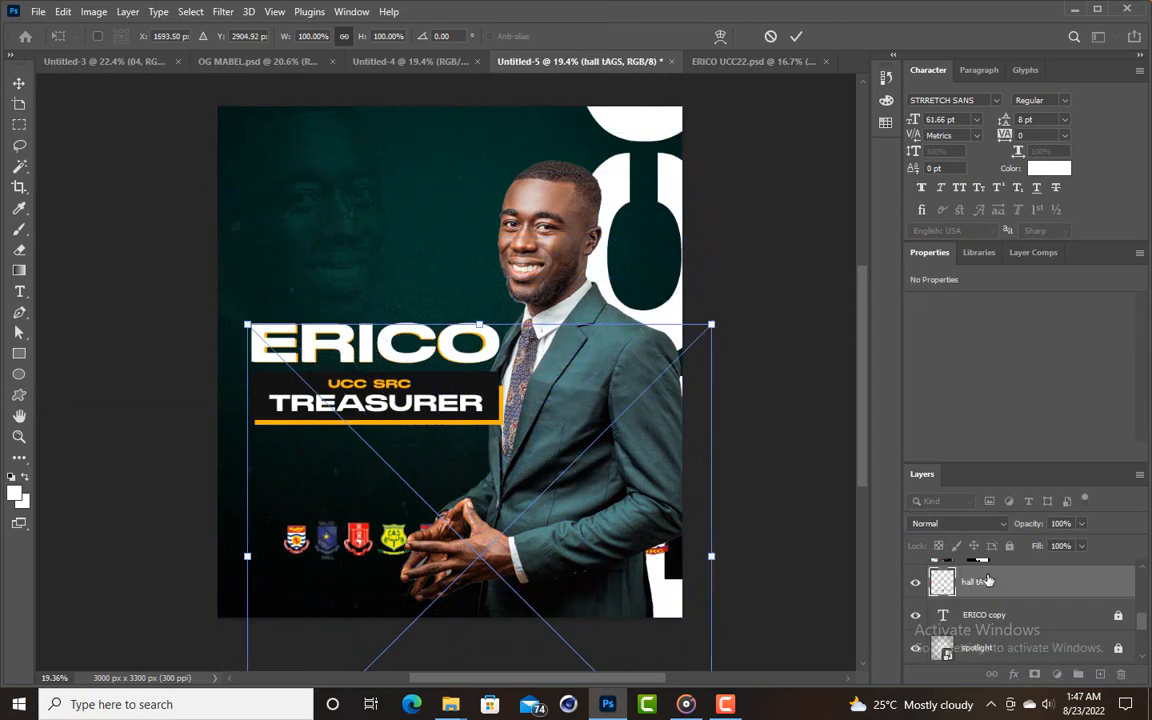
{"action": "mouse_move", "coordinate": [987, 581]}
{"action": "left_mouse_down"}
{"action": "mouse_move", "coordinate": [986, 533]}
{"action": "mouse_move", "coordinate": [989, 574]}
{"action": "mouse_move", "coordinate": [992, 538]}
{"action": "mouse_move", "coordinate": [990, 560]}
{"action": "left_mouse_up"}
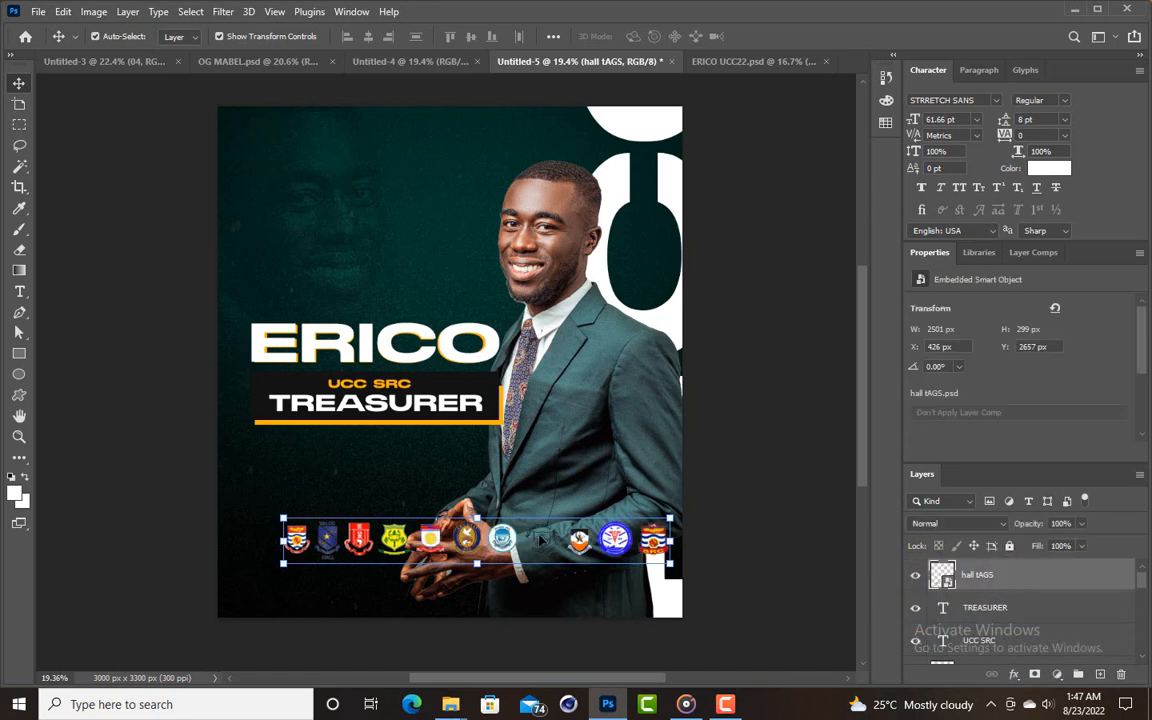
{"action": "left_click_drag", "start_coordinate": [540, 540], "coordinate": [469, 550]}
Scale the hall crest row down to about 90.20%, keeping it near the canvas's lower edge.
{"action": "key", "text": "ctrl+t"}
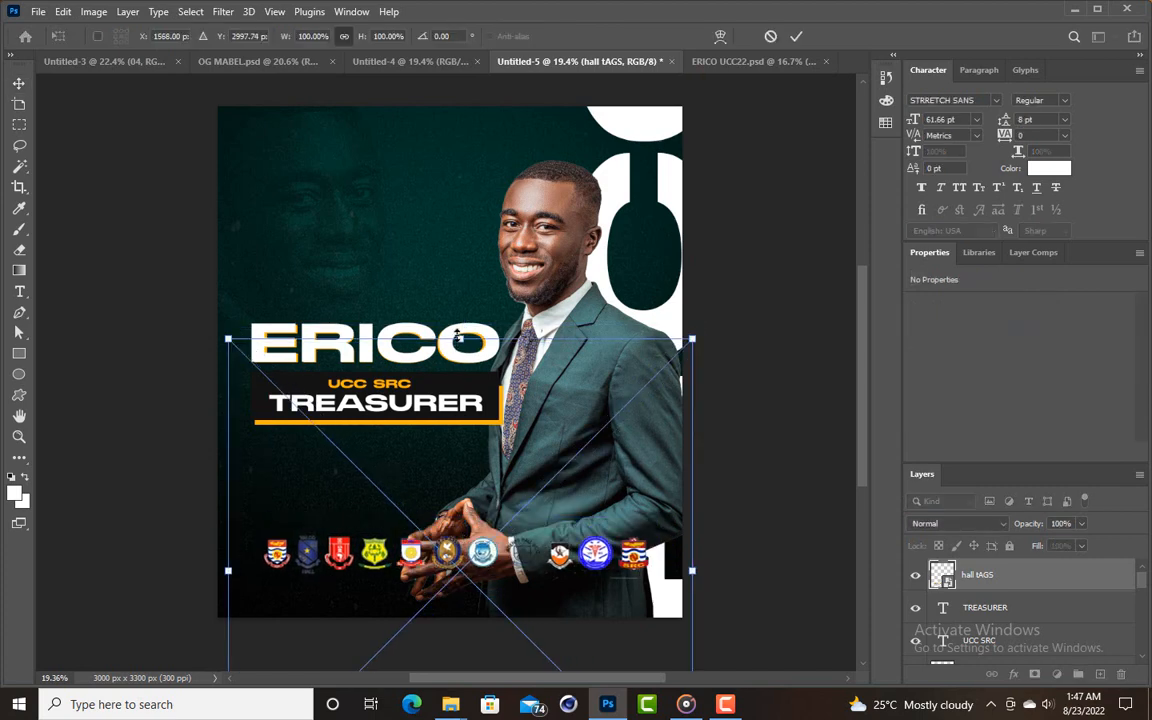
{"action": "left_click_drag", "start_coordinate": [458, 338], "coordinate": [459, 383]}
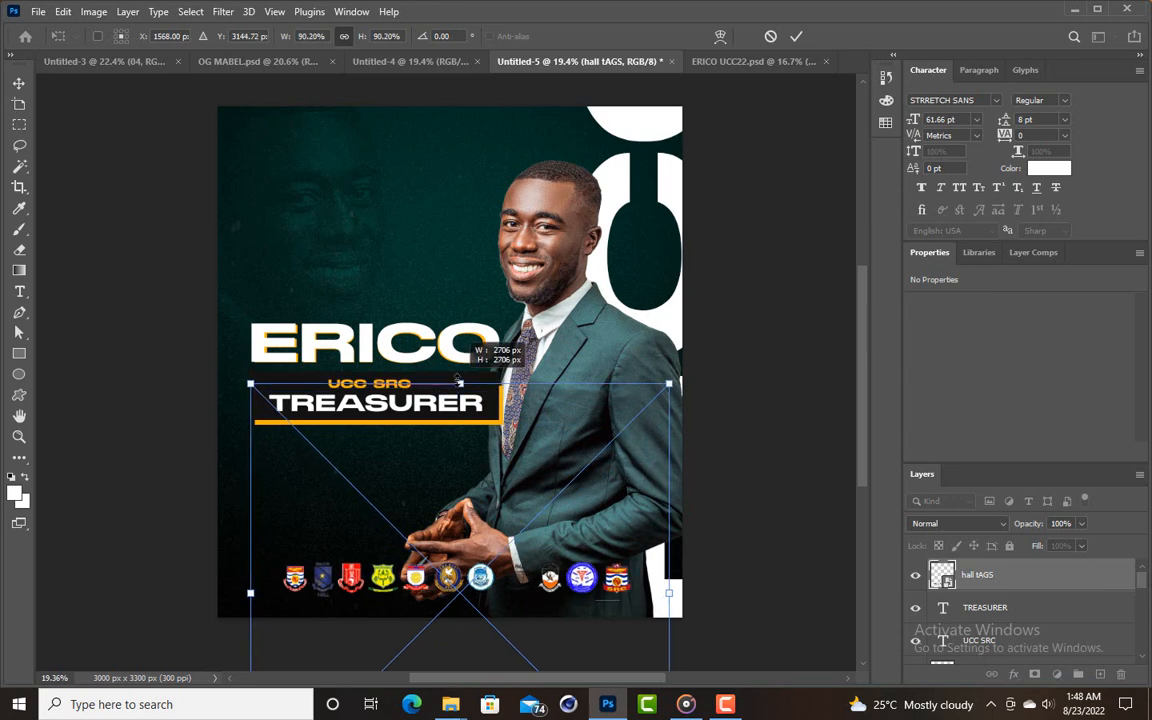
{"action": "left_click", "coordinate": [796, 36]}
Shift the suited man slightly upward and enlarge him to about 101.62%.
{"action": "left_click", "coordinate": [548, 228]}
{"action": "left_click_drag", "start_coordinate": [546, 226], "coordinate": [546, 220]}
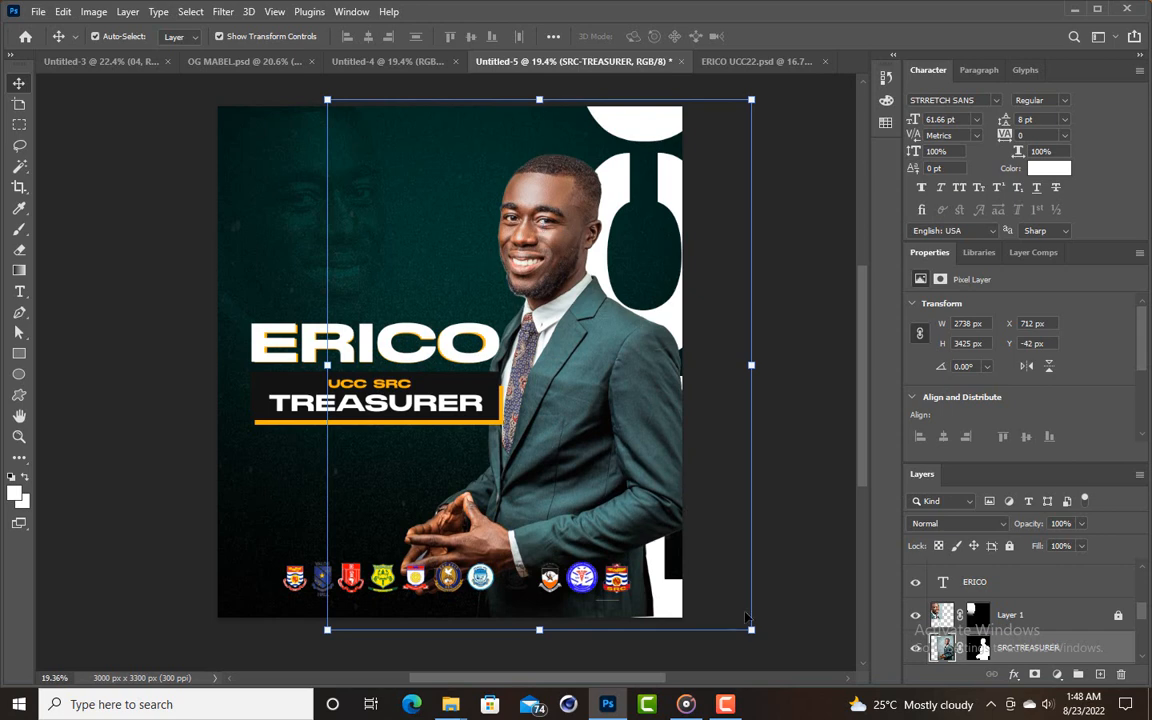
{"action": "left_click_drag", "start_coordinate": [756, 636], "coordinate": [762, 642]}
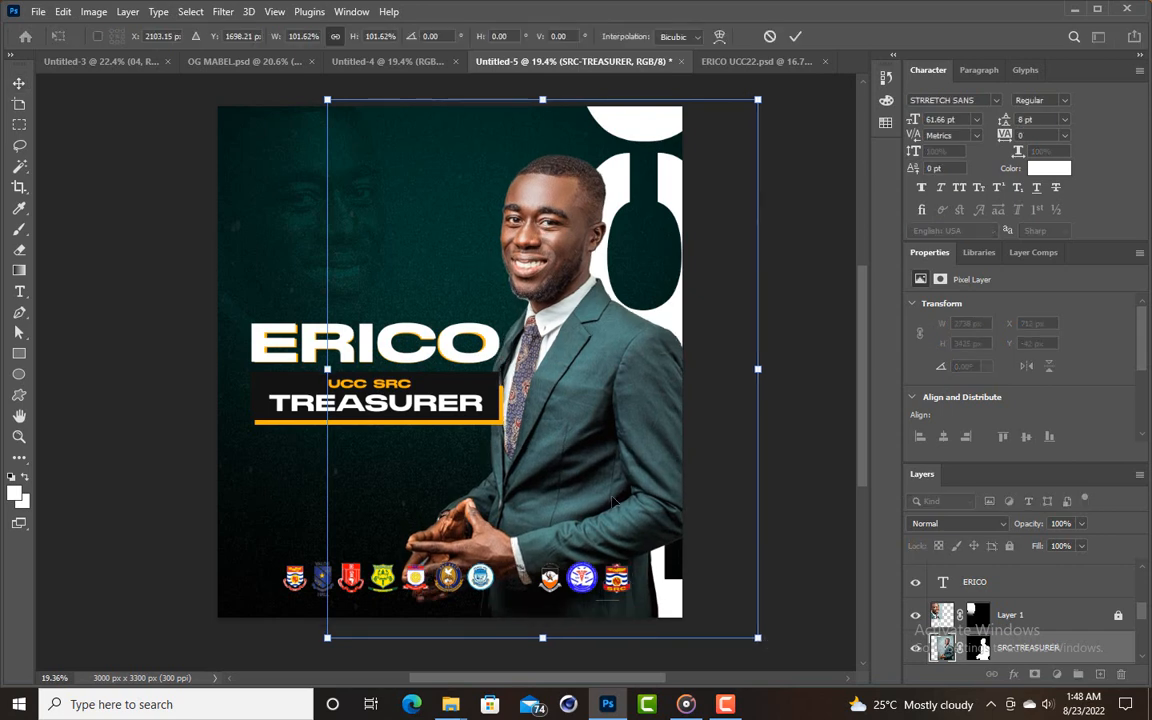
{"action": "left_click_drag", "start_coordinate": [614, 502], "coordinate": [614, 501]}
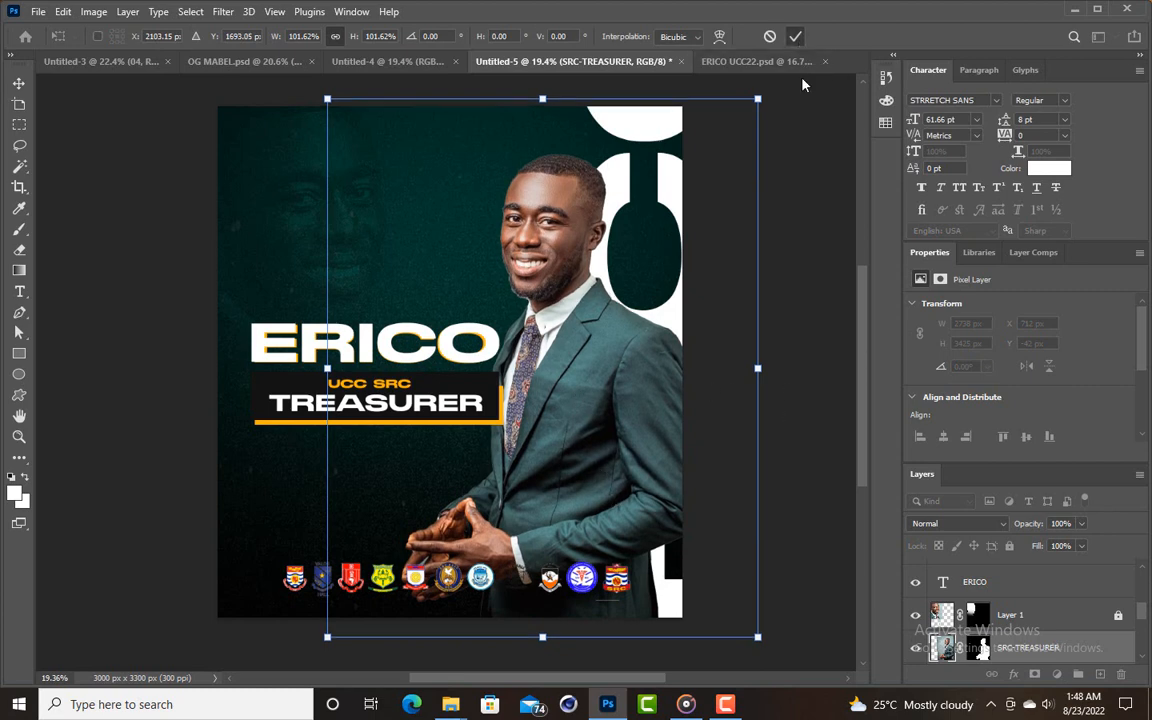
{"action": "left_click", "coordinate": [795, 36]}
Nudge the hall crest row down to Y 2936 px and centre it horizontally on the canvas.
{"action": "scroll", "coordinate": [986, 590], "scroll_direction": "up", "scroll_amount": 3}
{"action": "scroll", "coordinate": [986, 590], "scroll_direction": "up", "scroll_amount": 1}
{"action": "left_click", "coordinate": [983, 577]}
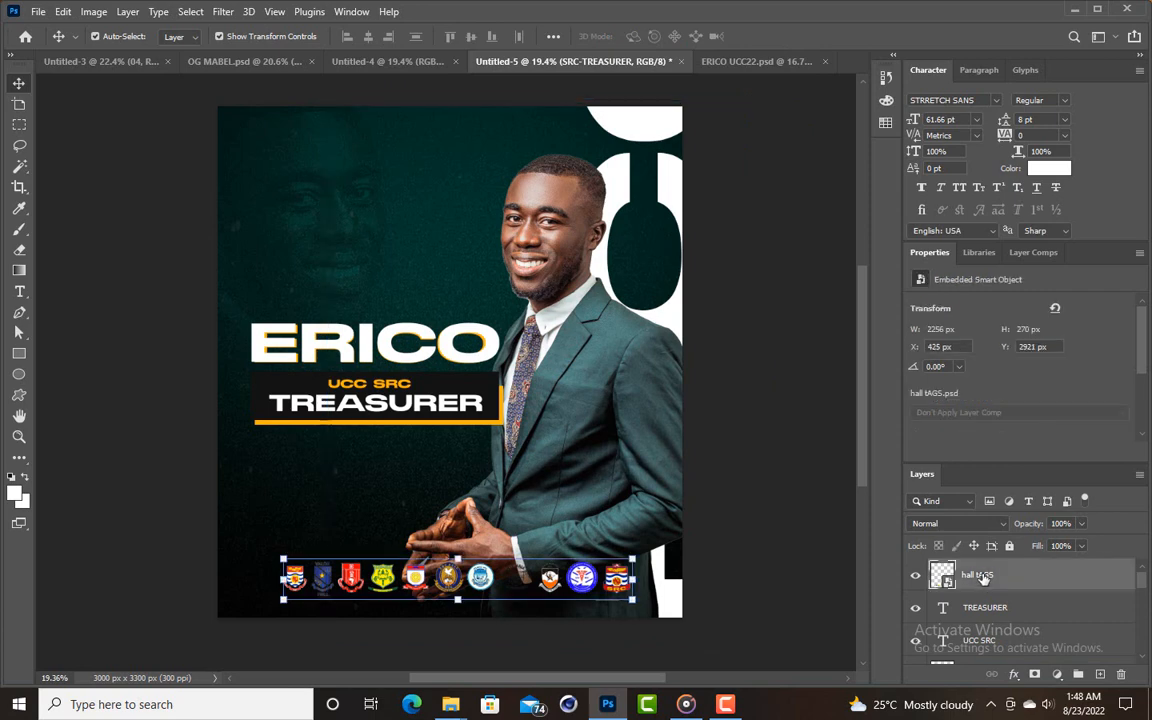
{"action": "key", "text": "shift+Down"}
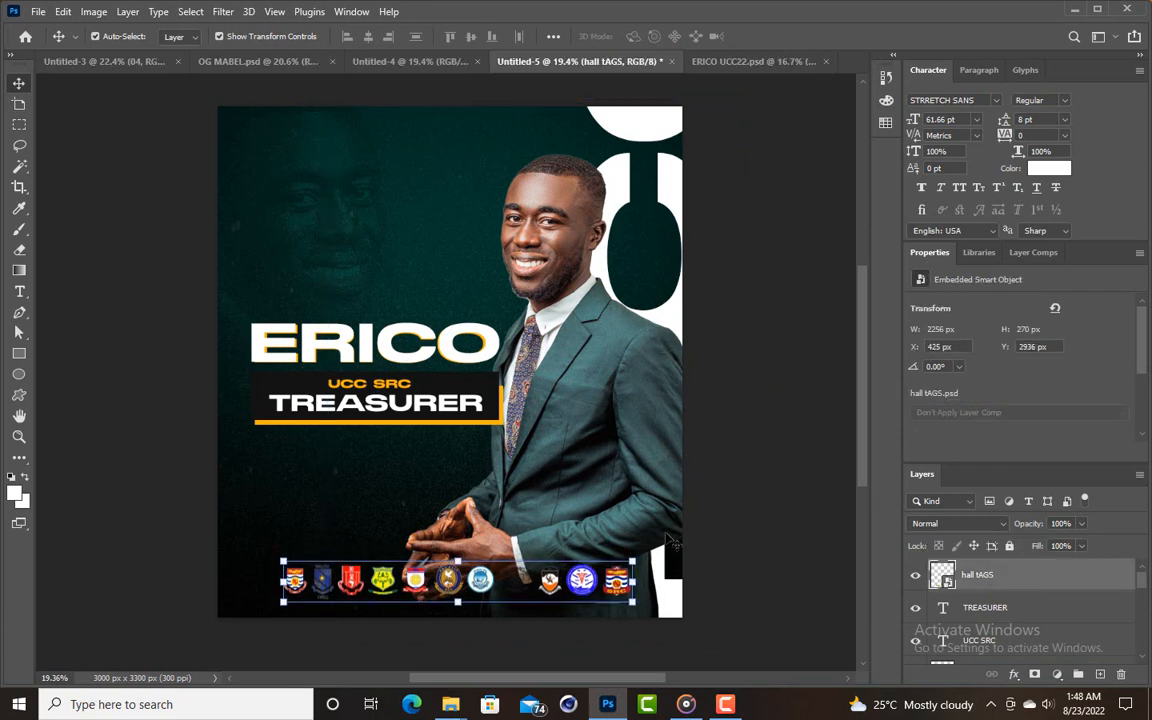
{"action": "key", "text": "ctrl+a"}
{"action": "left_click", "coordinate": [369, 37]}
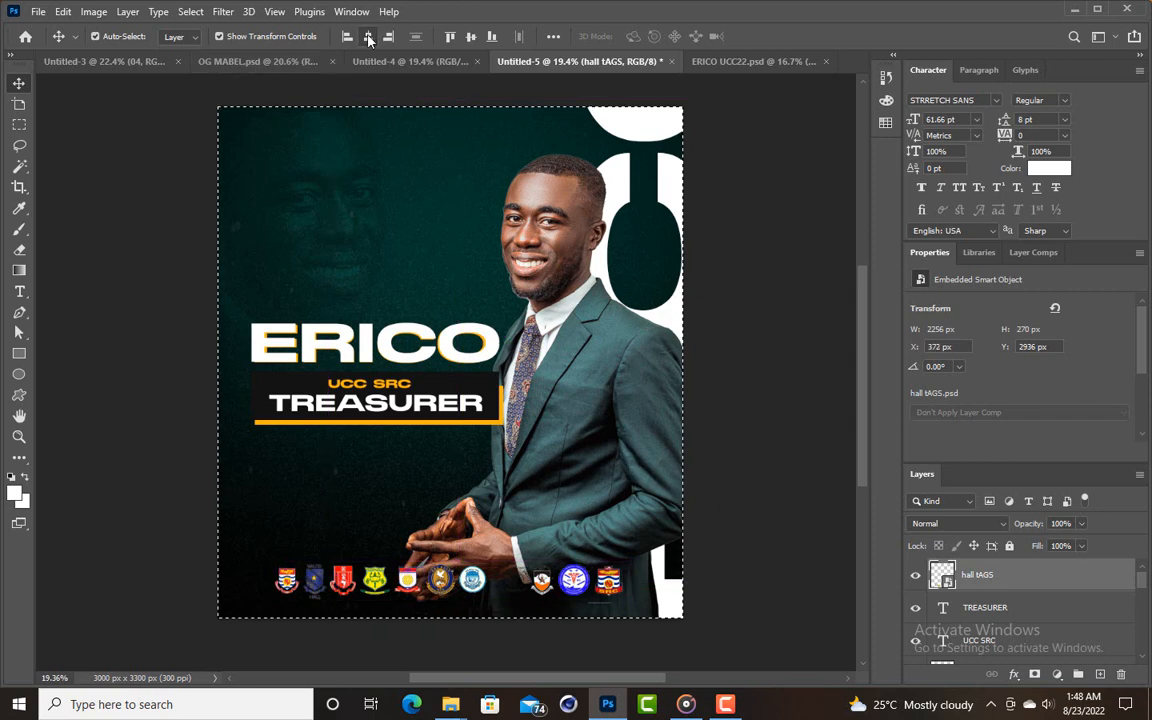
{"action": "key", "text": "ctrl+d"}
{"action": "left_click", "coordinate": [768, 230]}
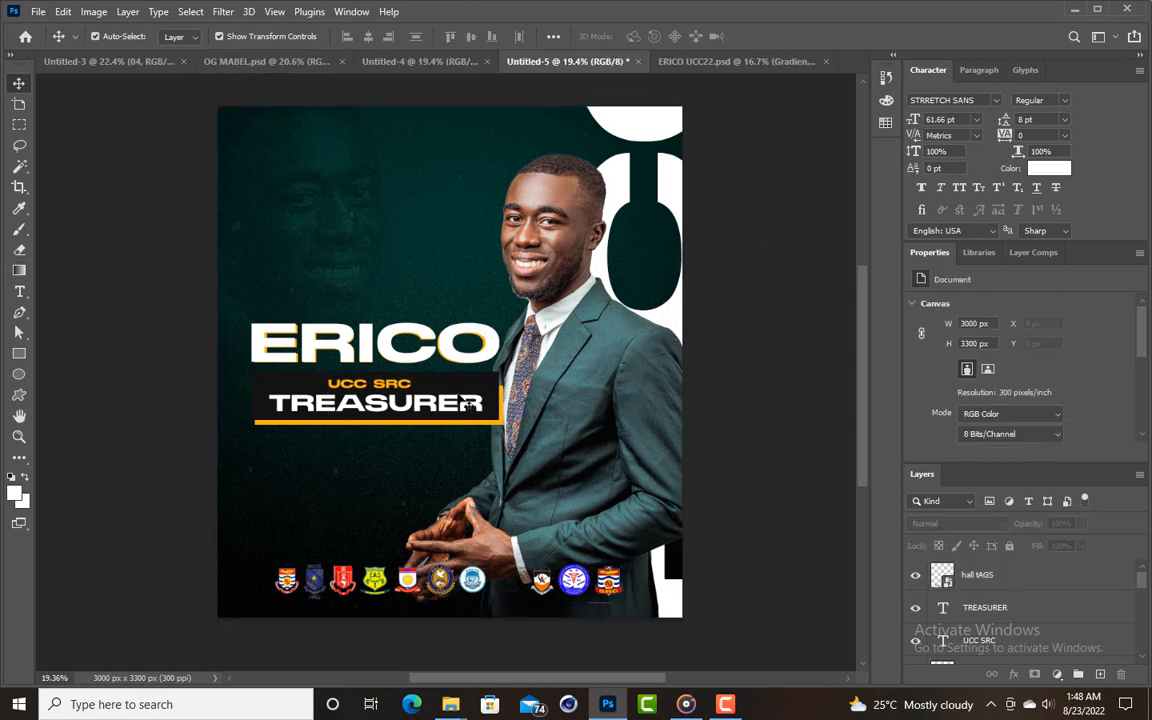
{"action": "left_click", "coordinate": [464, 424]}
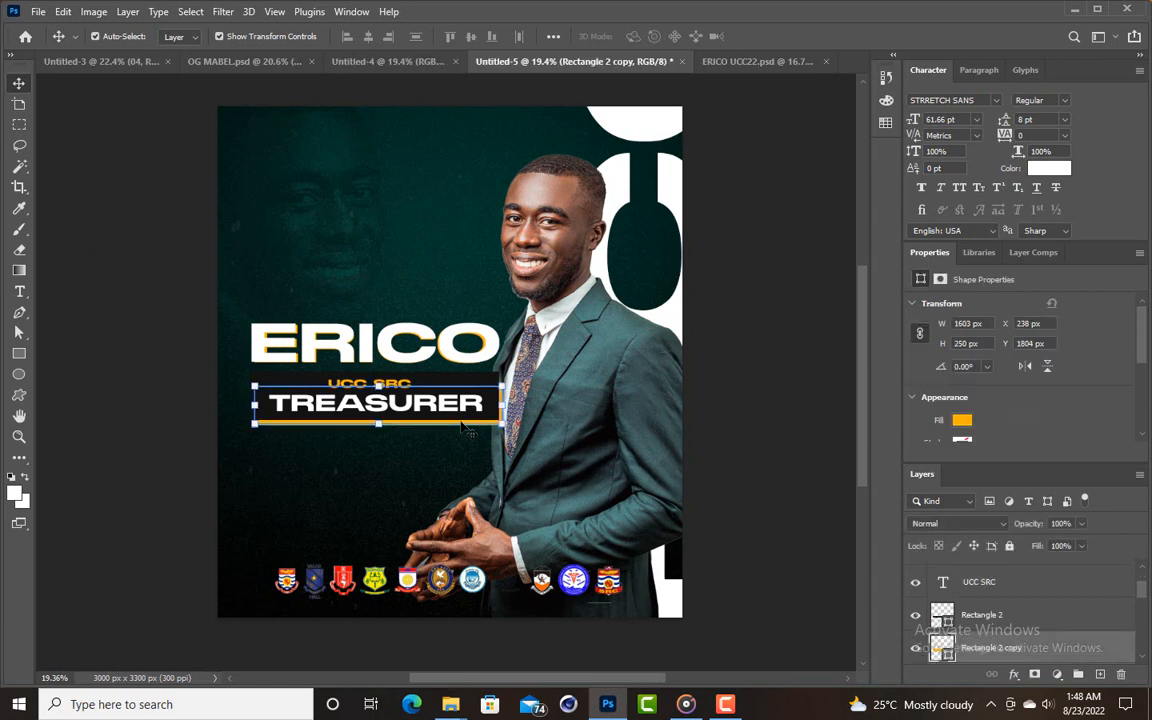
{"action": "left_click", "coordinate": [728, 268]}
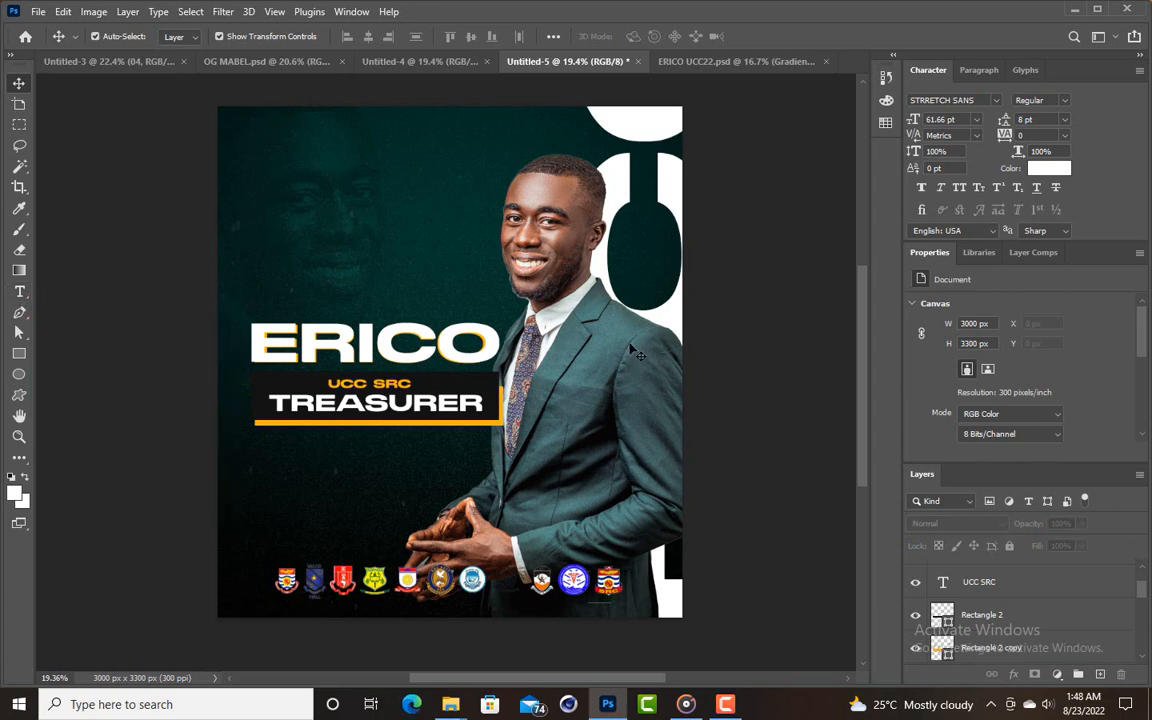
Add a white text line reading "HOPEFUL 22" below the TREASURER banner, above the TREASURER layer.
{"action": "left_click", "coordinate": [424, 410]}
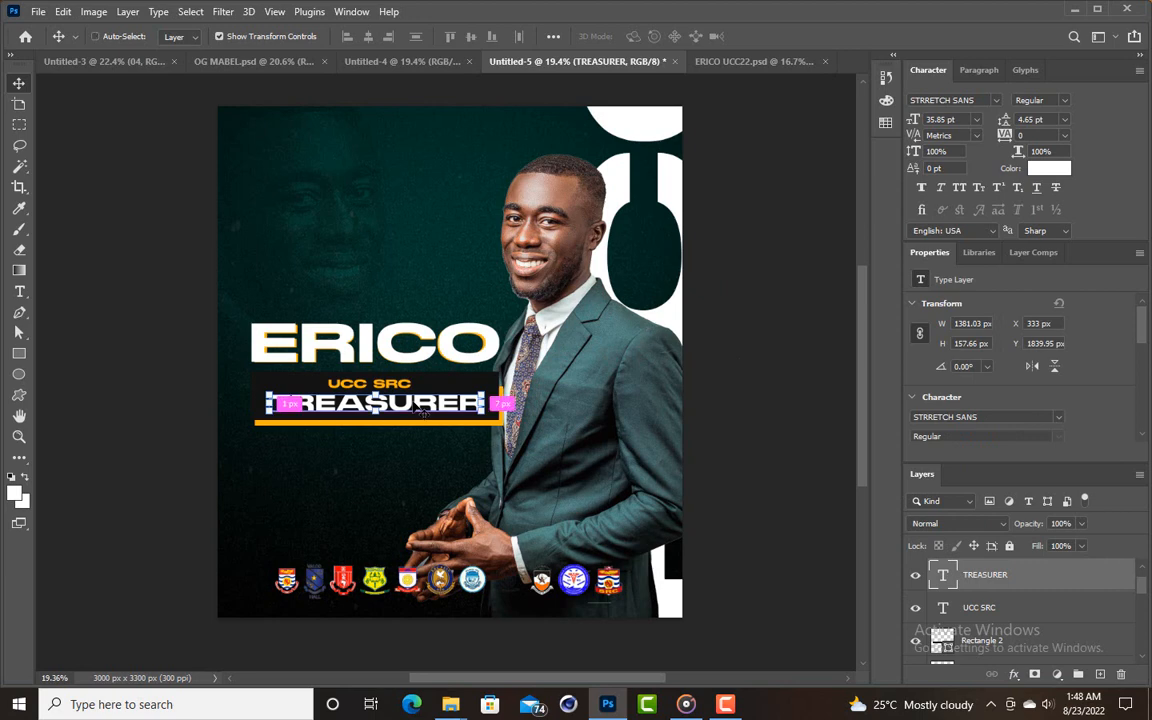
{"action": "left_click", "coordinate": [19, 291]}
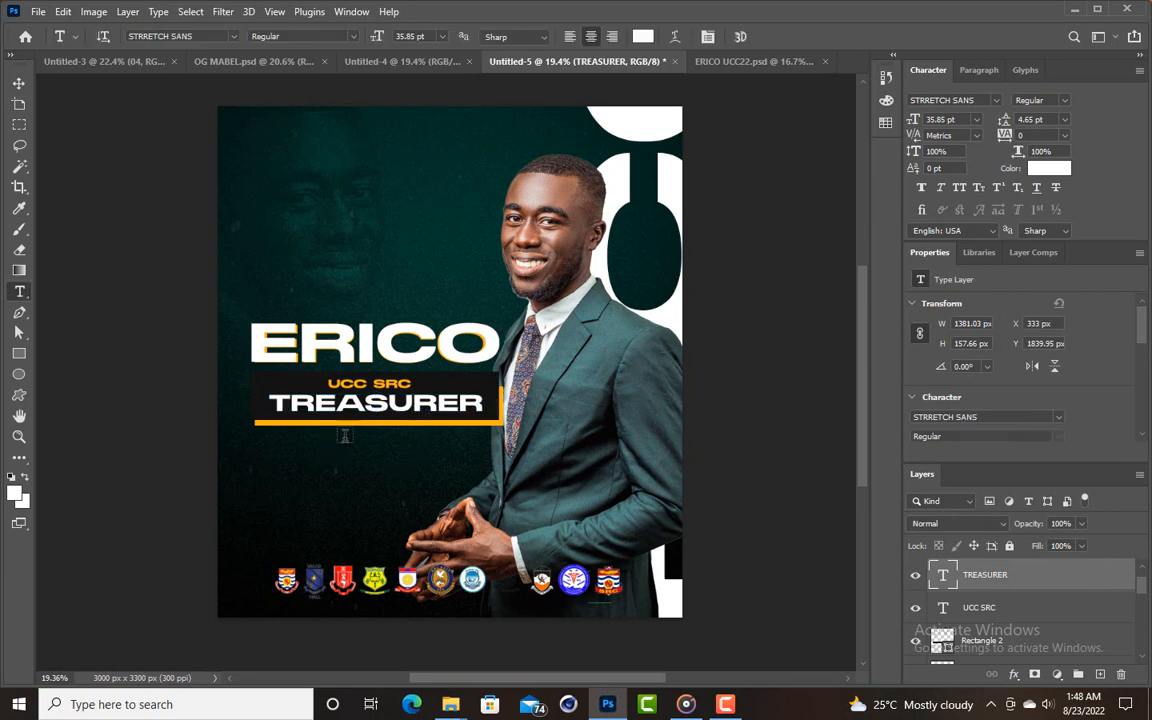
{"action": "left_click", "coordinate": [358, 462]}
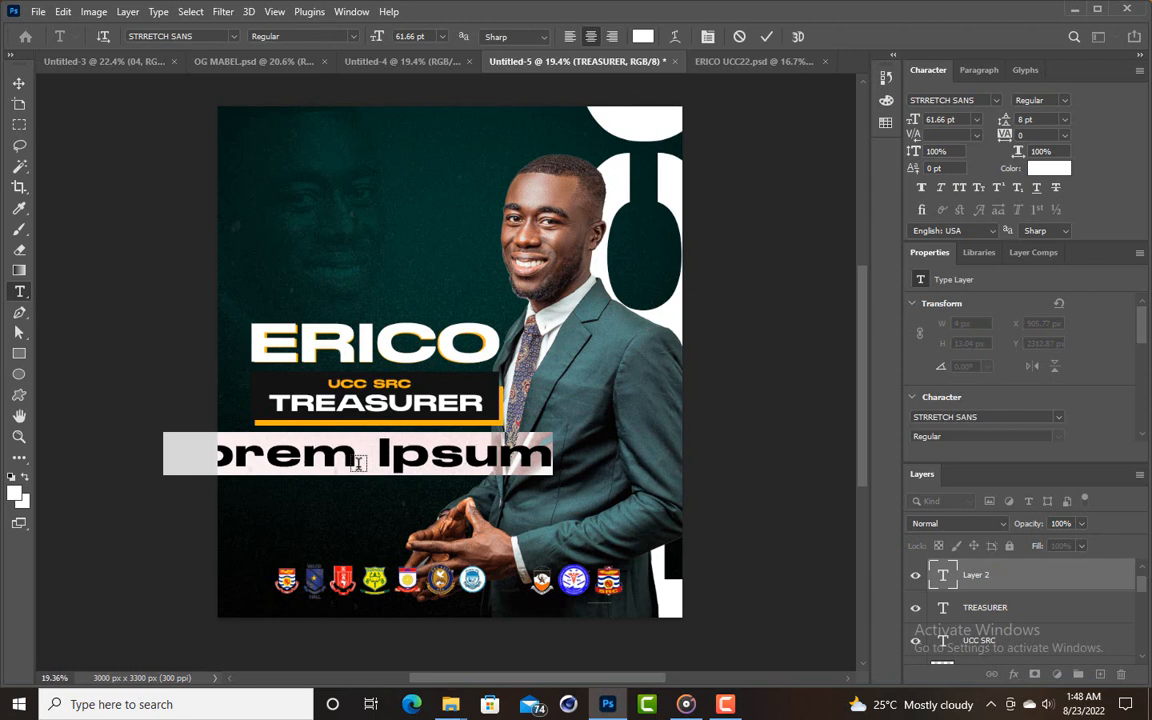
{"action": "type", "text": "HOPE"}
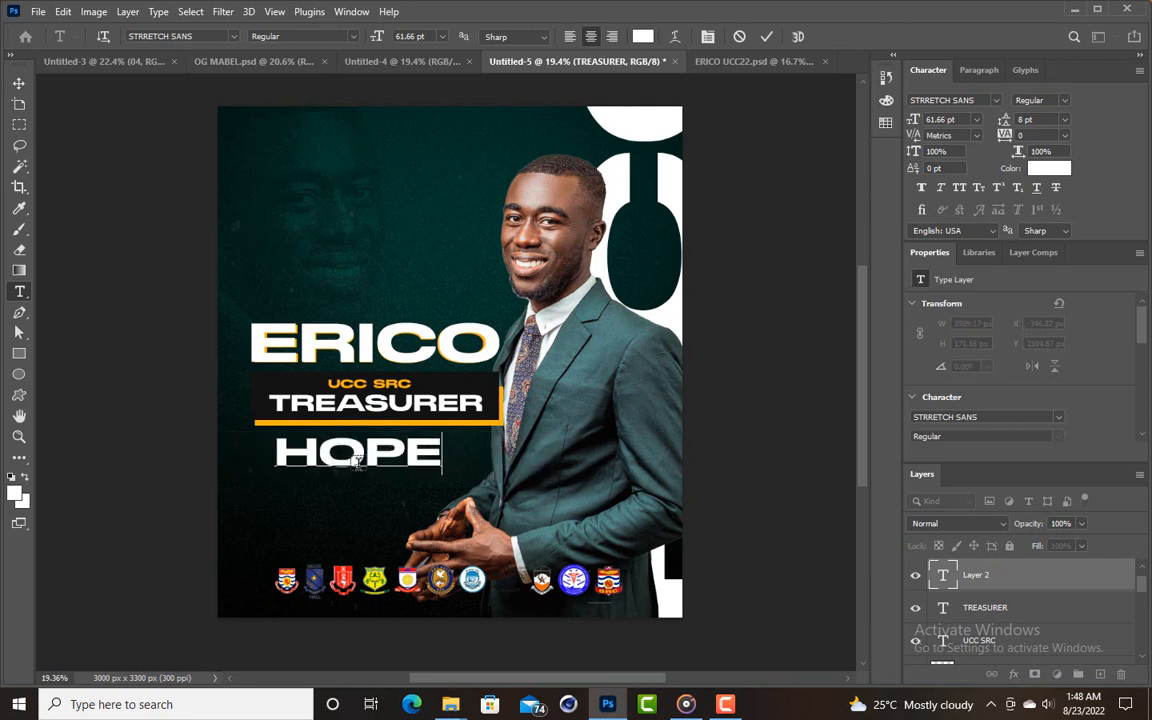
{"action": "type", "text": "FUL"}
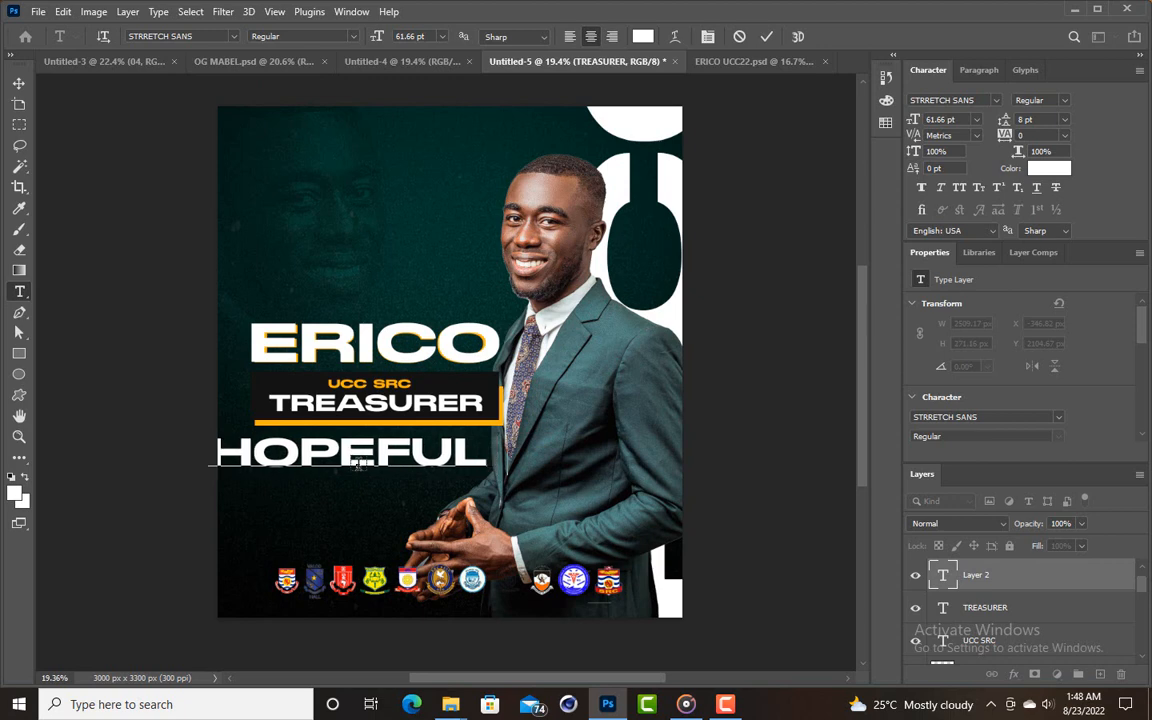
{"action": "type", "text": " 202"}
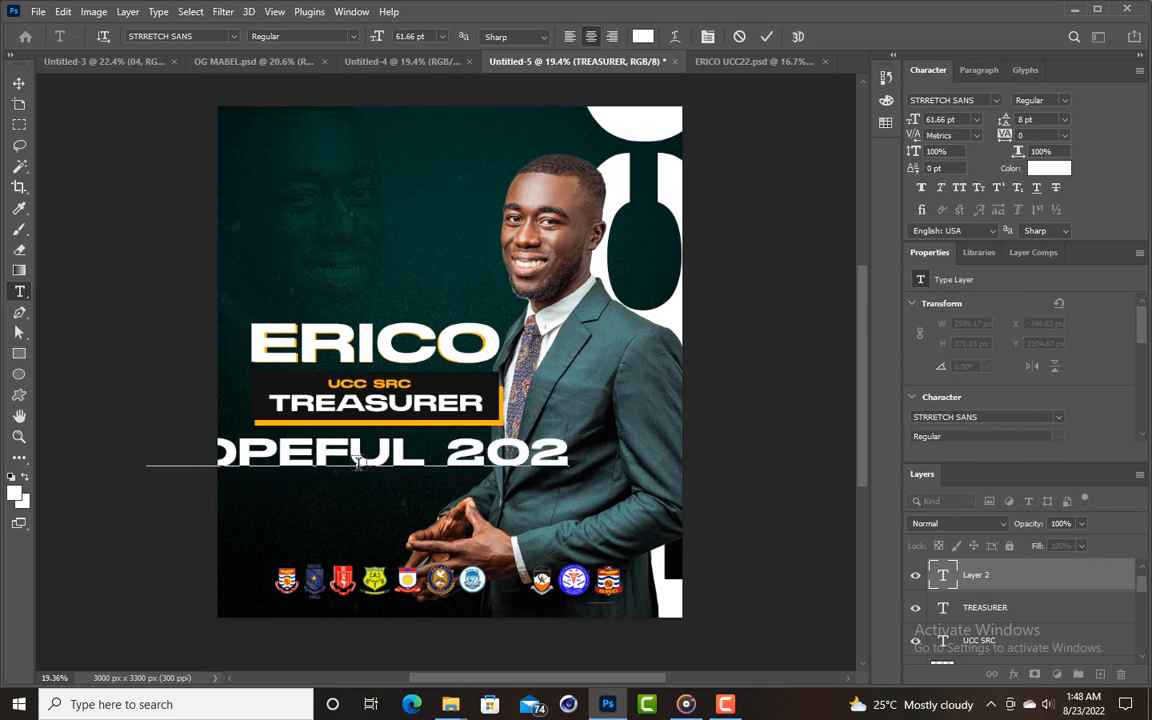
{"action": "type", "text": "2"}
{"action": "key", "text": "BackSpace"}
{"action": "key", "text": "BackSpace"}
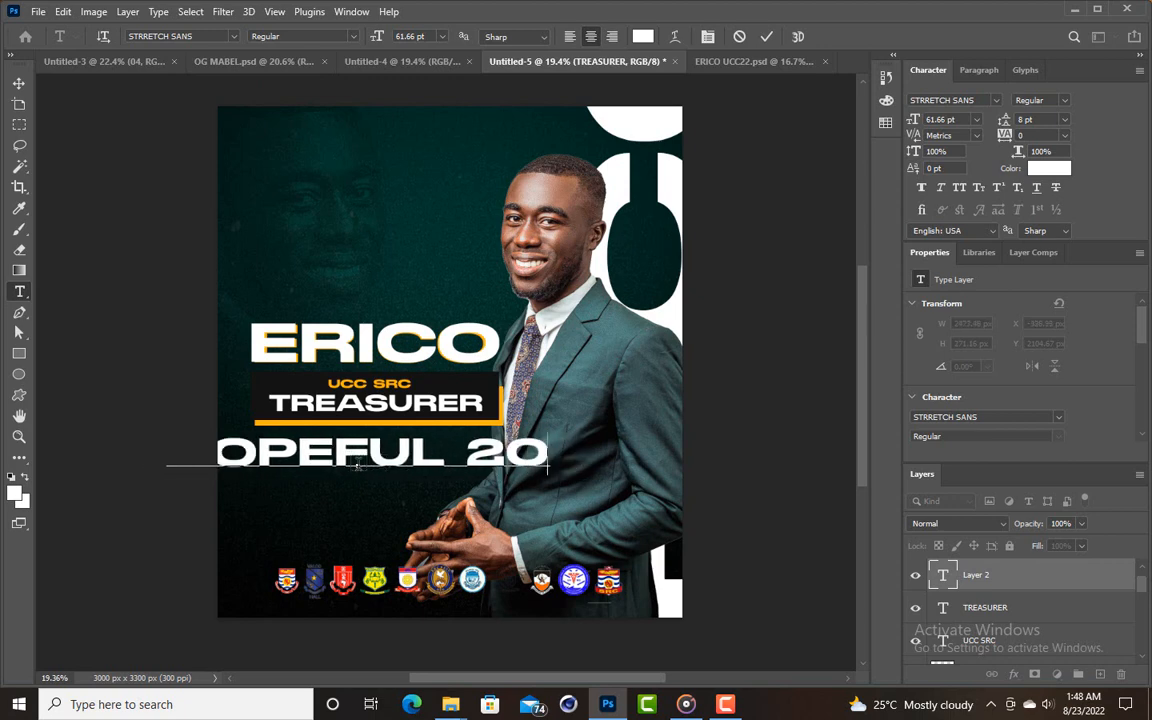
{"action": "key", "text": "BackSpace"}
{"action": "type", "text": "2"}
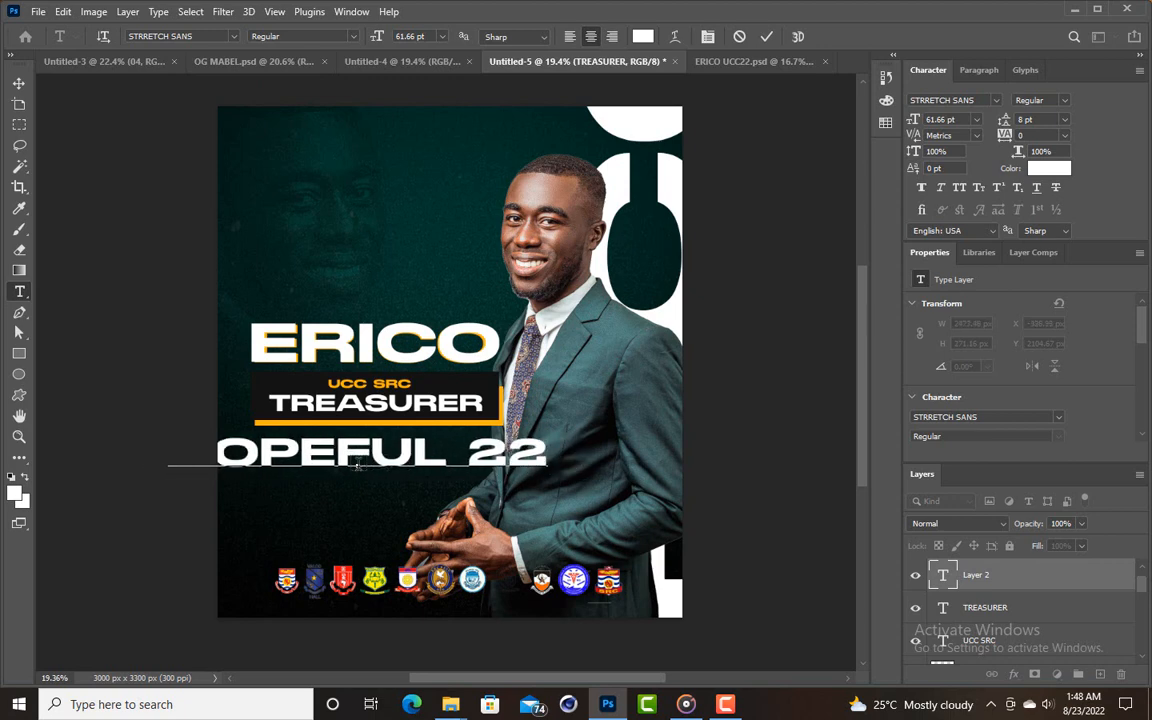
Scale the HOPEFUL 22 text to about 31.44% and position it centred beneath the TREASURER banner.
{"action": "left_click", "coordinate": [19, 83]}
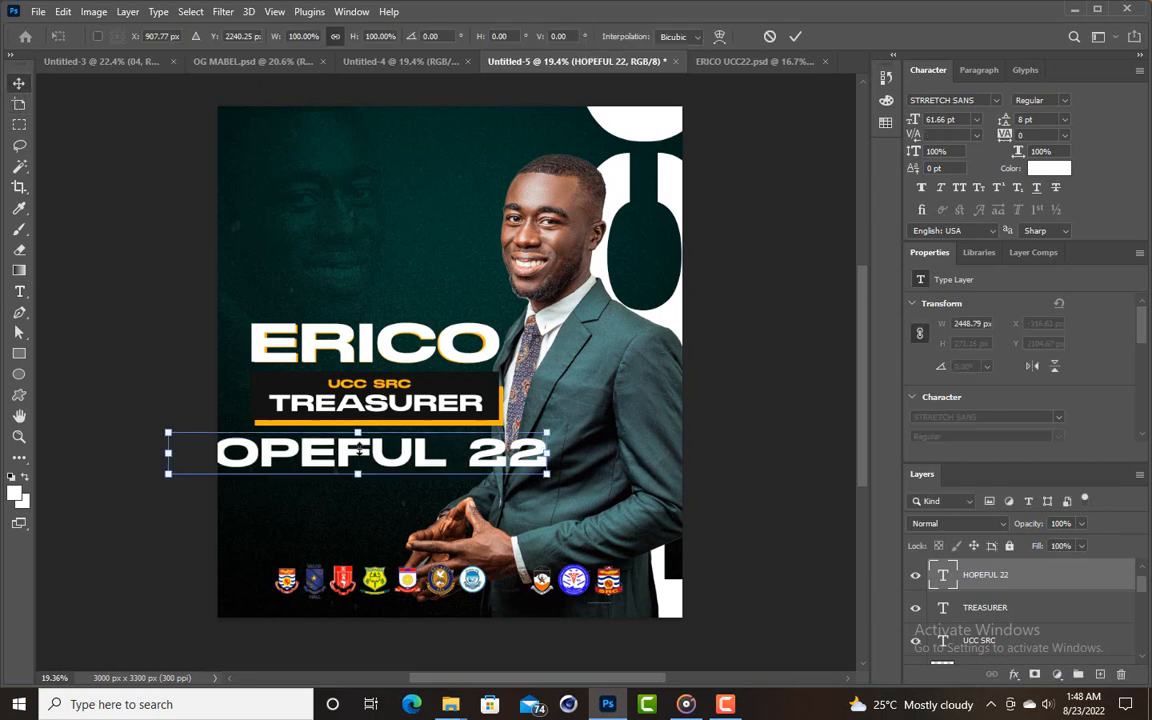
{"action": "left_click_drag", "start_coordinate": [358, 438], "coordinate": [384, 459]}
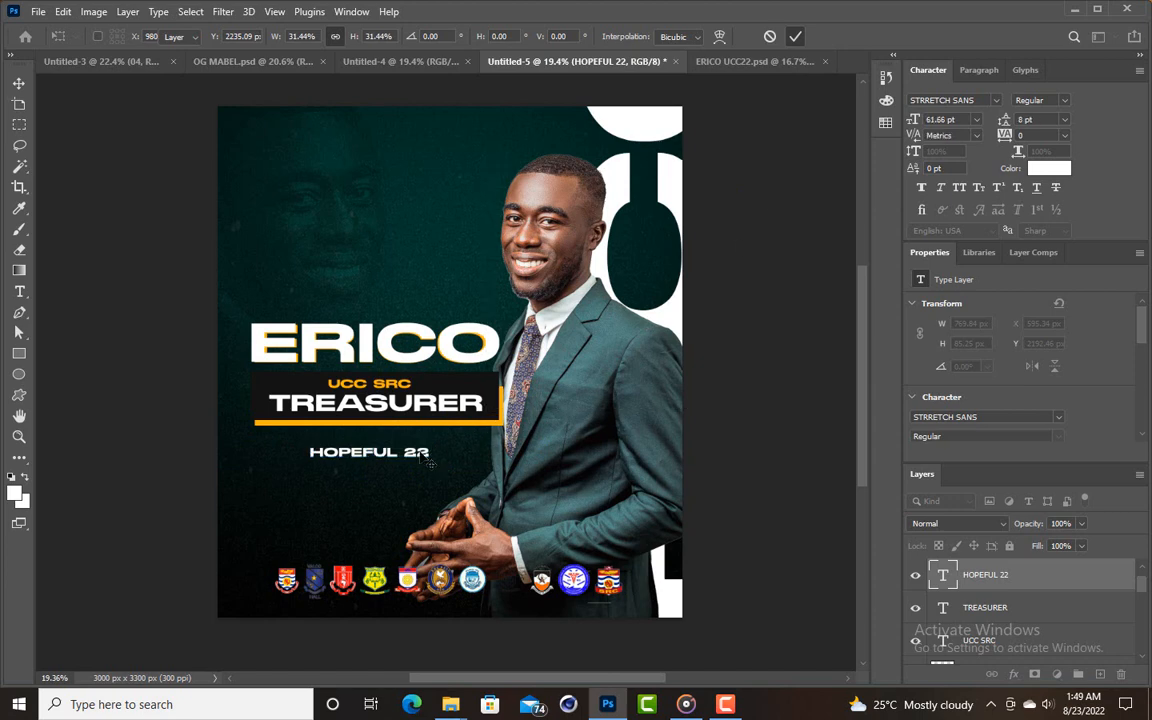
Duplicate the HOPEFUL 22 text line, place the copy directly beneath the original and change its wording to "#NTOASO PA".
{"action": "key", "text": "Return"}
{"action": "left_click_drag", "start_coordinate": [420, 453], "coordinate": [420, 465]}
{"action": "key", "text": "ctrl+j"}
{"action": "double_click", "coordinate": [420, 465]}
{"action": "key", "text": "ctrl+a"}
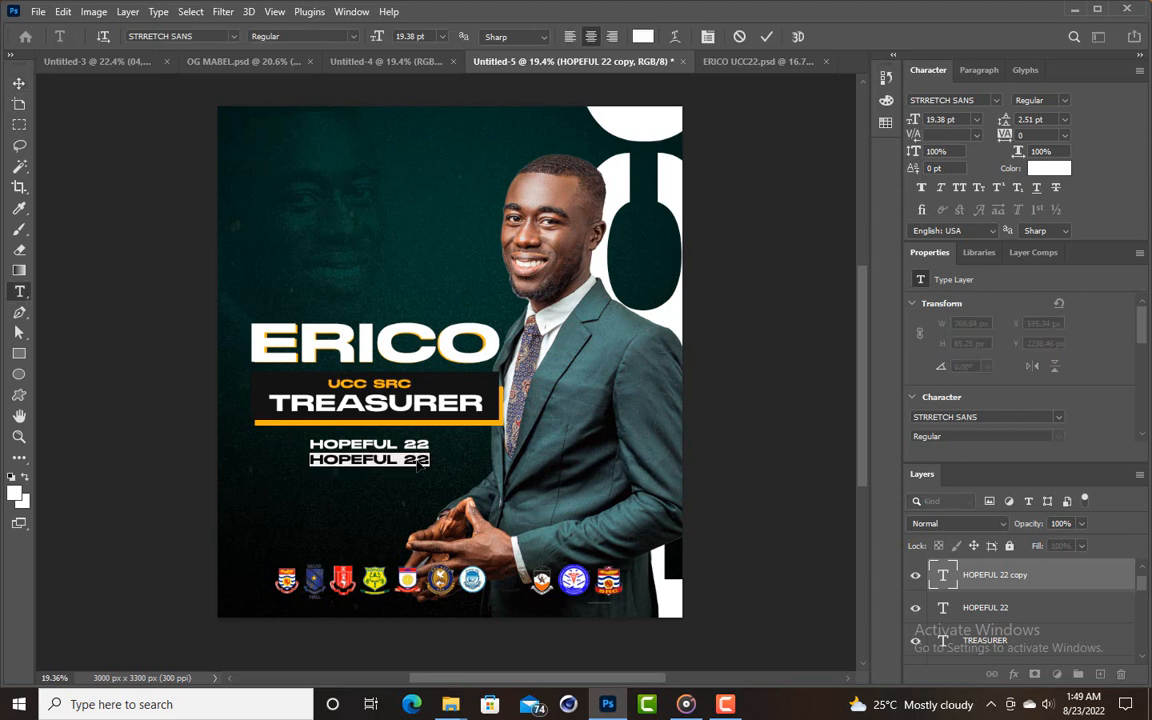
{"action": "type", "text": "#N"}
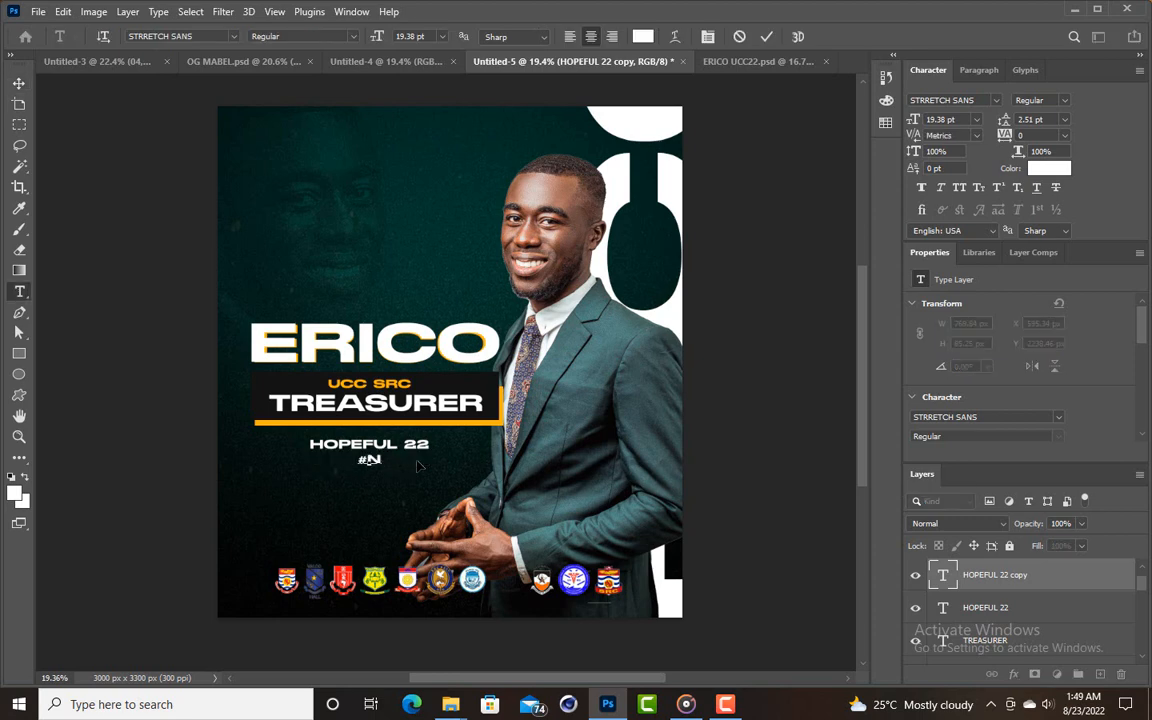
{"action": "type", "text": "TOASO PA"}
{"action": "left_click", "coordinate": [766, 40]}
{"action": "key", "text": "v"}
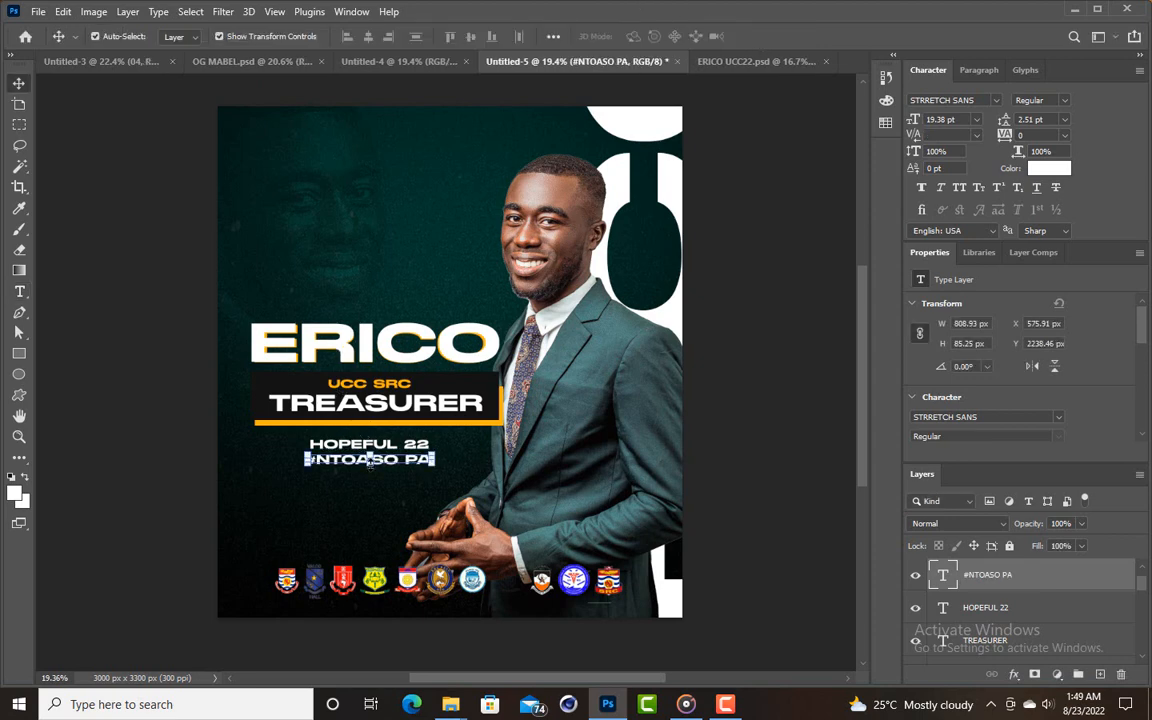
Scale the #NTOASO PA text to about 130.29%, keeping it centred beneath the HOPEFUL 22 line.
{"action": "key", "text": "ctrl+t"}
{"action": "left_click_drag", "start_coordinate": [371, 476], "coordinate": [398, 470]}
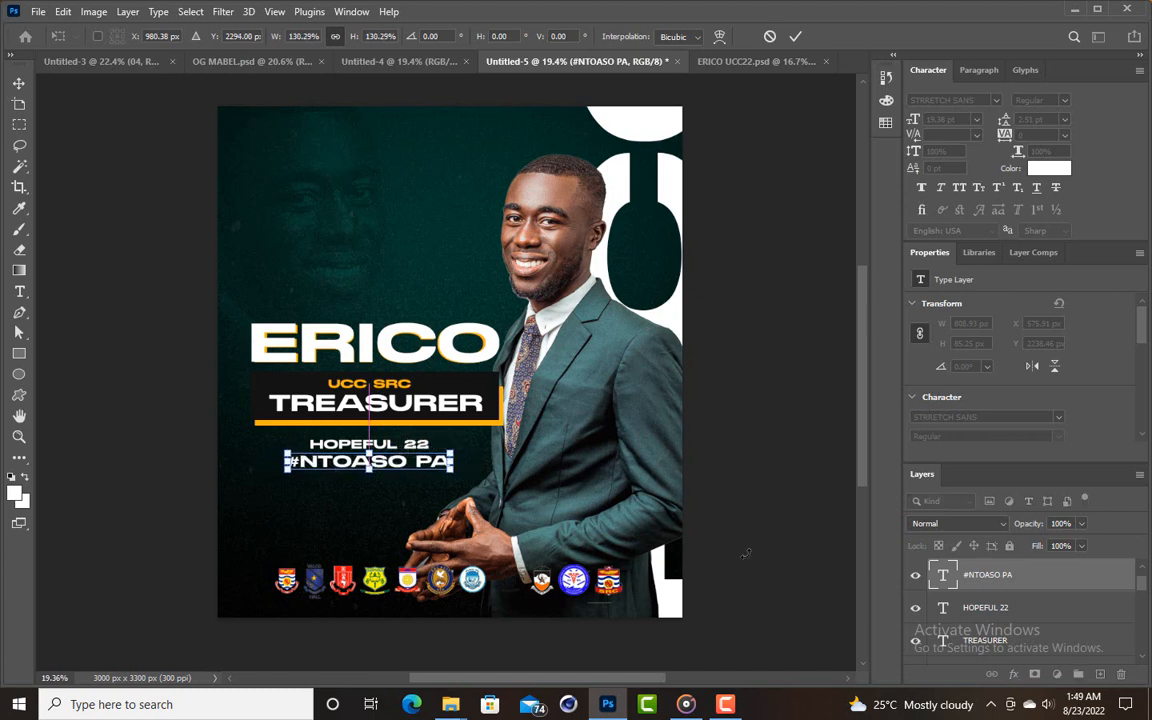
{"action": "key", "text": "Return"}
Nudge the HOPEFUL 22 and #NTOASO PA lines together vertically to about Y 2156.55 px beneath the TREASURER banner, and deselect them.
{"action": "left_click", "coordinate": [988, 608], "text": "shift"}
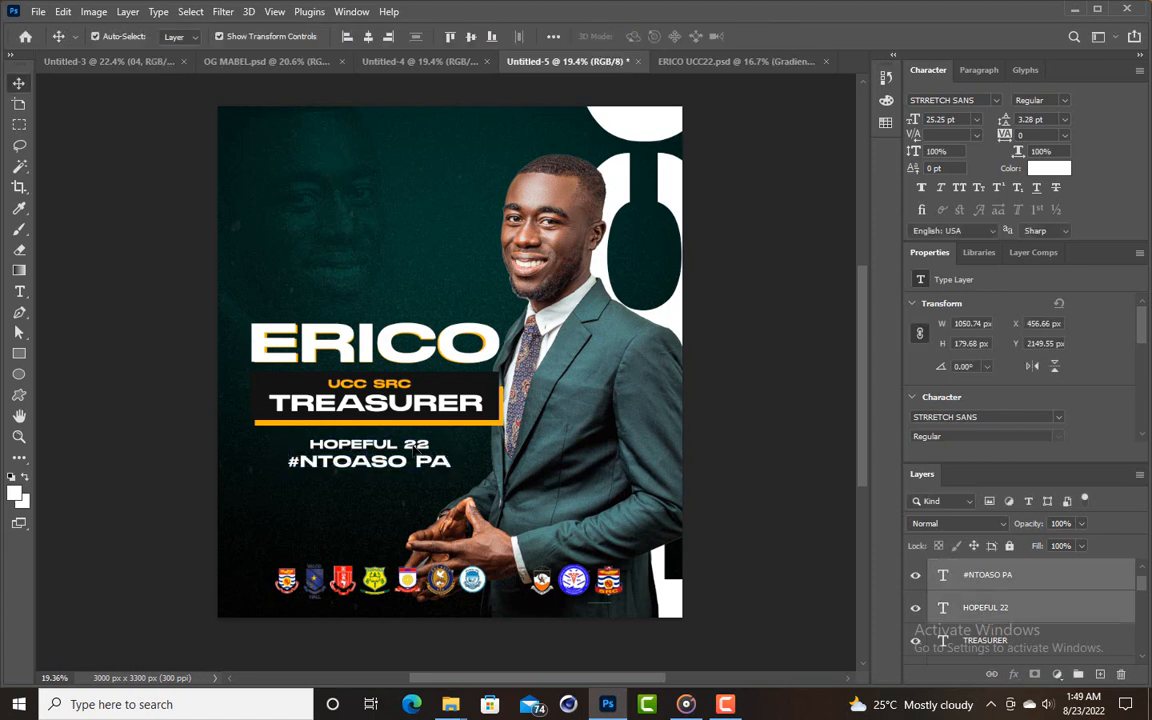
{"action": "key", "text": "Up"}
{"action": "key", "text": "Up"}
{"action": "key", "text": "Up"}
{"action": "key", "text": "Up"}
{"action": "key", "text": "Up"}
{"action": "key", "text": "Up"}
{"action": "key", "text": "Down"}
{"action": "key", "text": "Down"}
{"action": "key", "text": "Down"}
{"action": "key", "text": "Down"}
{"action": "key", "text": "Down"}
{"action": "key", "text": "Down"}
{"action": "key", "text": "Down"}
{"action": "key", "text": "Down"}
{"action": "key", "text": "Down"}
{"action": "key", "text": "Down"}
{"action": "key", "text": "Down"}
{"action": "key", "text": "Down"}
{"action": "key", "text": "Down"}
{"action": "key", "text": "Down"}
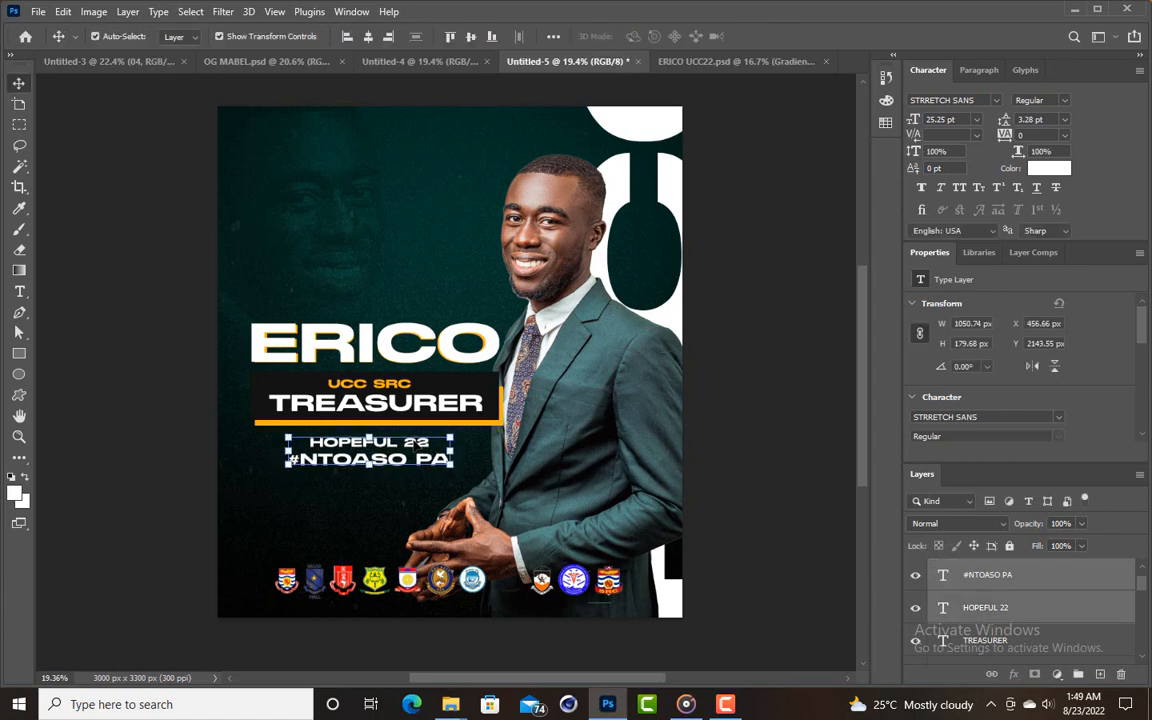
{"action": "key", "text": "Down"}
{"action": "key", "text": "Down"}
{"action": "key", "text": "Down"}
{"action": "key", "text": "Down"}
{"action": "key", "text": "Down"}
{"action": "key", "text": "Down"}
{"action": "key", "text": "Down"}
{"action": "key", "text": "Down"}
{"action": "key", "text": "Down"}
{"action": "key", "text": "Down"}
{"action": "key", "text": "Down"}
{"action": "key", "text": "Down"}
{"action": "key", "text": "Down"}
{"action": "key", "text": "Down"}
{"action": "key", "text": "Down"}
{"action": "key", "text": "Down"}
{"action": "key", "text": "Down"}
{"action": "key", "text": "Down"}
{"action": "key", "text": "Down"}
{"action": "key", "text": "Down"}
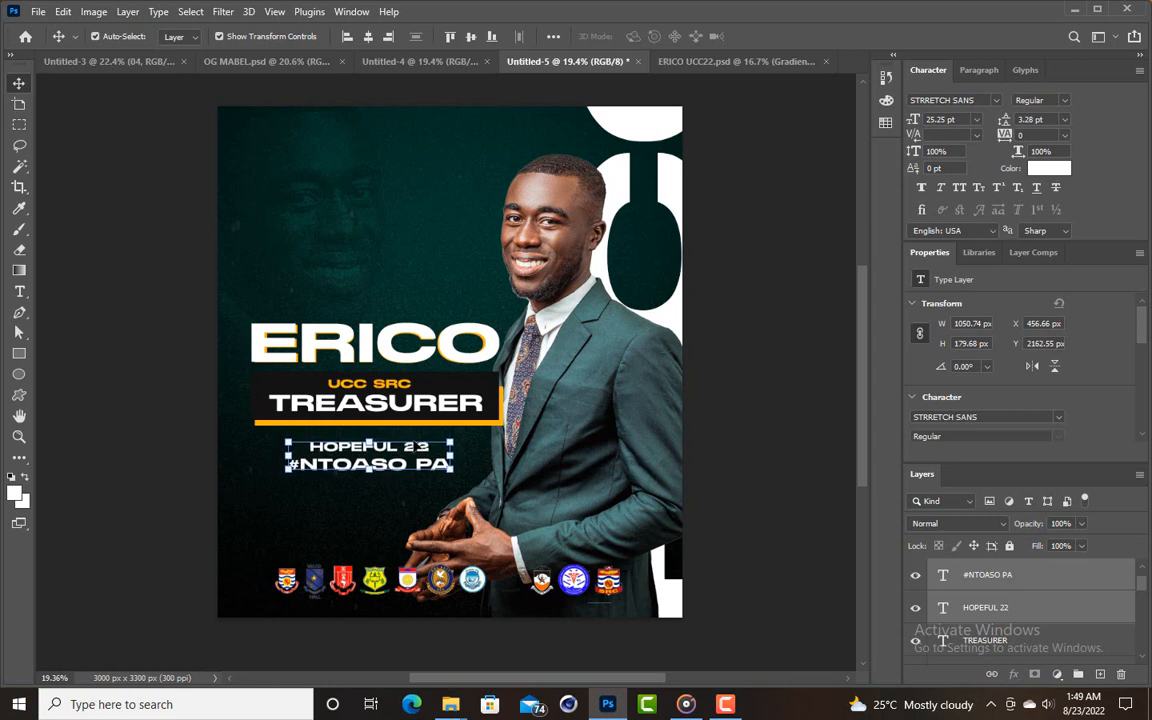
{"action": "key", "text": "Up"}
{"action": "key", "text": "Up"}
{"action": "key", "text": "Up"}
{"action": "key", "text": "Up"}
{"action": "key", "text": "Up"}
{"action": "key", "text": "Up"}
{"action": "key", "text": "Up"}
{"action": "key", "text": "Up"}
{"action": "key", "text": "Up"}
{"action": "key", "text": "Up"}
{"action": "key", "text": "Up"}
{"action": "key", "text": "Up"}
{"action": "key", "text": "Up"}
{"action": "key", "text": "Up"}
{"action": "key", "text": "Up"}
{"action": "key", "text": "Up"}
{"action": "key", "text": "Up"}
{"action": "key", "text": "Up"}
{"action": "key", "text": "Up"}
{"action": "key", "text": "Up"}
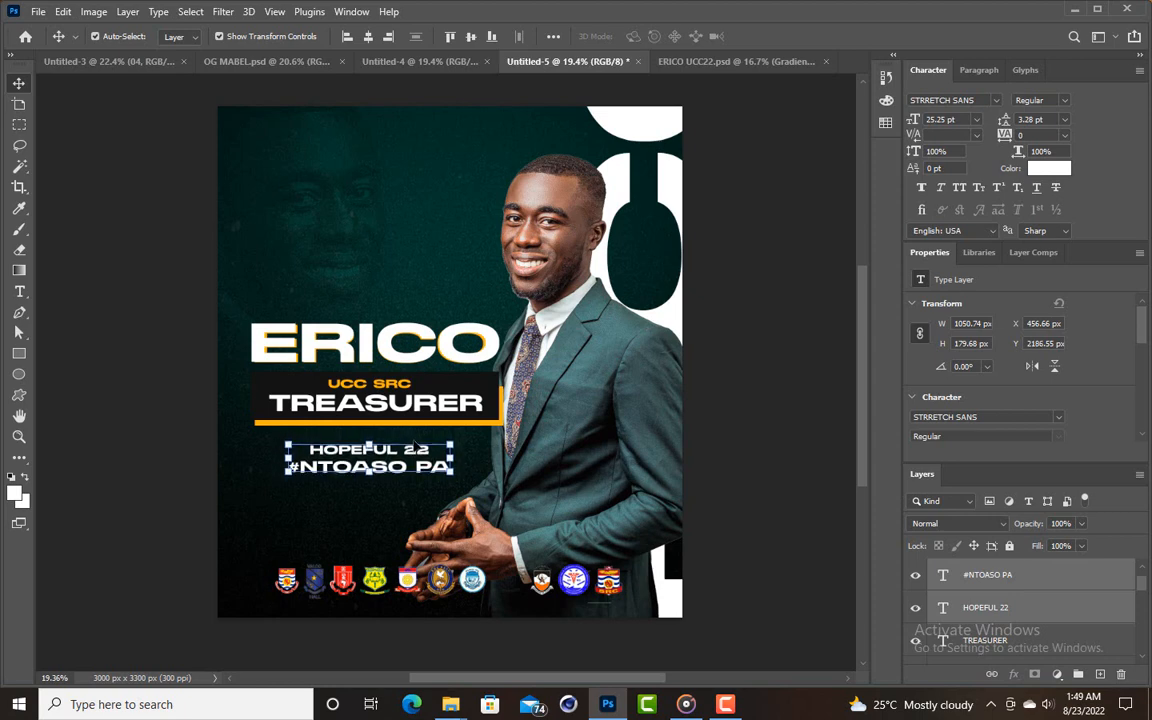
{"action": "key", "text": "Up"}
{"action": "key", "text": "Up"}
{"action": "key", "text": "Up"}
{"action": "key", "text": "Up"}
{"action": "key", "text": "Up"}
{"action": "key", "text": "Up"}
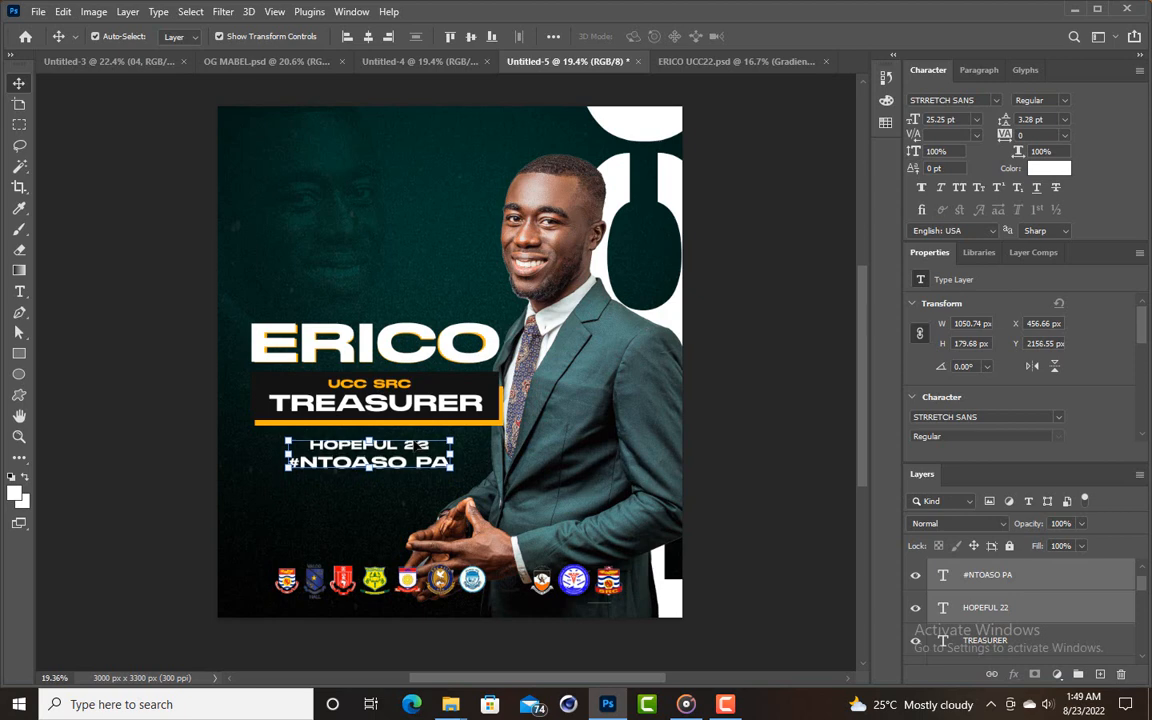
{"action": "left_click", "coordinate": [780, 317]}
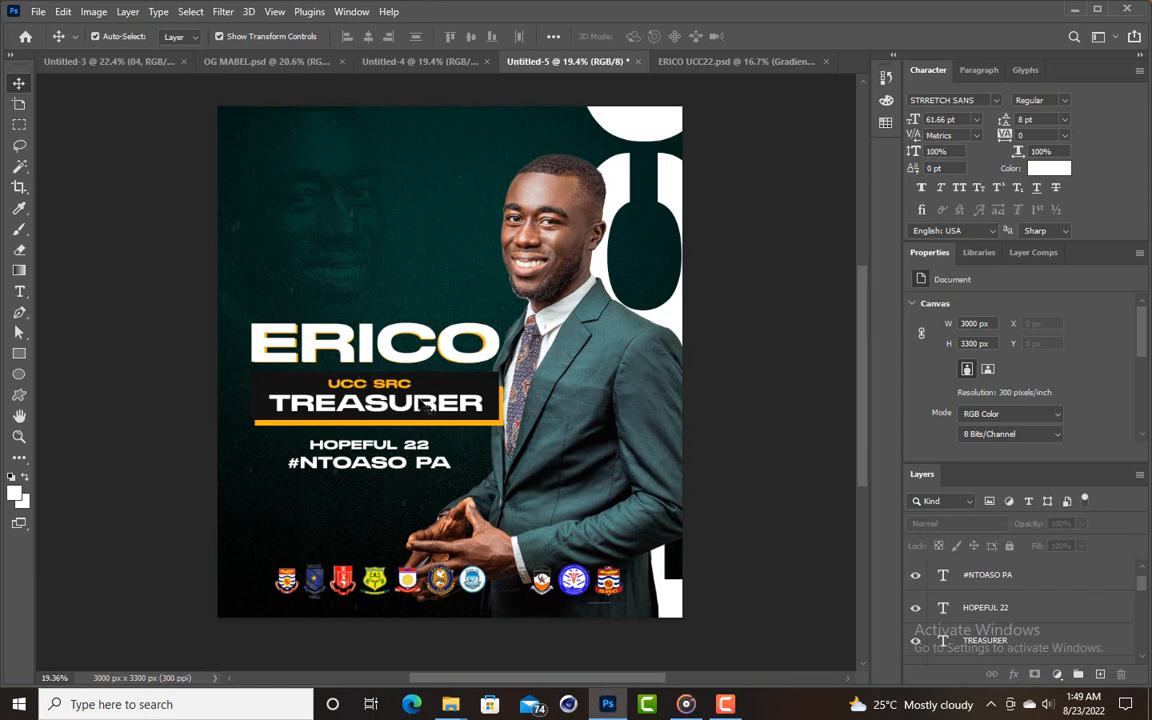
{"action": "left_click", "coordinate": [288, 581]}
{"action": "left_click", "coordinate": [759, 533]}
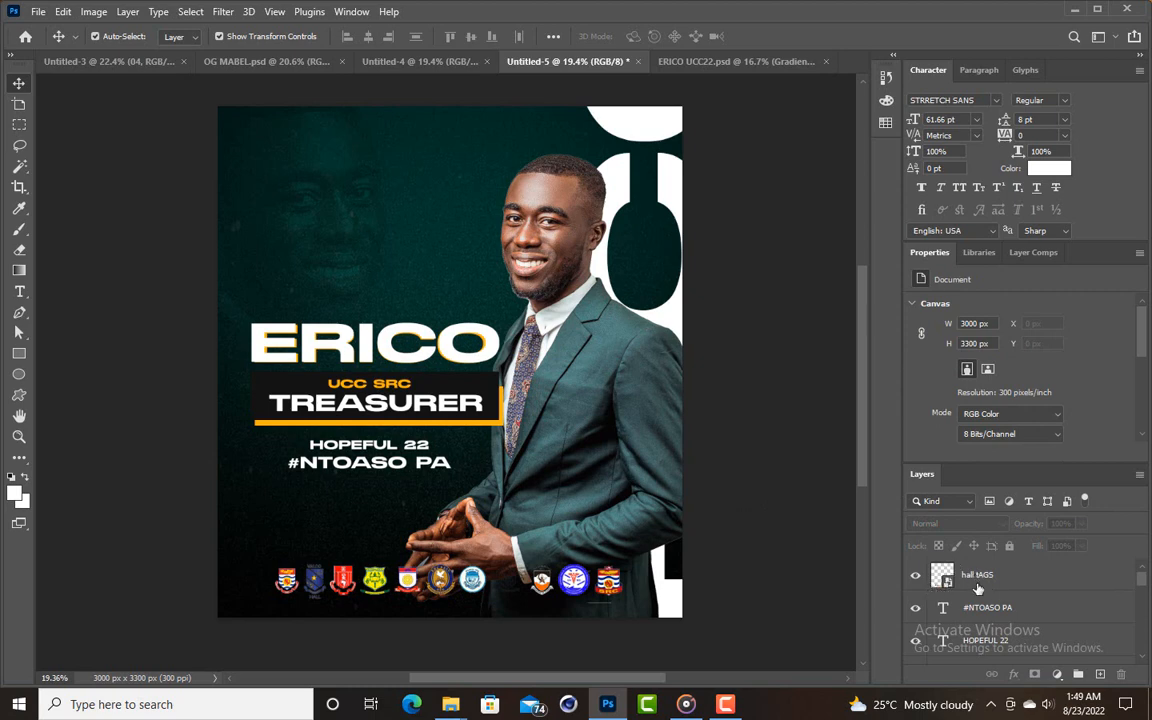
{"action": "left_click", "coordinate": [978, 589]}
{"action": "left_click", "coordinate": [753, 548]}
{"action": "left_click", "coordinate": [724, 704]}
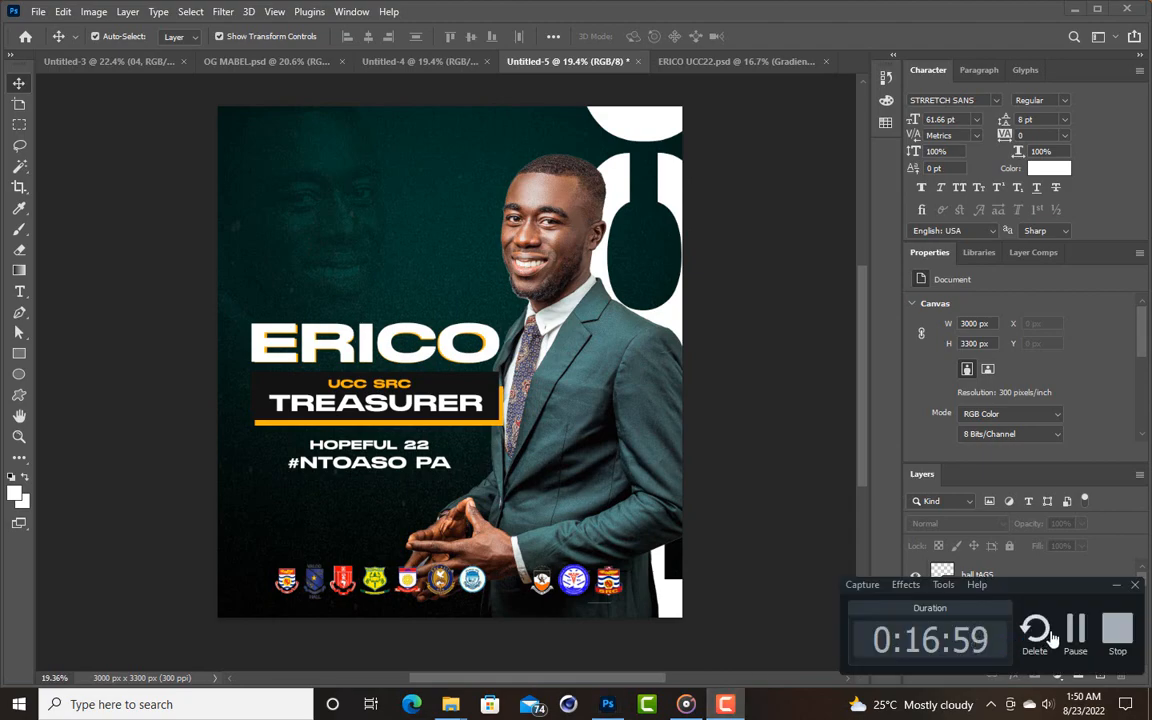